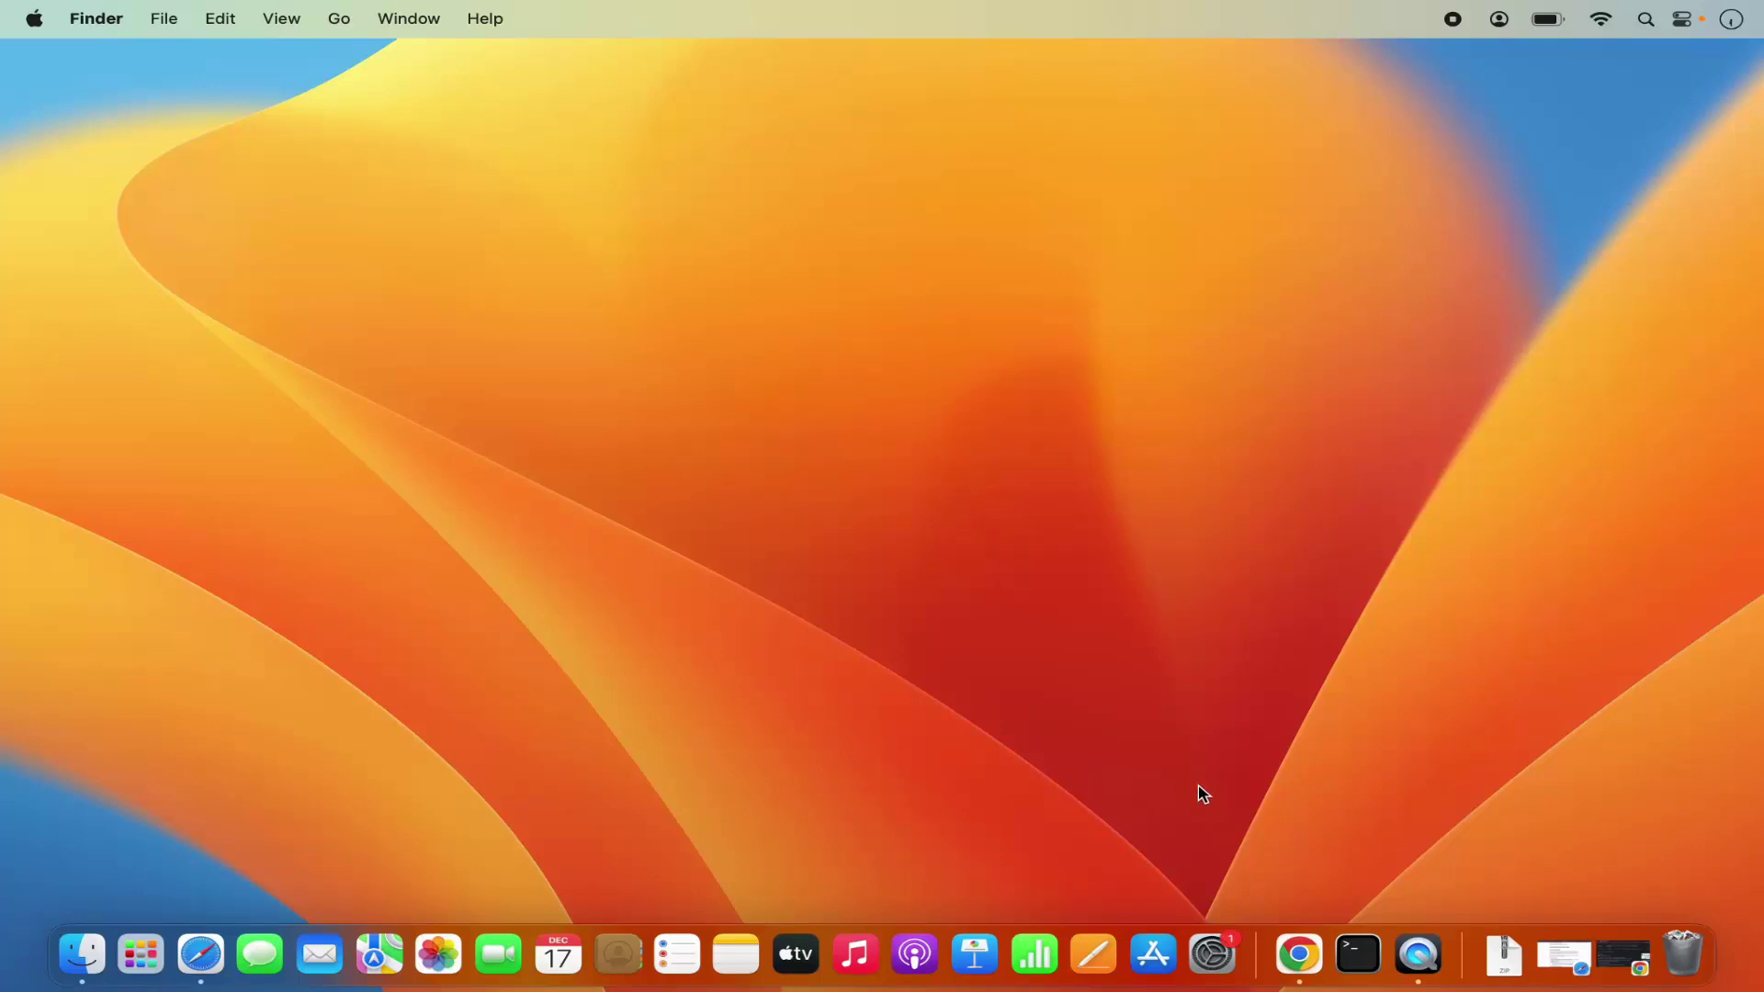
Switch to Chrome, open the MongoDB website from the search results and go to the Community Edition product page.
click(1299, 955)
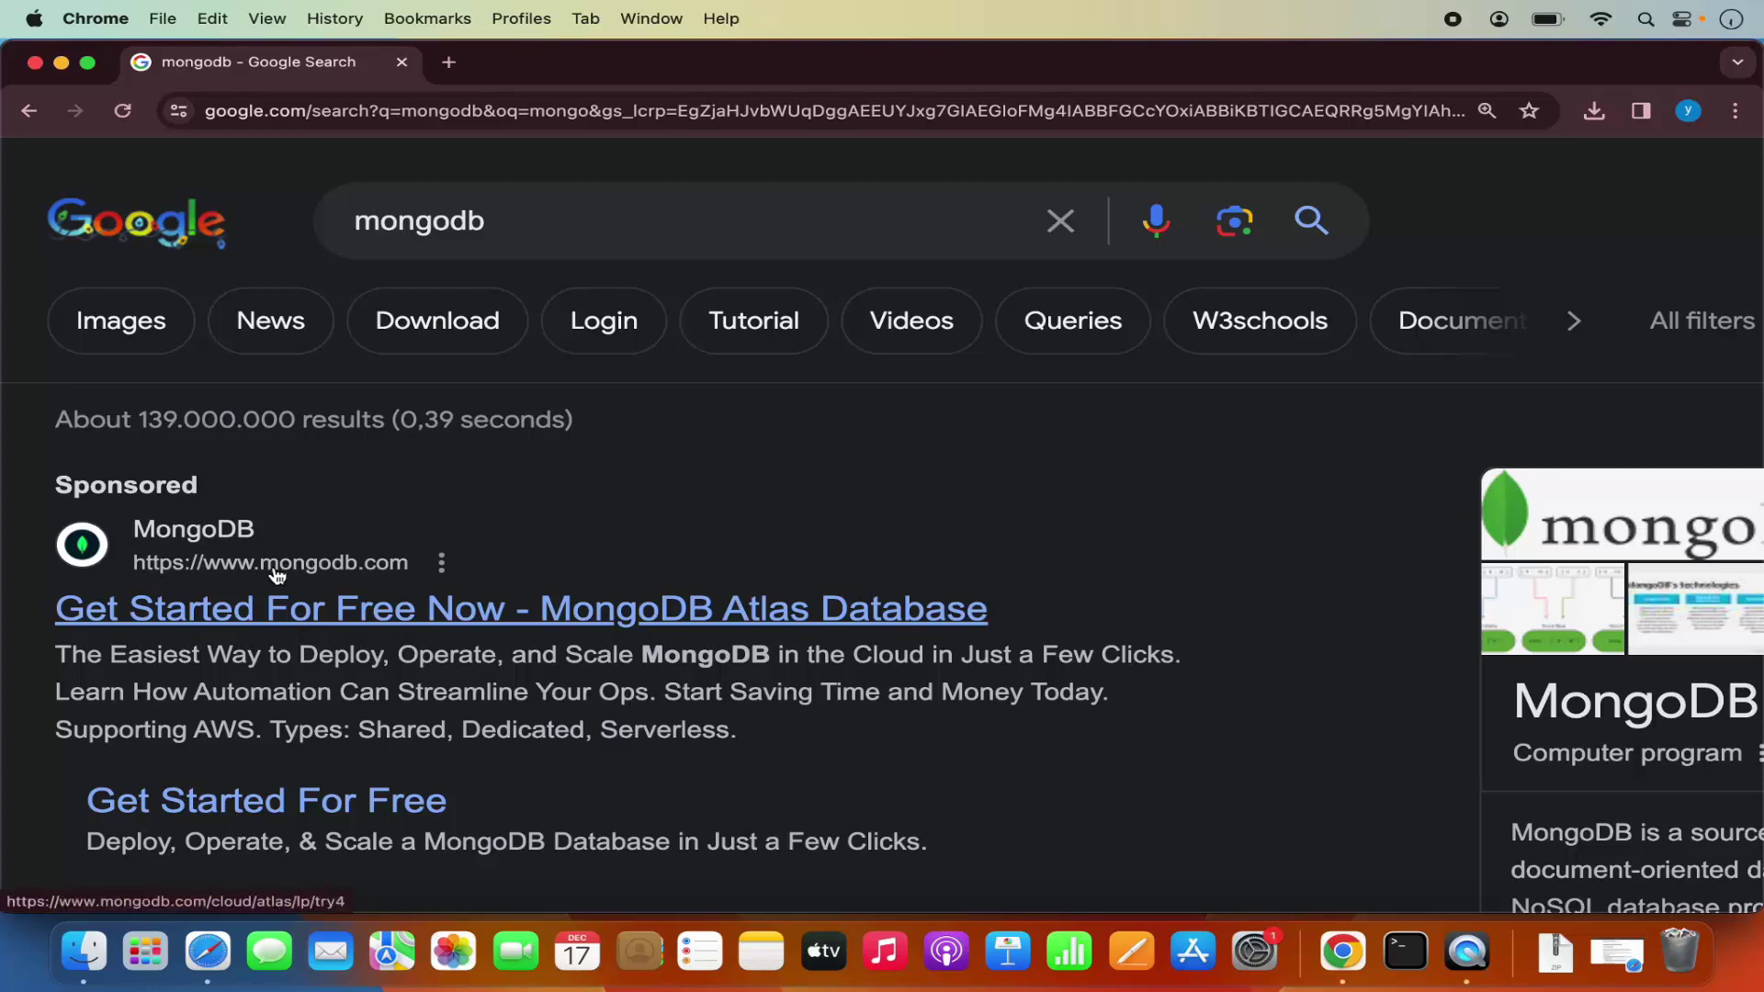
click(436, 611)
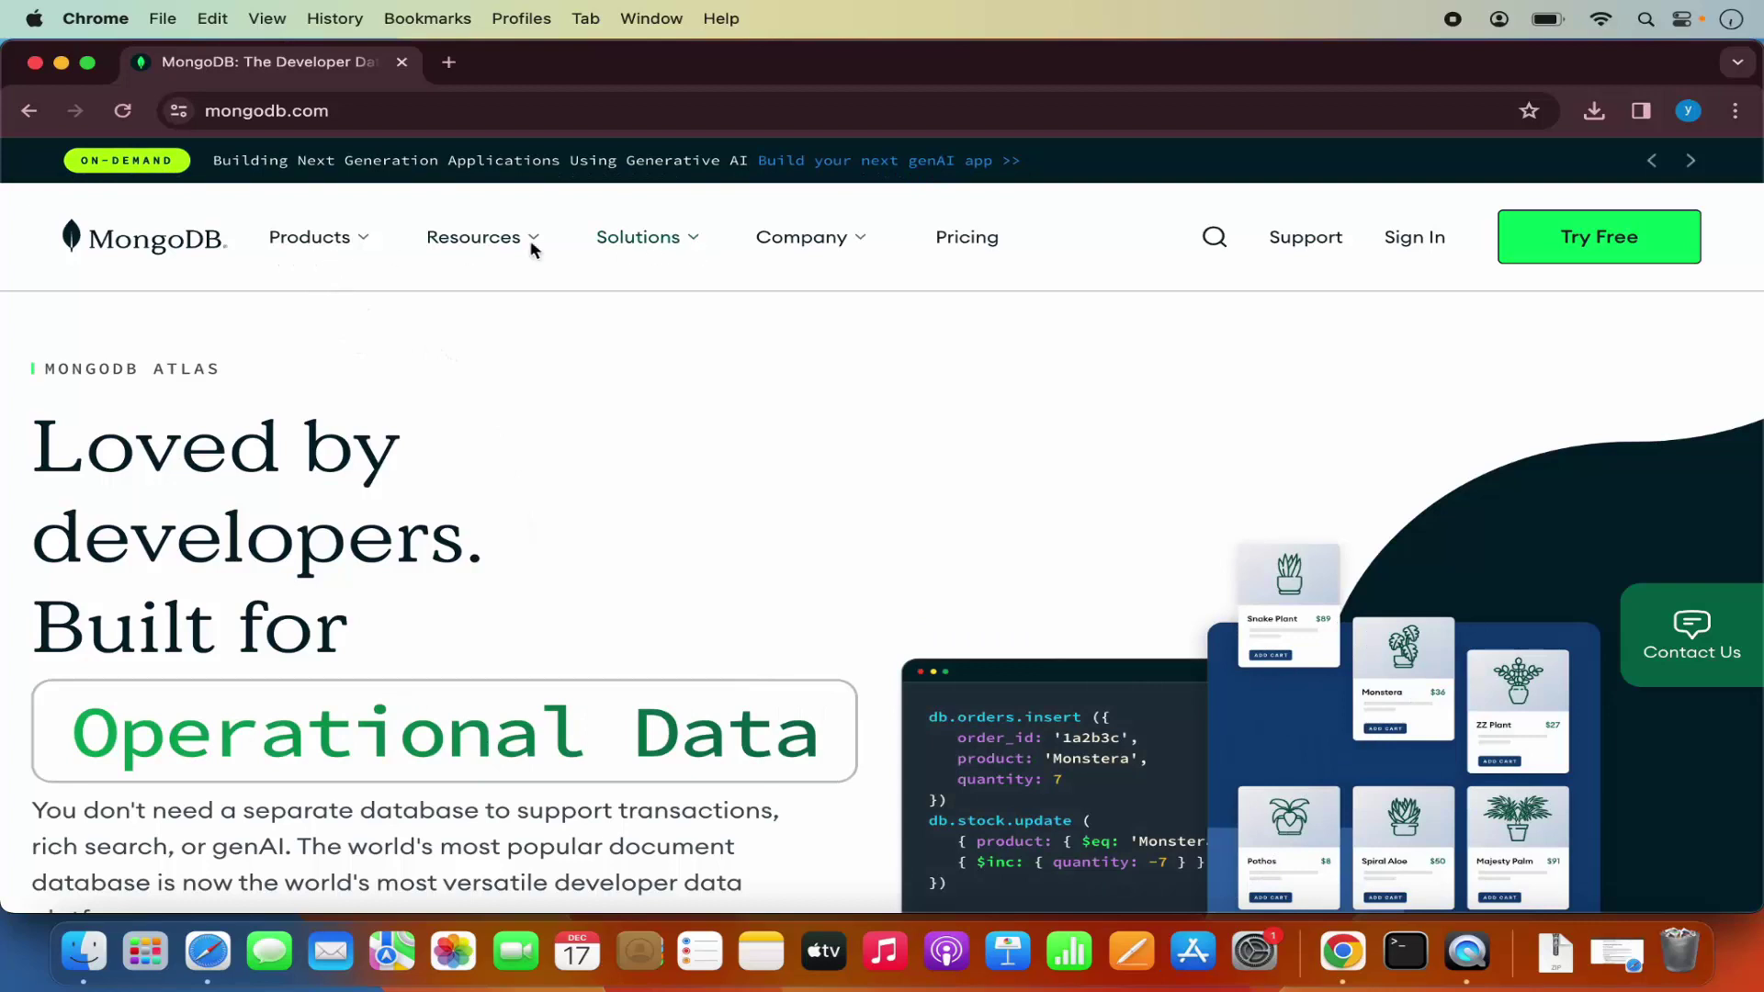
click(328, 246)
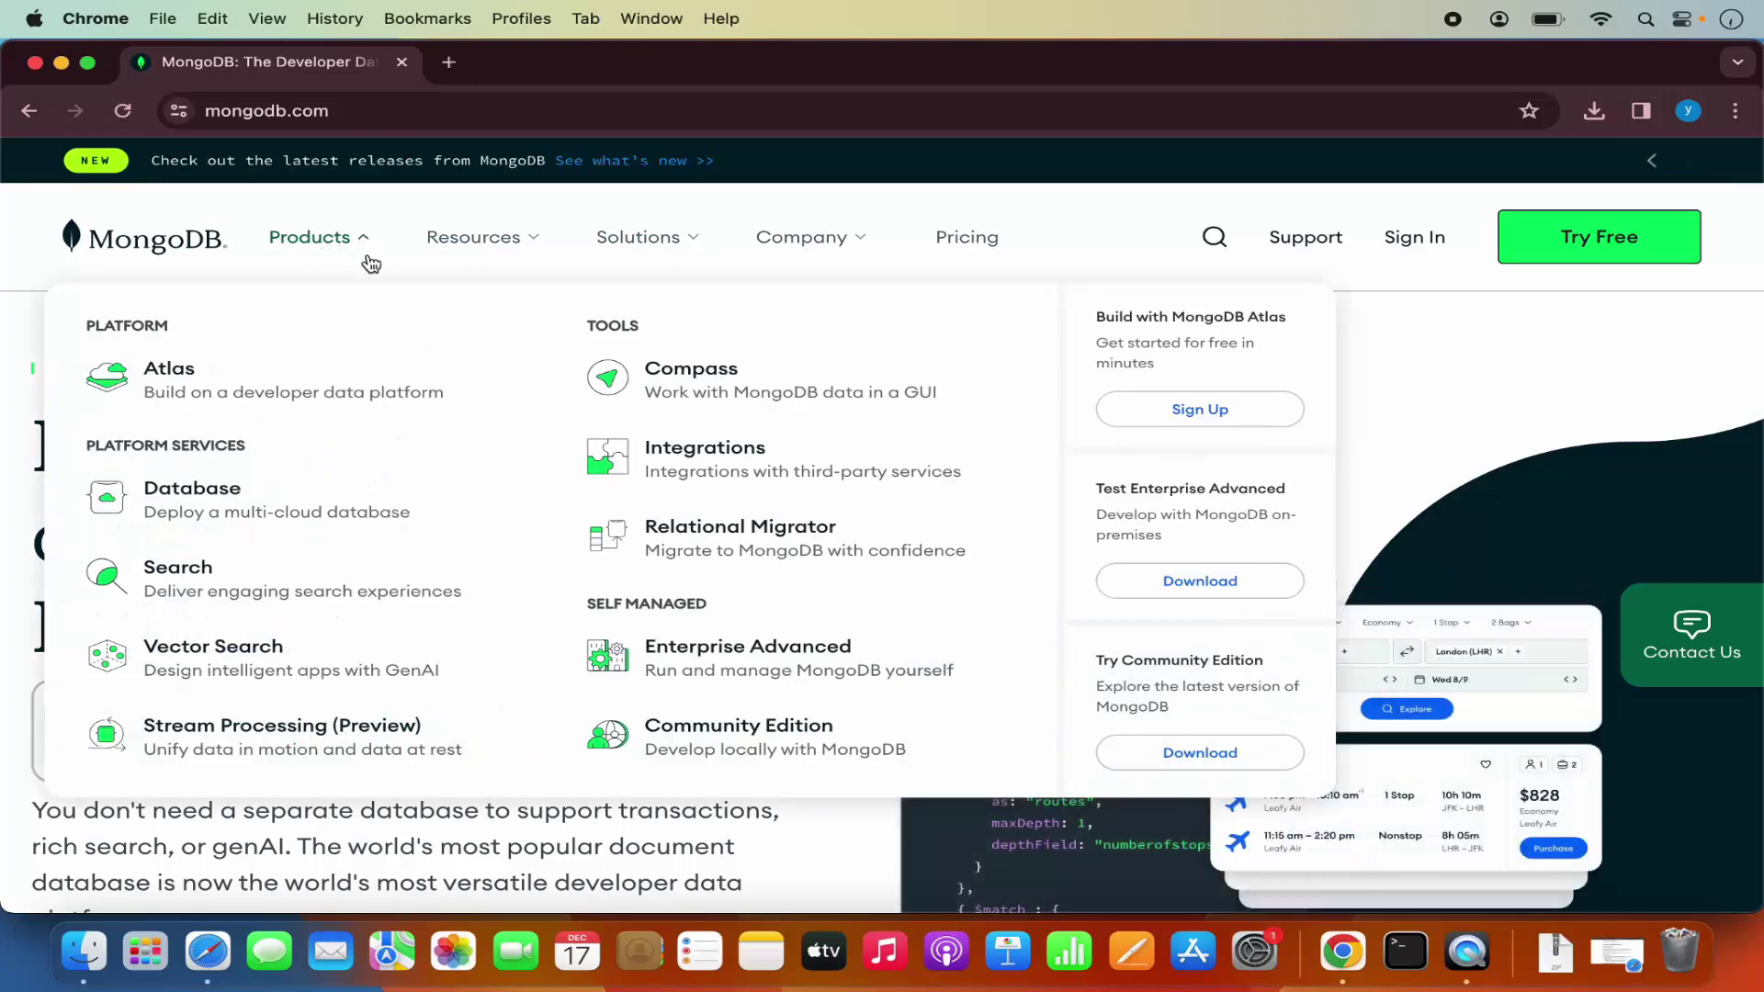
click(714, 743)
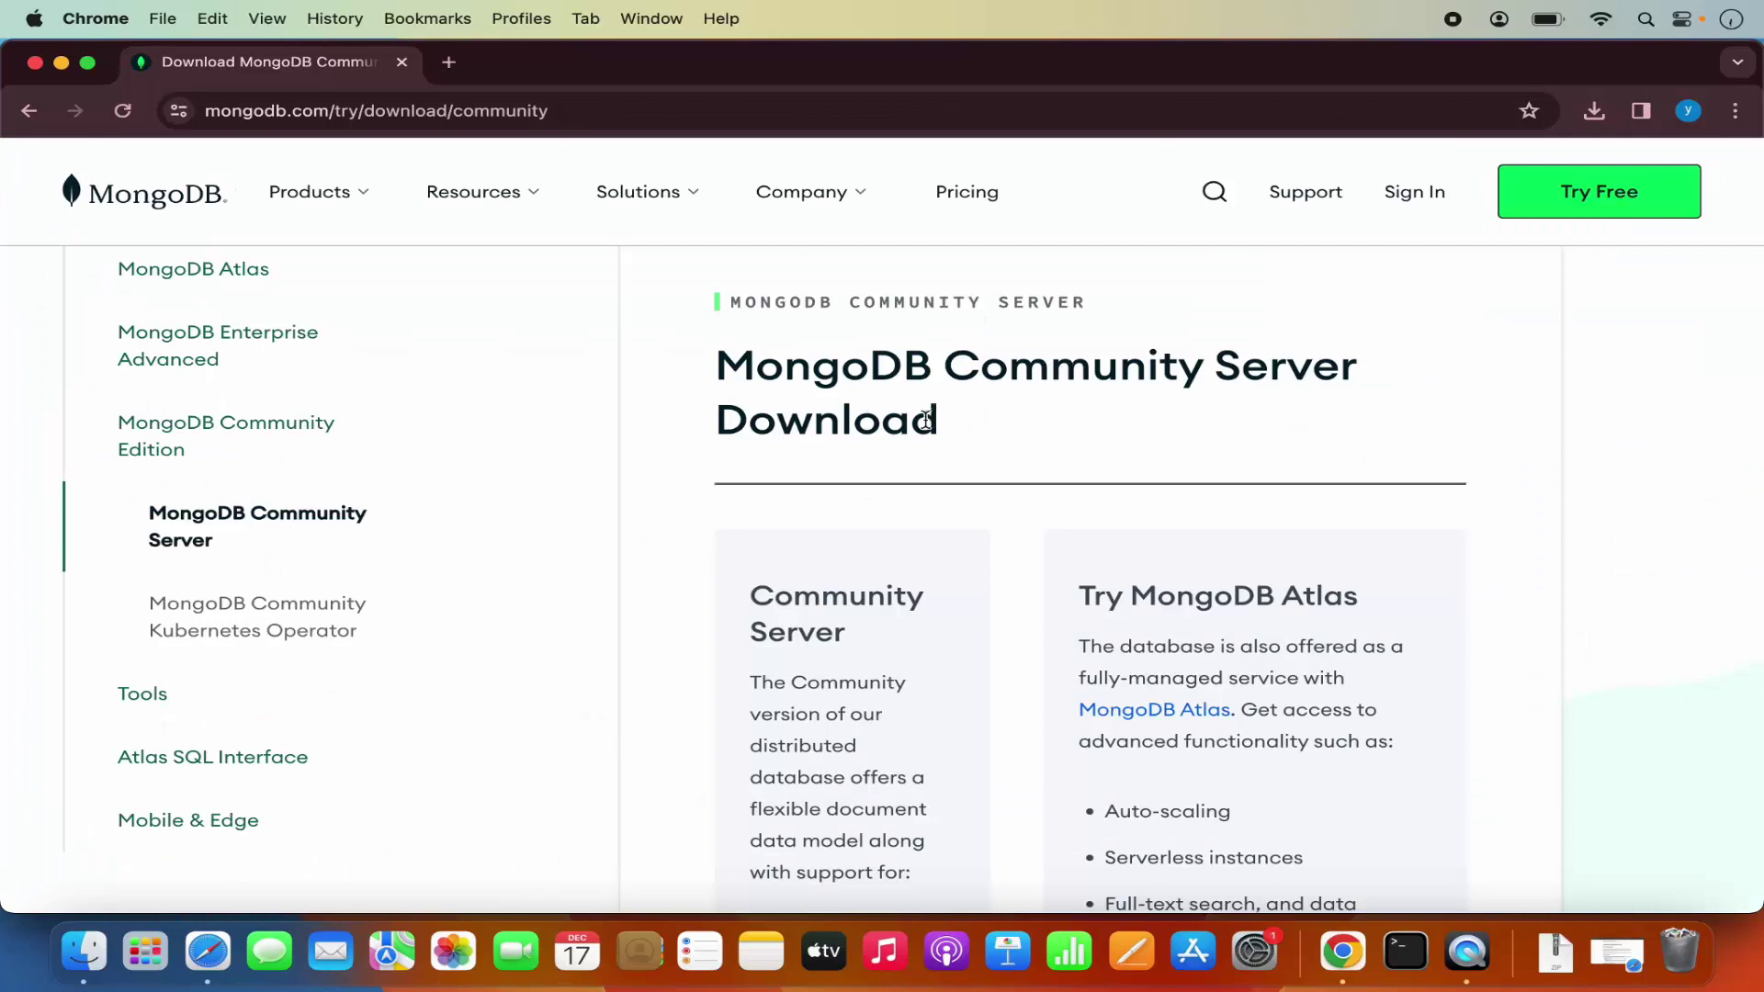
Open the package selection for MongoDB Community Server on the download page.
scroll(912, 425, down, 5)
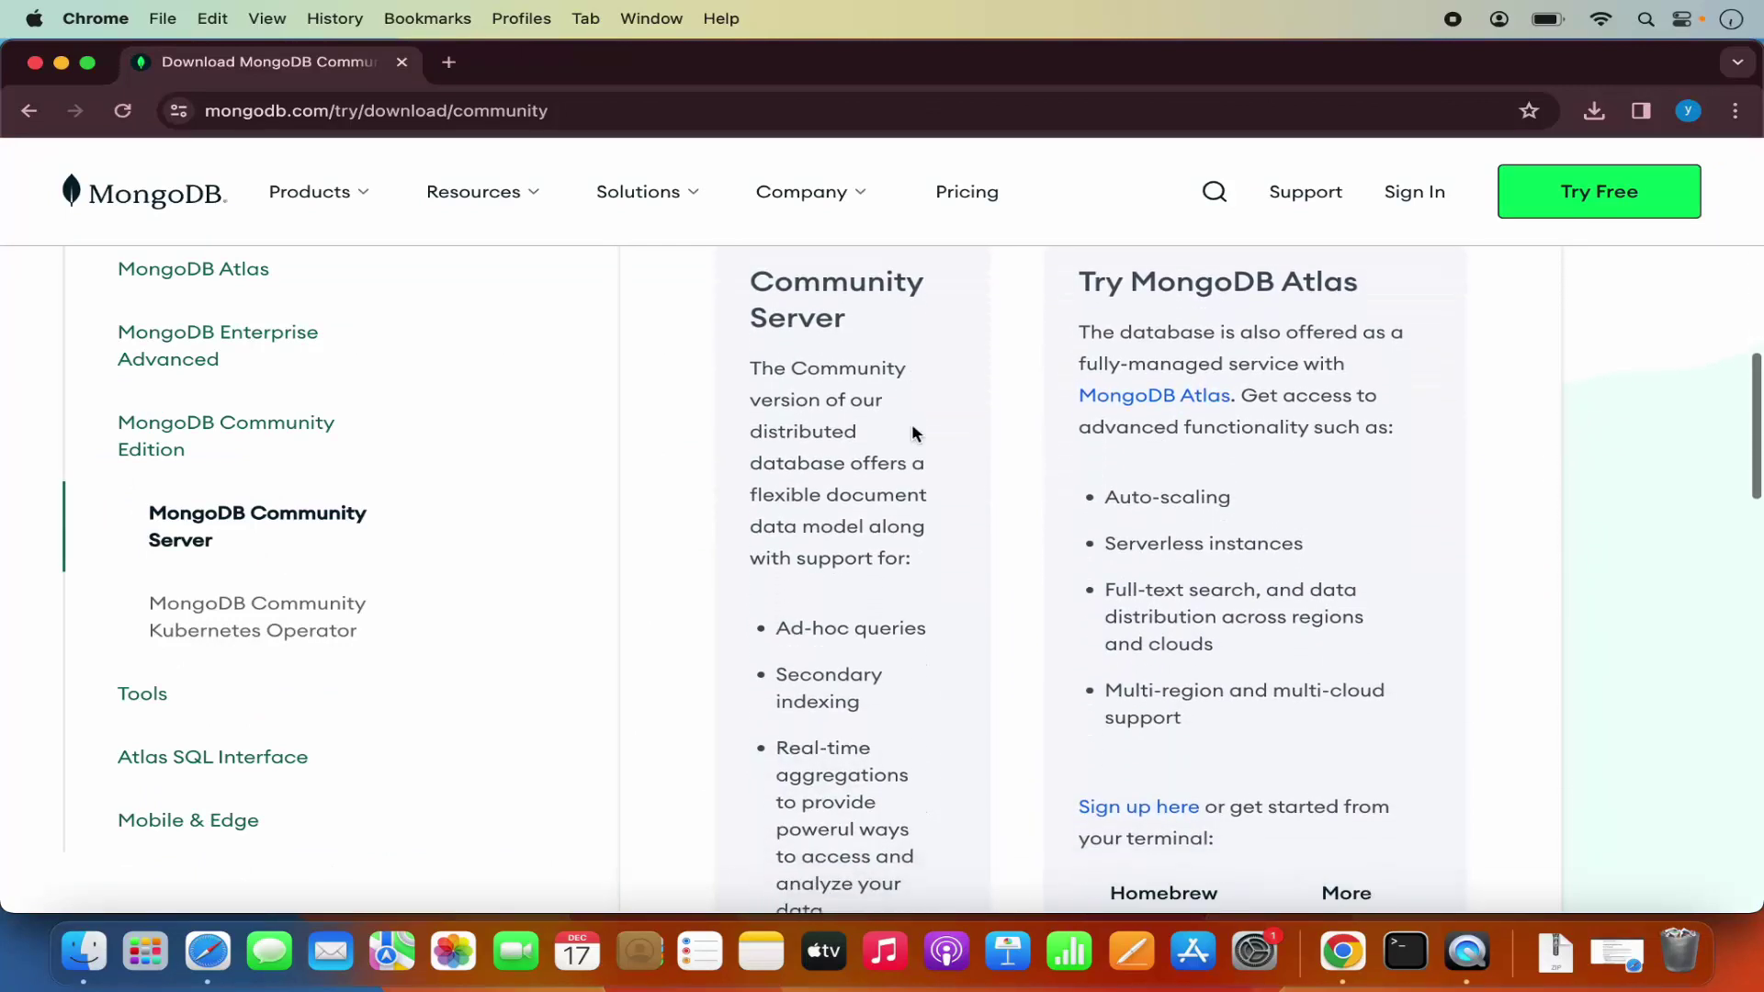
scroll(911, 422, down, 4)
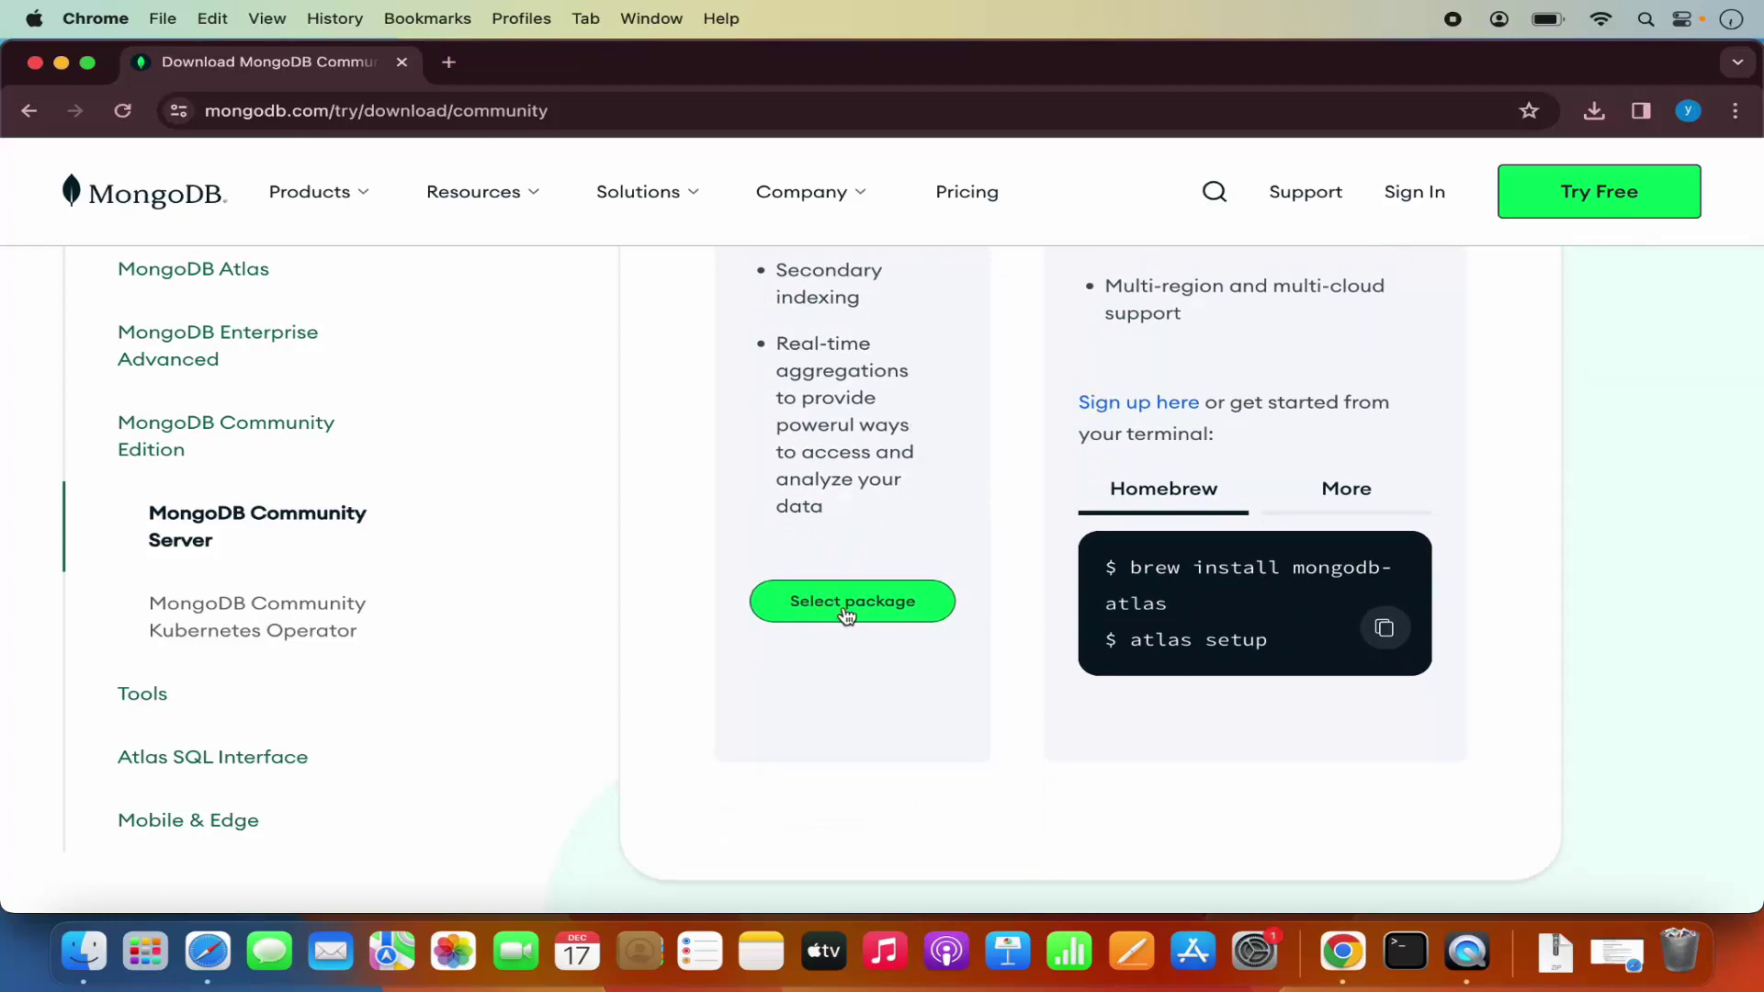
scroll(856, 617, up, 6)
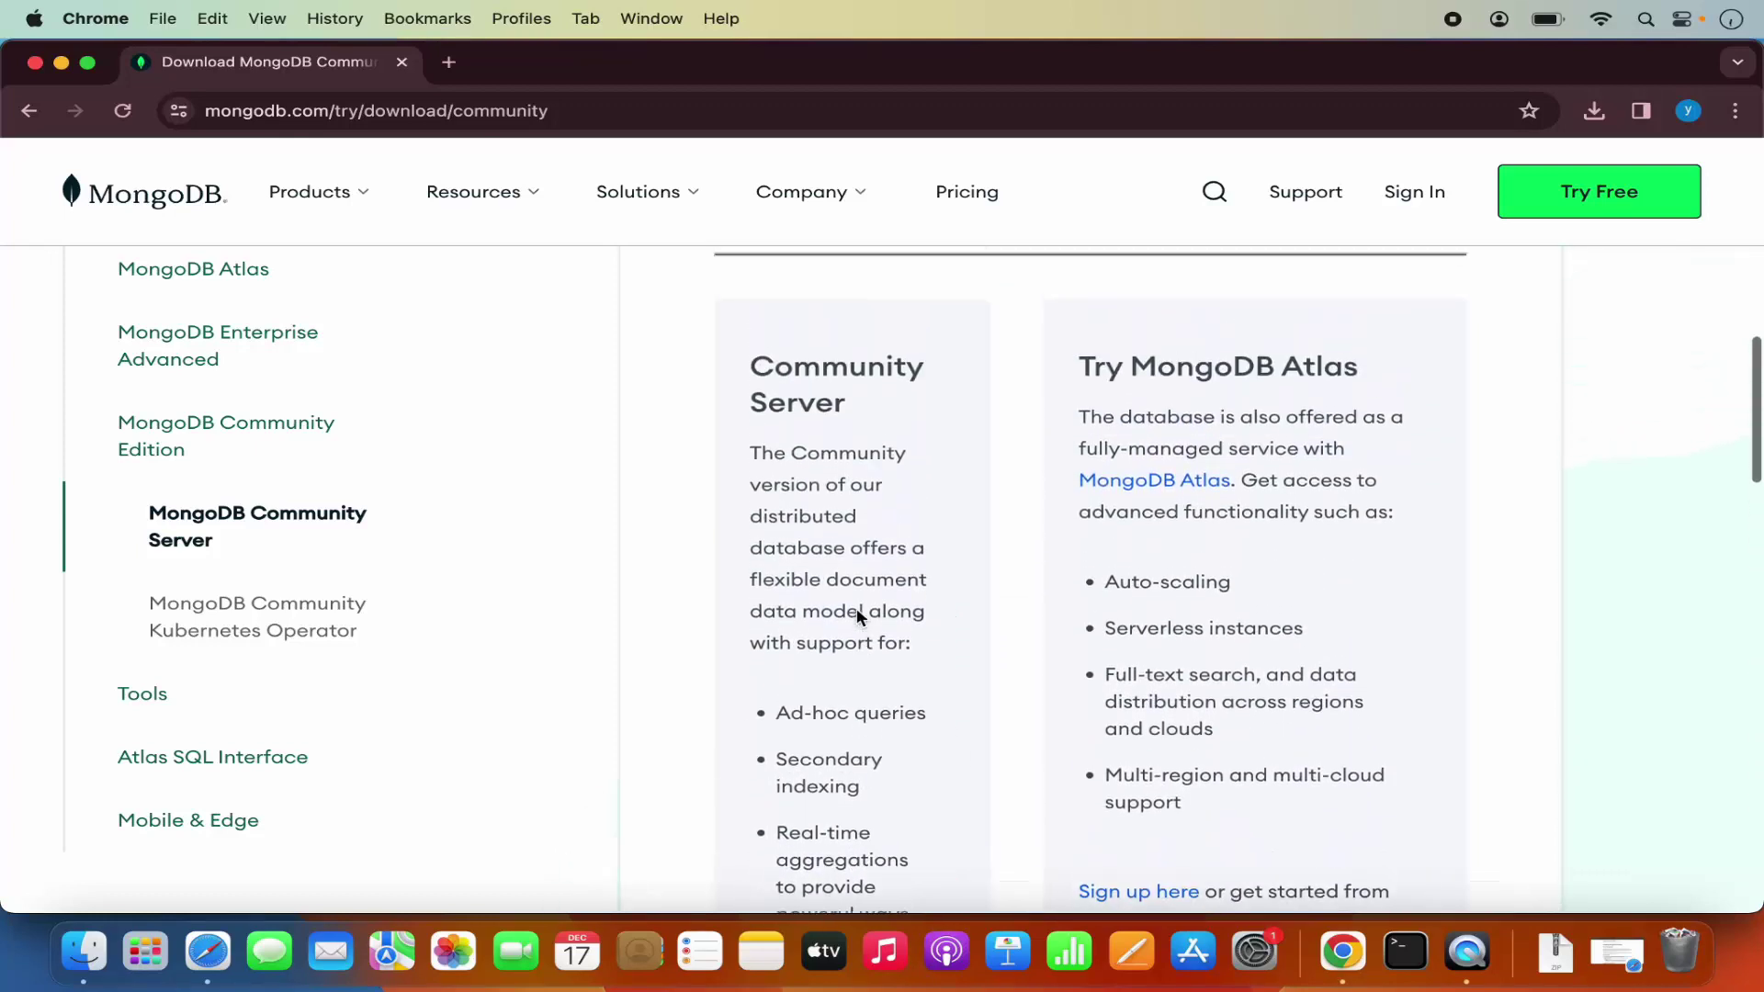
scroll(813, 413, down, 6)
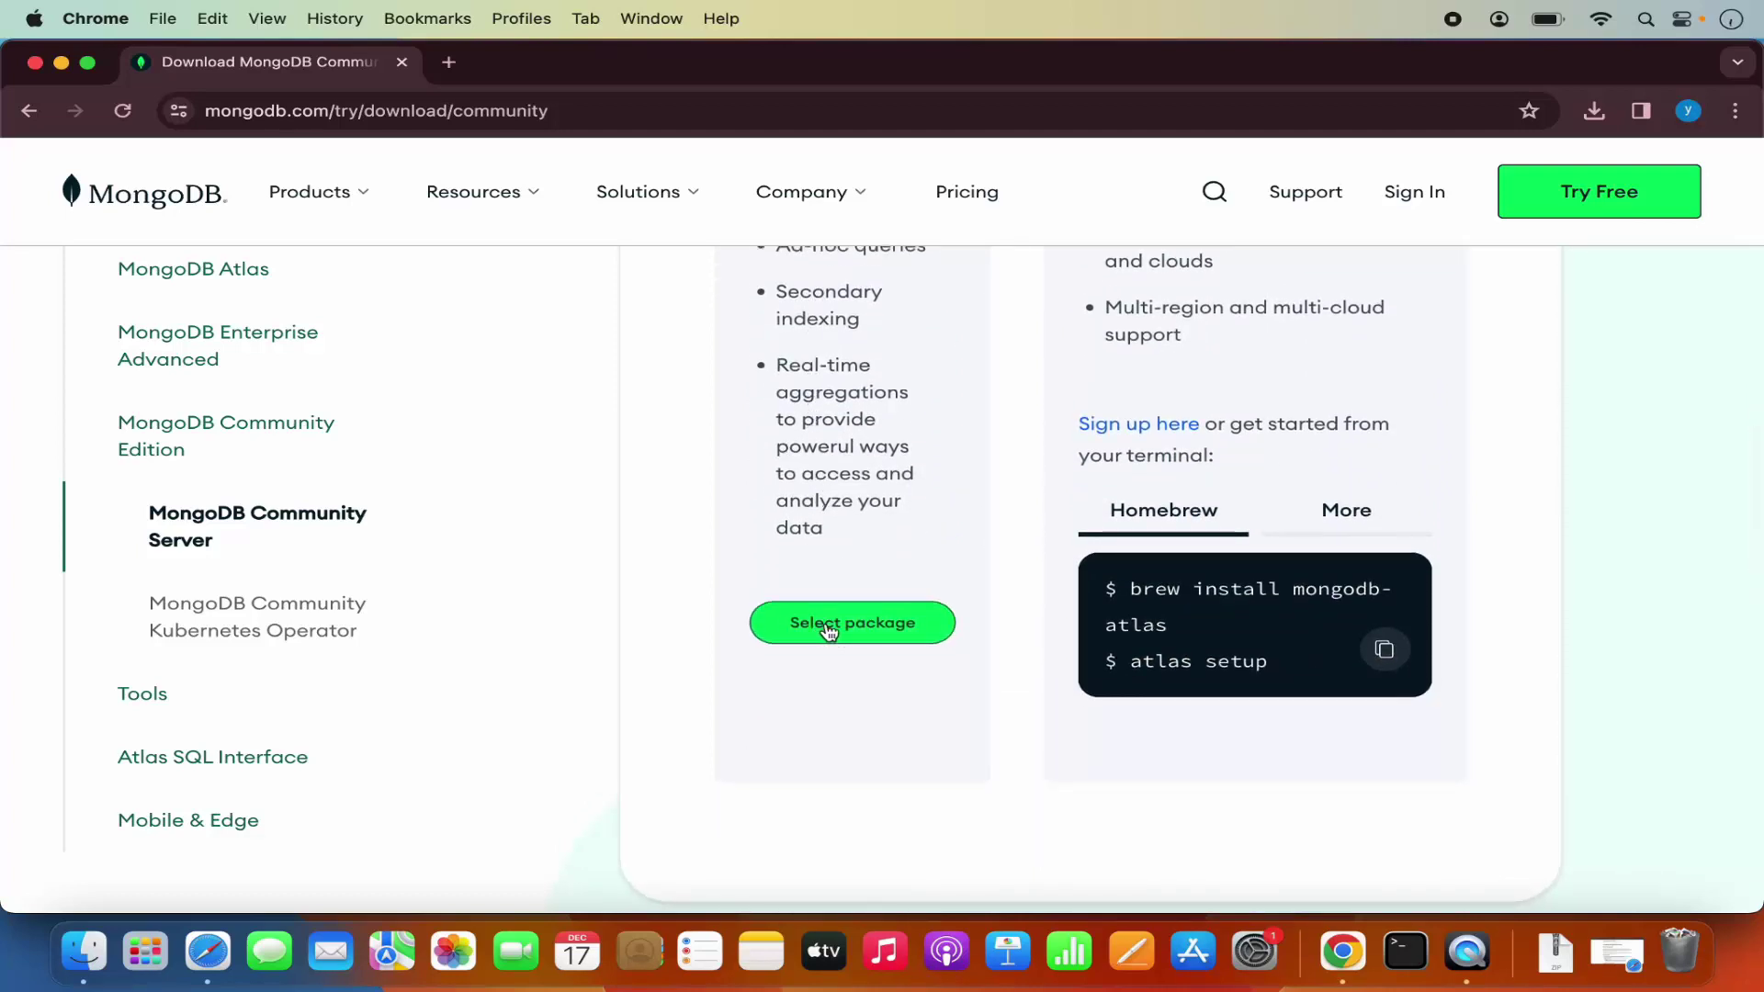
click(827, 626)
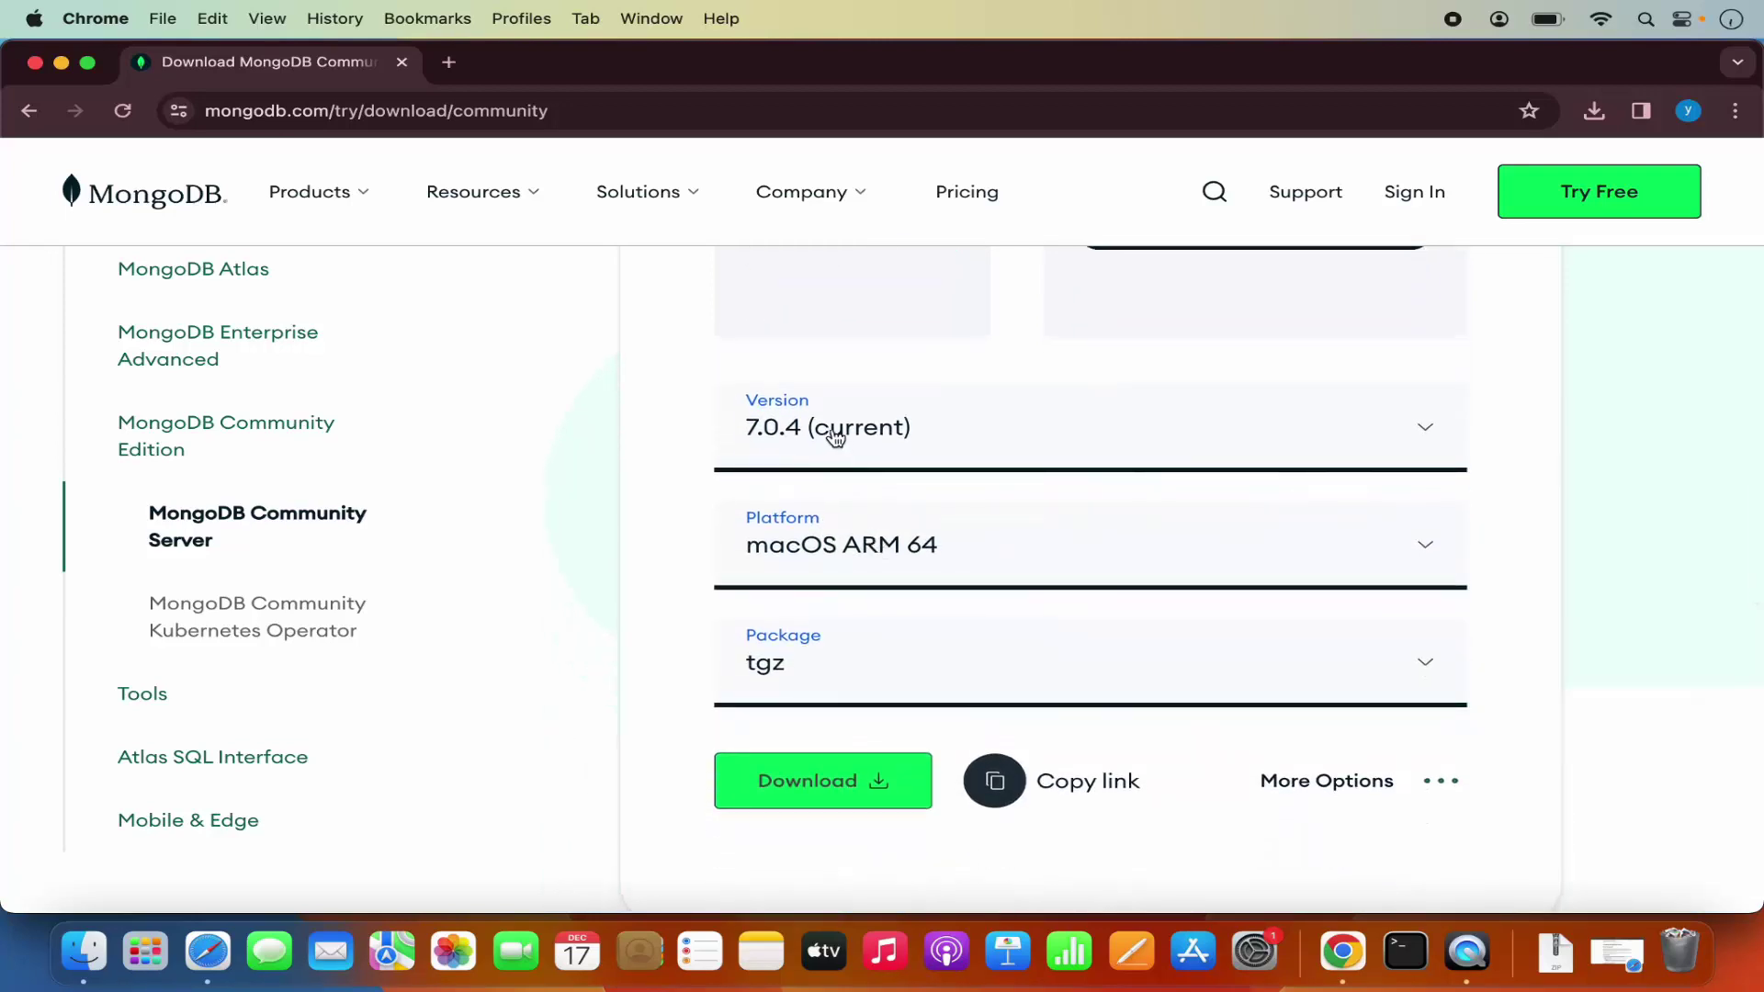
Download MongoDB Community Server version 7.0.4 (current) for platform macOS ARM 64 as a tgz package.
click(777, 671)
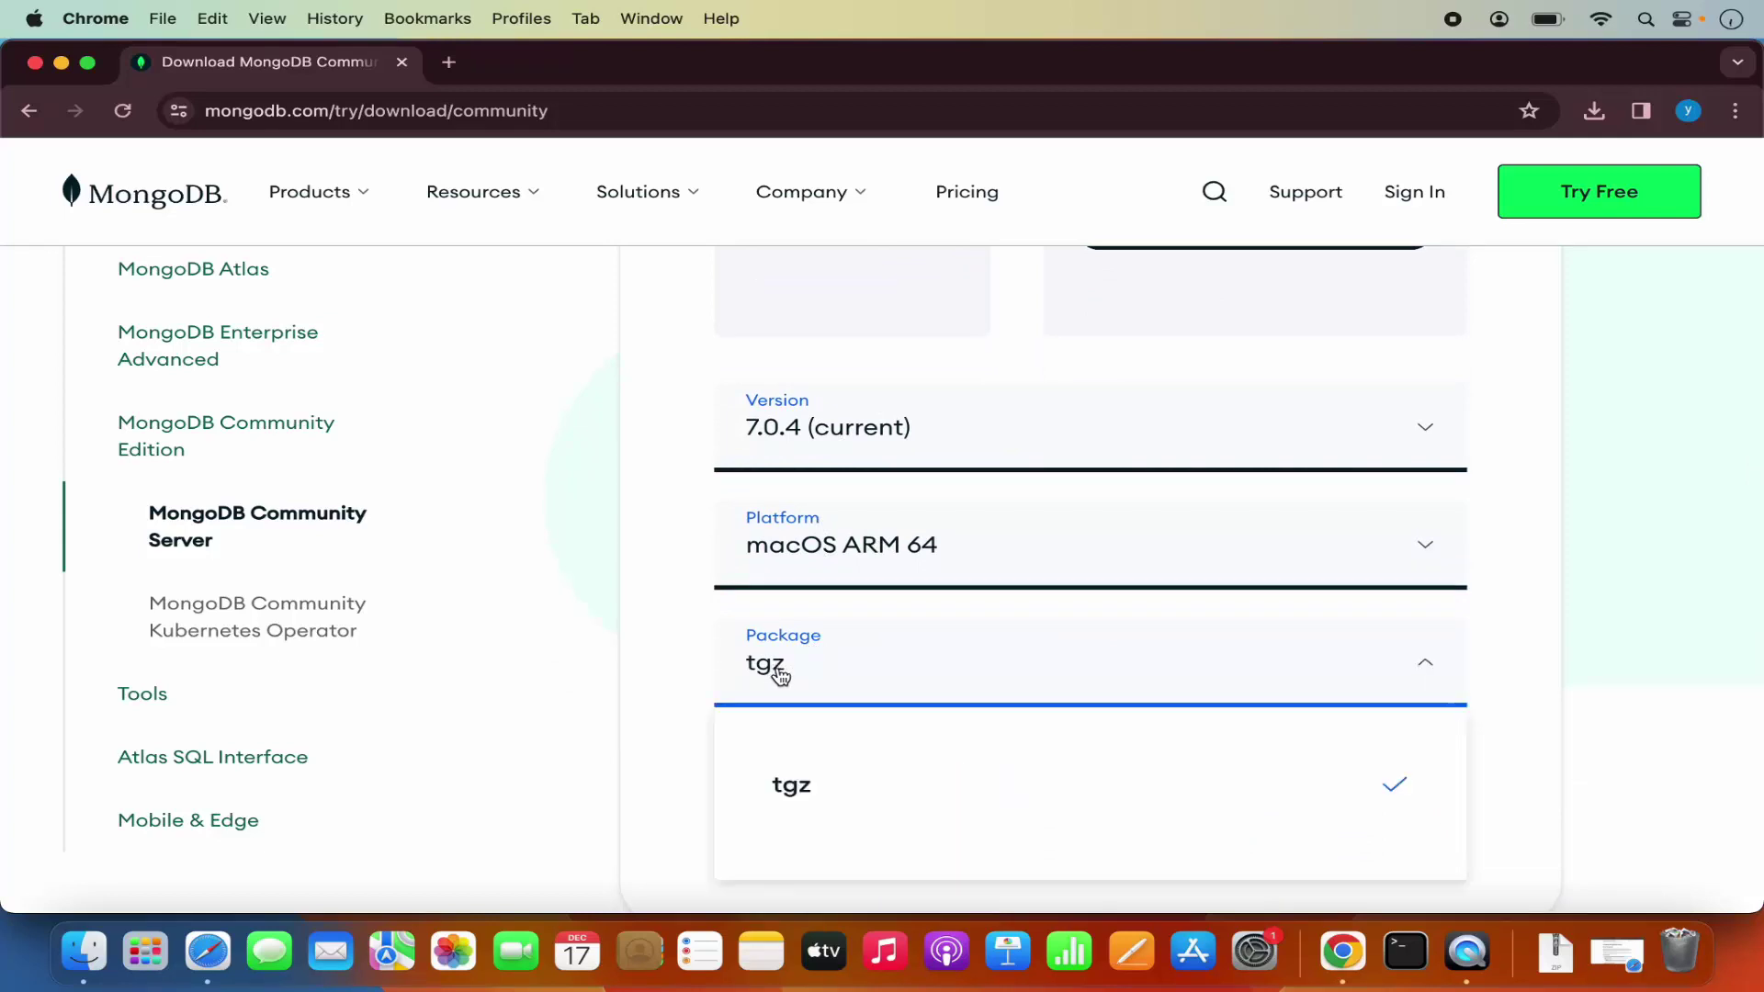
click(707, 650)
click(806, 450)
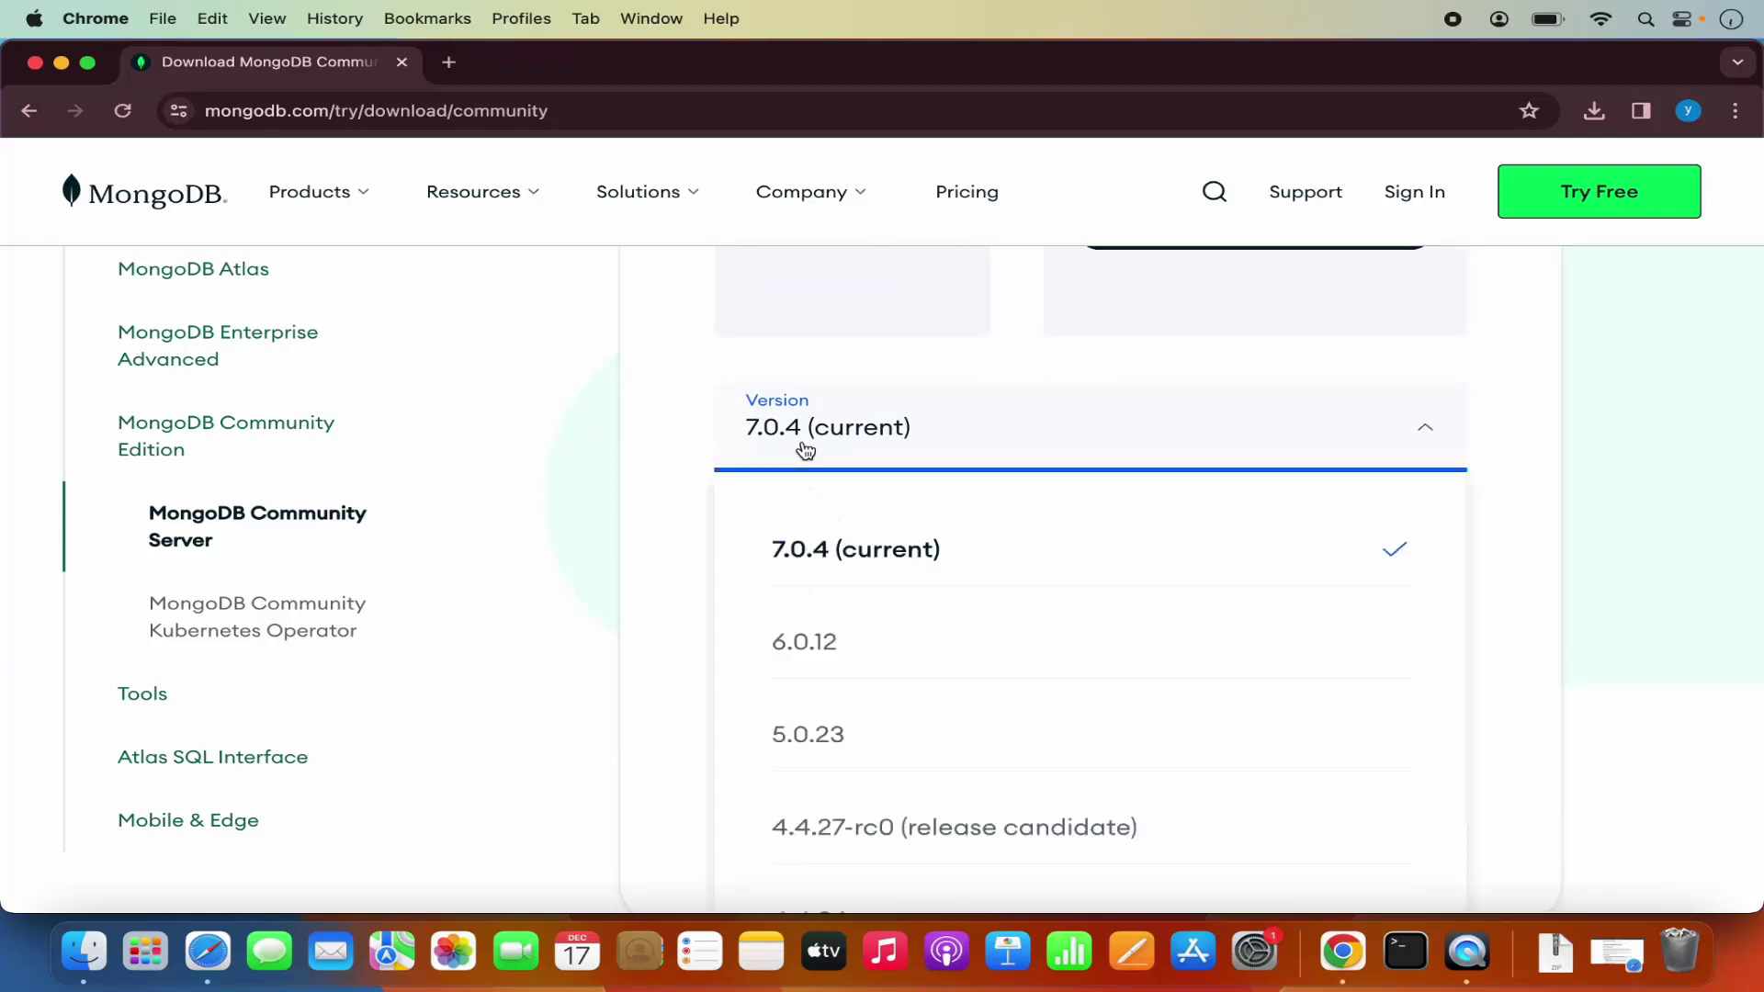
click(837, 571)
click(834, 552)
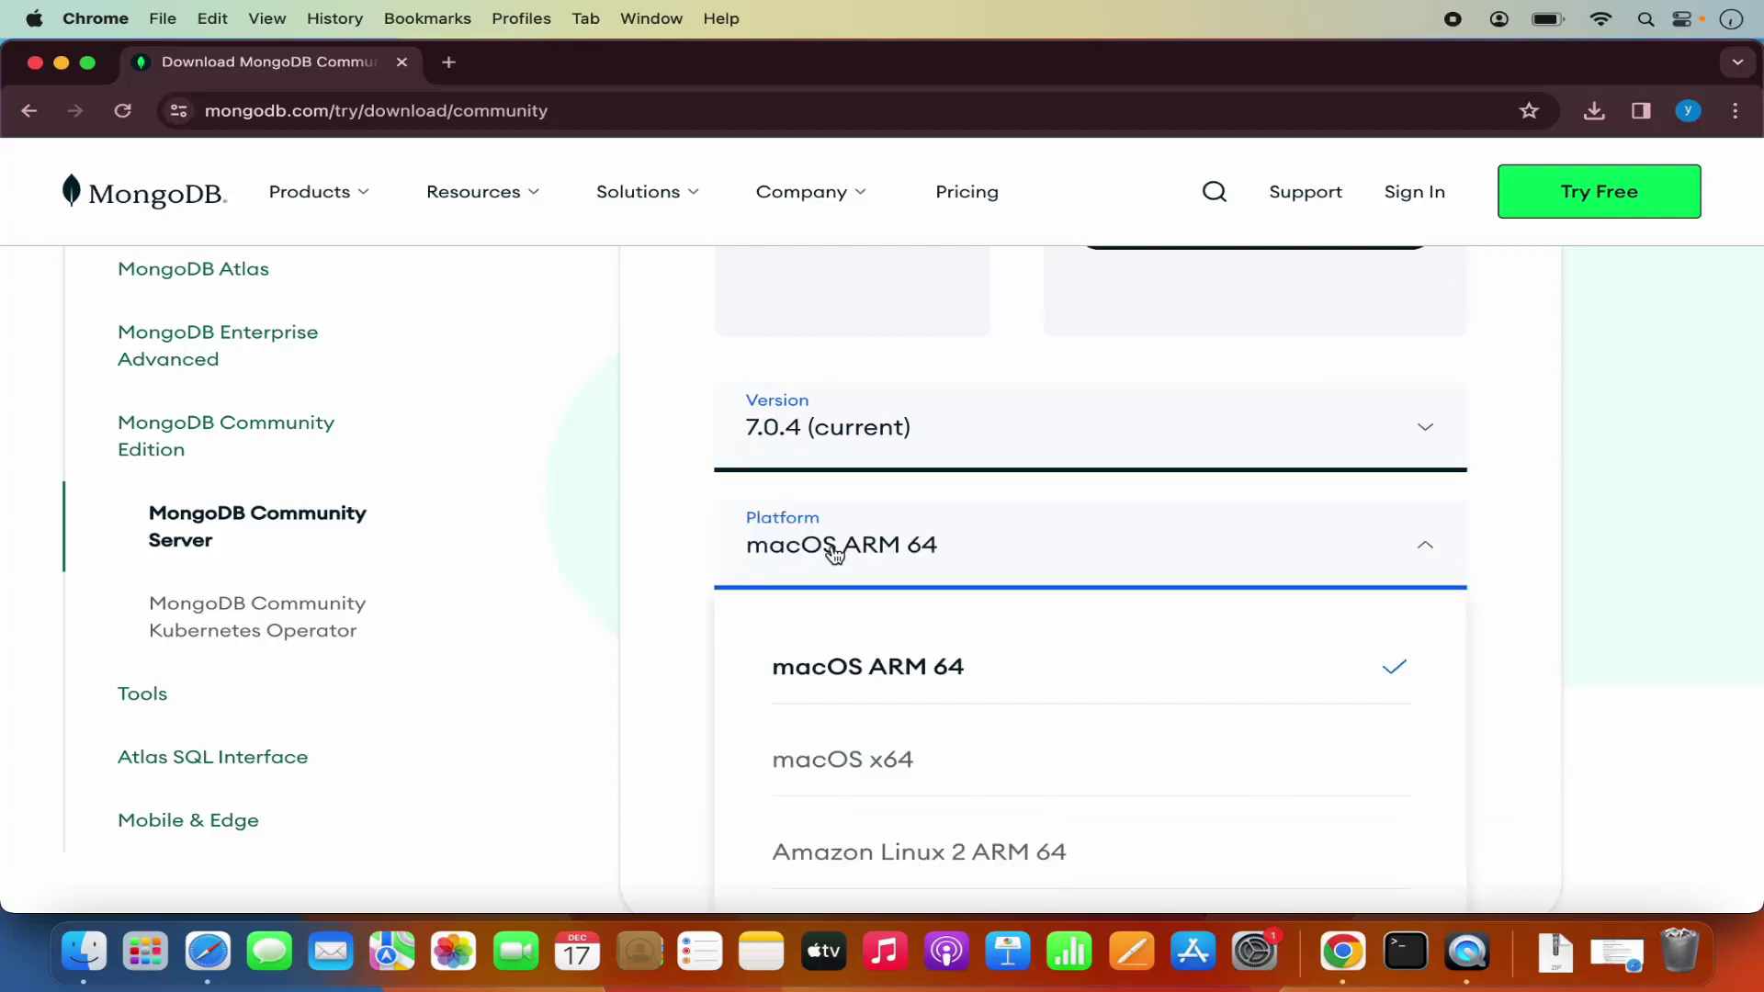
scroll(834, 548, down, 2)
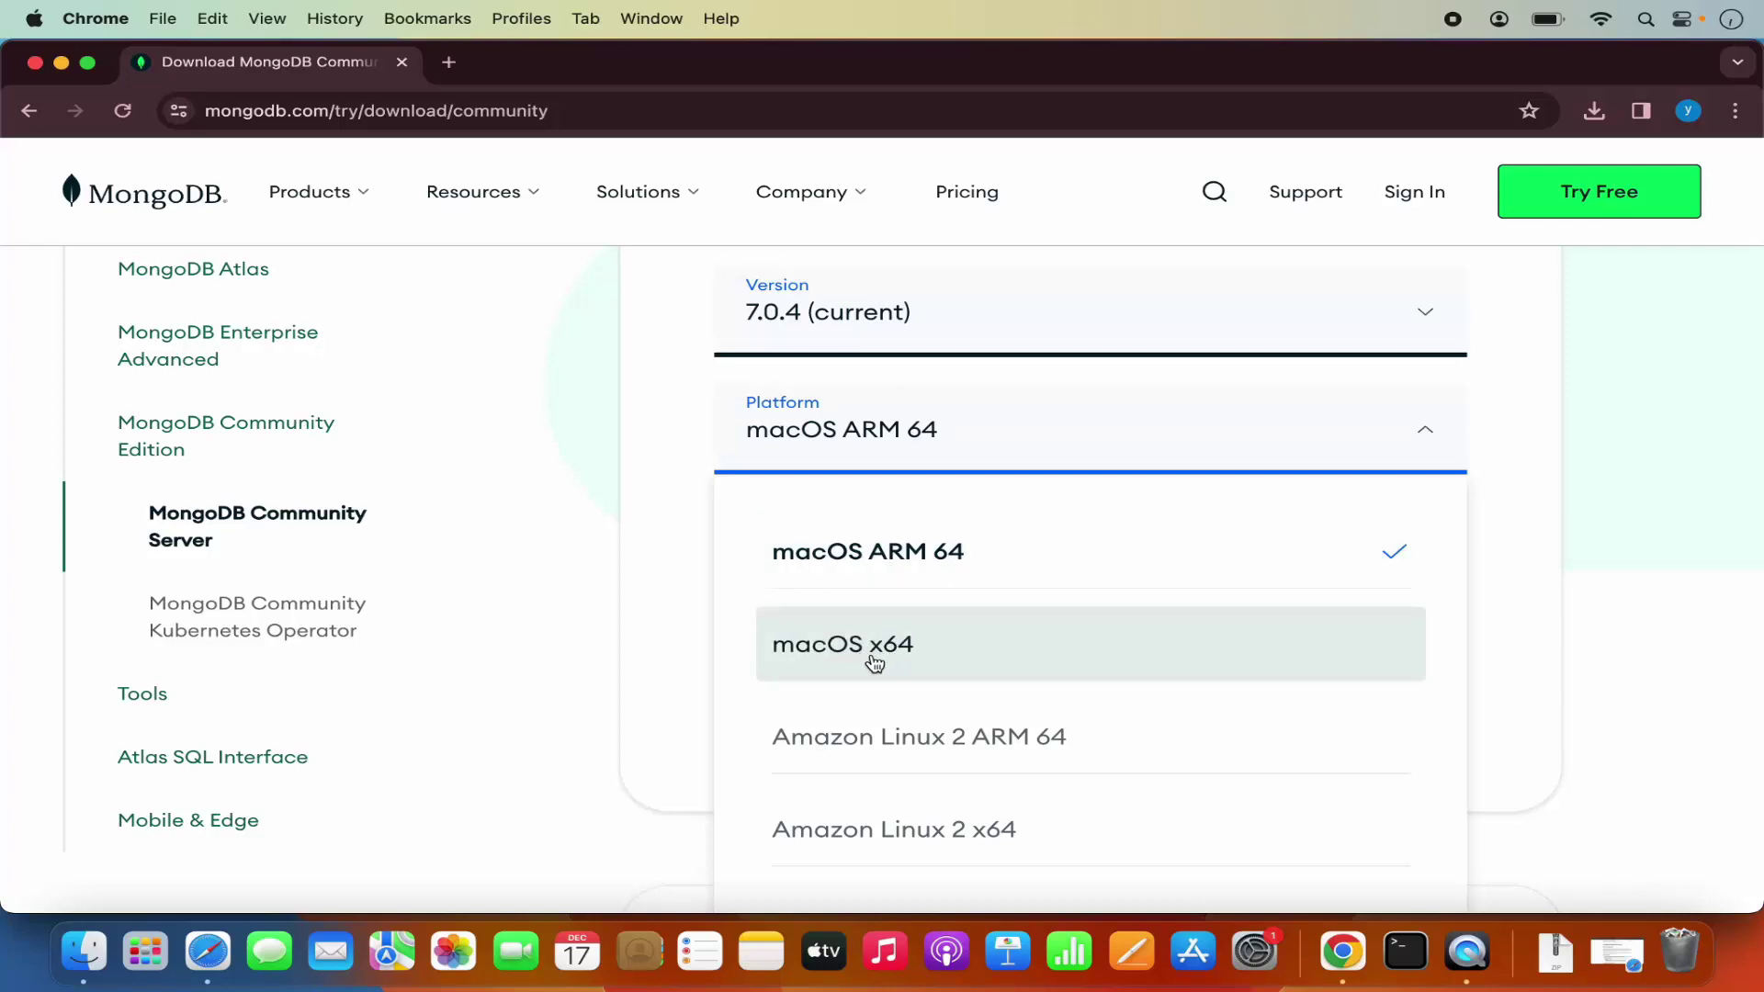
click(853, 563)
click(853, 564)
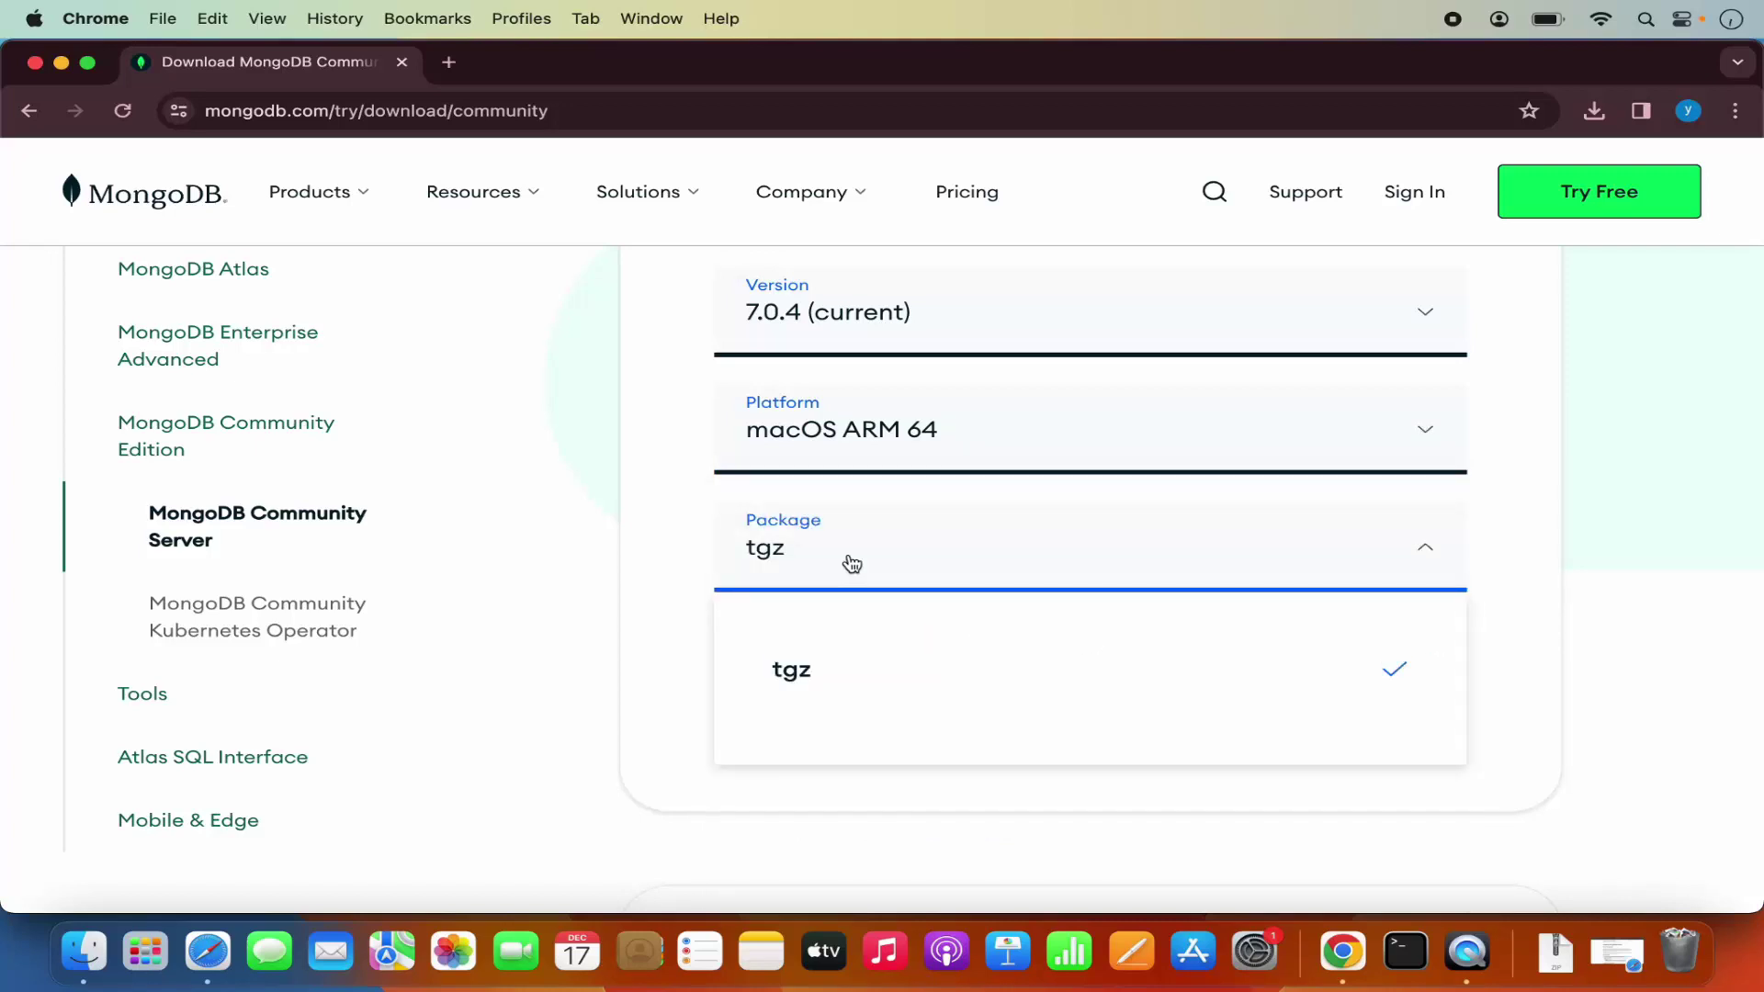
click(824, 669)
click(821, 675)
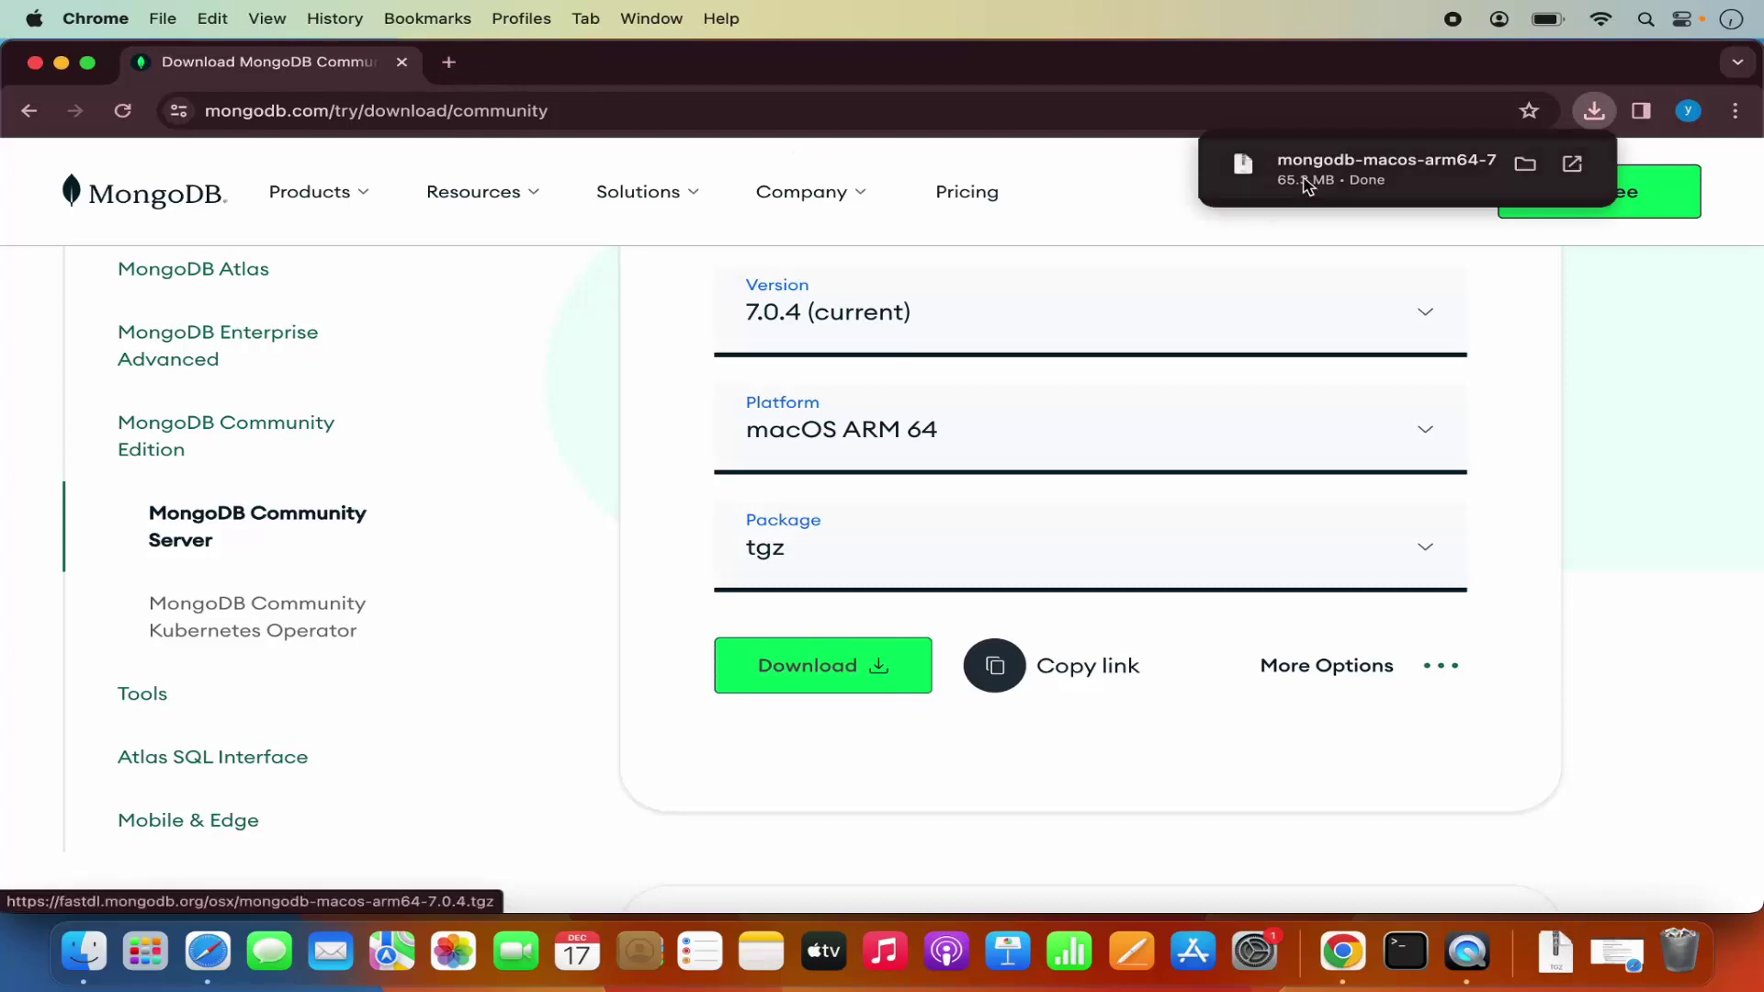
Extract the downloaded MongoDB archive and inspect the contents of the mongodb-macos-aarch64-7.0.4 folder in Downloads.
click(1310, 184)
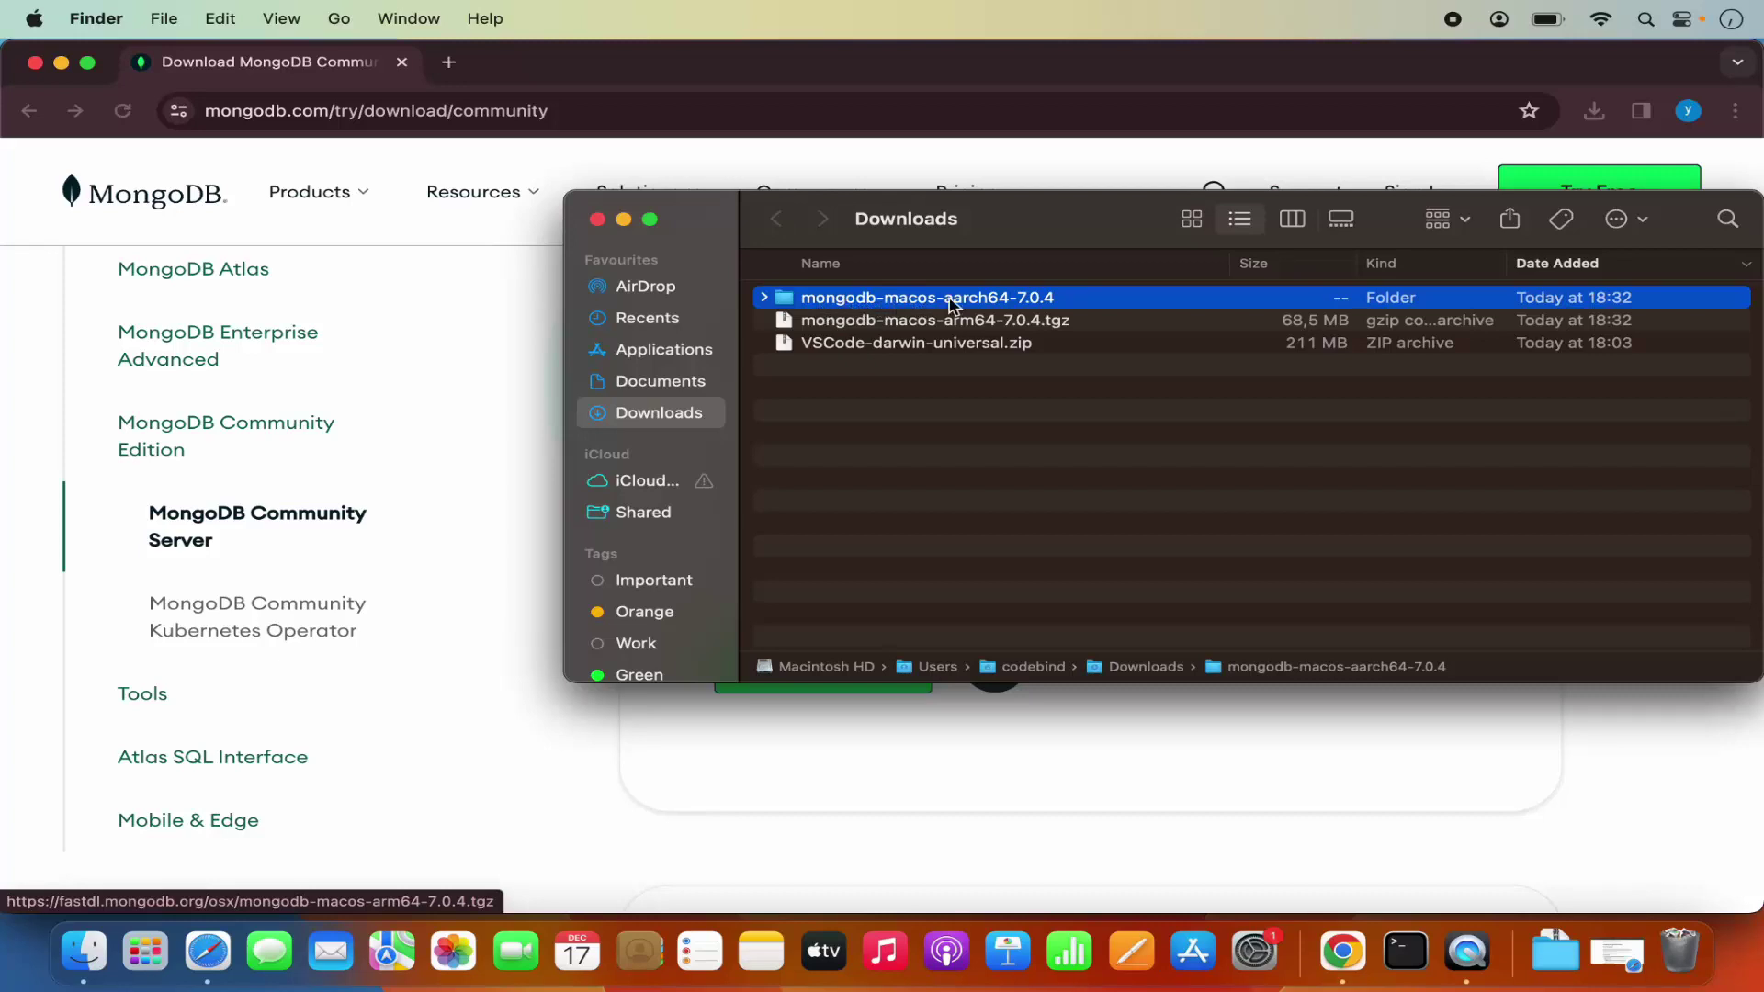
click(763, 297)
drag(994, 247, 836, 249)
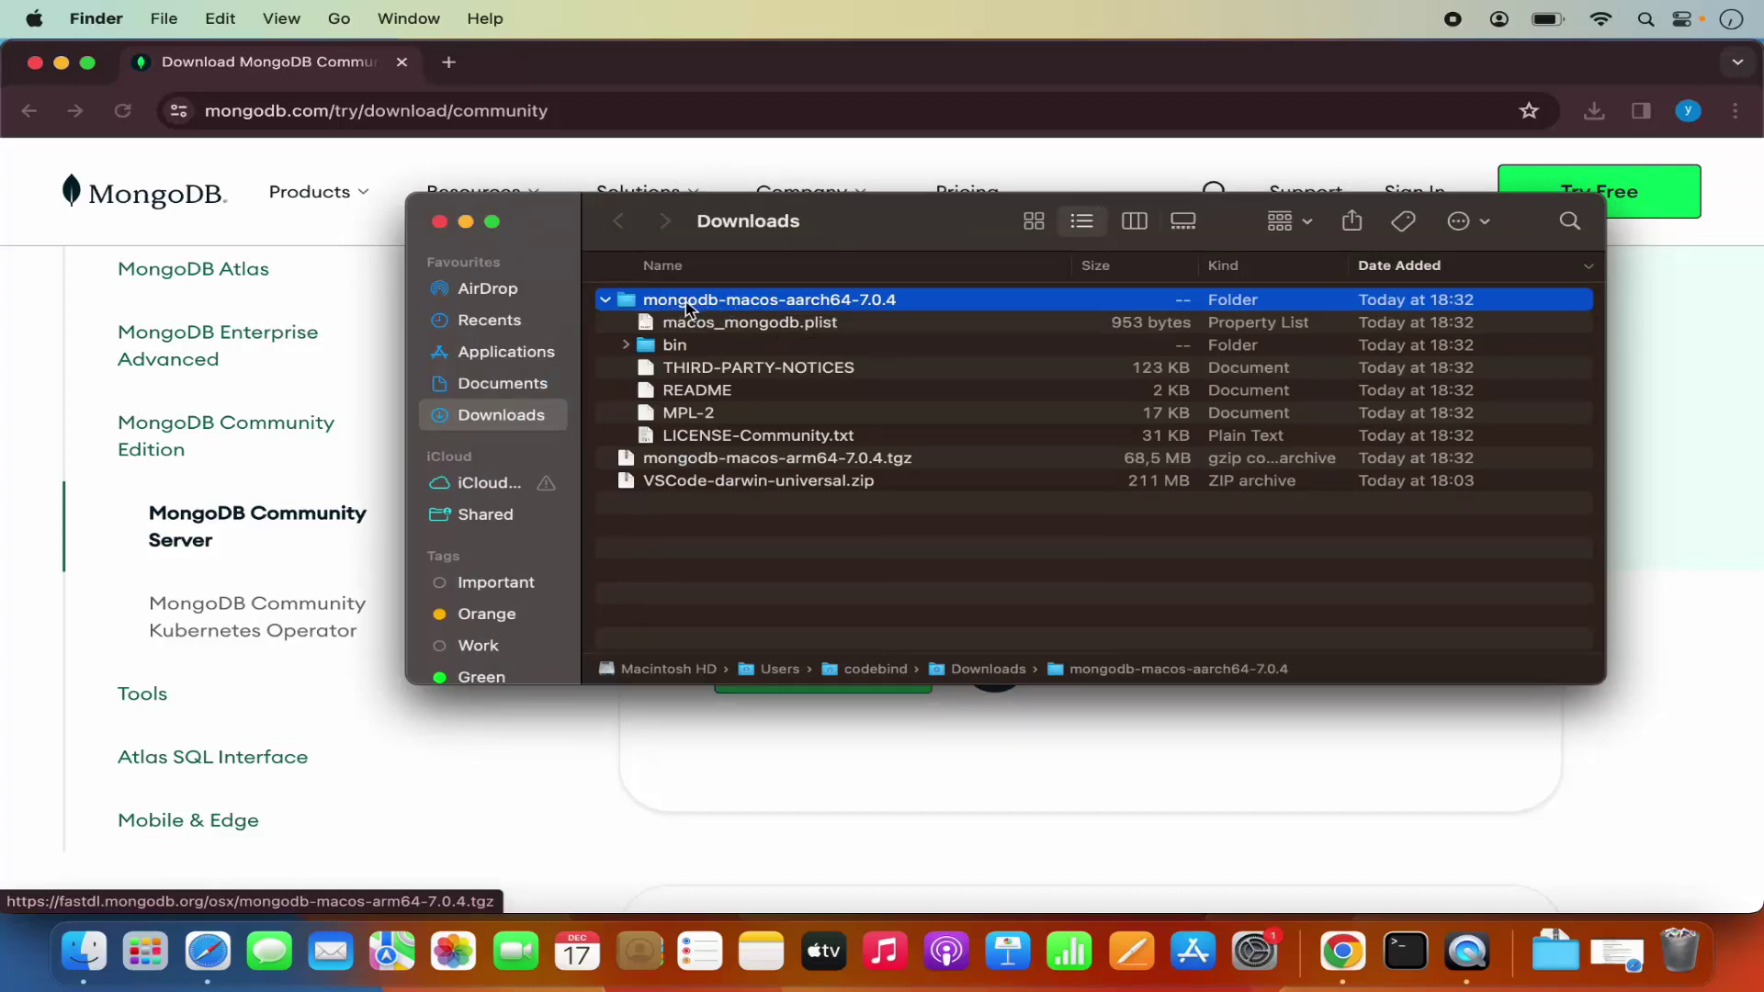
click(605, 300)
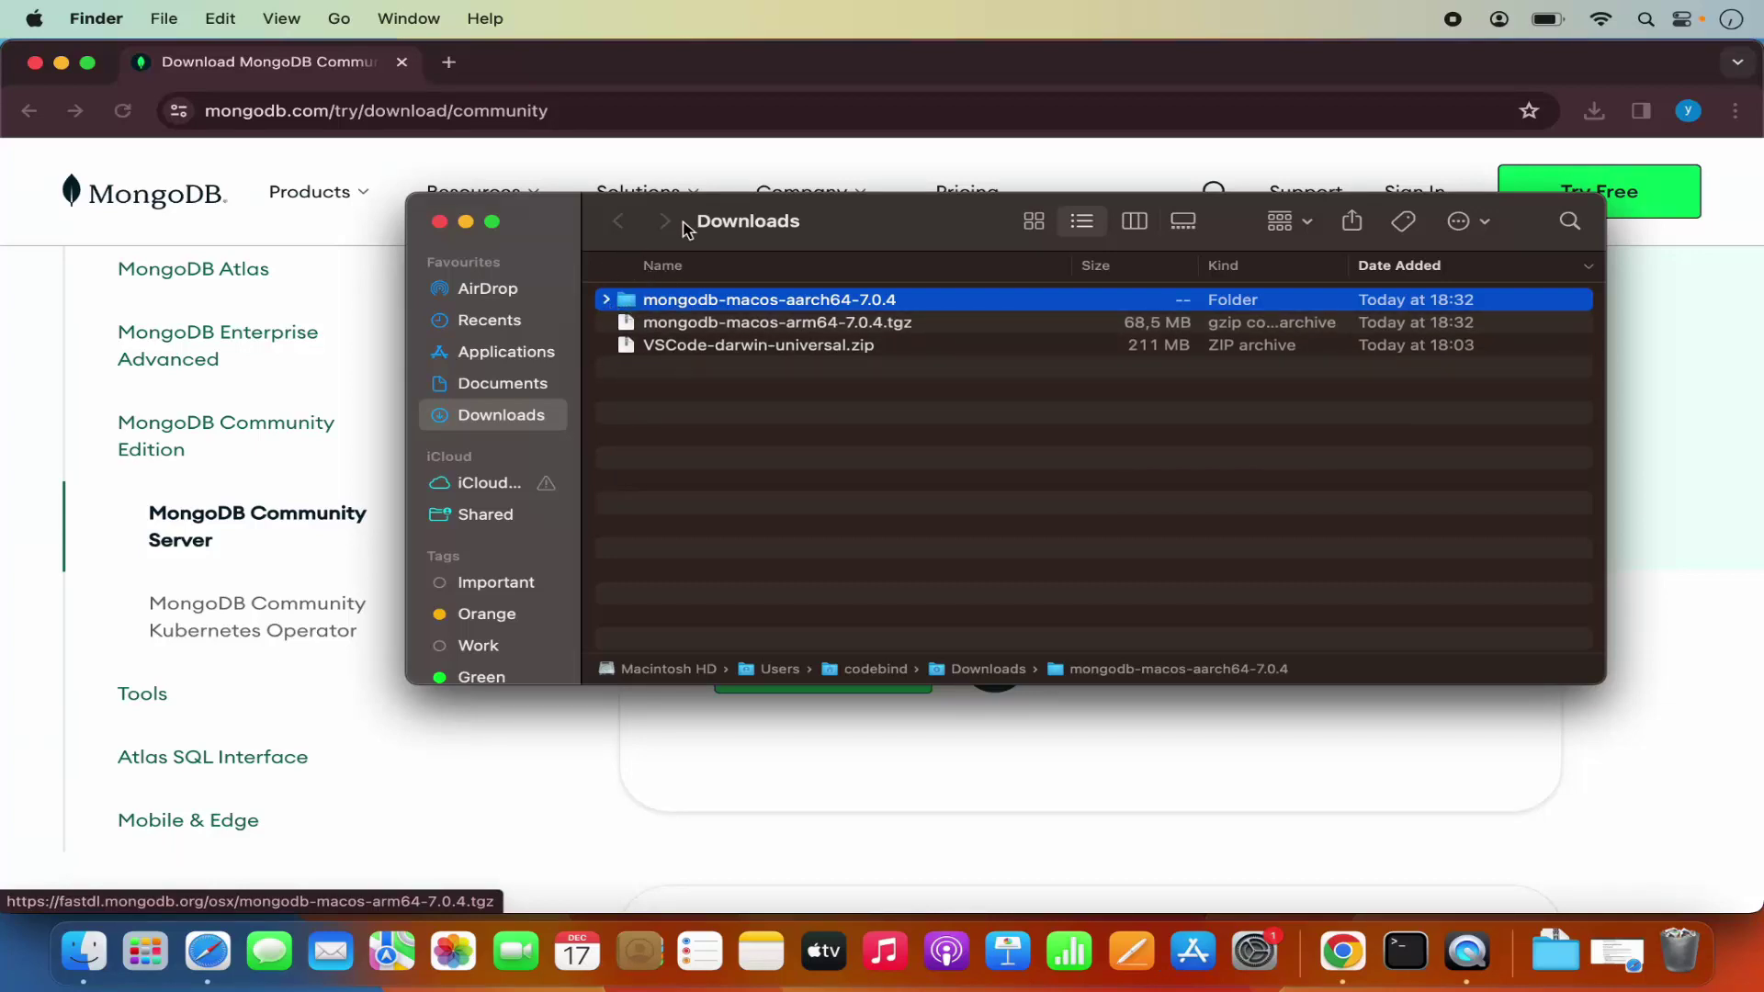
Minimize the browser and Finder windows, then find and launch Terminal and enlarge its window to fill the screen.
click(61, 64)
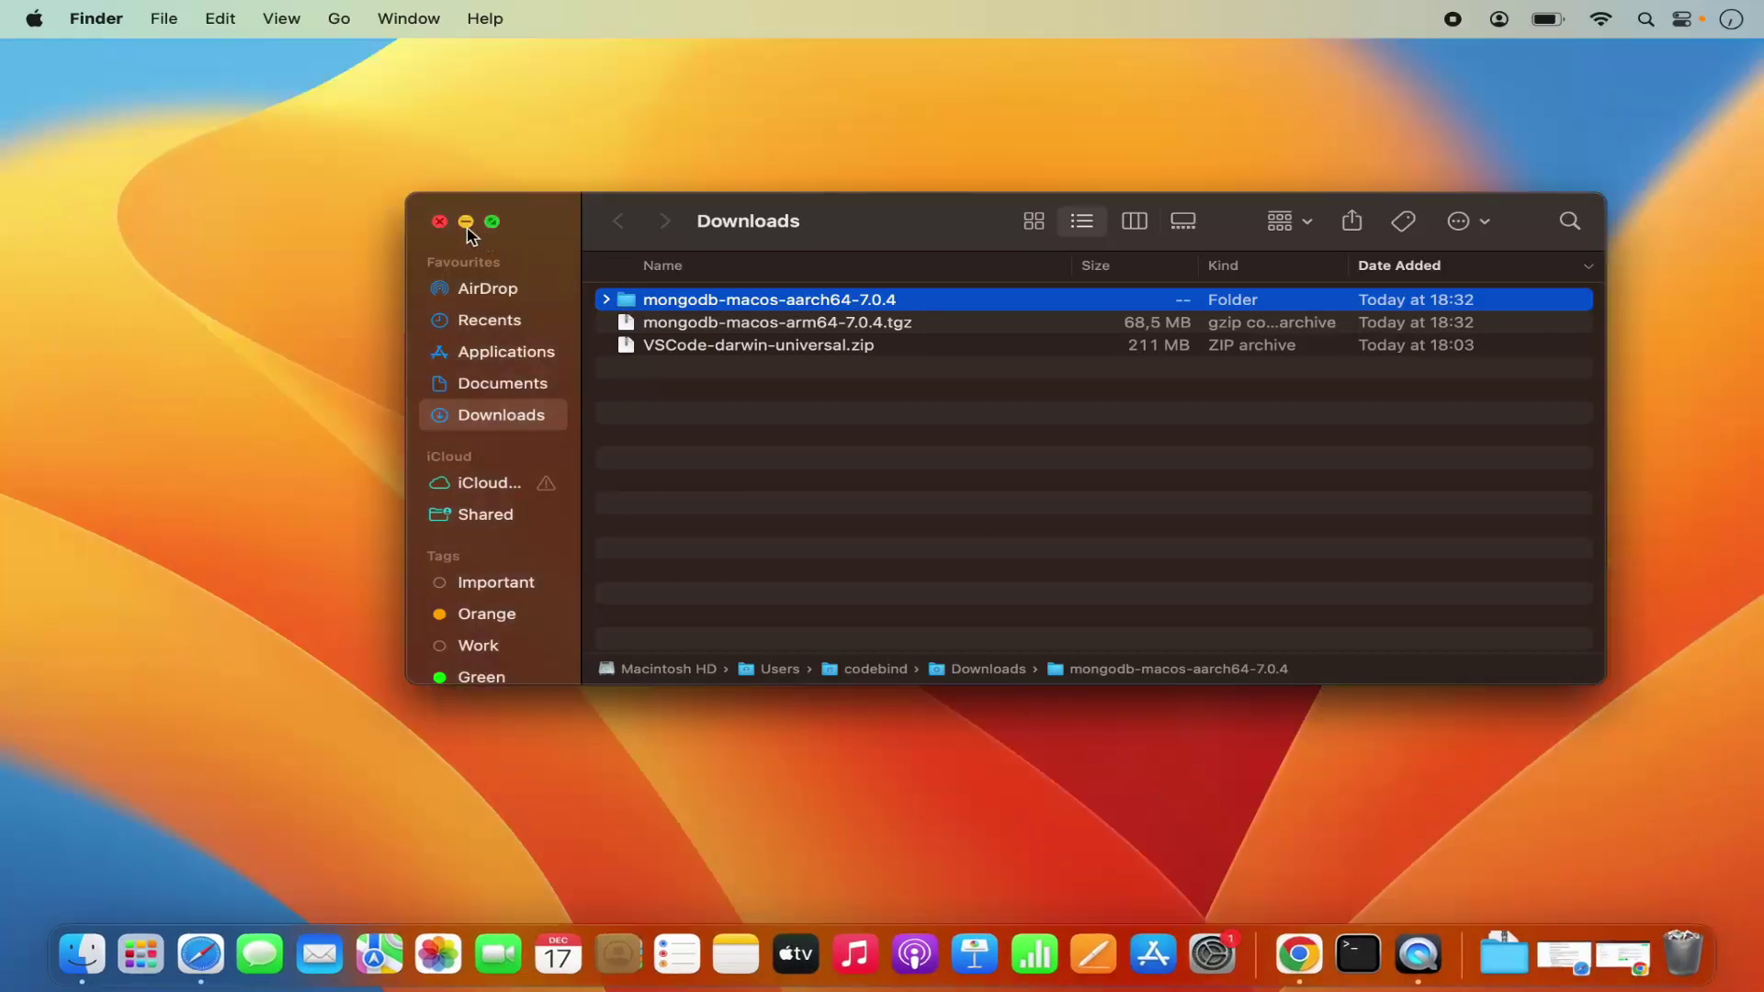
click(466, 222)
click(1644, 19)
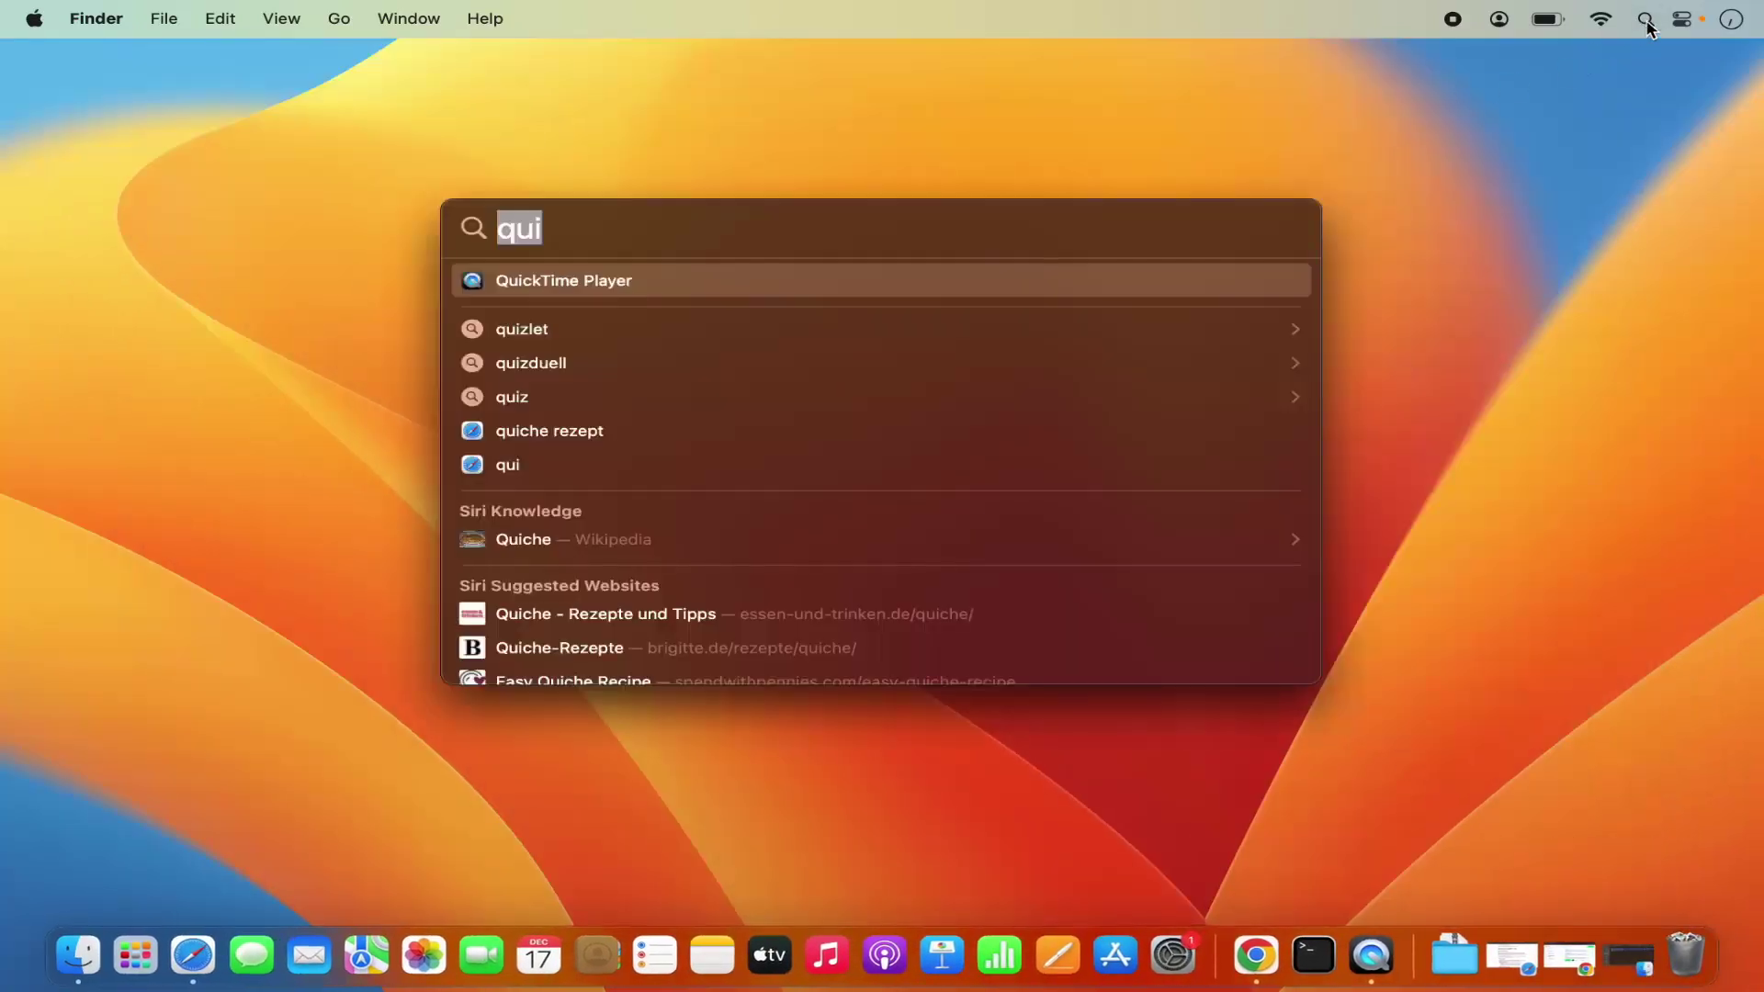
text(term)
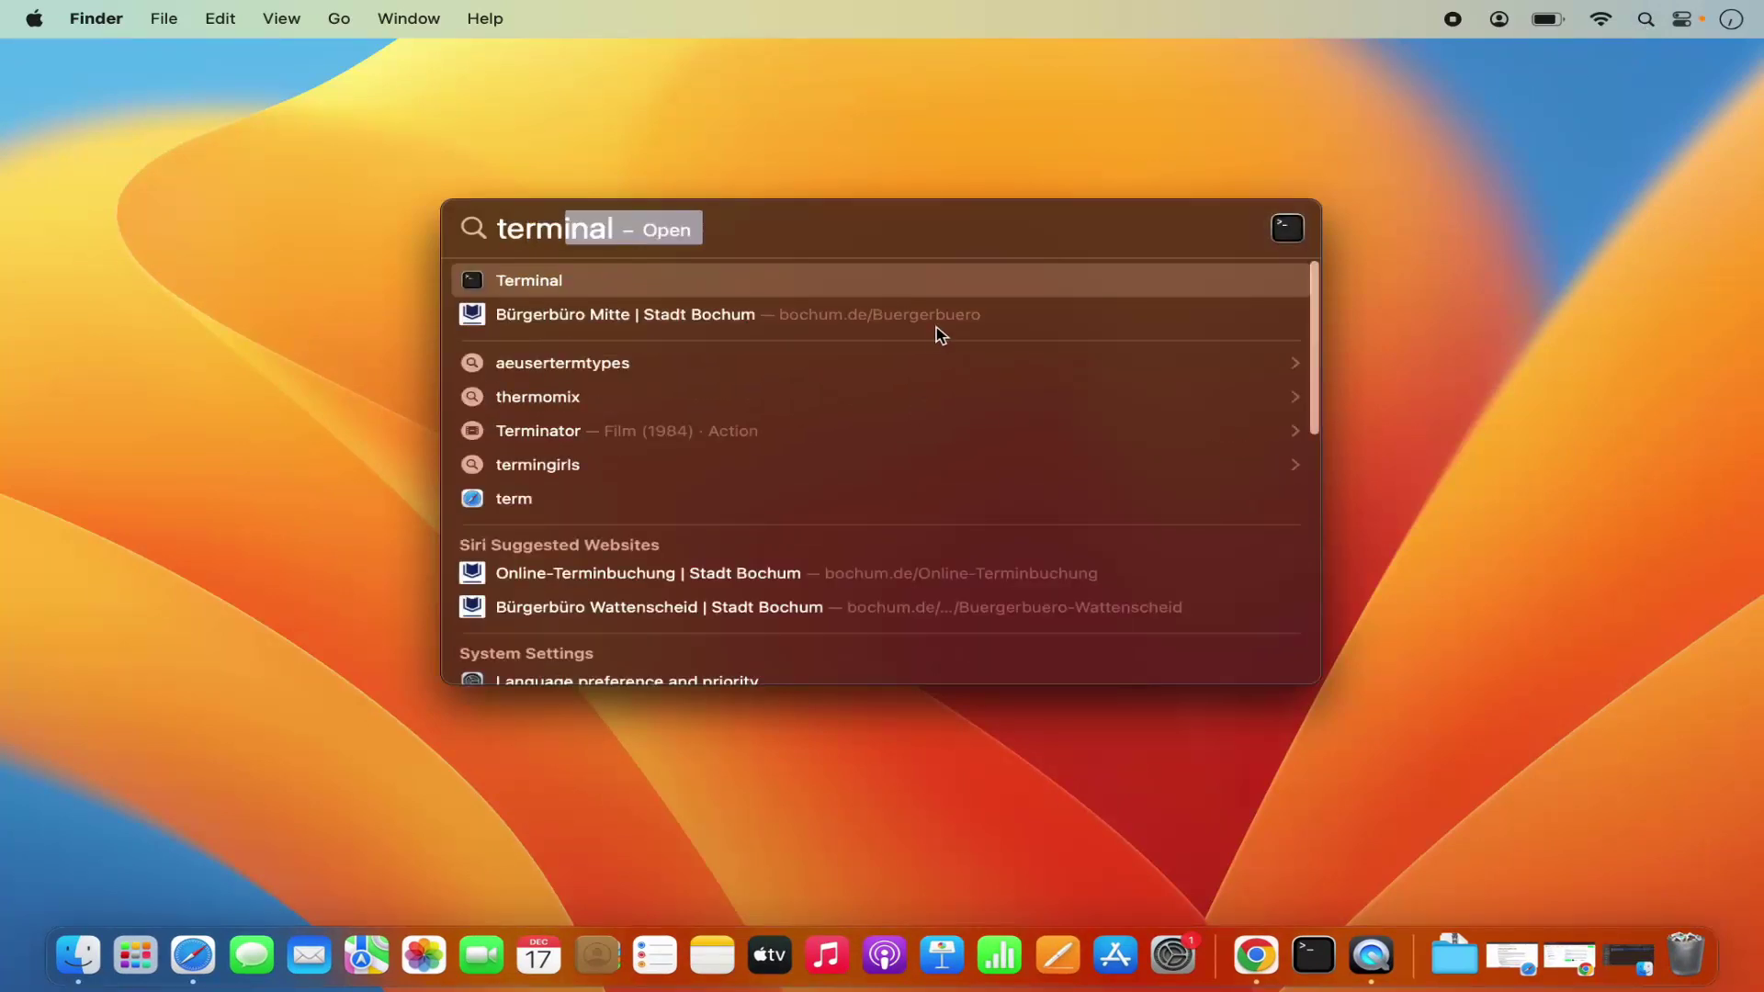
click(949, 284)
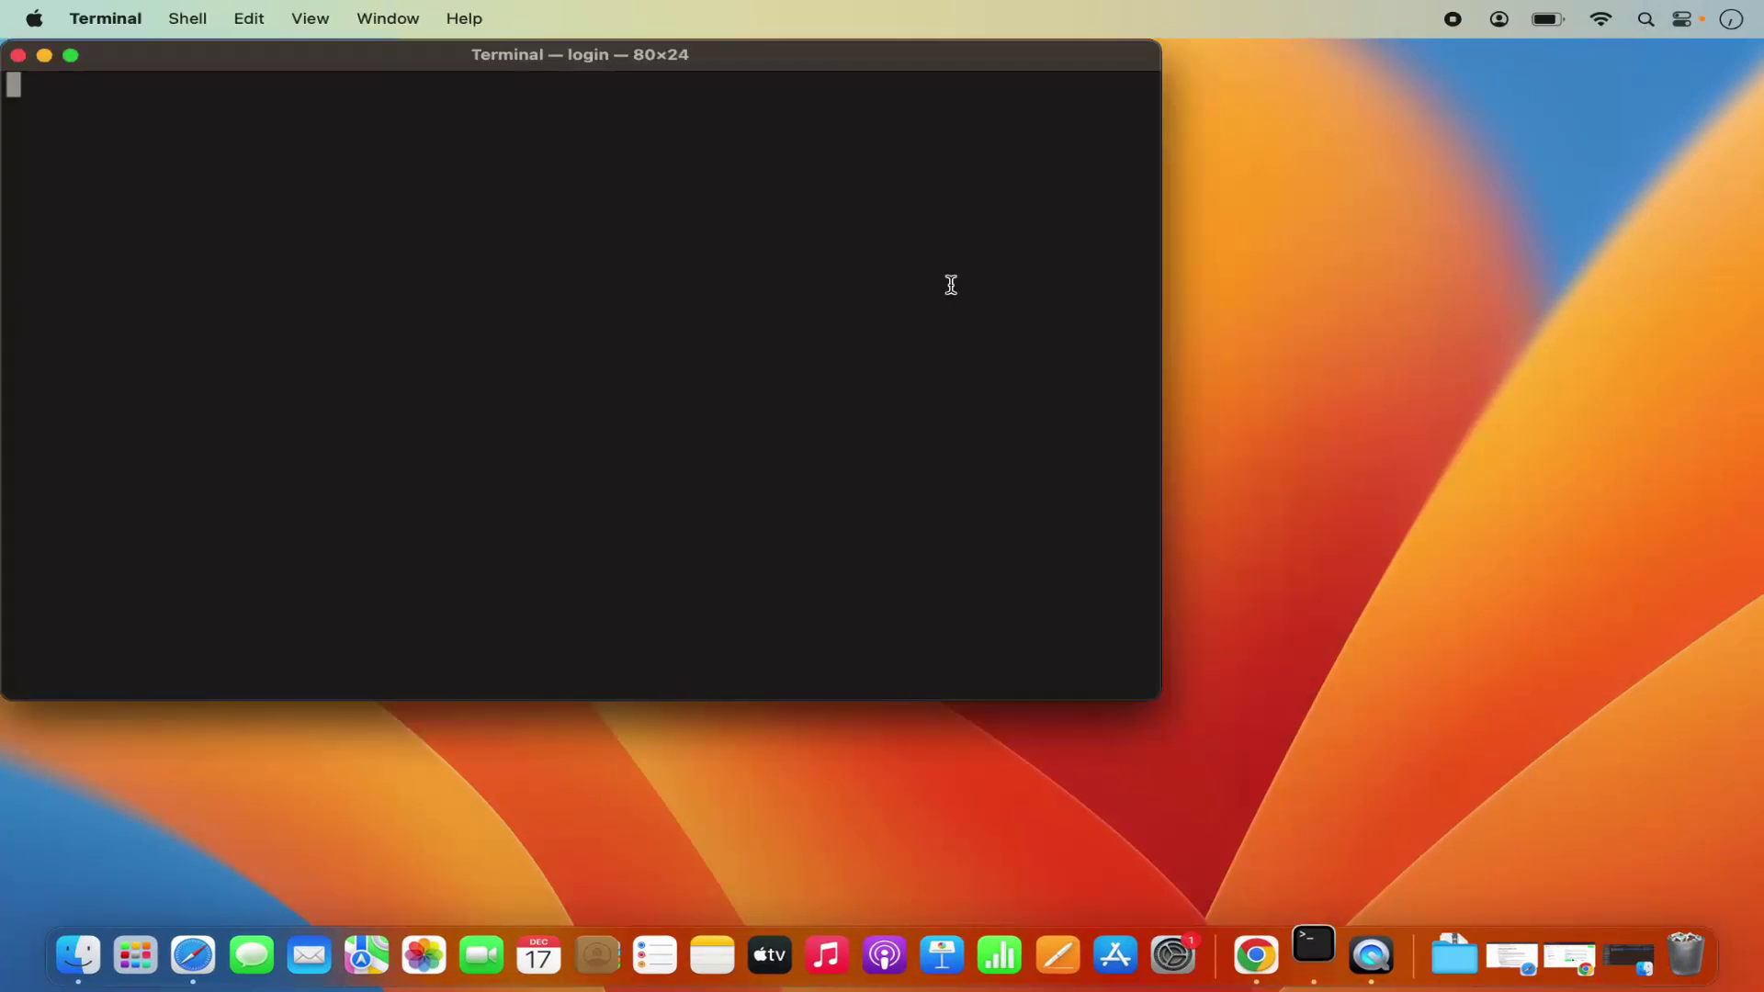
double_click(849, 59)
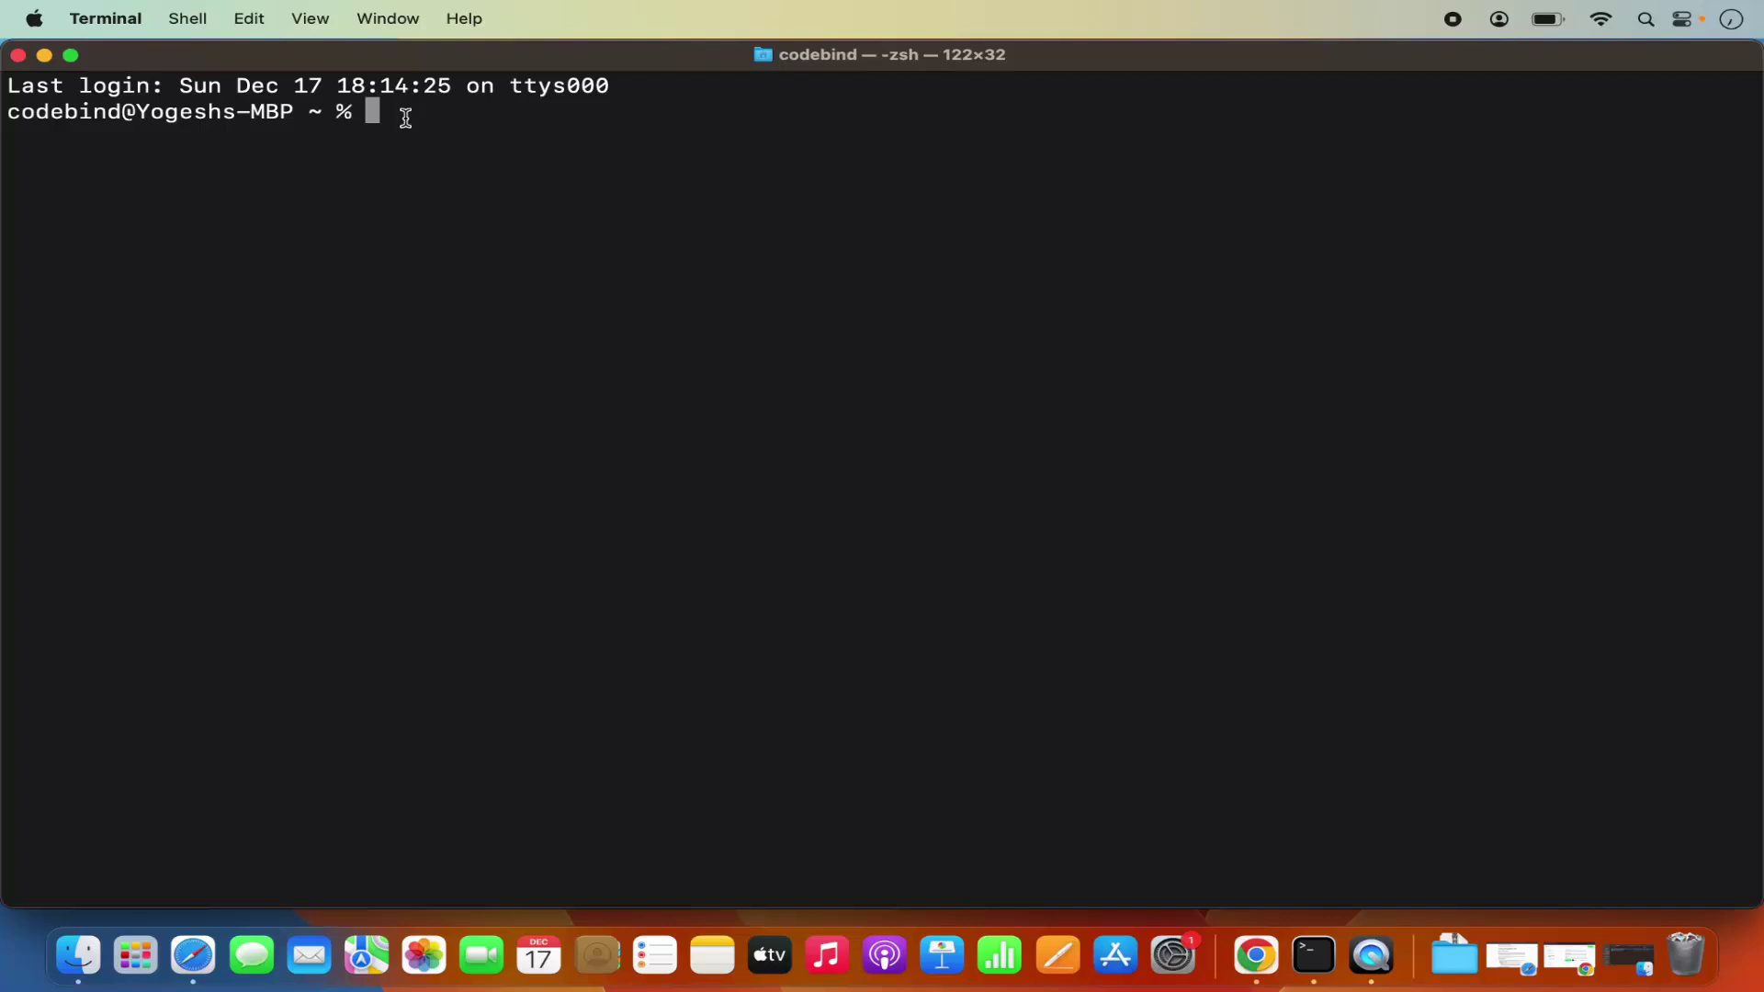
Print the current working directory with pwd to get the home folder path.
text(pwd)
key(Return)
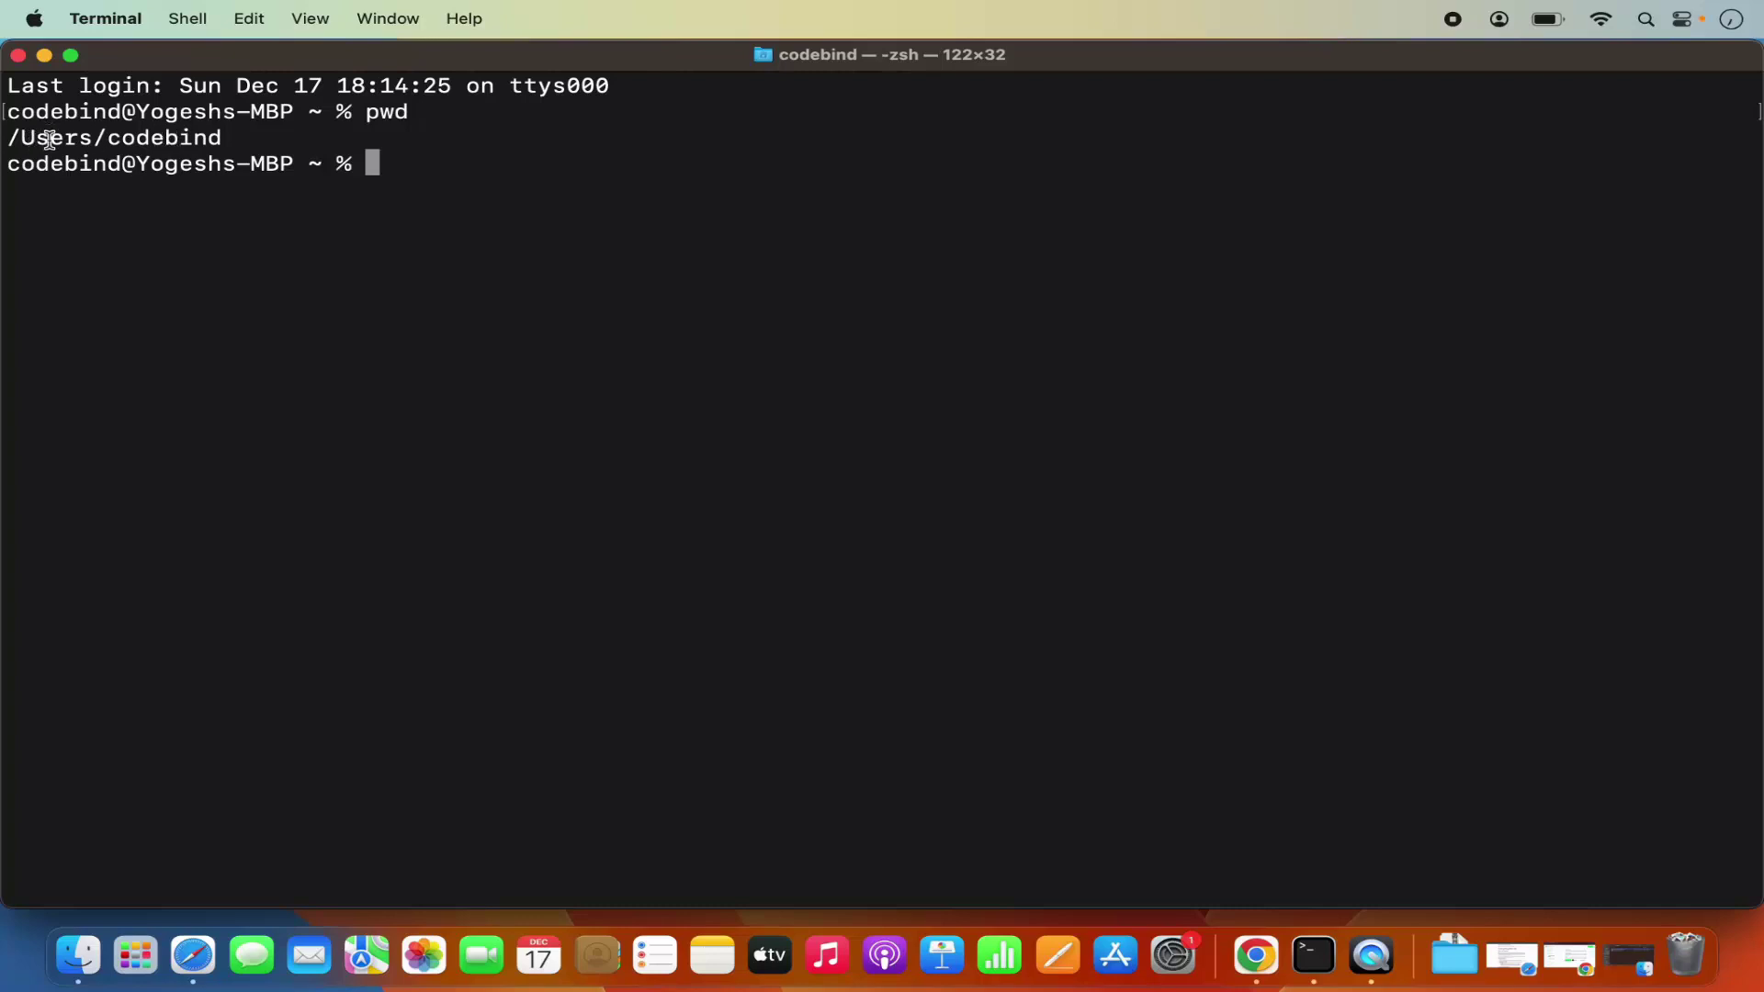
double_click(143, 143)
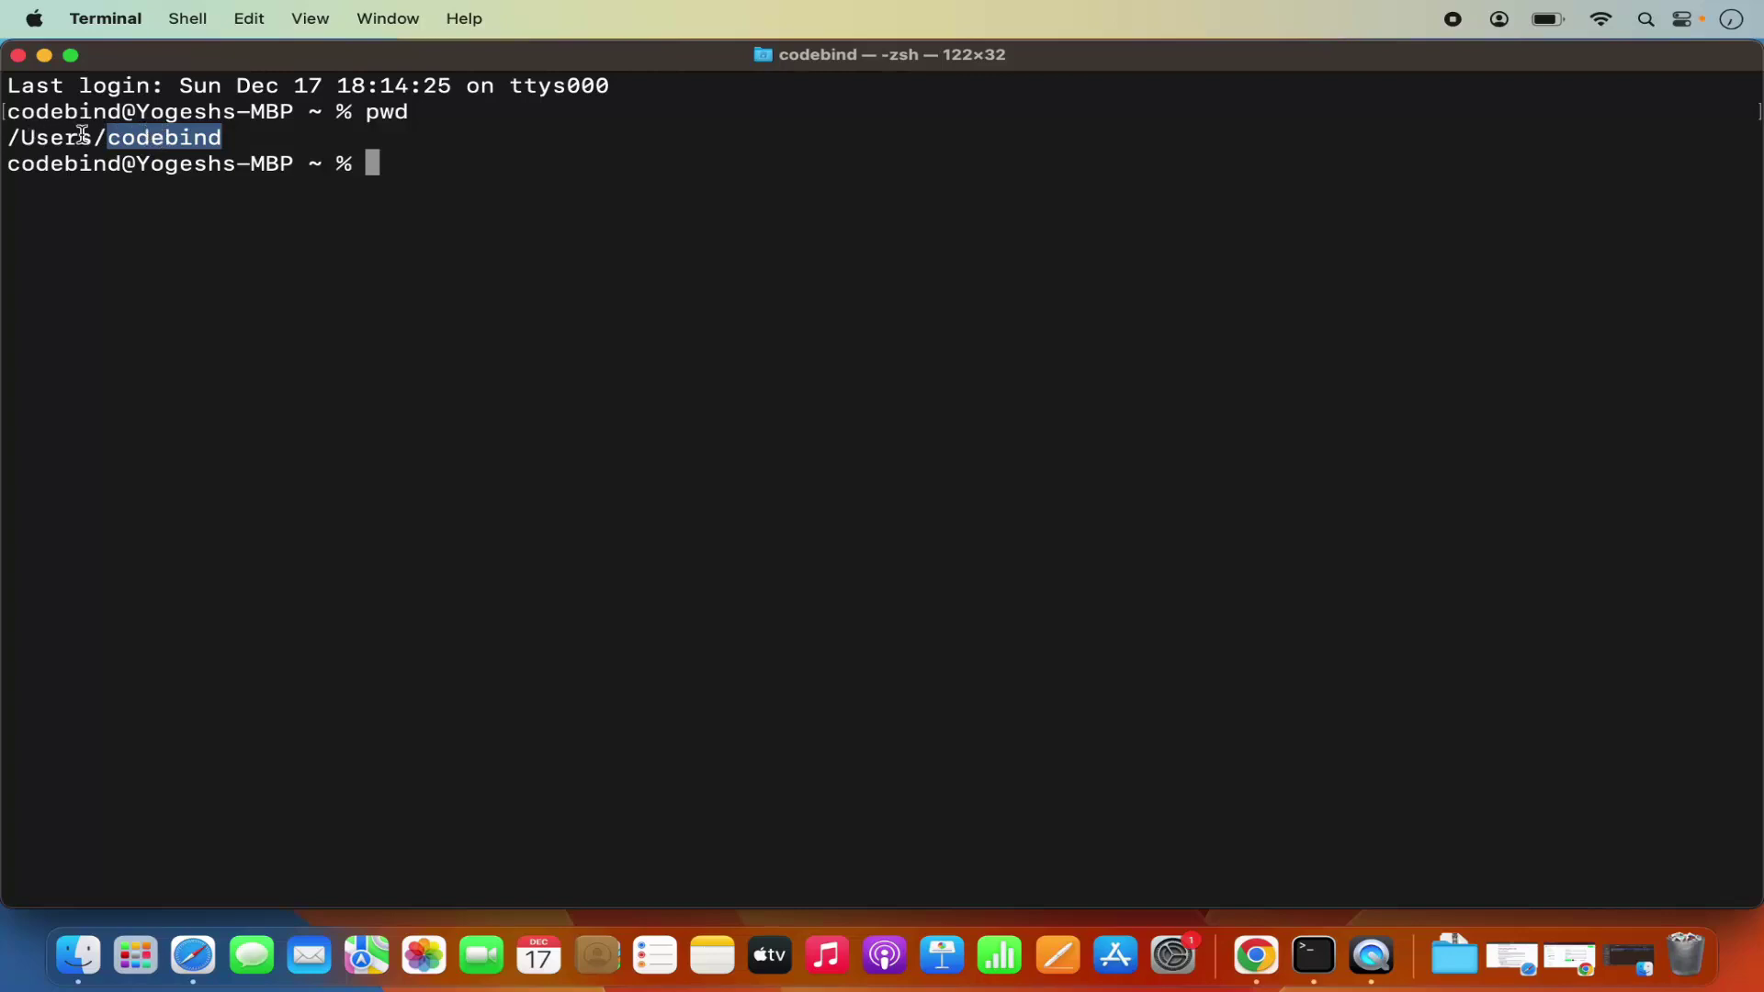
Change into the Downloads directory and list its contents with ls.
text(cd )
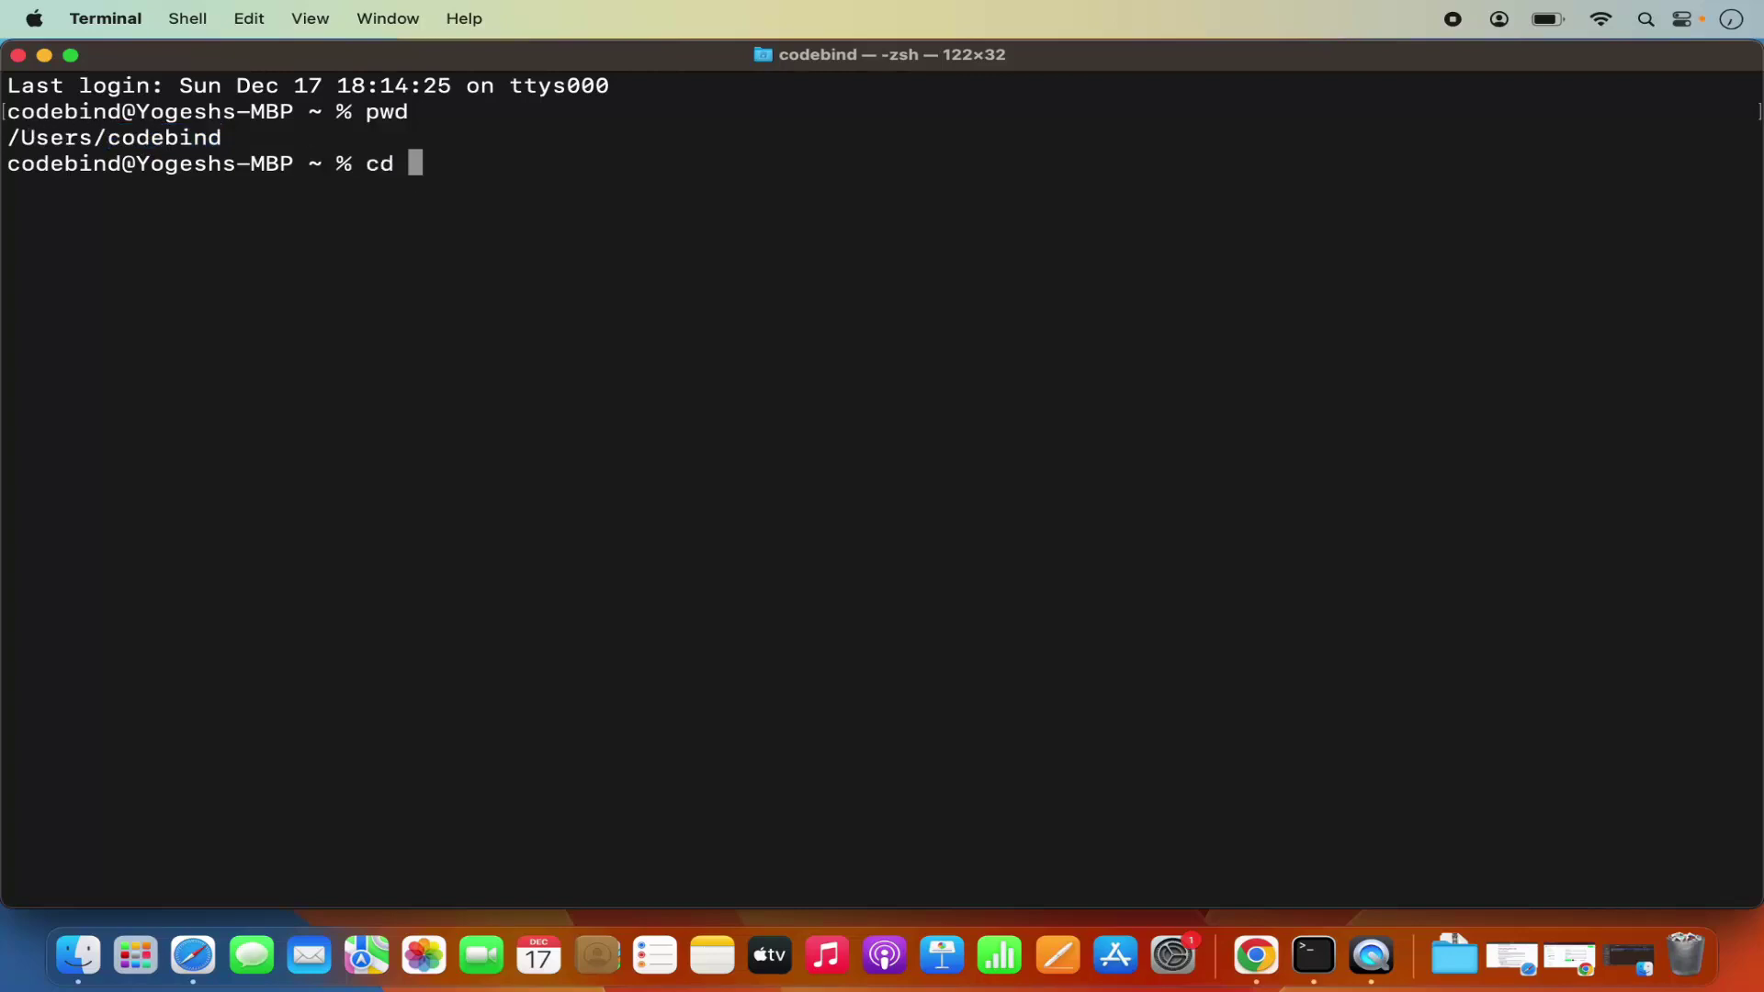
text(Dow)
key(Tab)
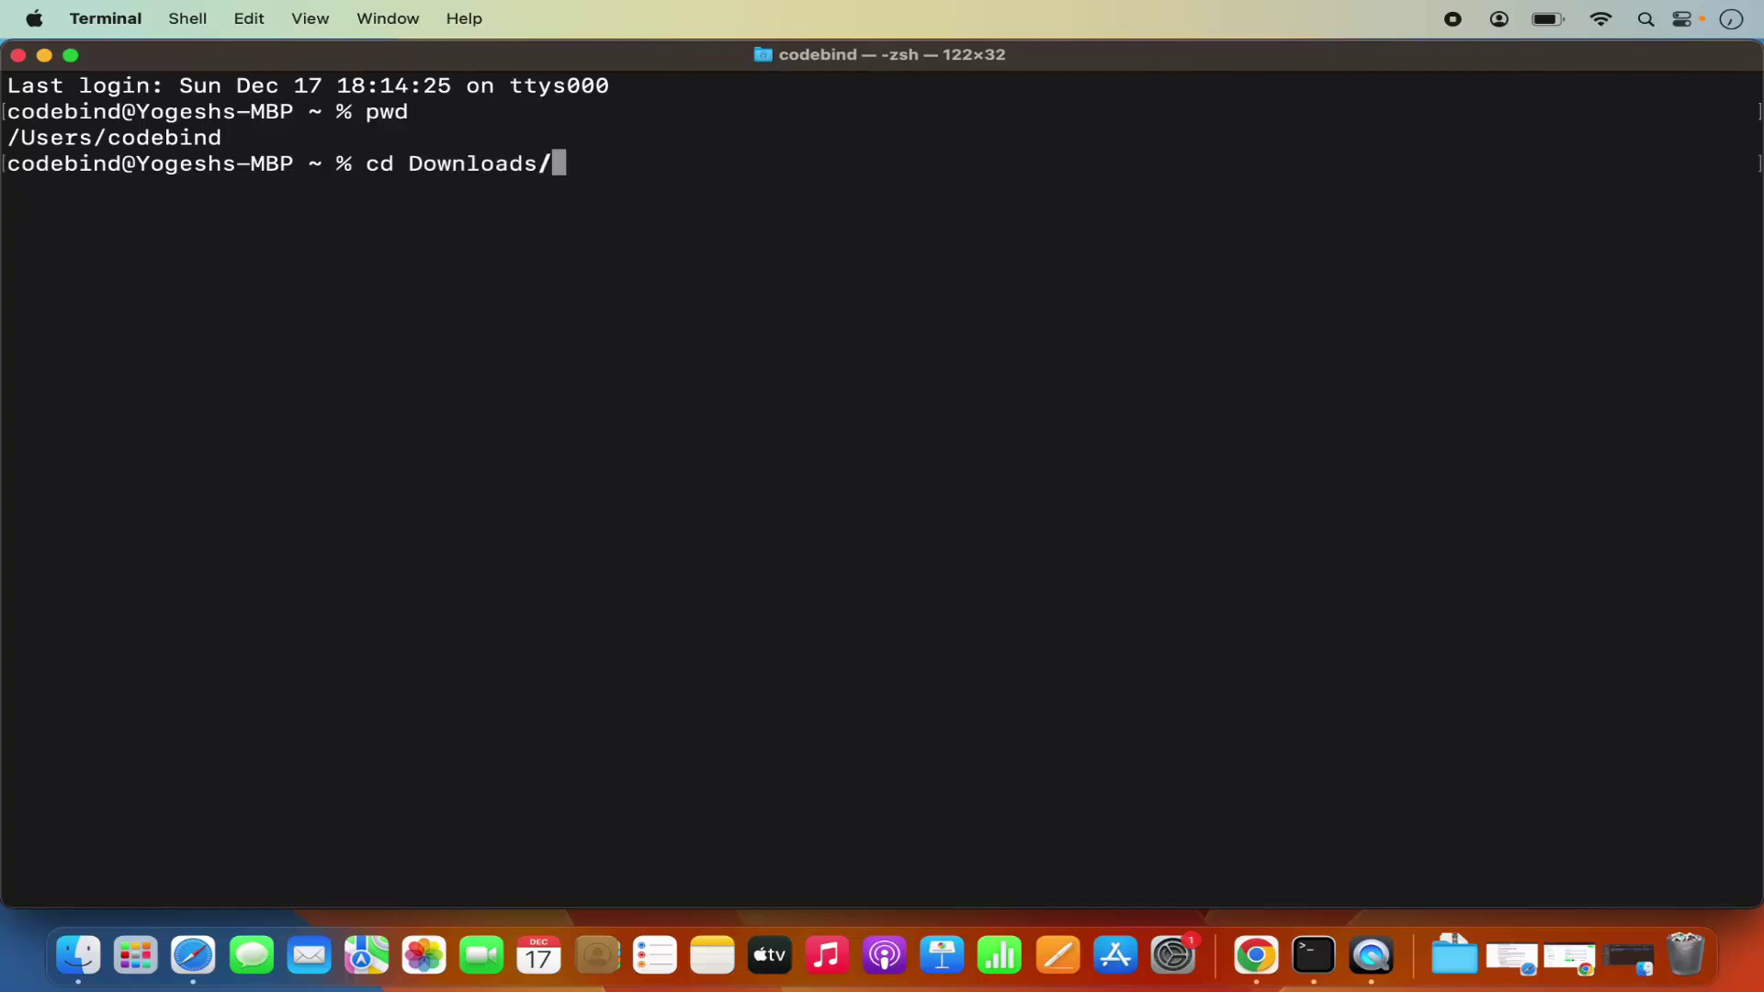
key(Return)
text(ls)
key(Return)
double_click(760, 218)
triple_click(760, 218)
click(664, 222)
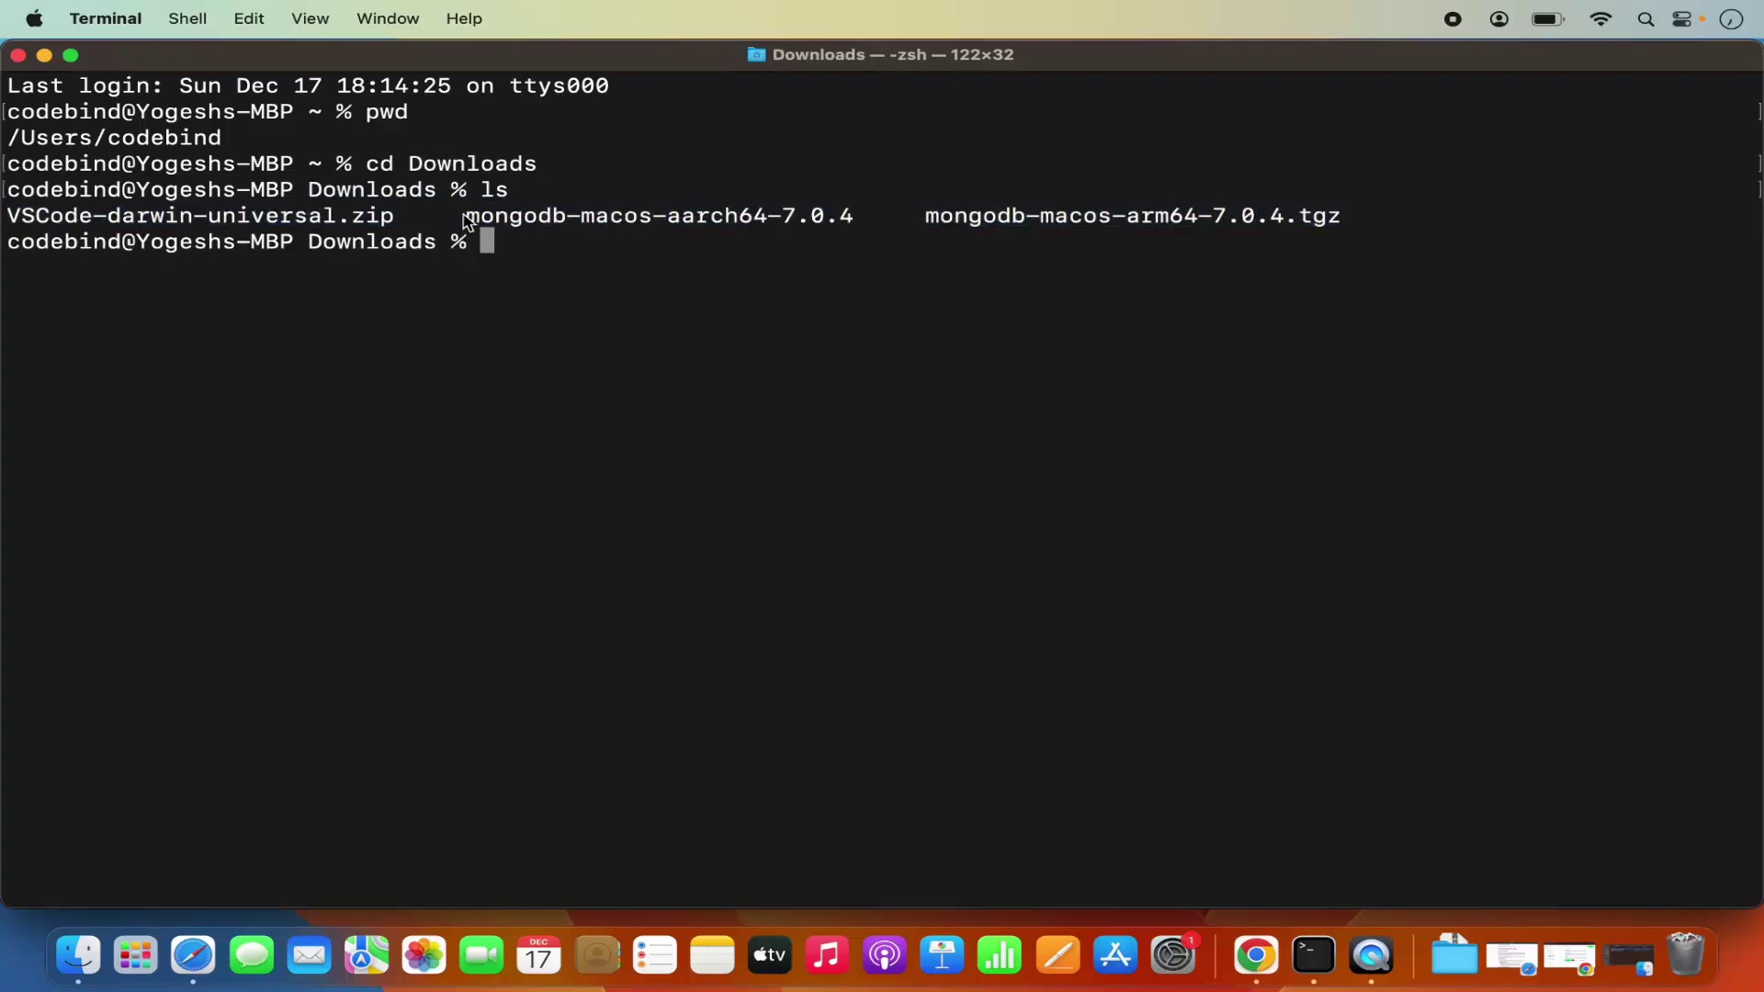
drag(469, 221, 855, 220)
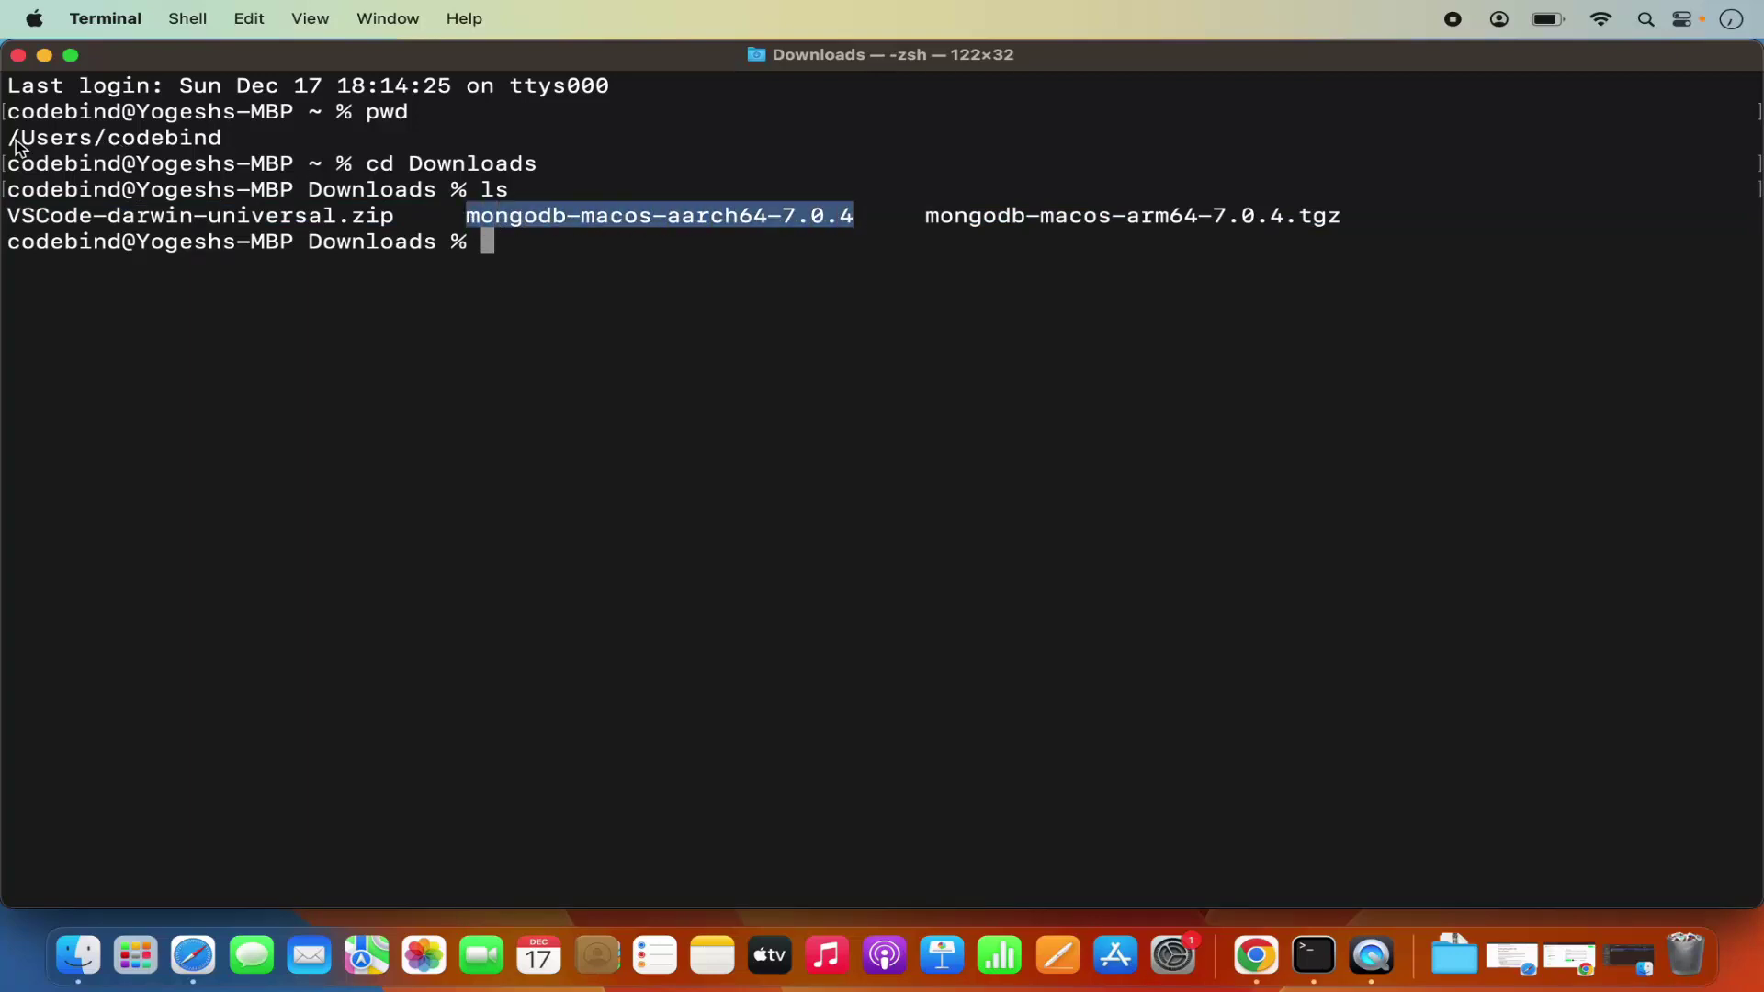
drag(12, 140, 221, 139)
click(536, 271)
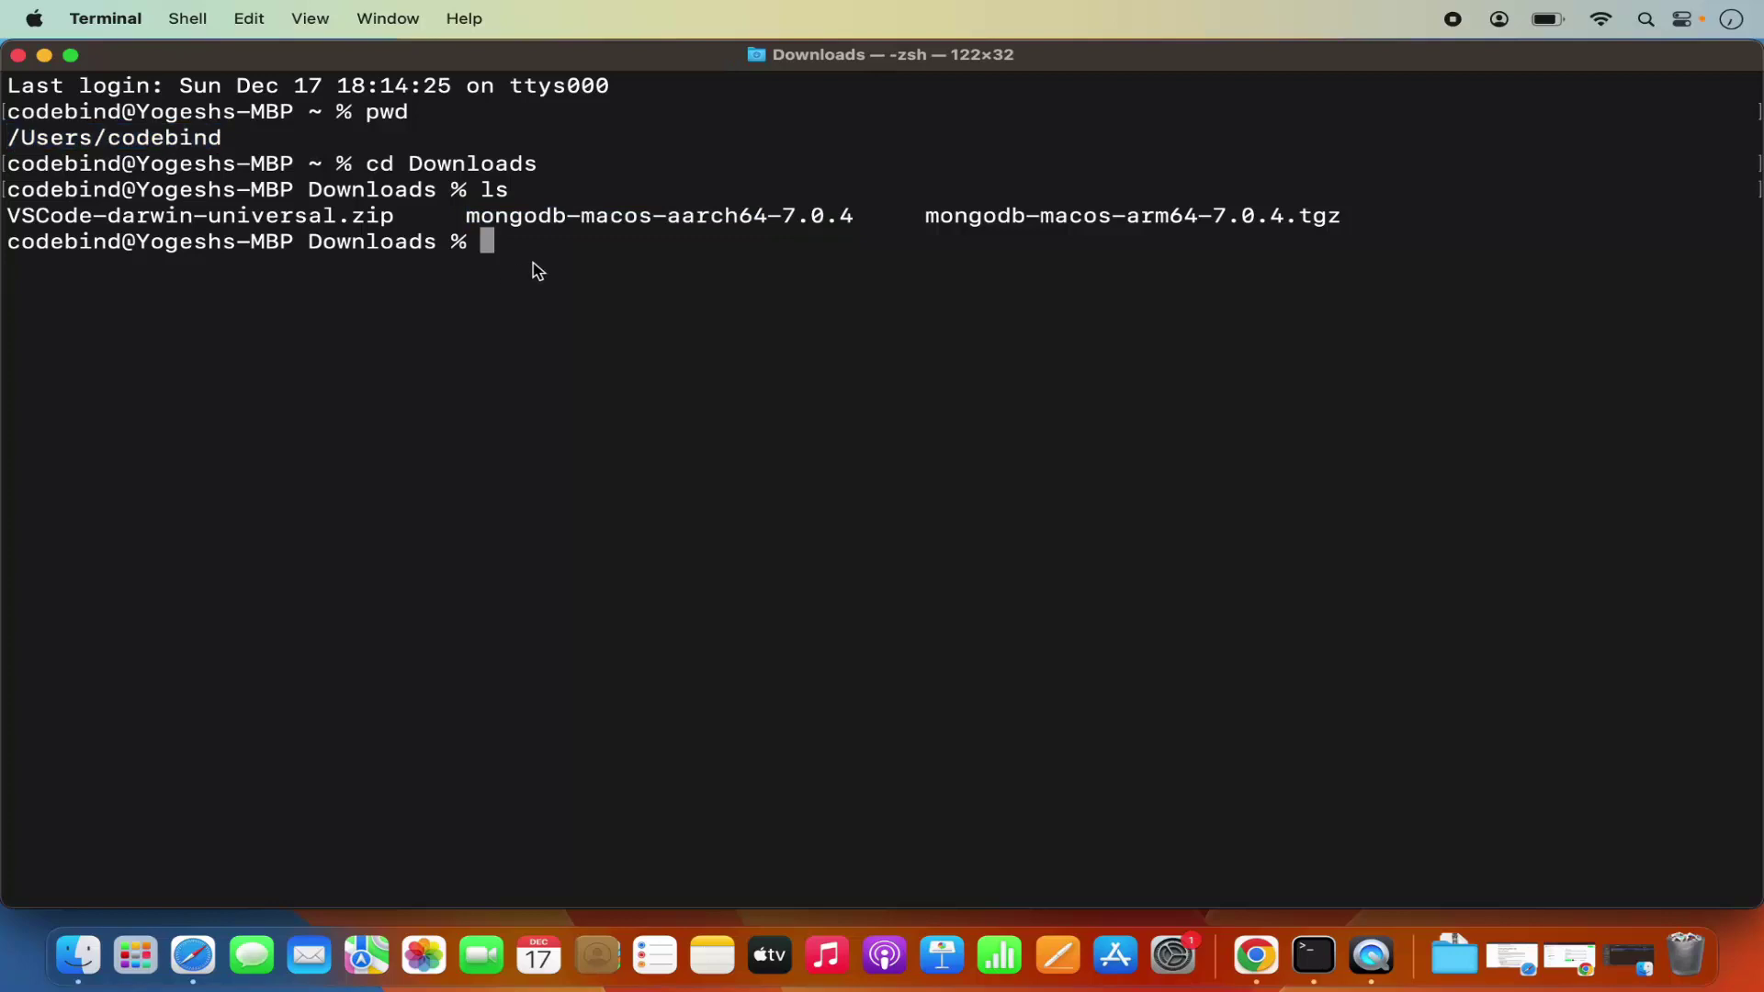
Move the mongodb-macos-aarch64-7.0.4 folder from Downloads to the home directory /Users/codebind using mv.
text(mv mo)
key(Tab)
text(a)
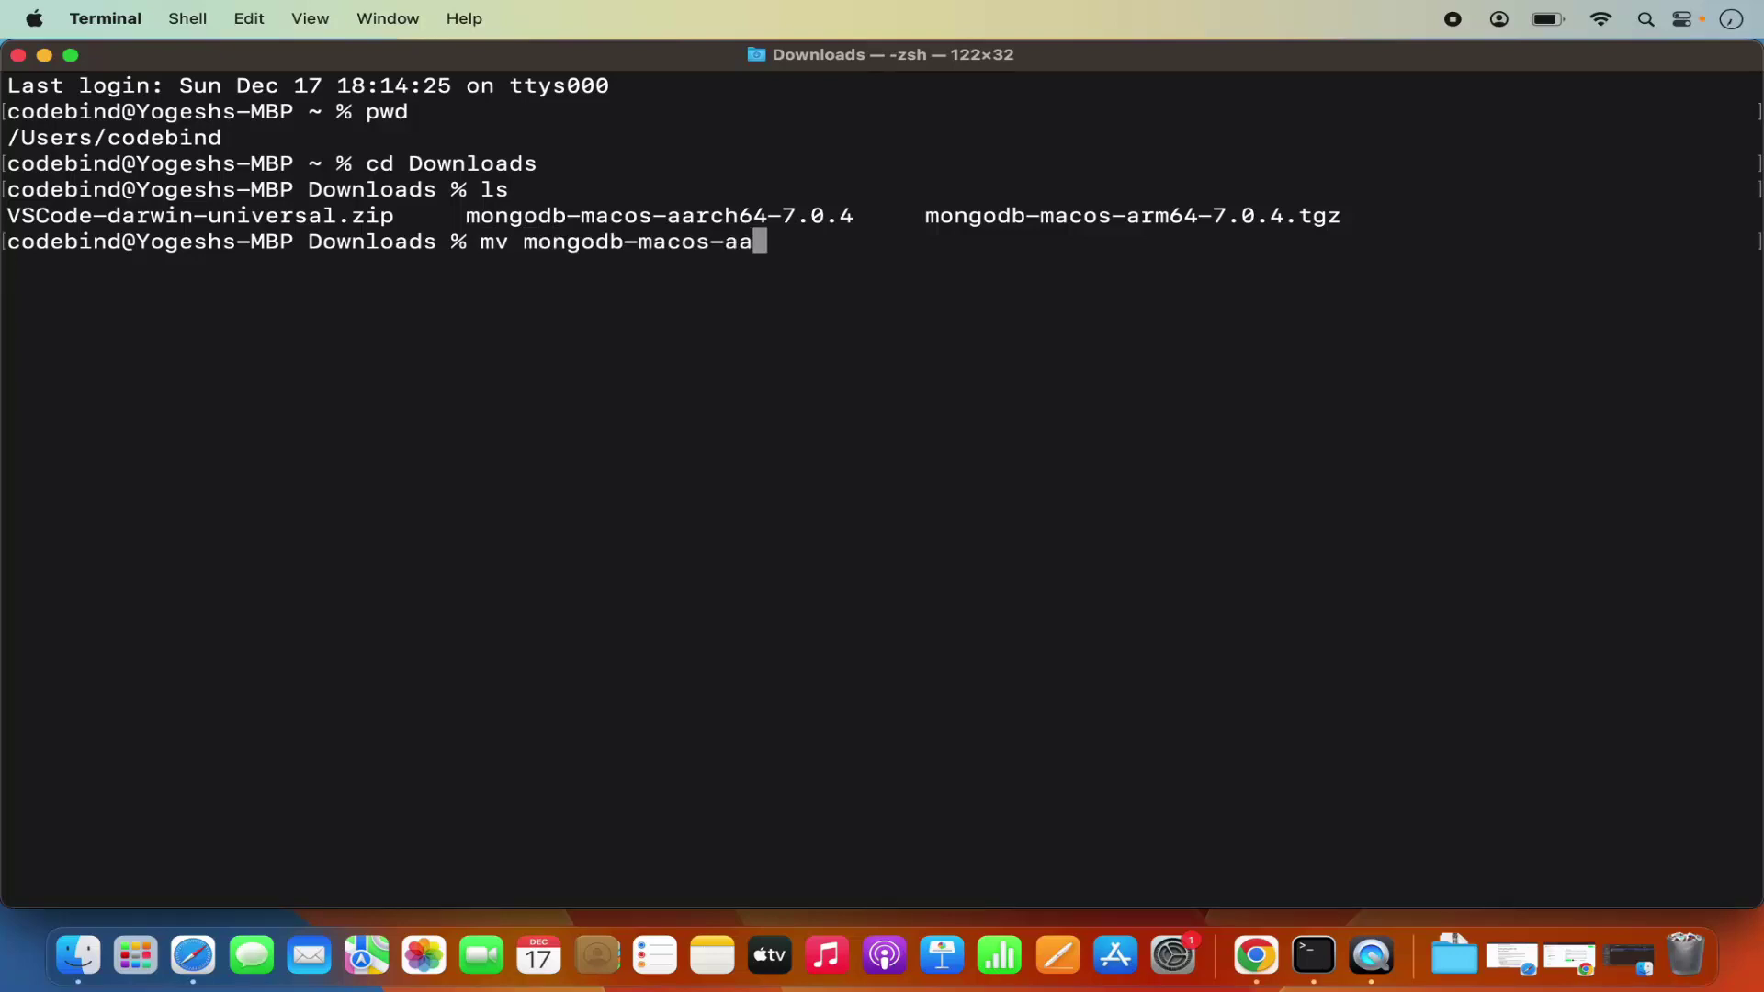
key(Tab)
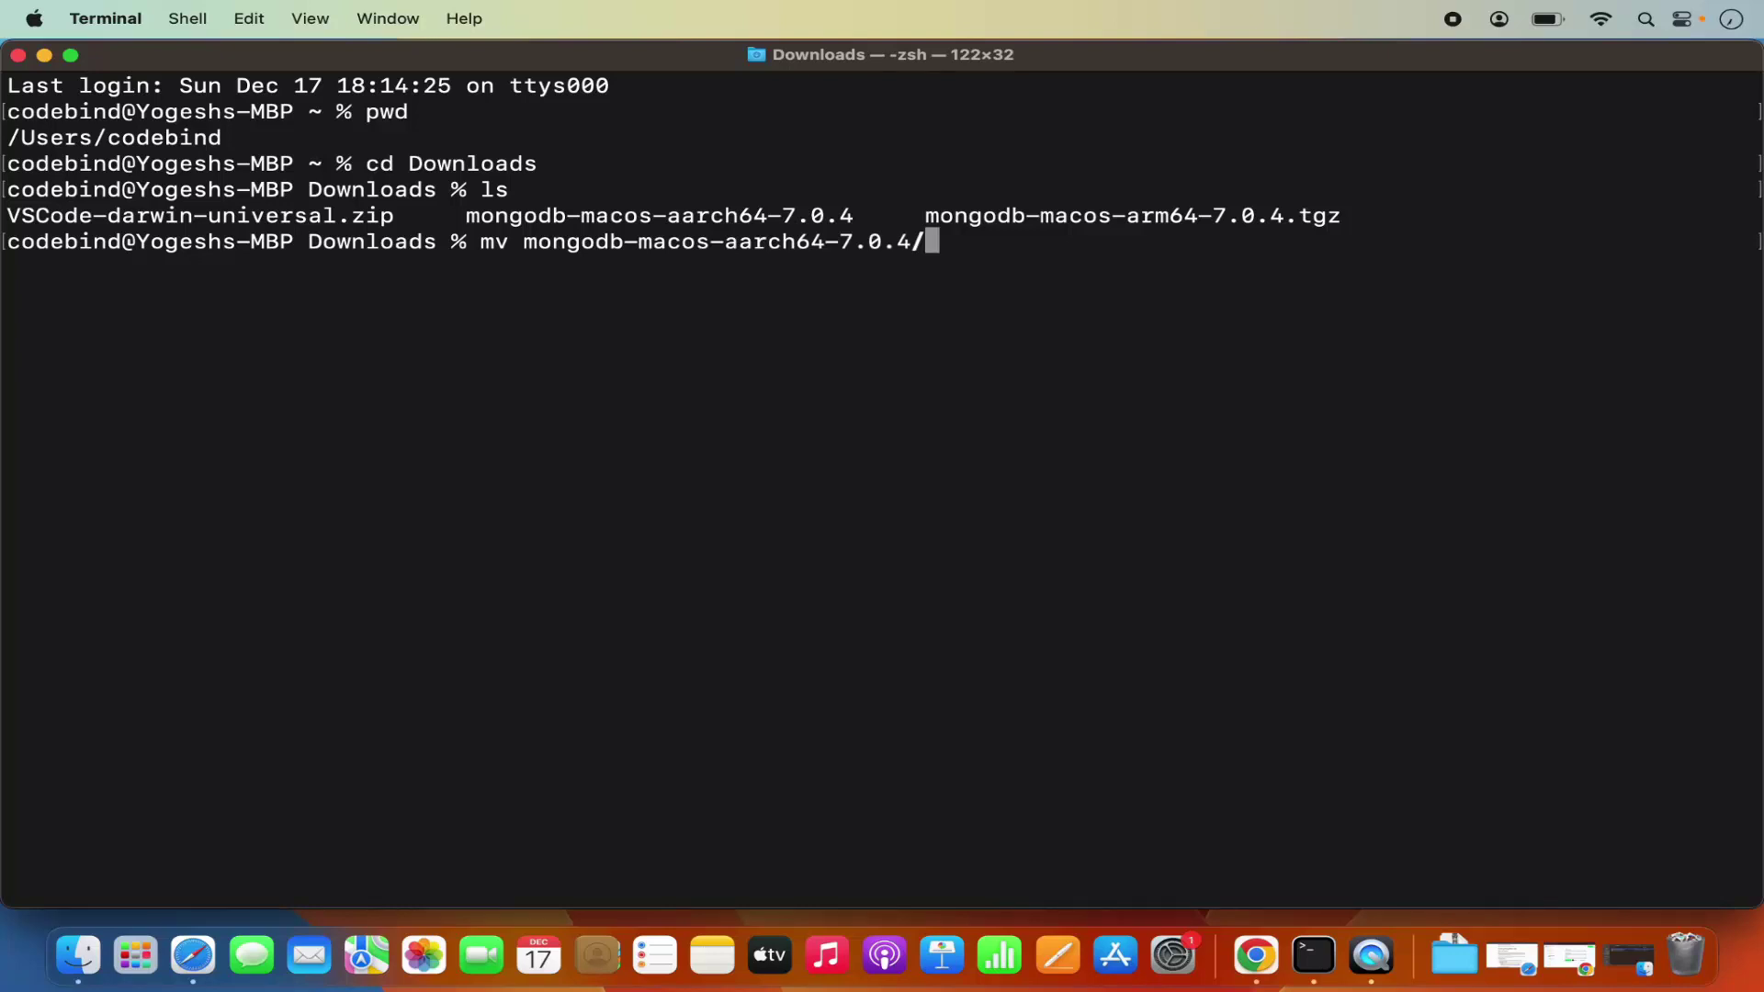
double_click(82, 144)
click(12, 138)
drag(10, 138, 897, 319)
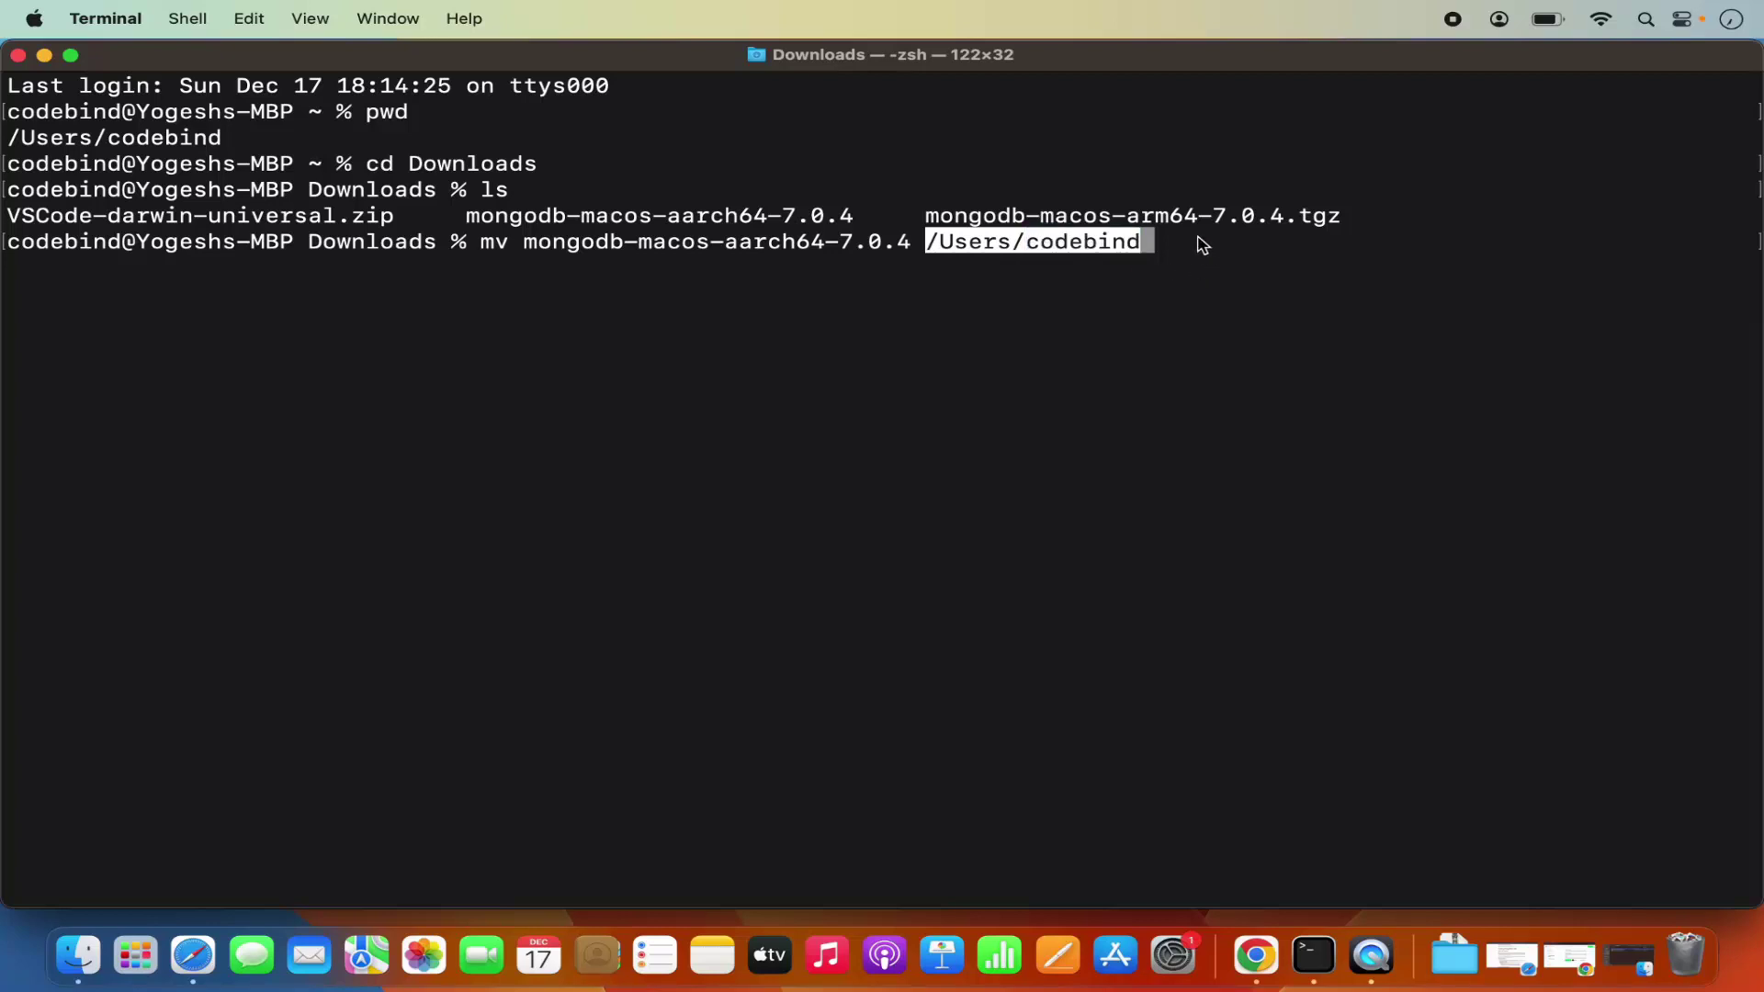
key(Escape)
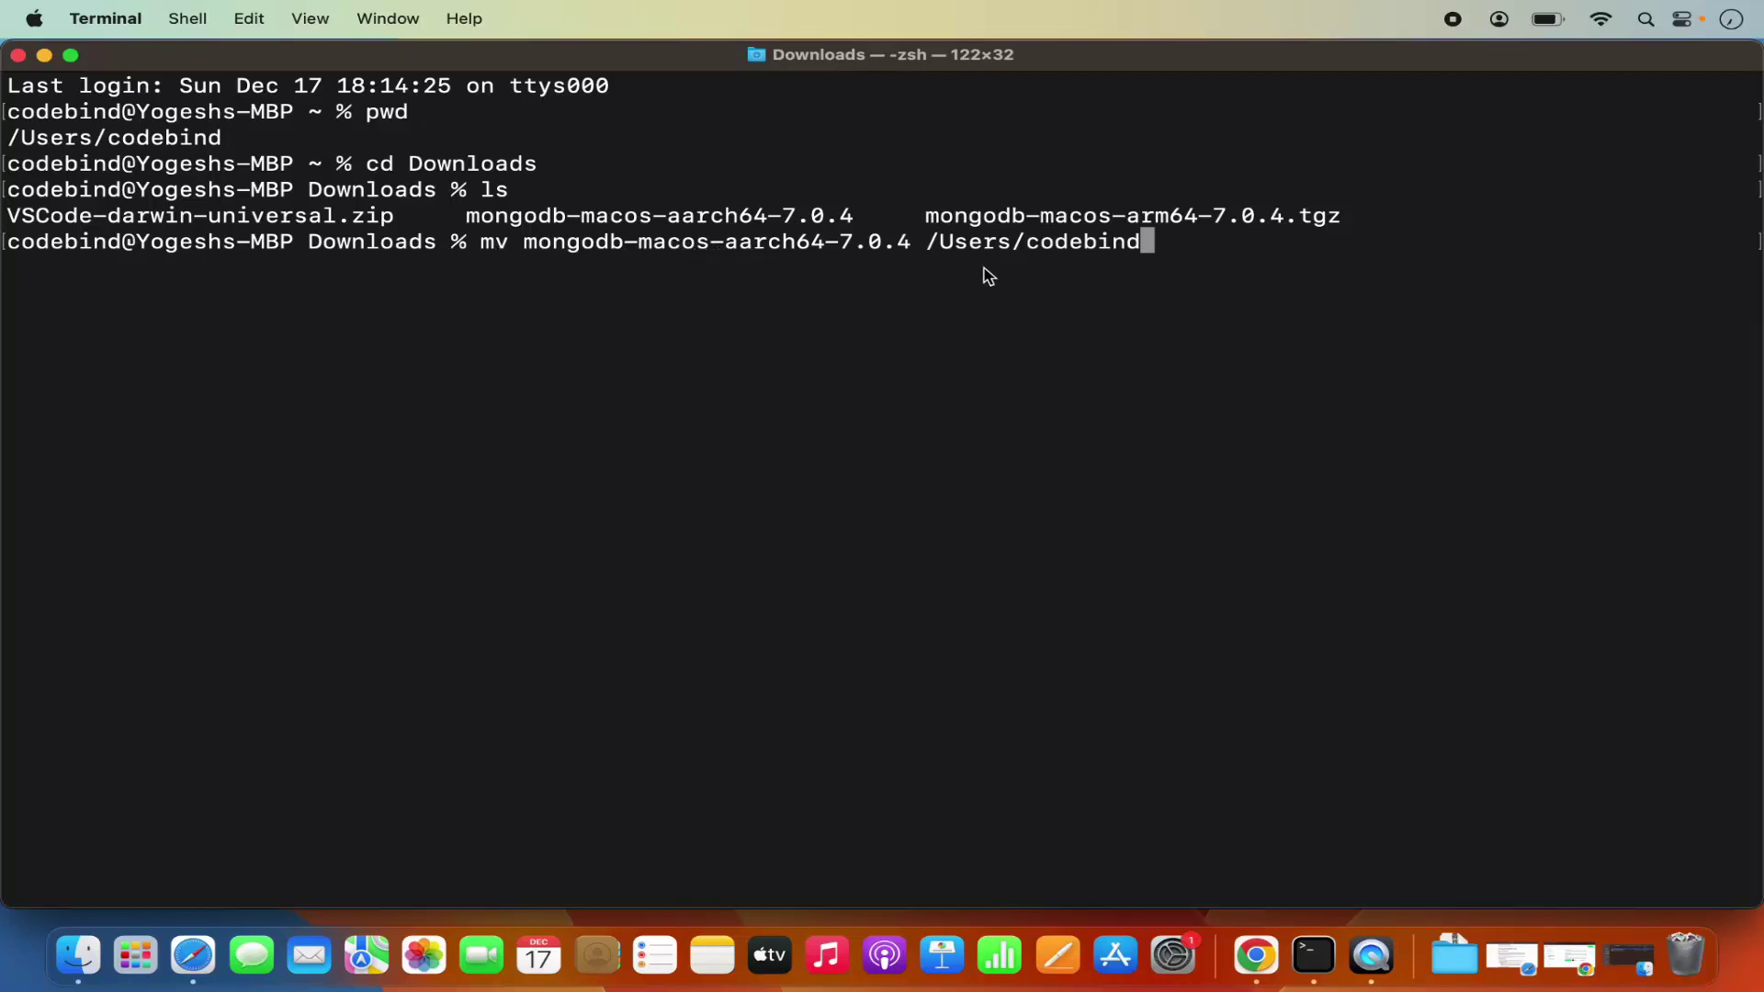
key(Return)
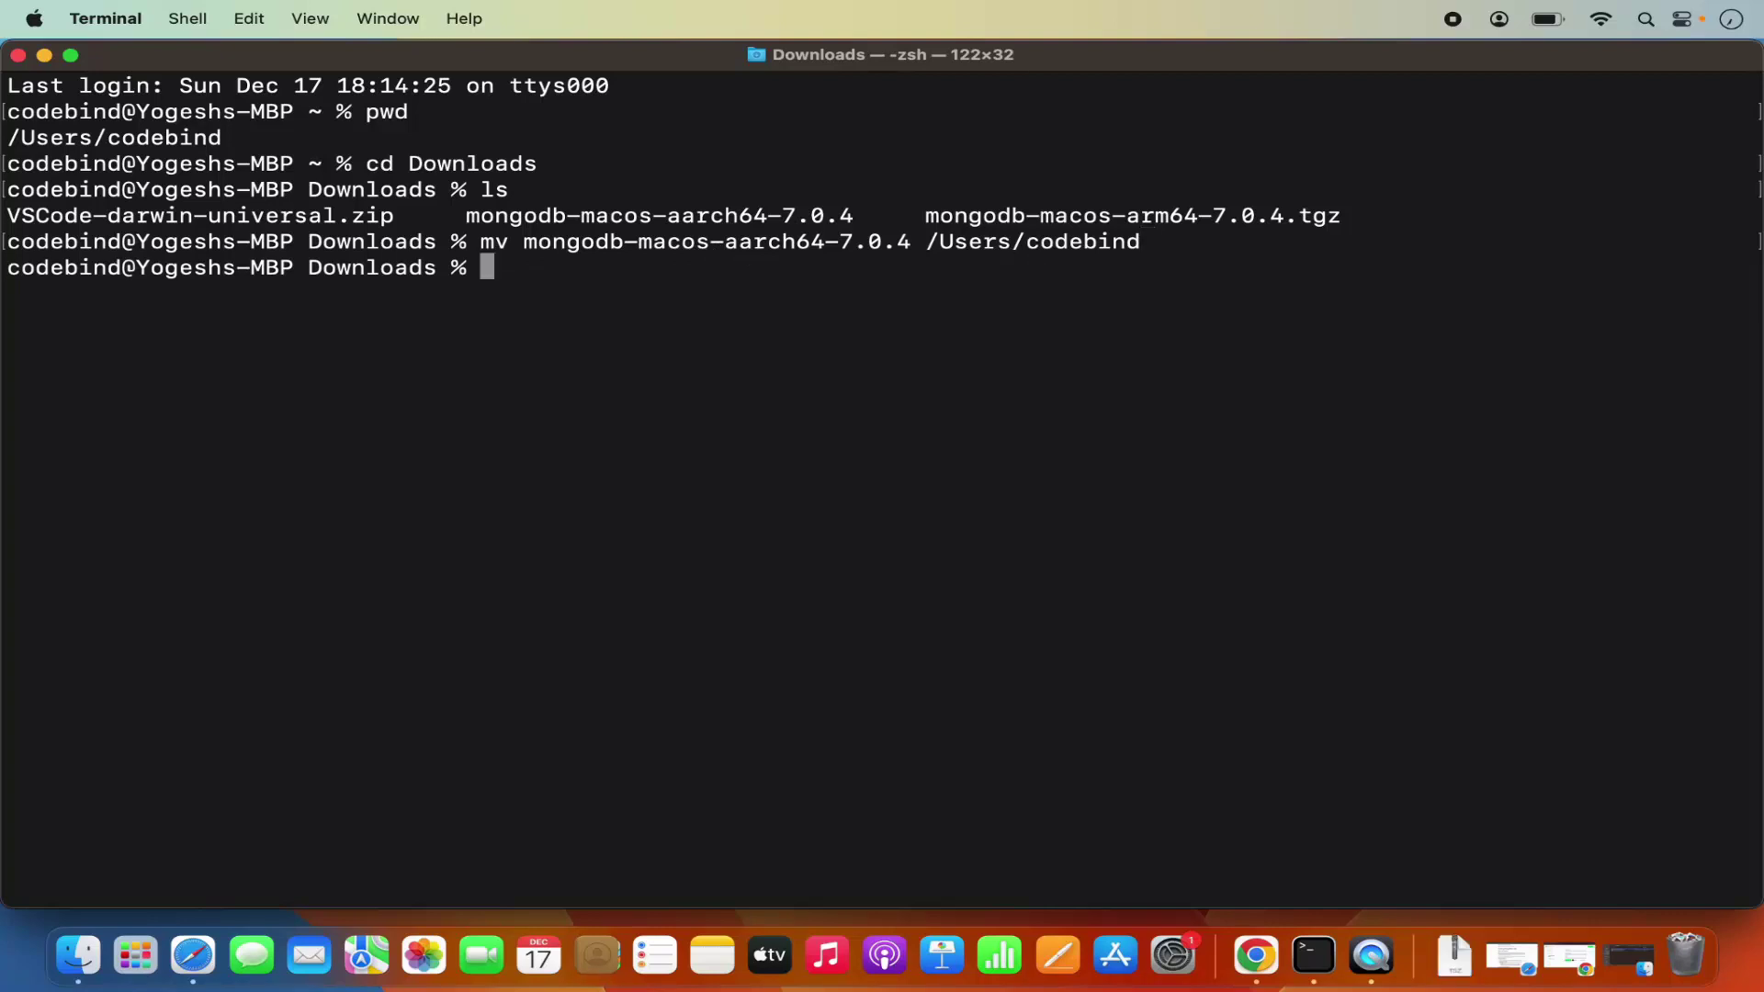
Return to the home directory with cd and verify the current path with pwd.
text(cd)
key(Return)
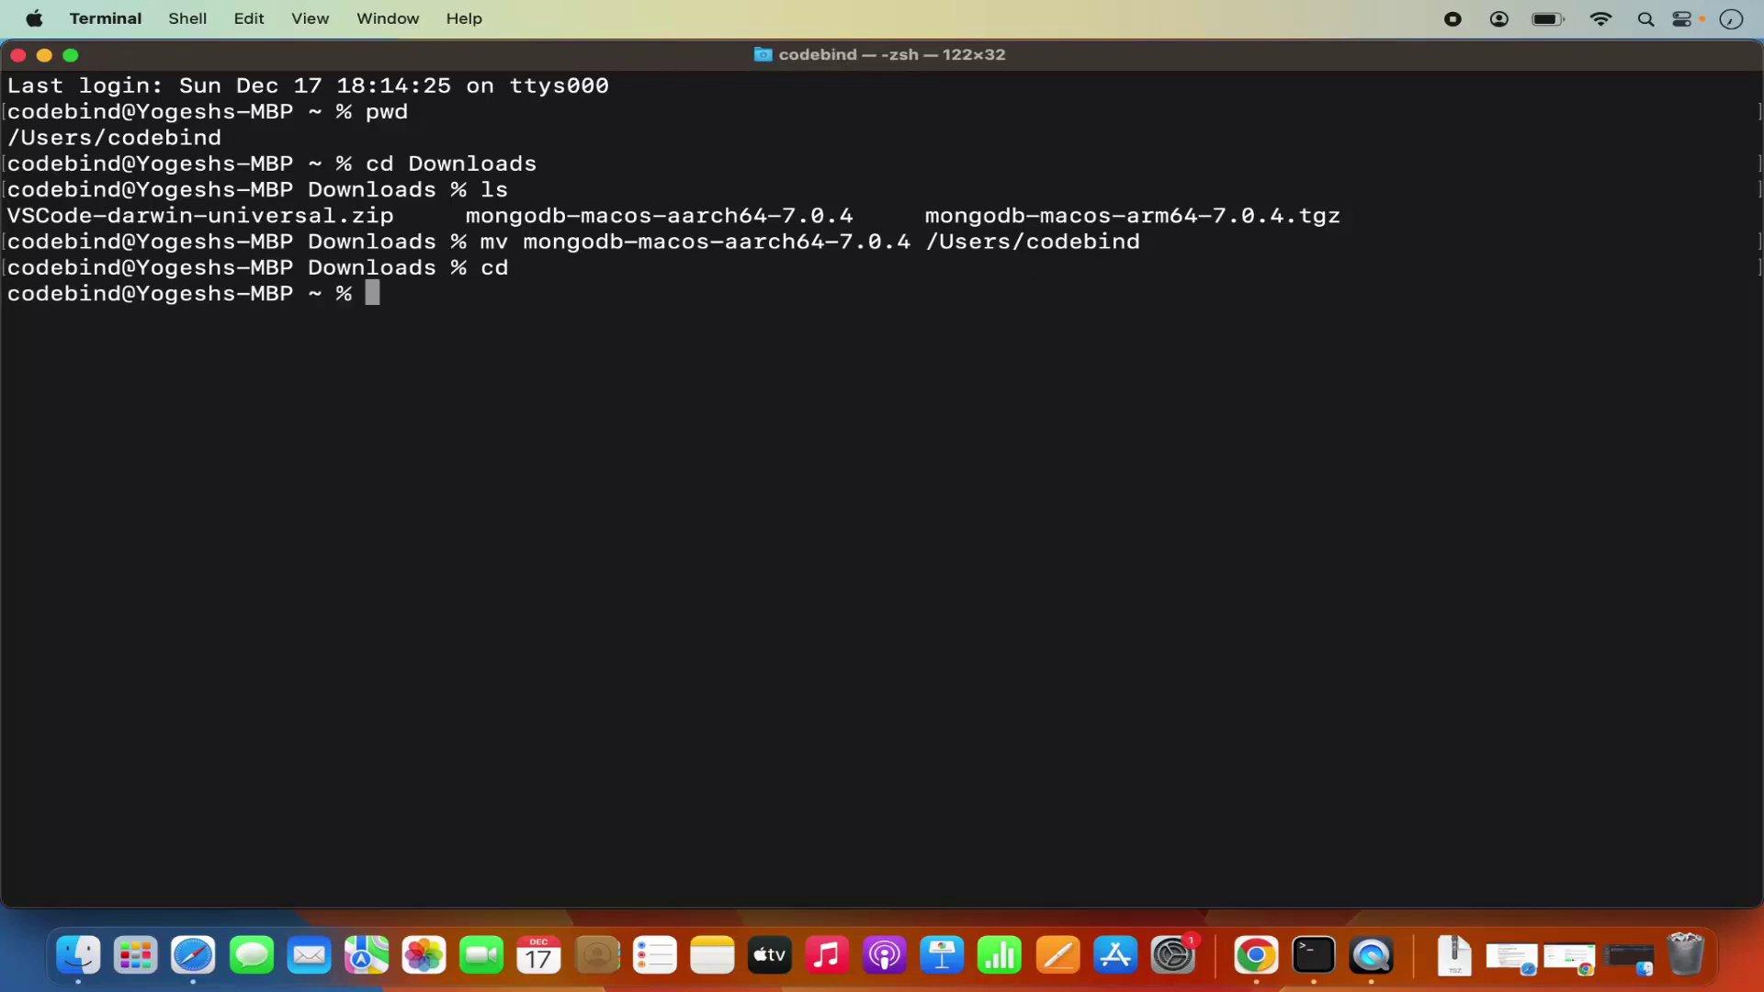
text(pwd)
key(Return)
triple_click(153, 316)
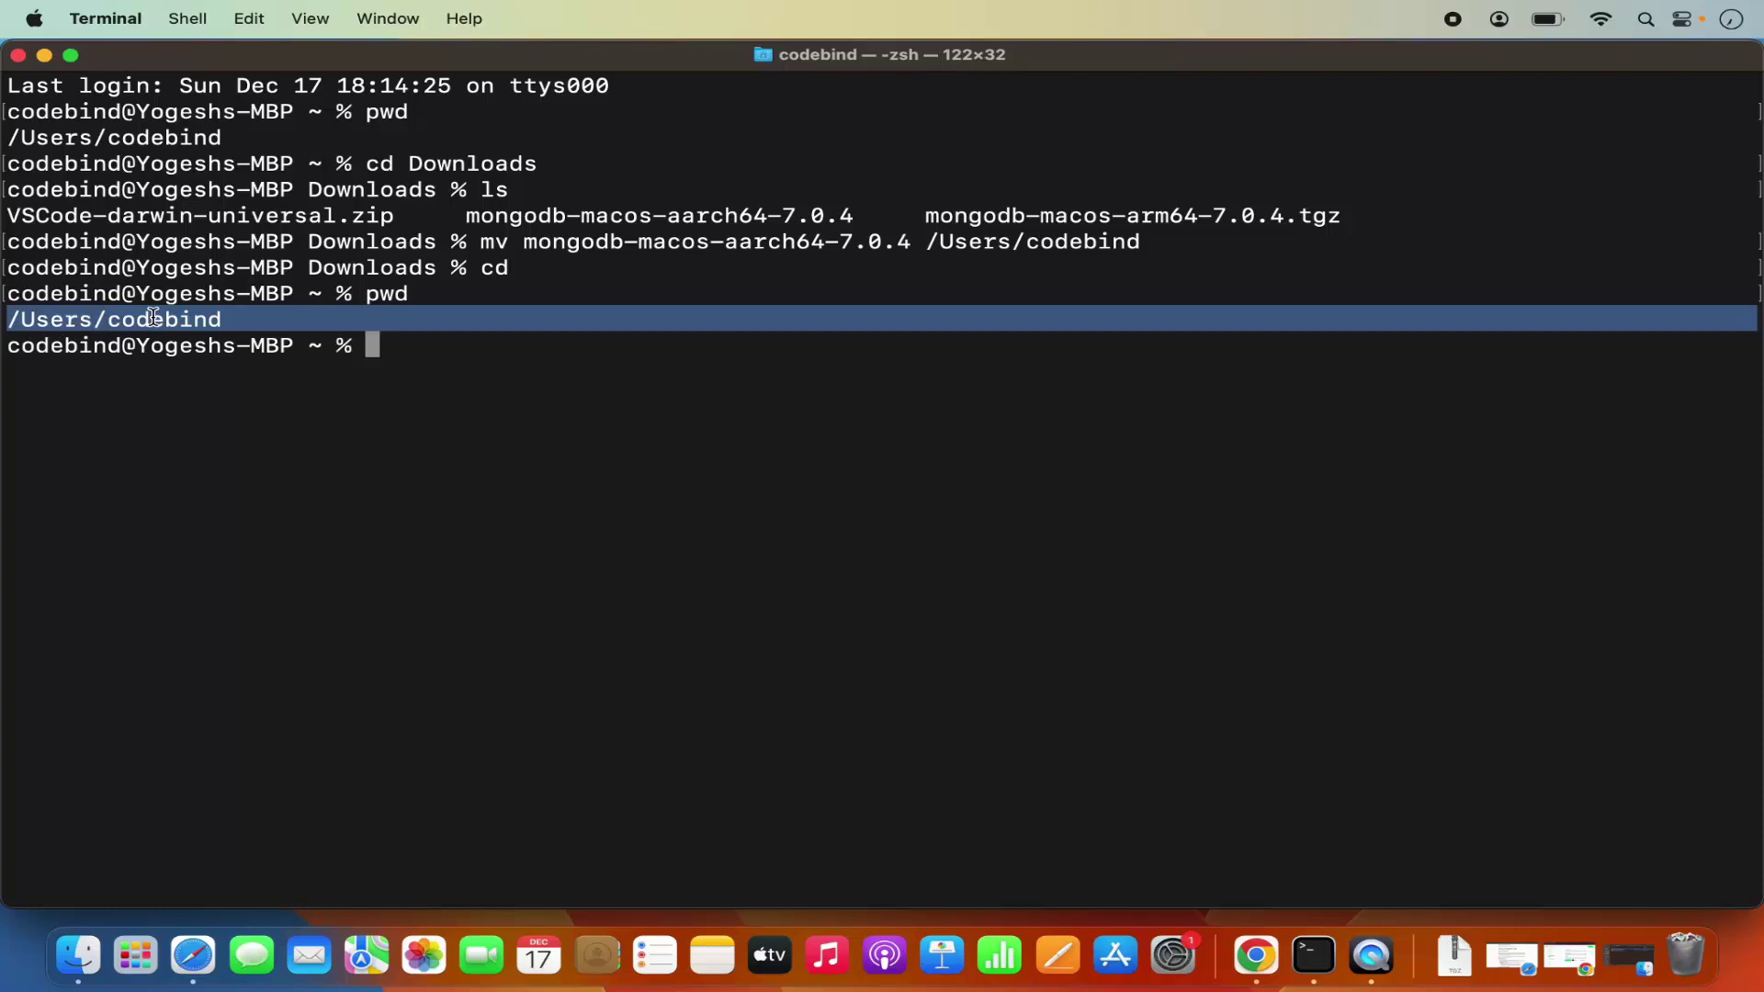
shift+click(468, 303)
click(443, 351)
List all home directory contents in detail with ls -al and check for the mongodb-macos-aarch64-7.0.4 folder.
text(ls -al)
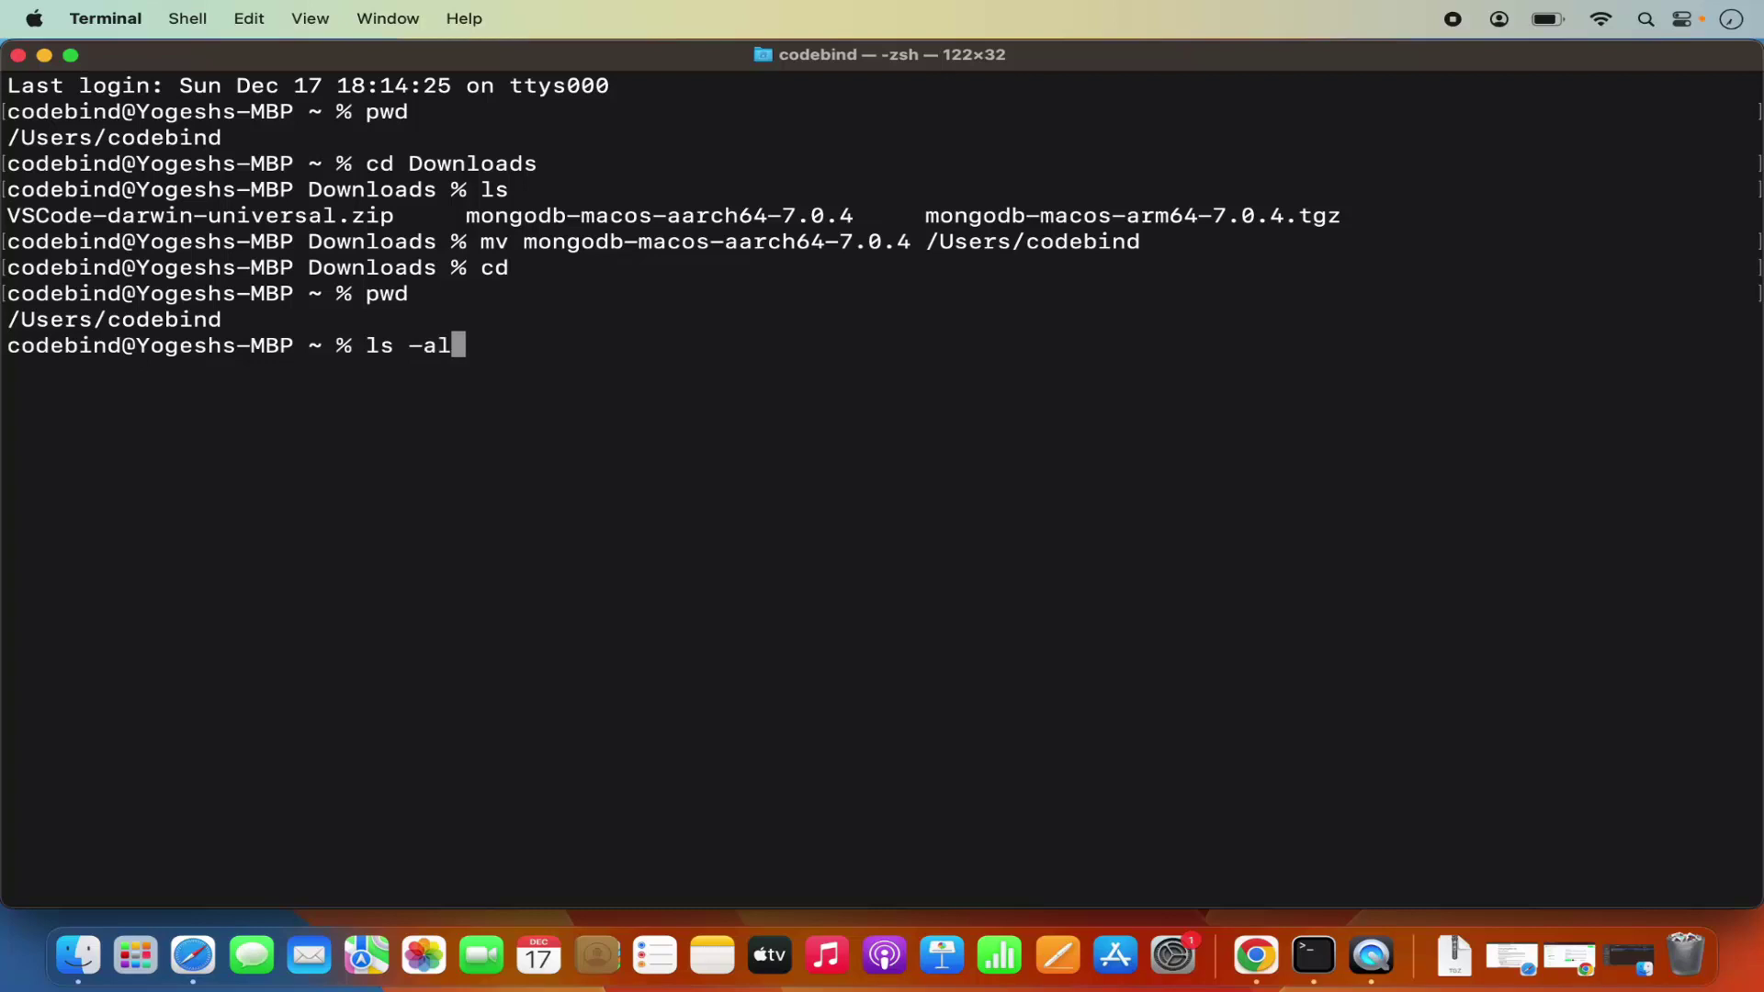
key(Return)
scroll(617, 658, up, 3)
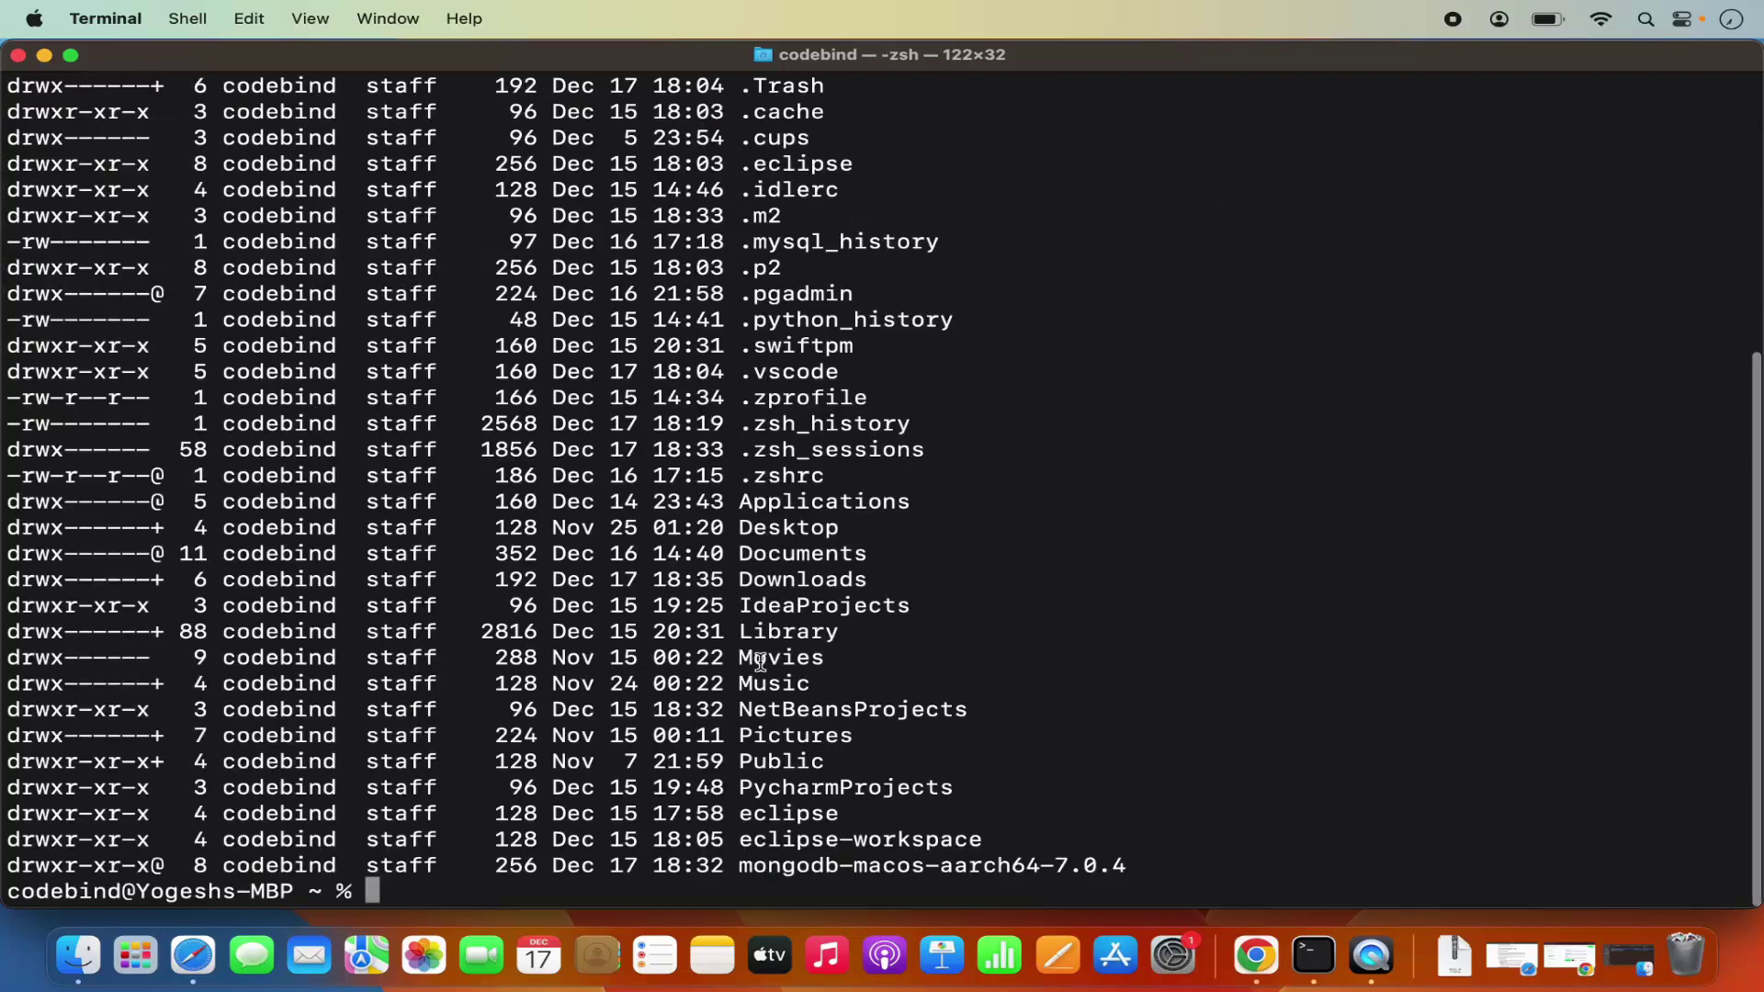
scroll(760, 659, down, 3)
triple_click(812, 863)
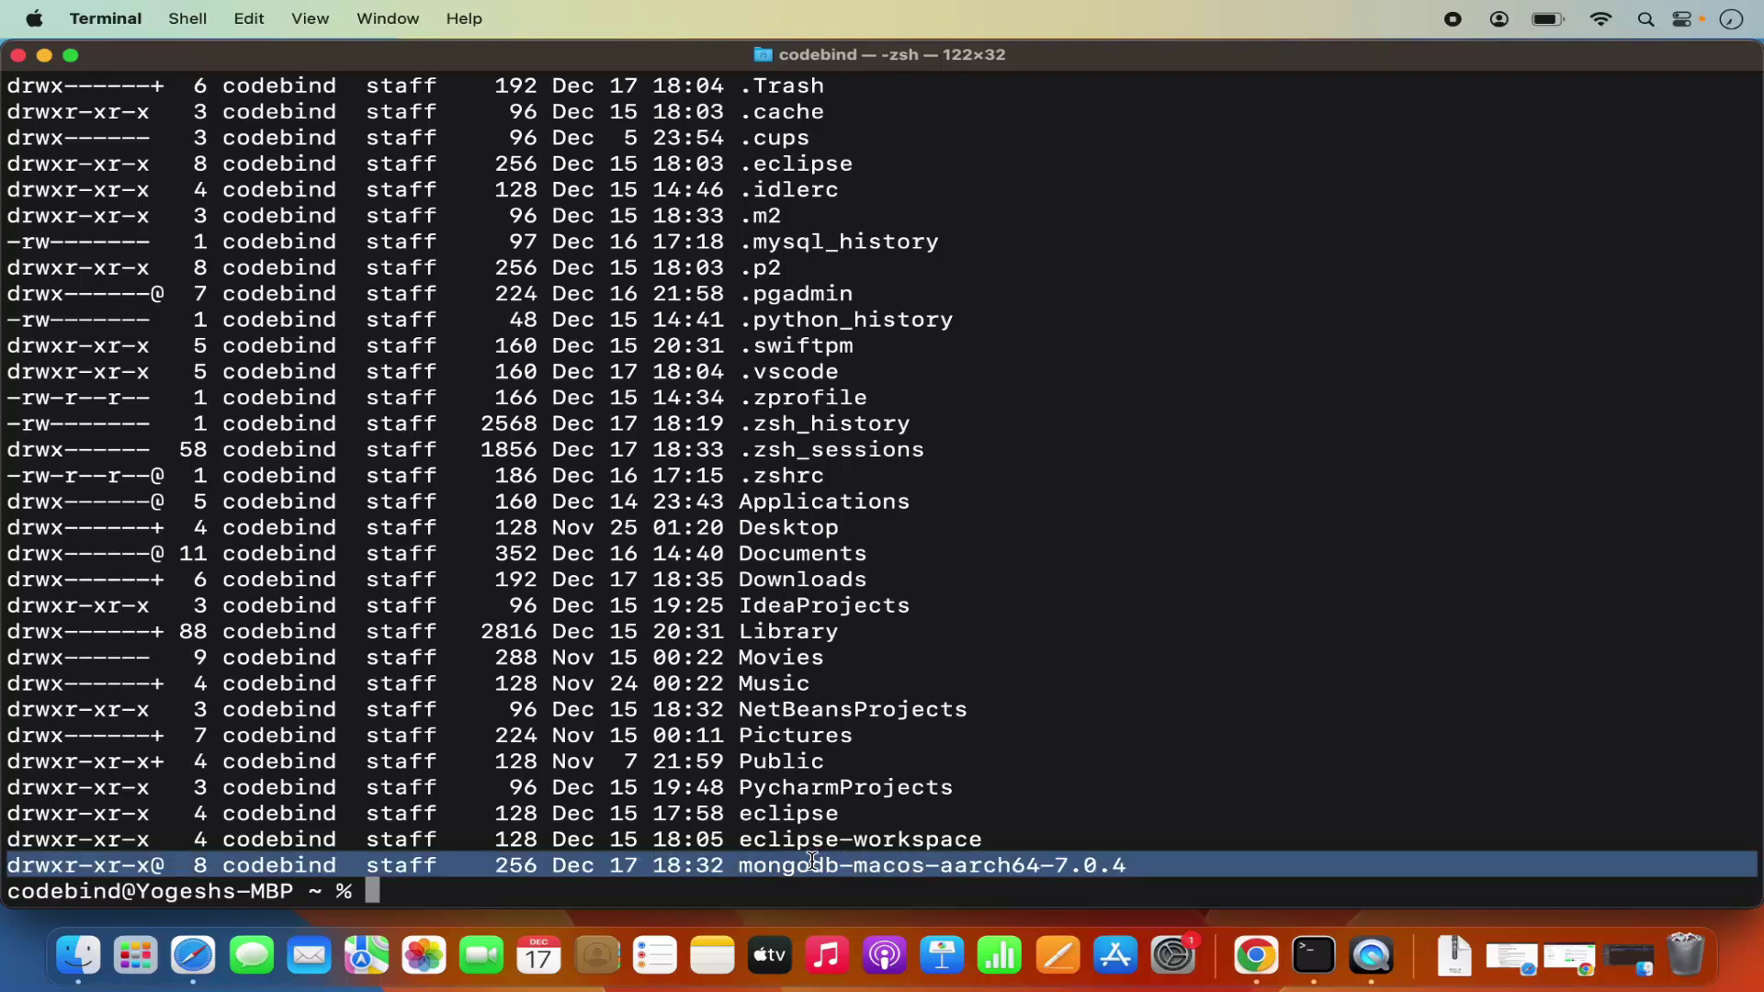
click(775, 865)
Clear the terminal and list the home directory's visible contents with ls.
text(clear)
key(Return)
text(ls)
key(Return)
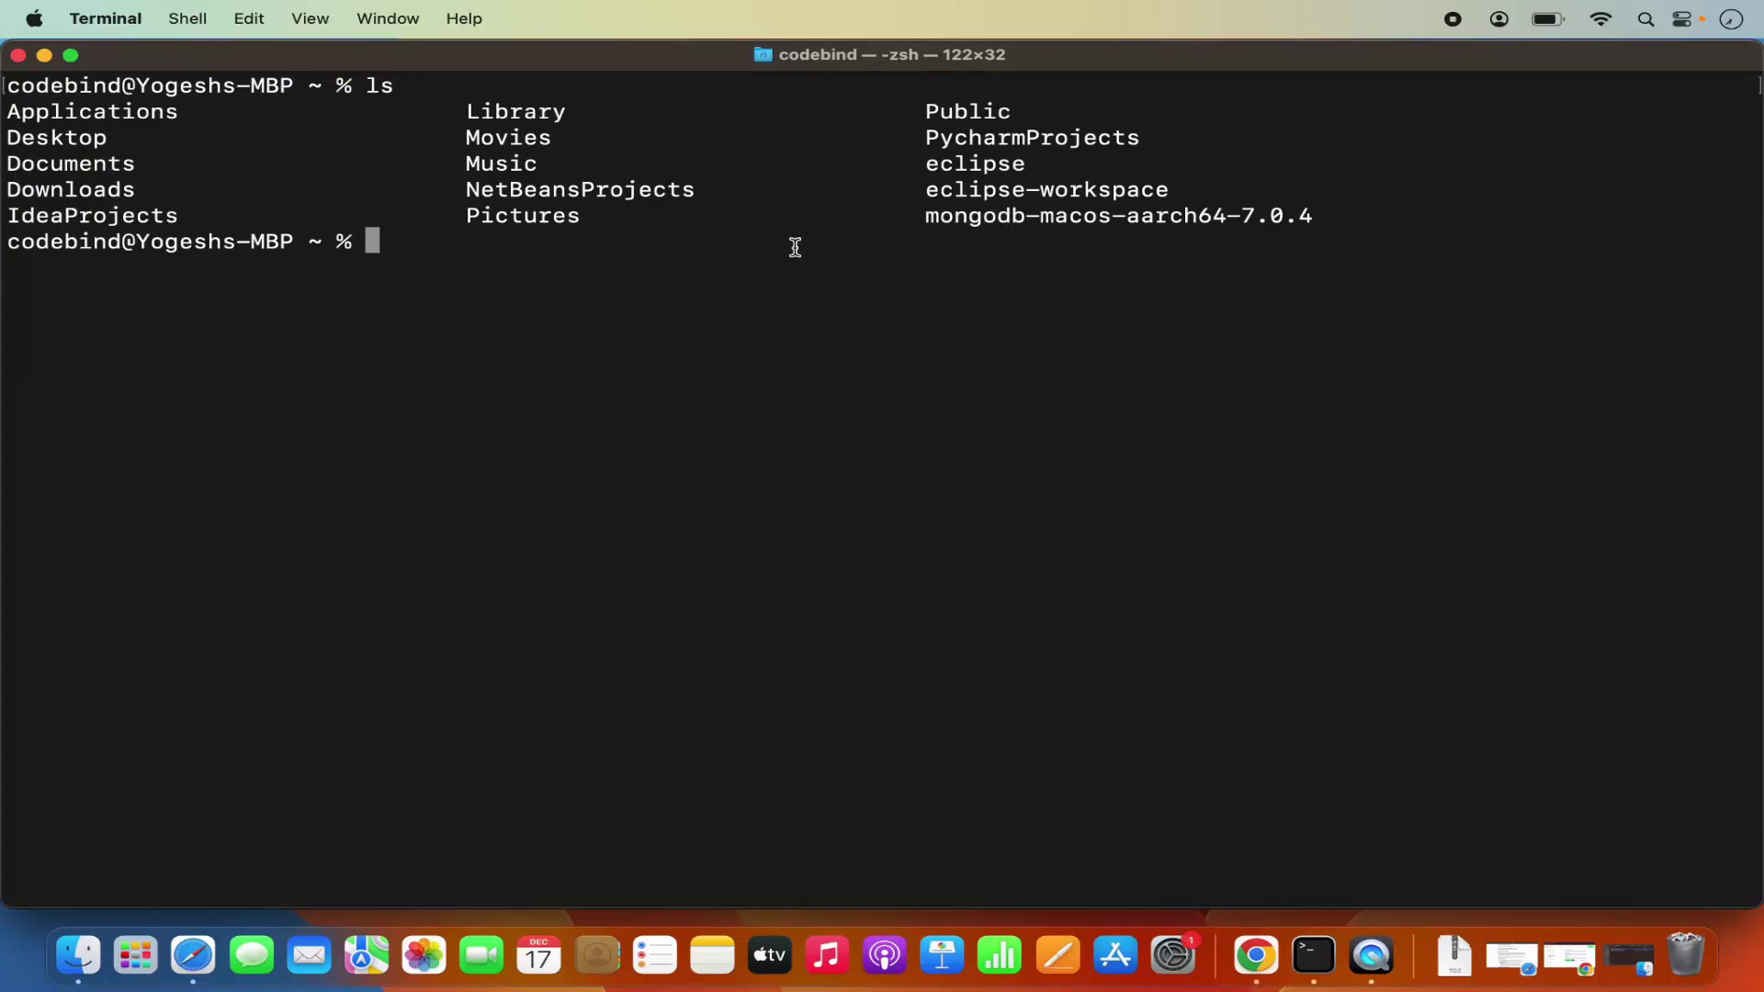
Change into the mongodb-macos-aarch64-7.0.4 directory and list its contents to locate the bin folder.
text(cd m)
key(Tab)
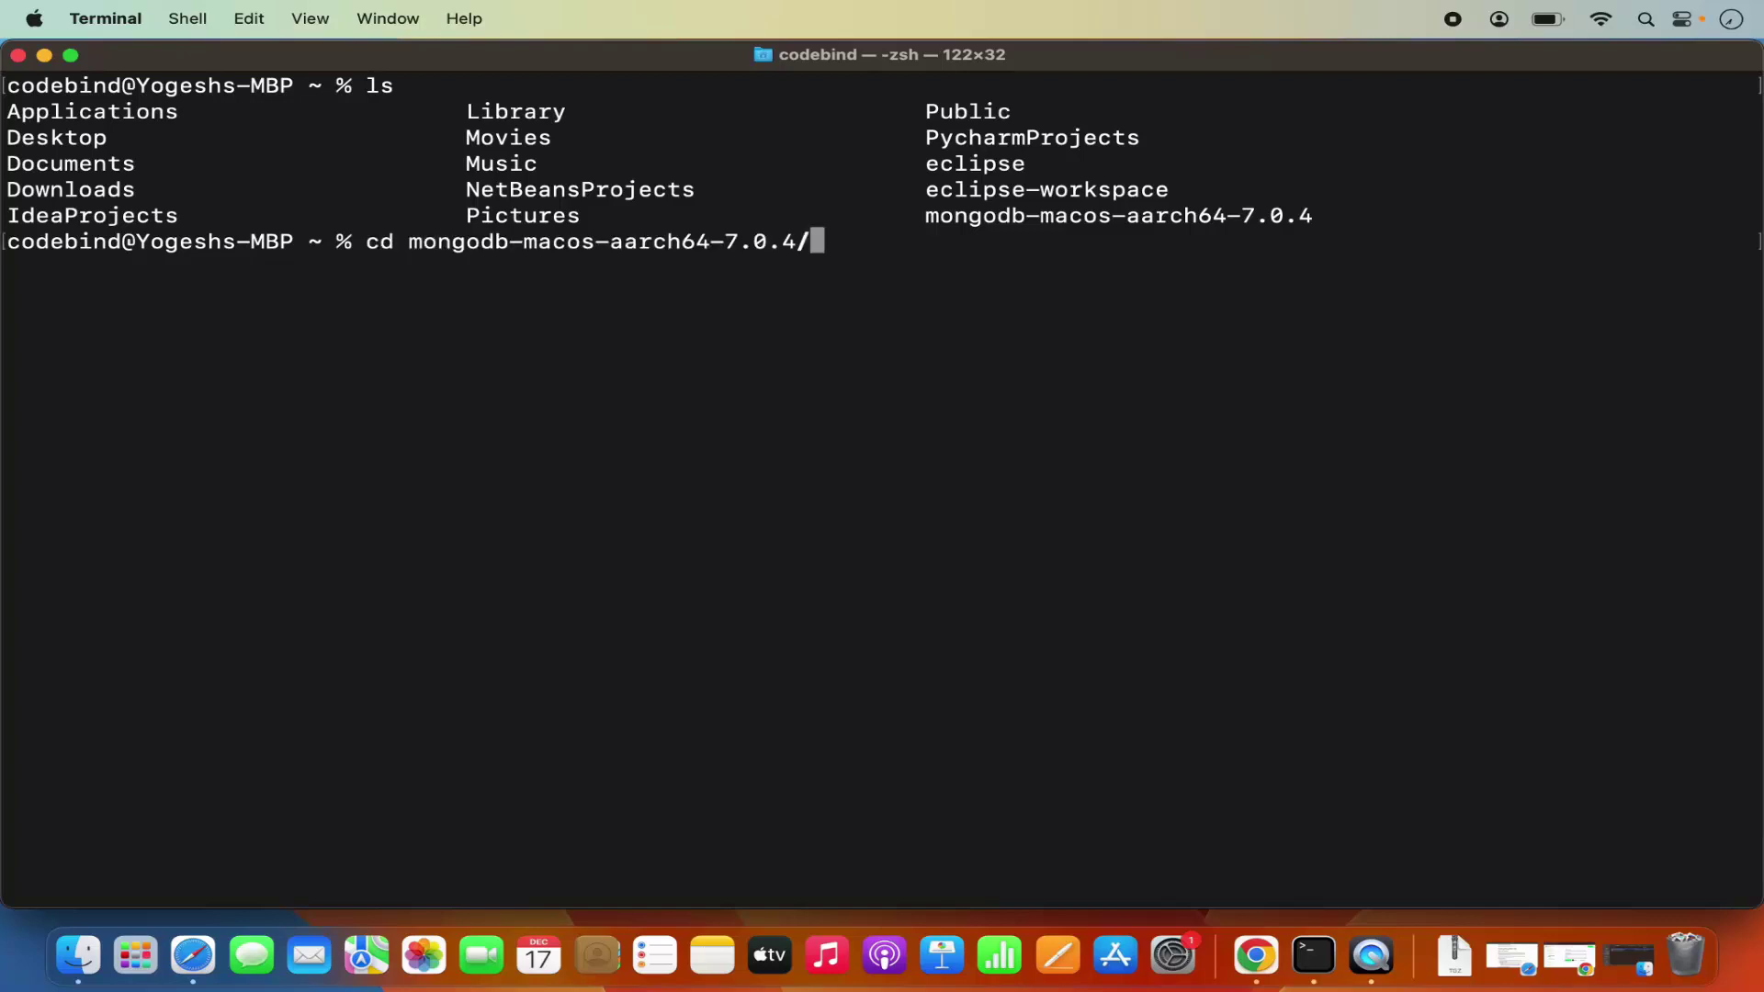
key(Return)
text(ls)
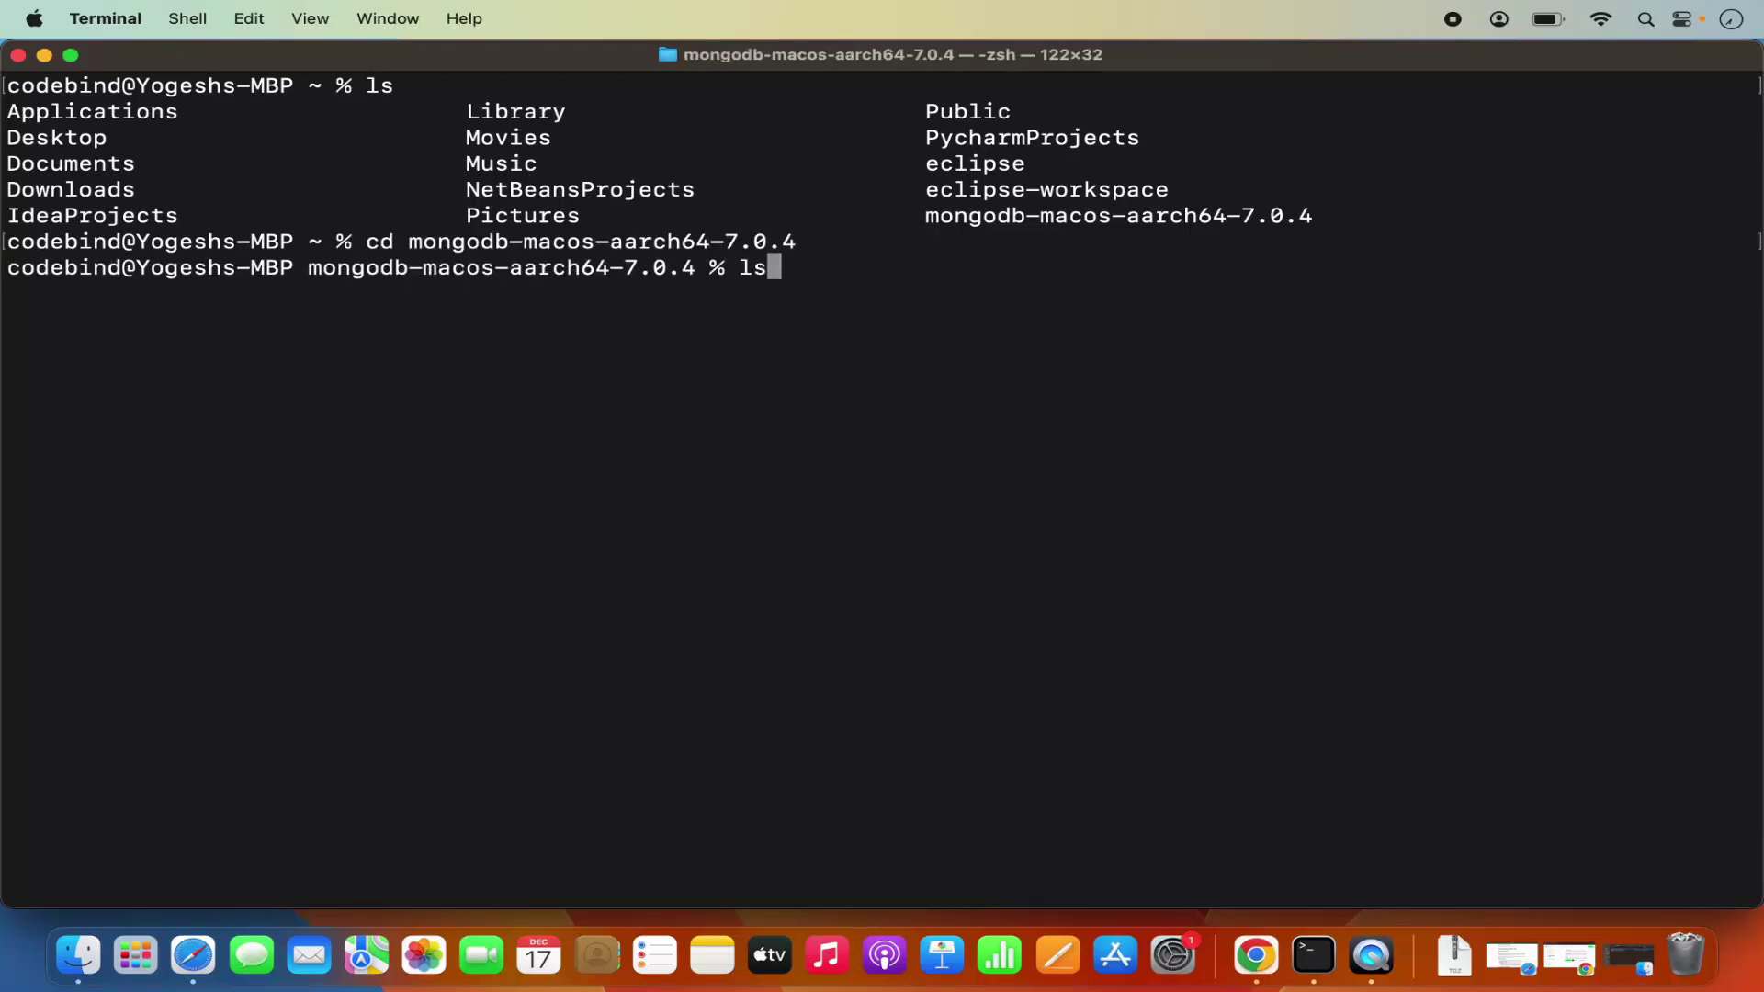
key(Return)
double_click(727, 291)
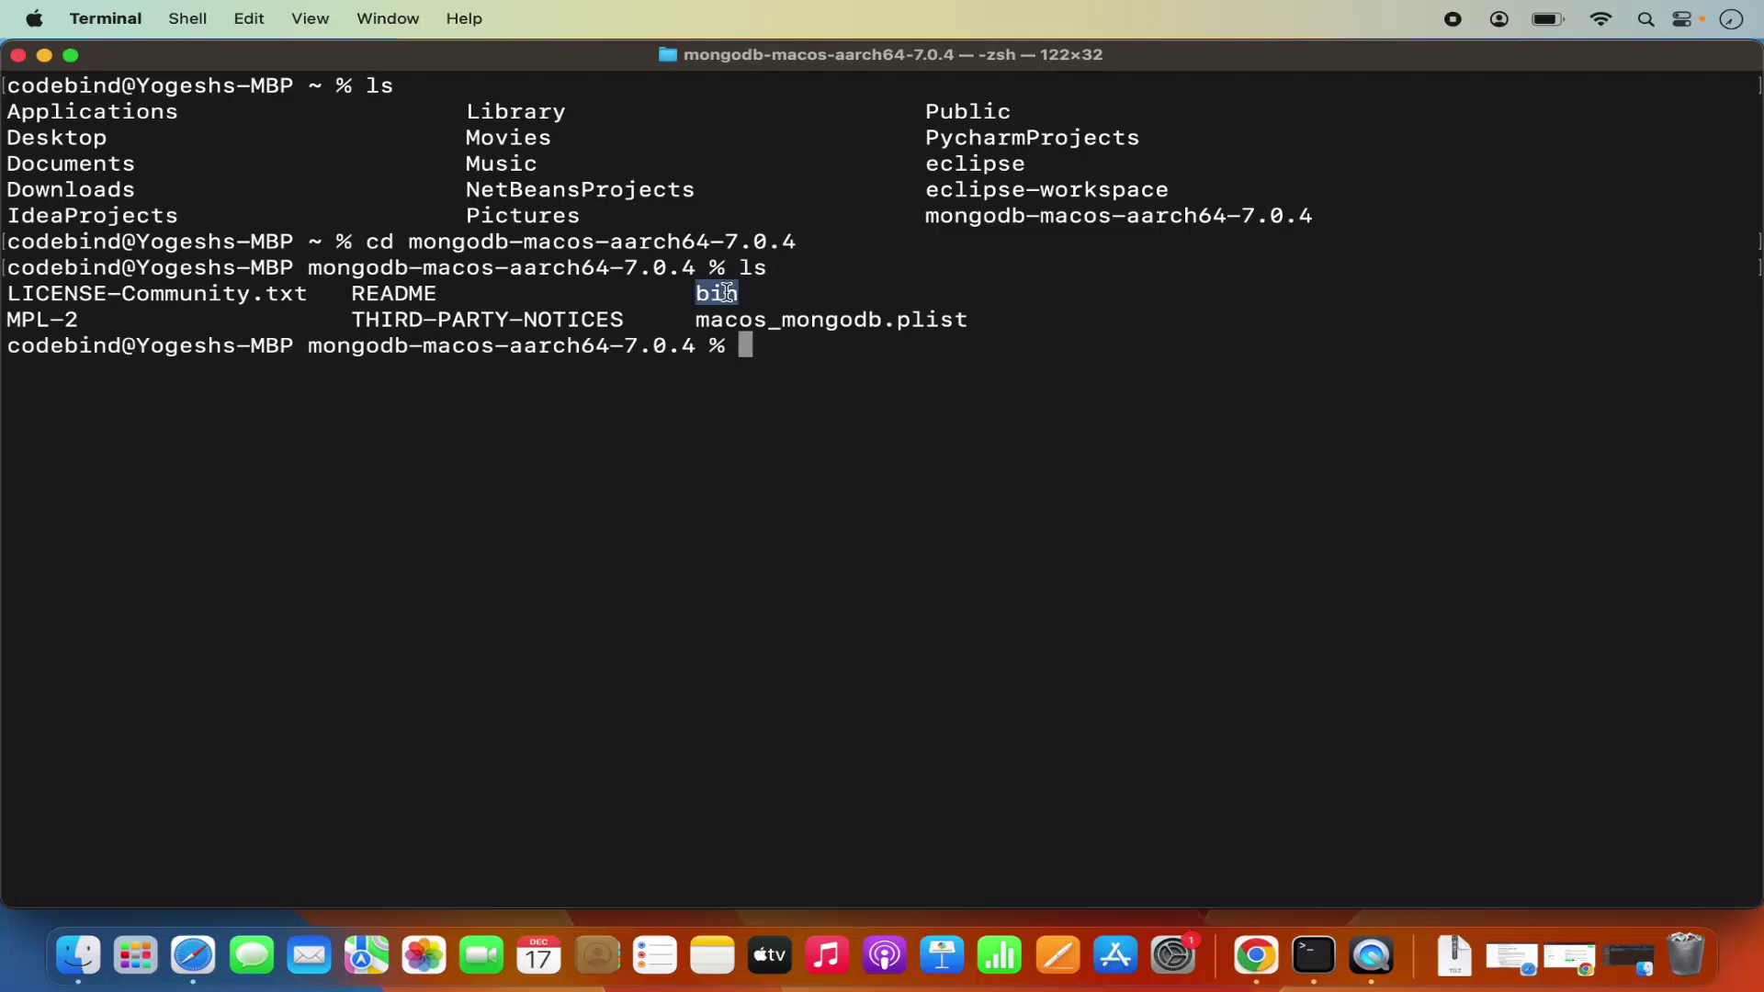
Change into the bin directory and list its contents to find the mongod executable.
text(cd bin/)
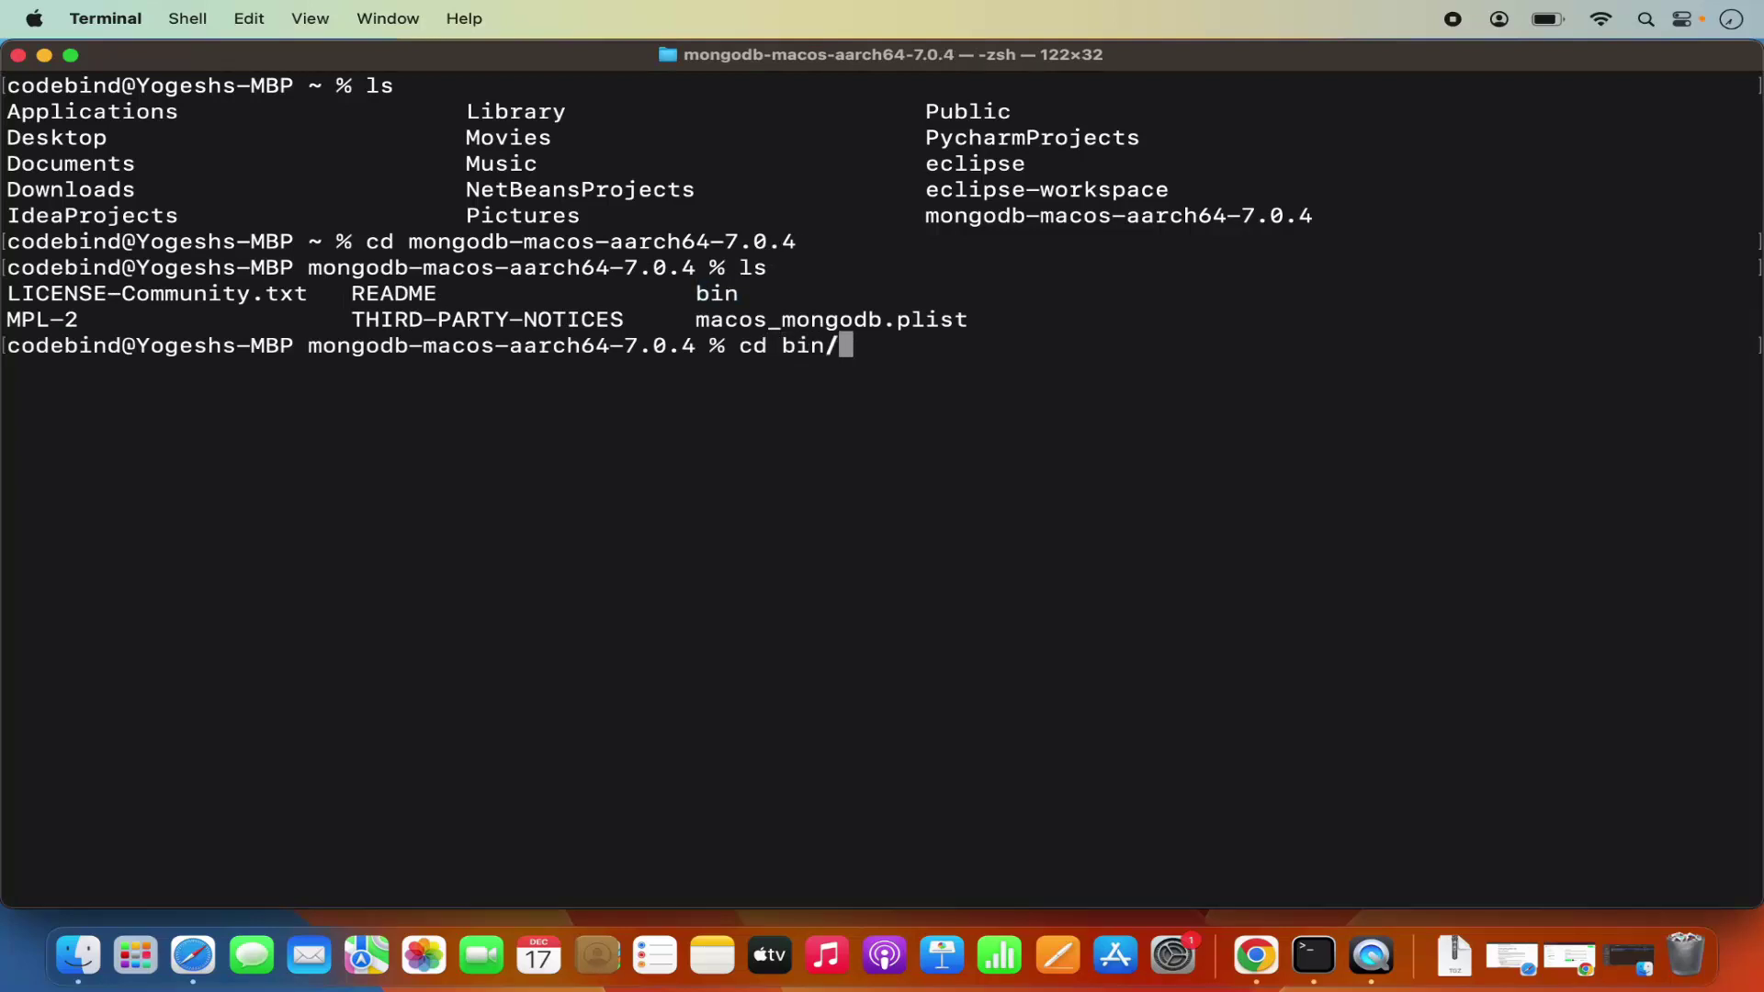
key(Return)
text(ls)
key(Return)
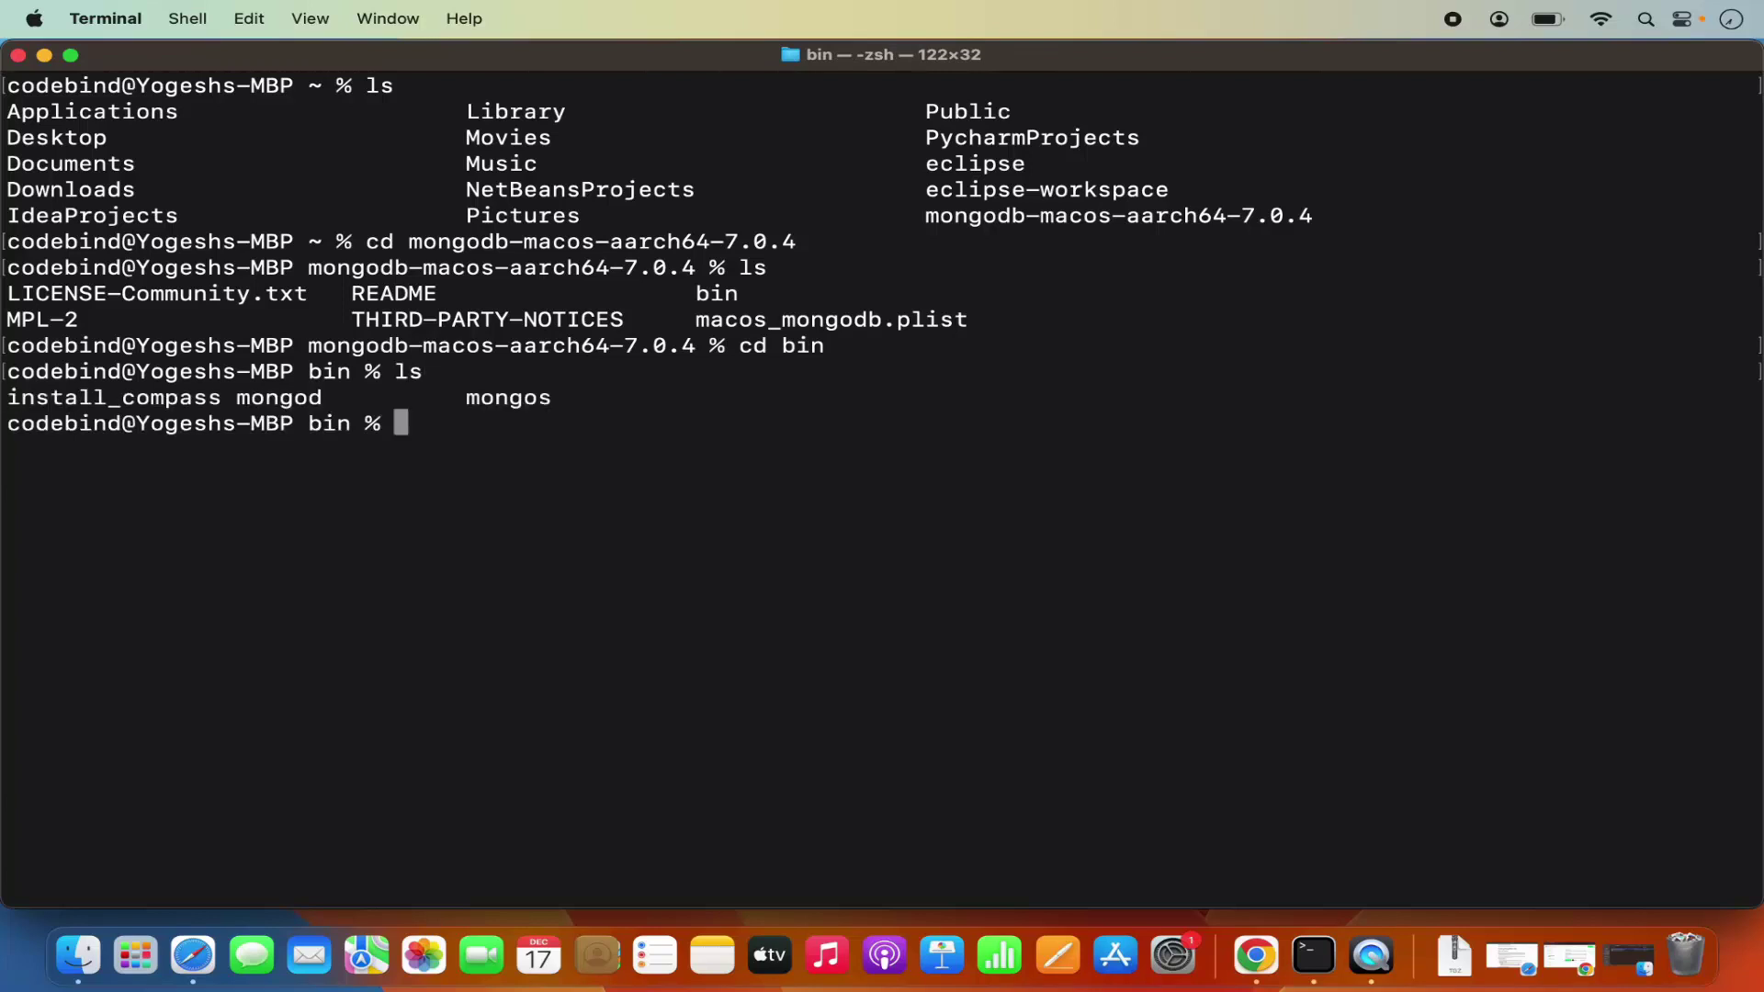
double_click(273, 400)
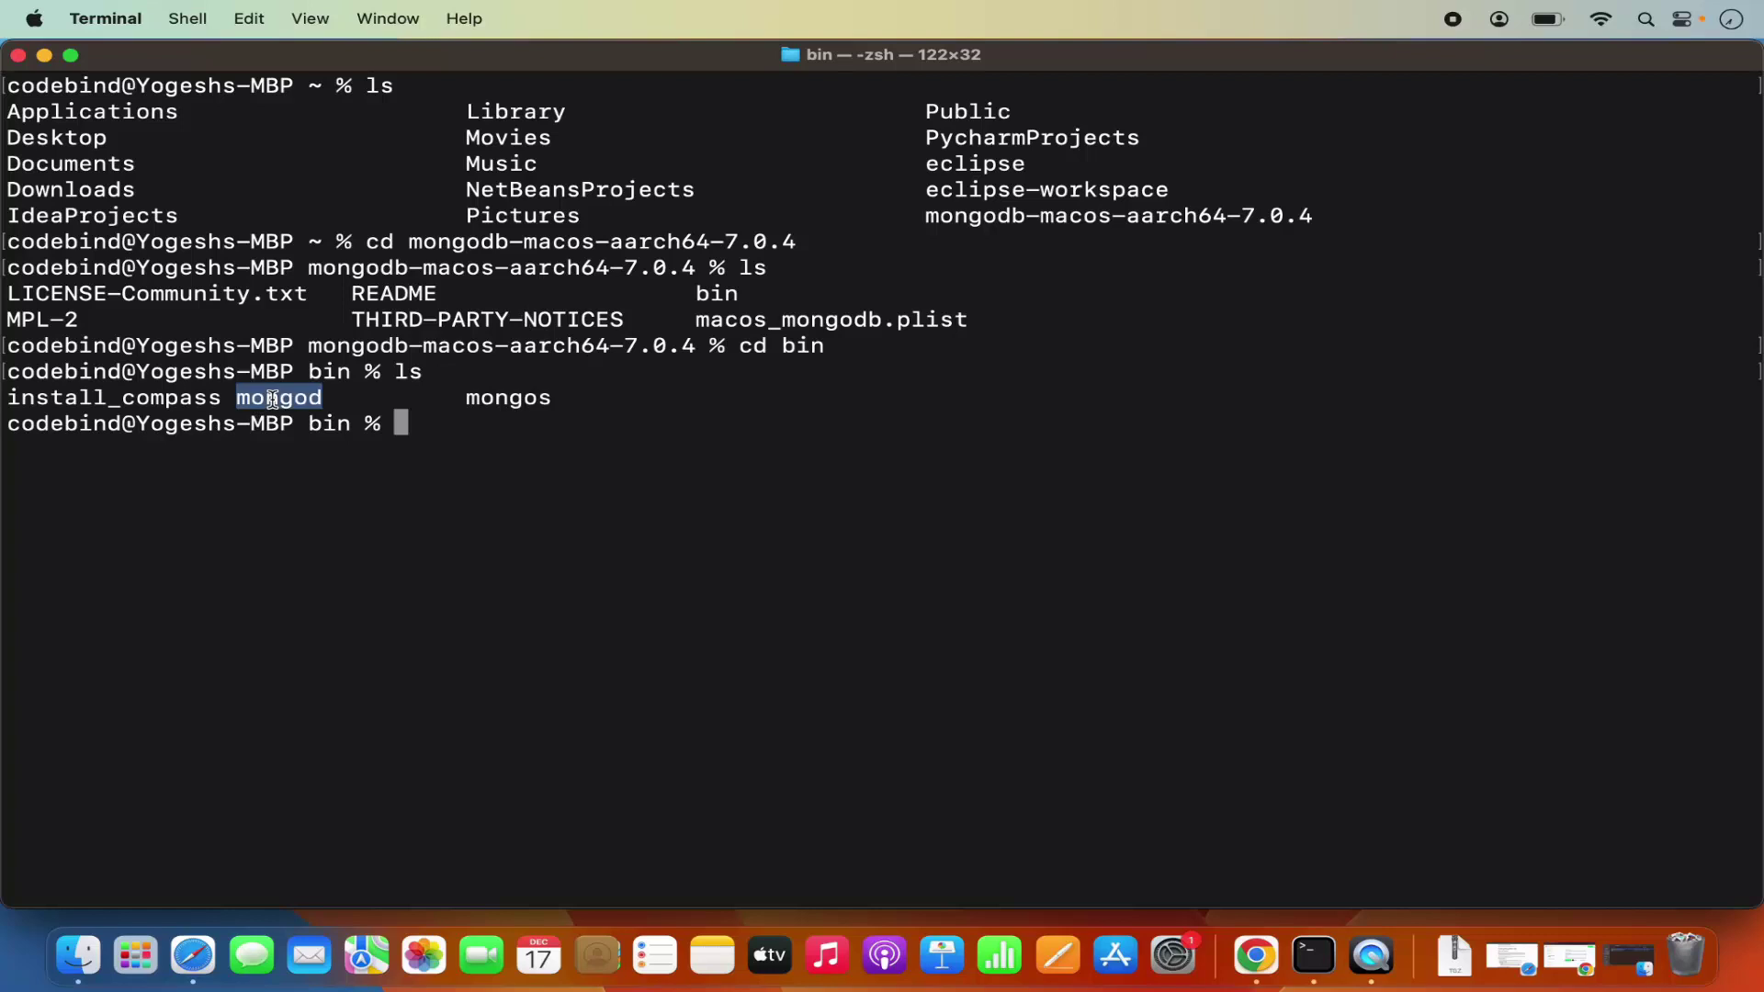
click(491, 396)
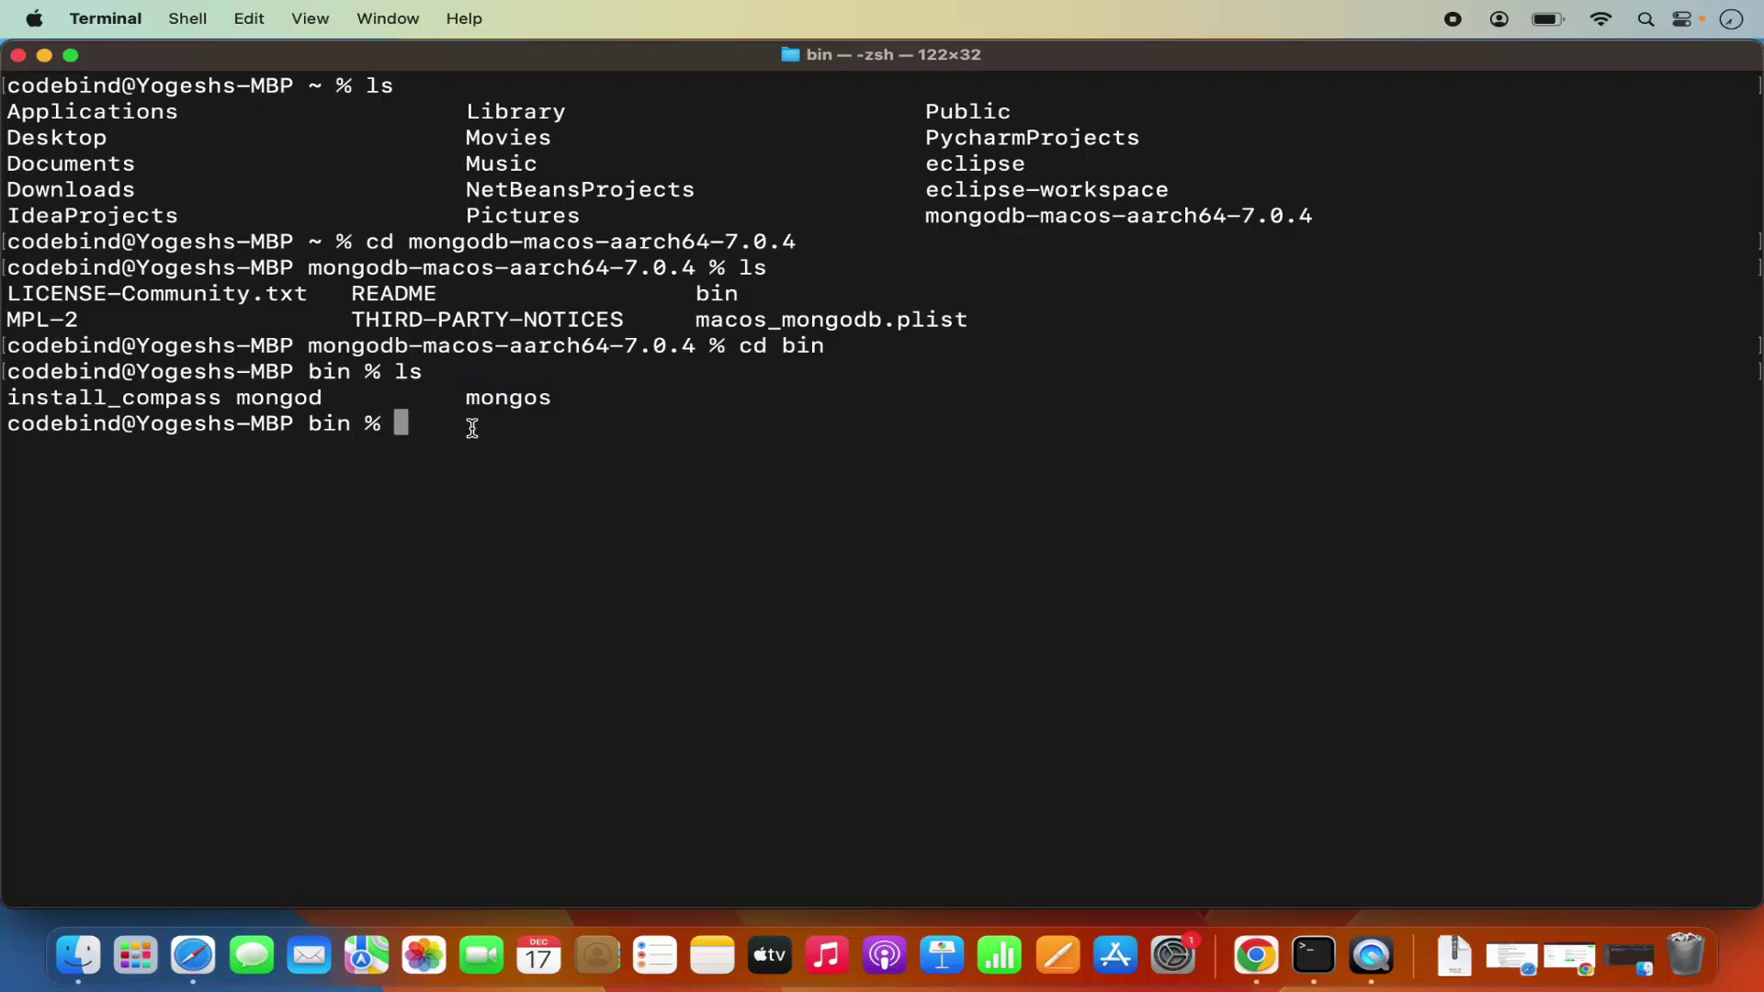
double_click(308, 402)
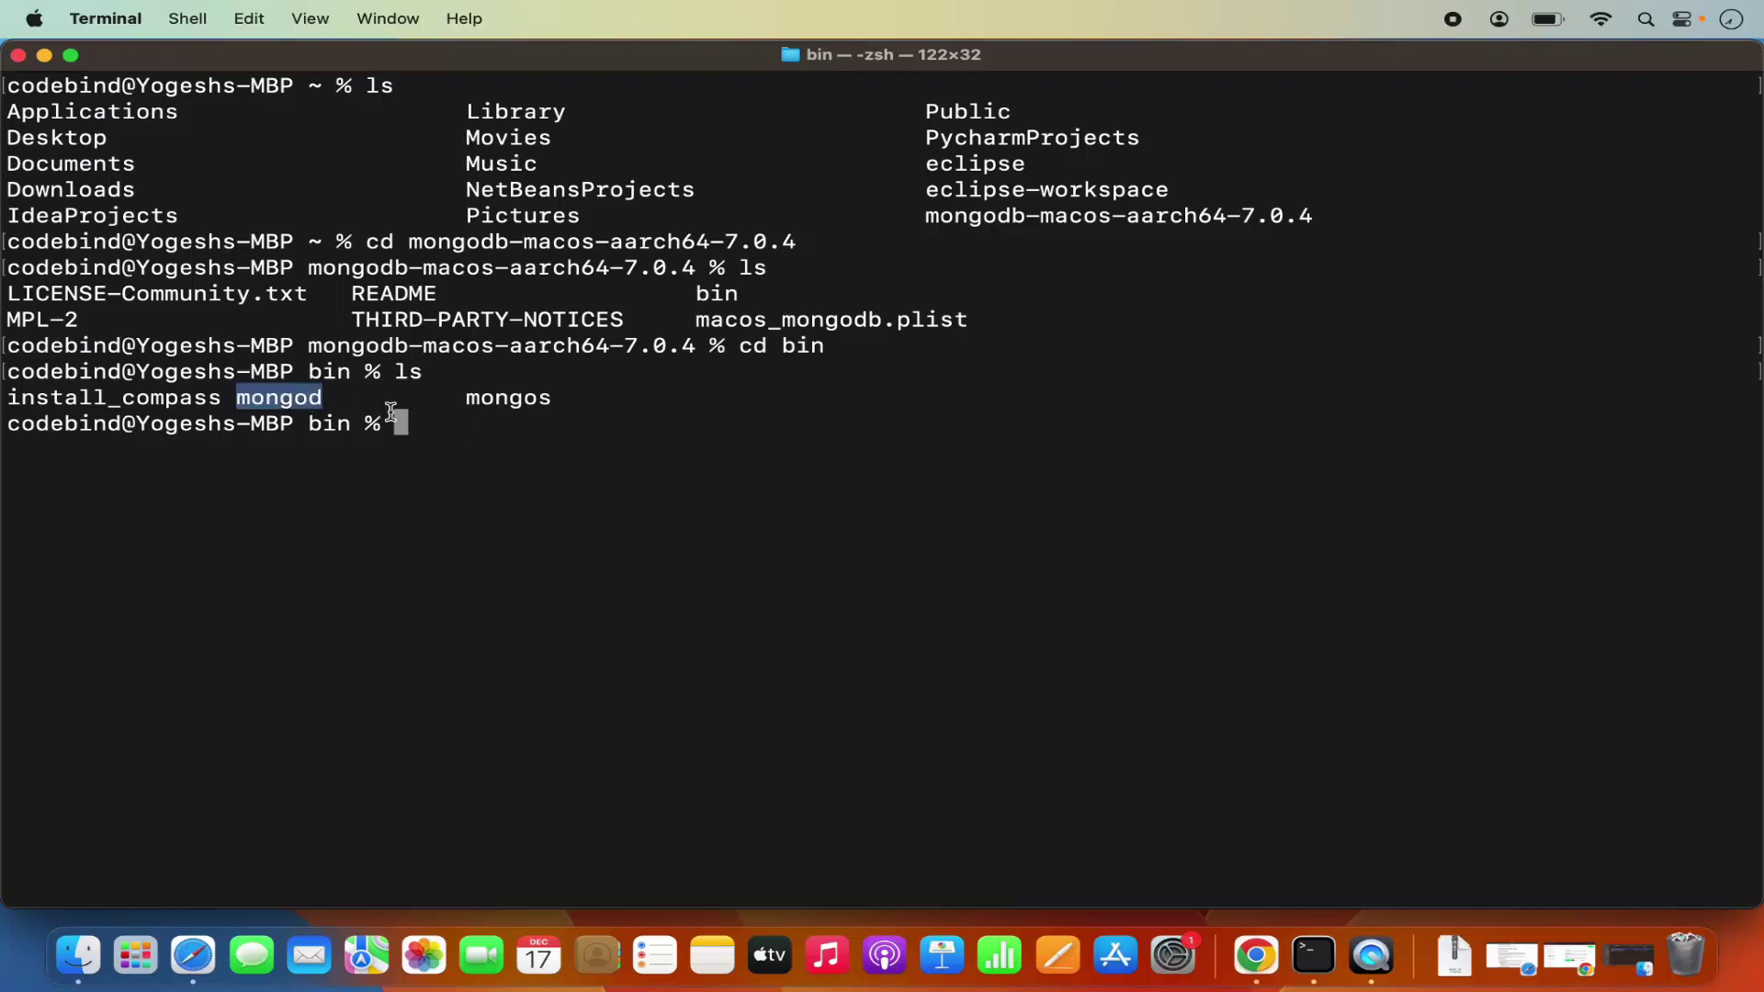
click(472, 419)
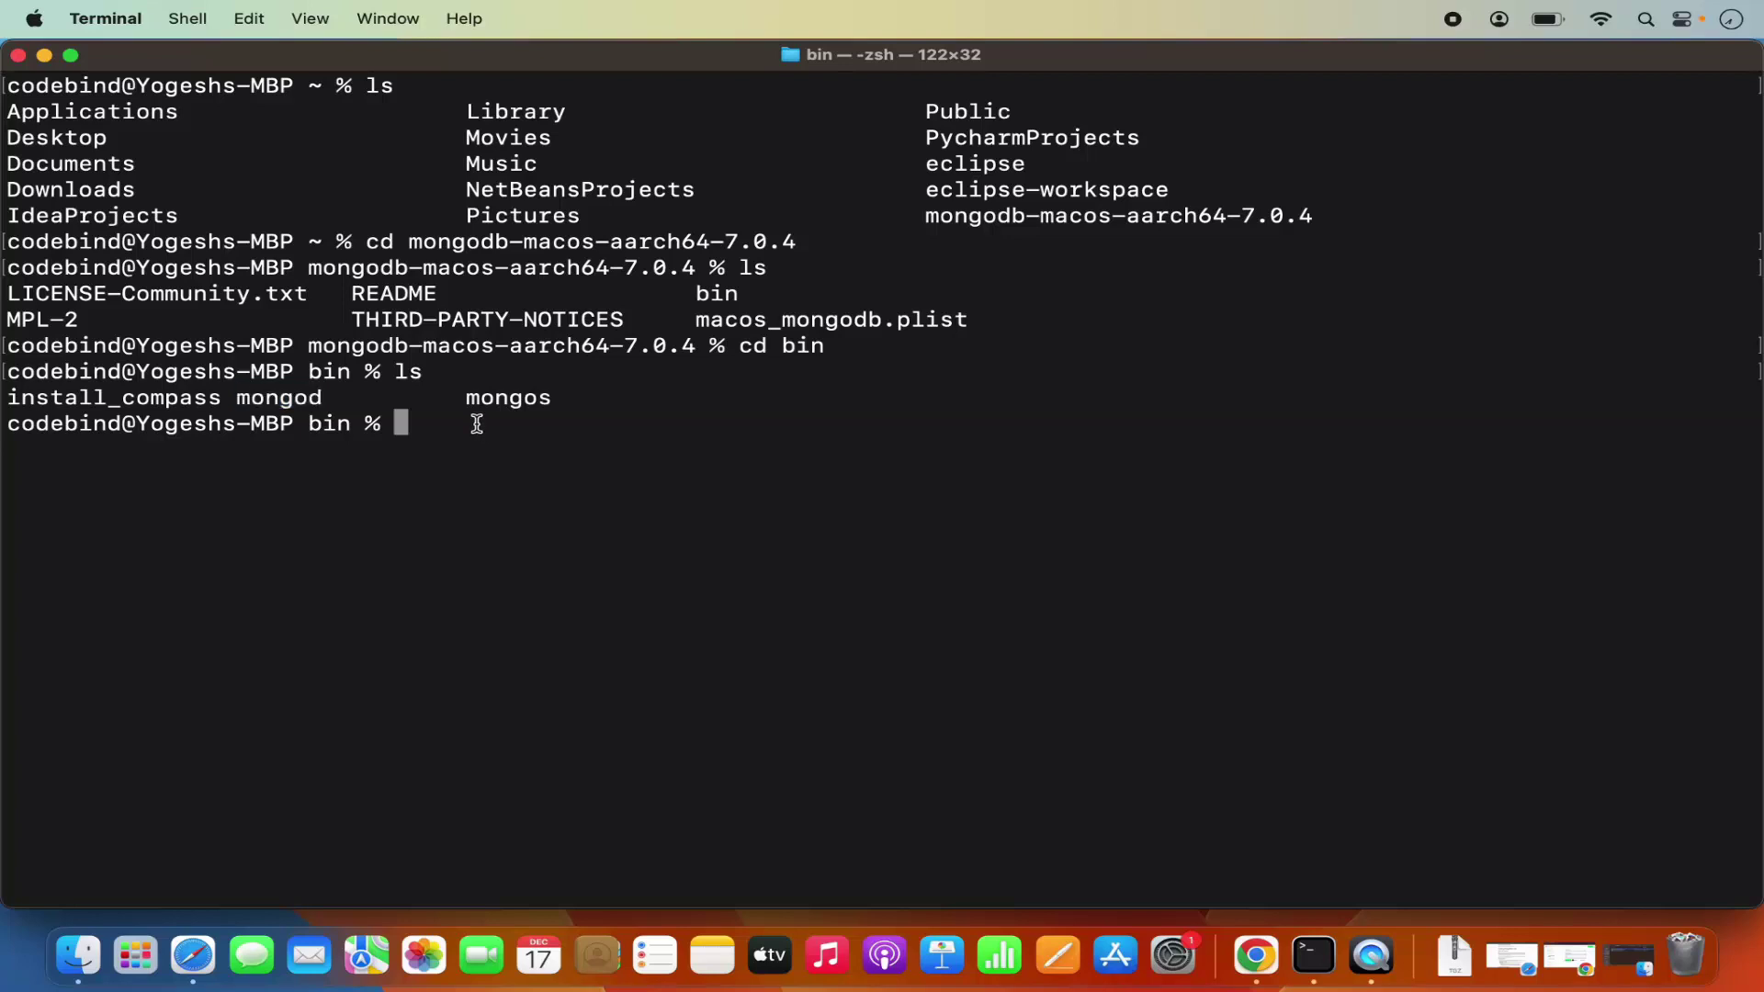
Go back to the home directory with cd and print the working directory.
text(cd)
key(Return)
text(pwd)
key(Return)
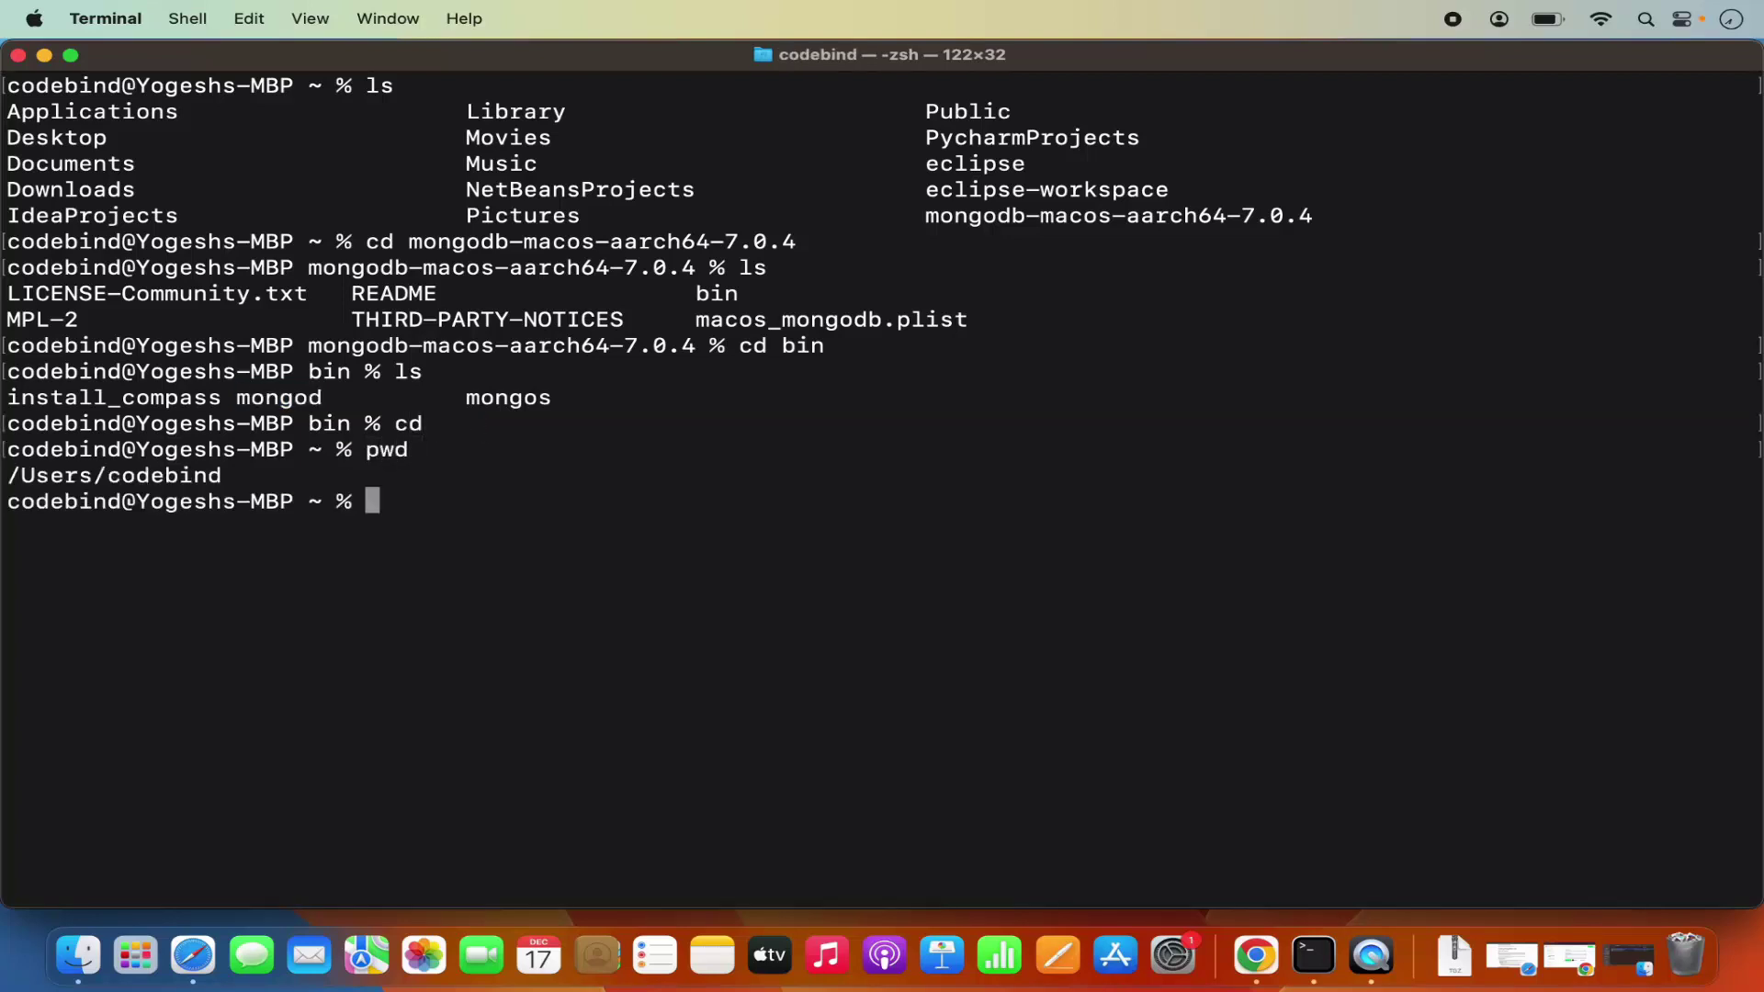
Try to run mongod from the home directory and examine the terminal's response.
text(mongod)
key(Return)
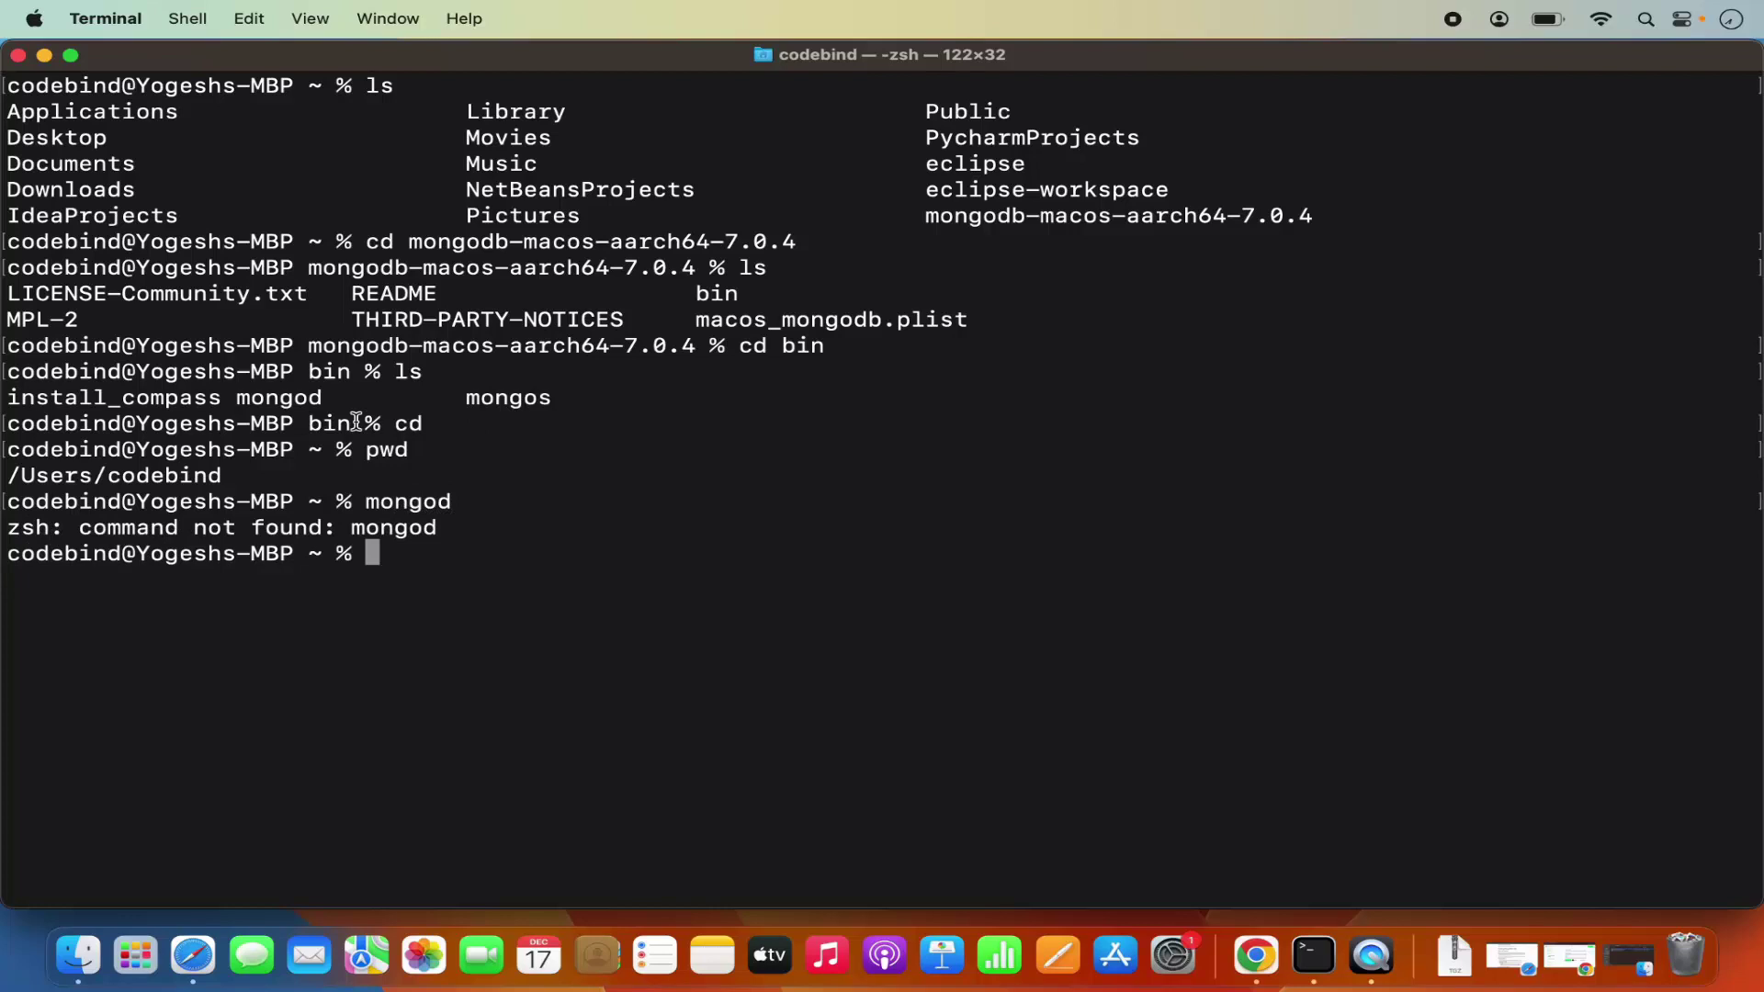
double_click(390, 524)
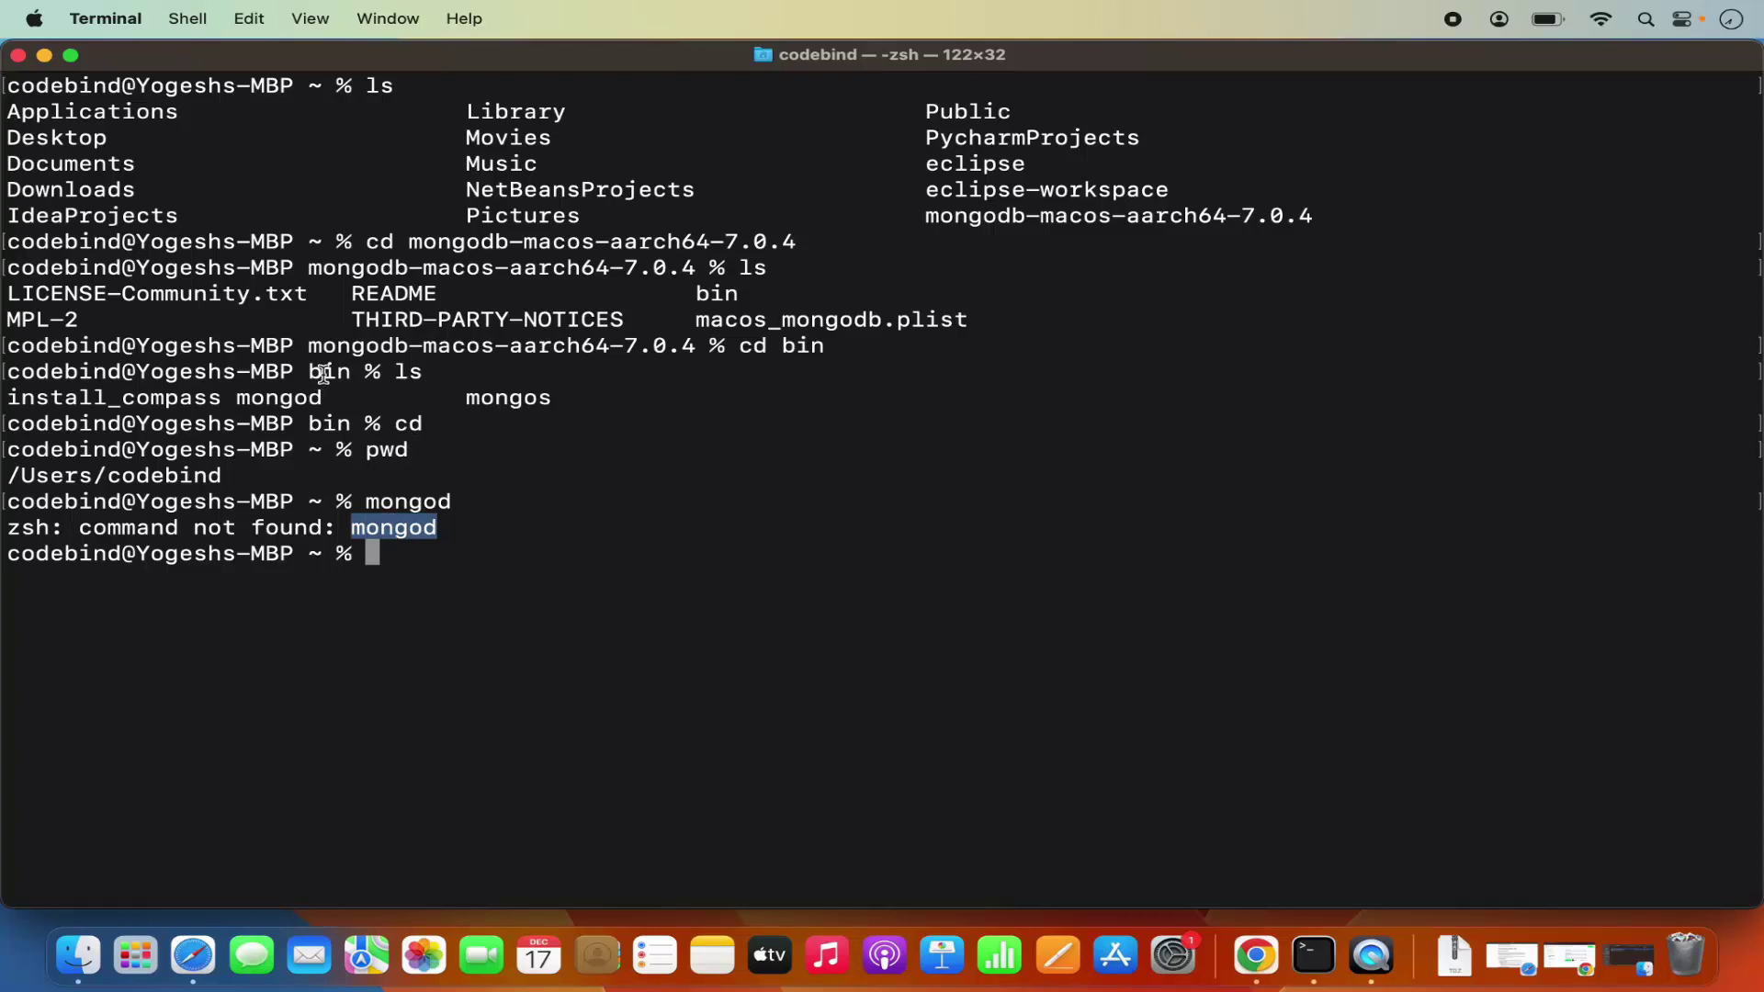
click(481, 554)
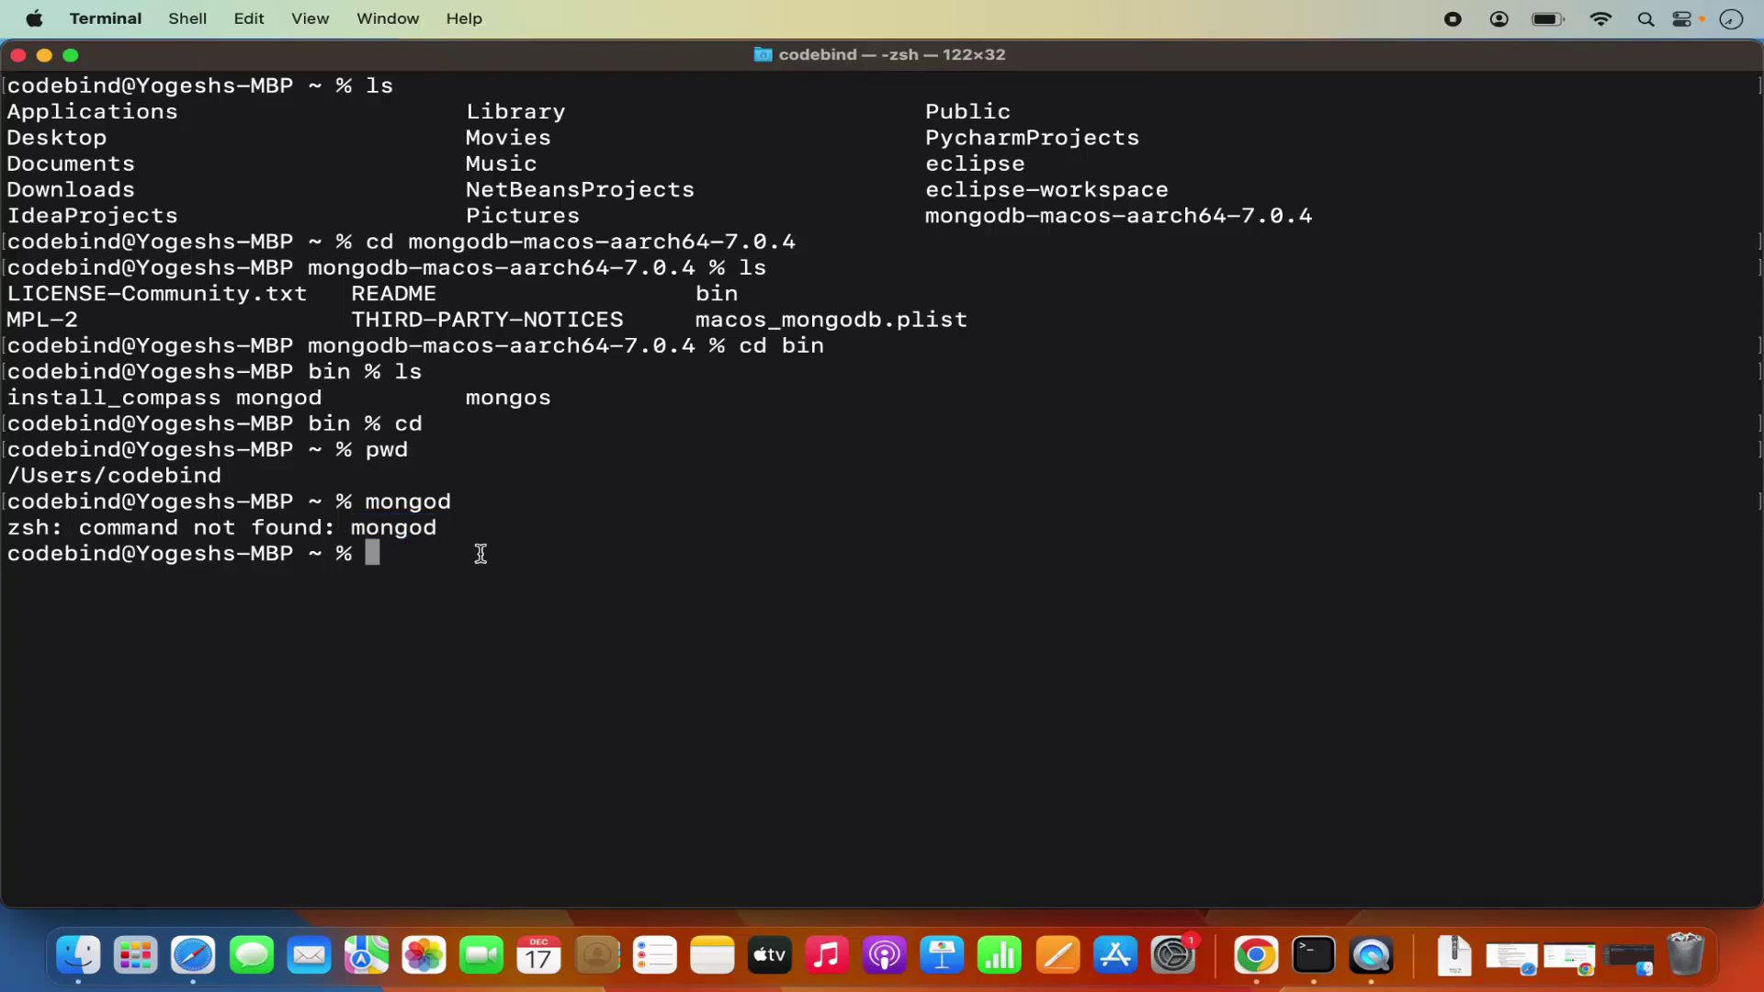
List all home directory files, including hidden ones, with ls -al and locate the .zshrc file.
text(ls -al)
key(Return)
double_click(788, 476)
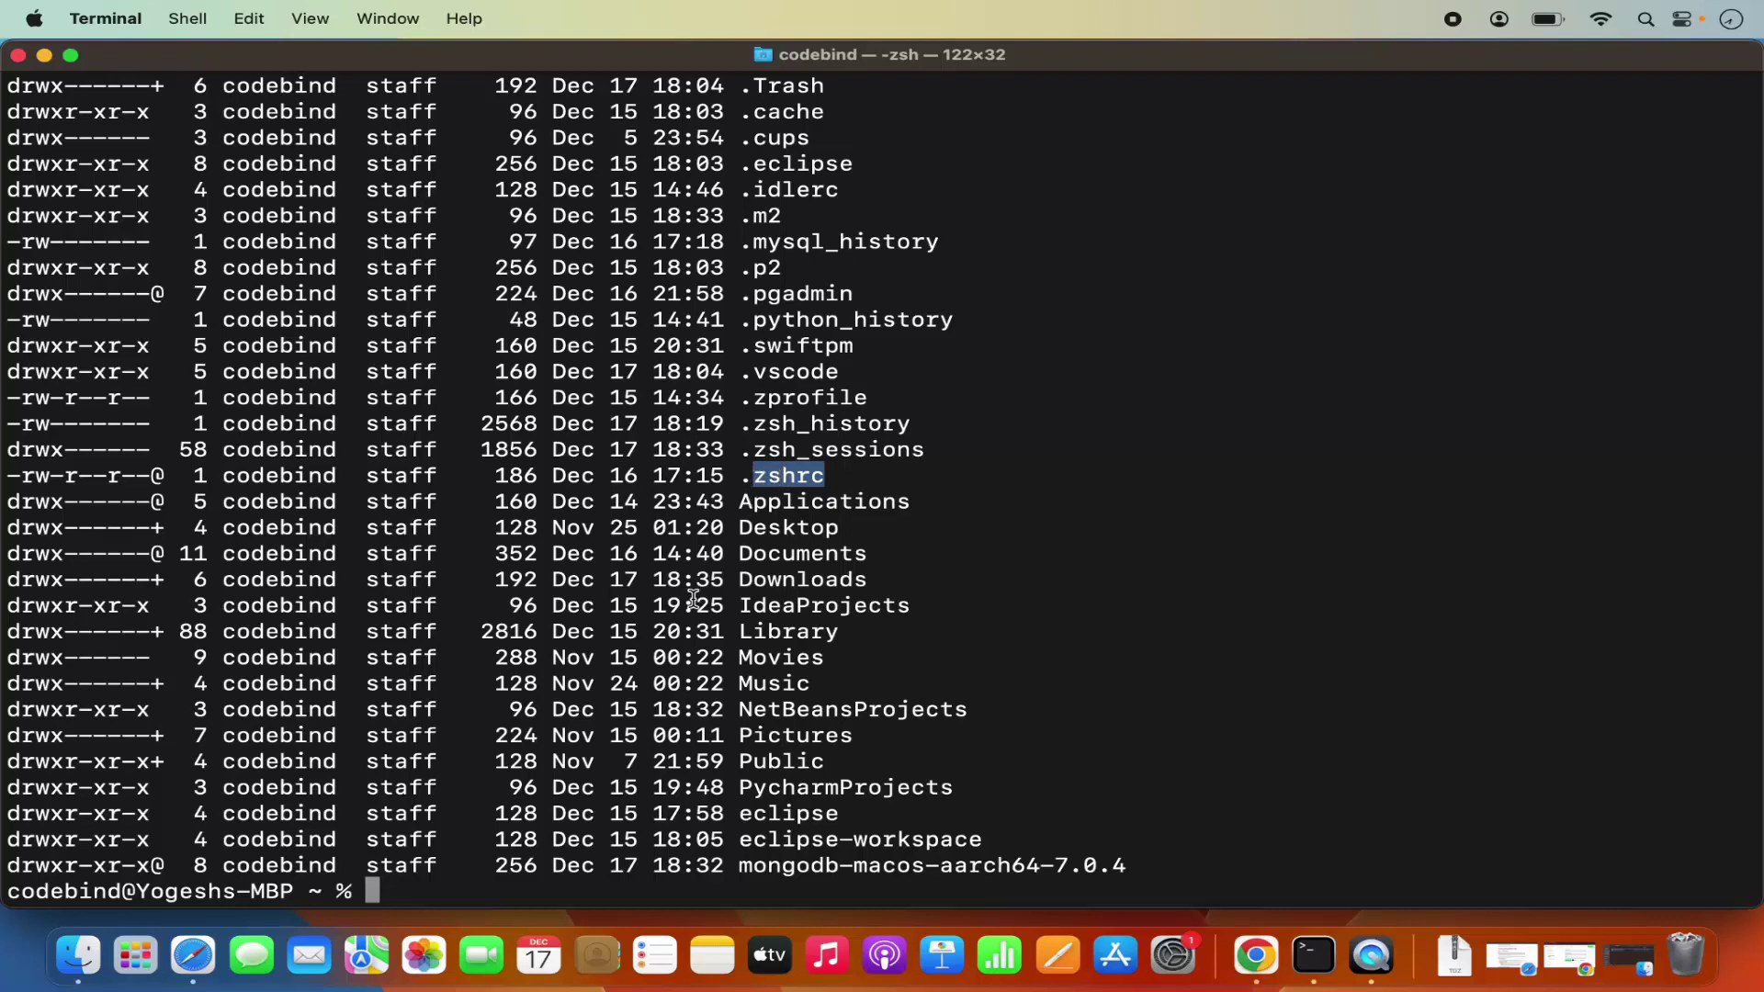
text(touch )
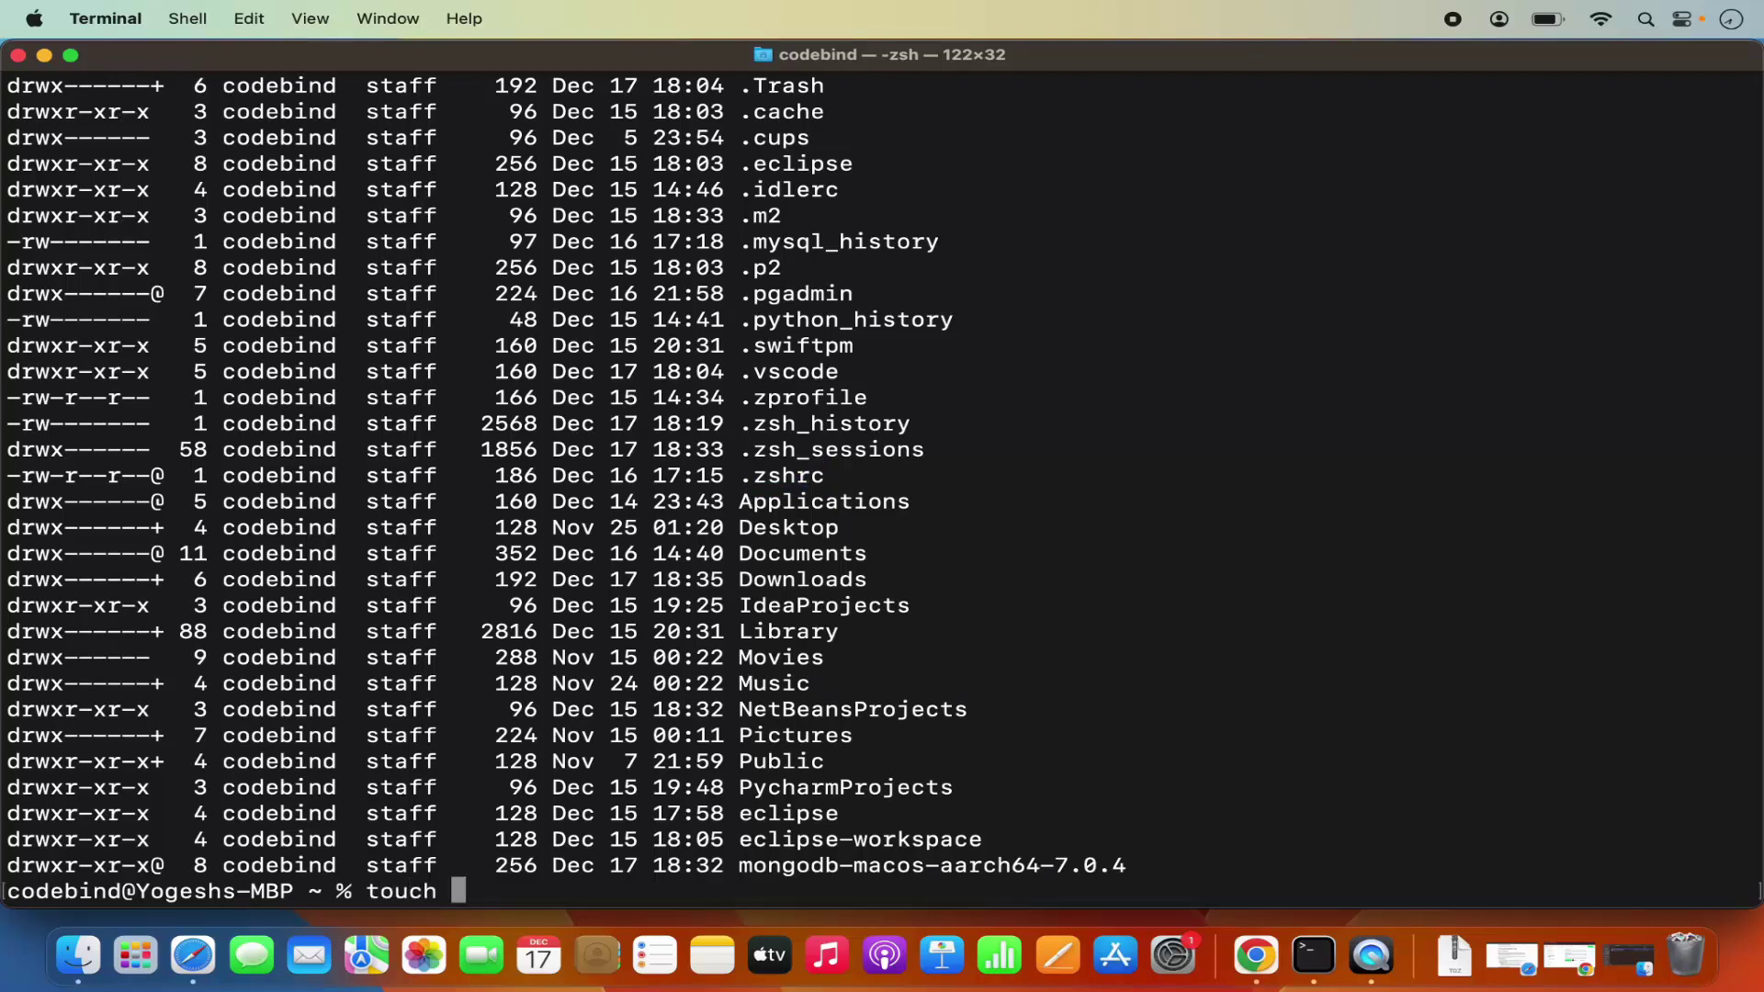
text(.zshrc)
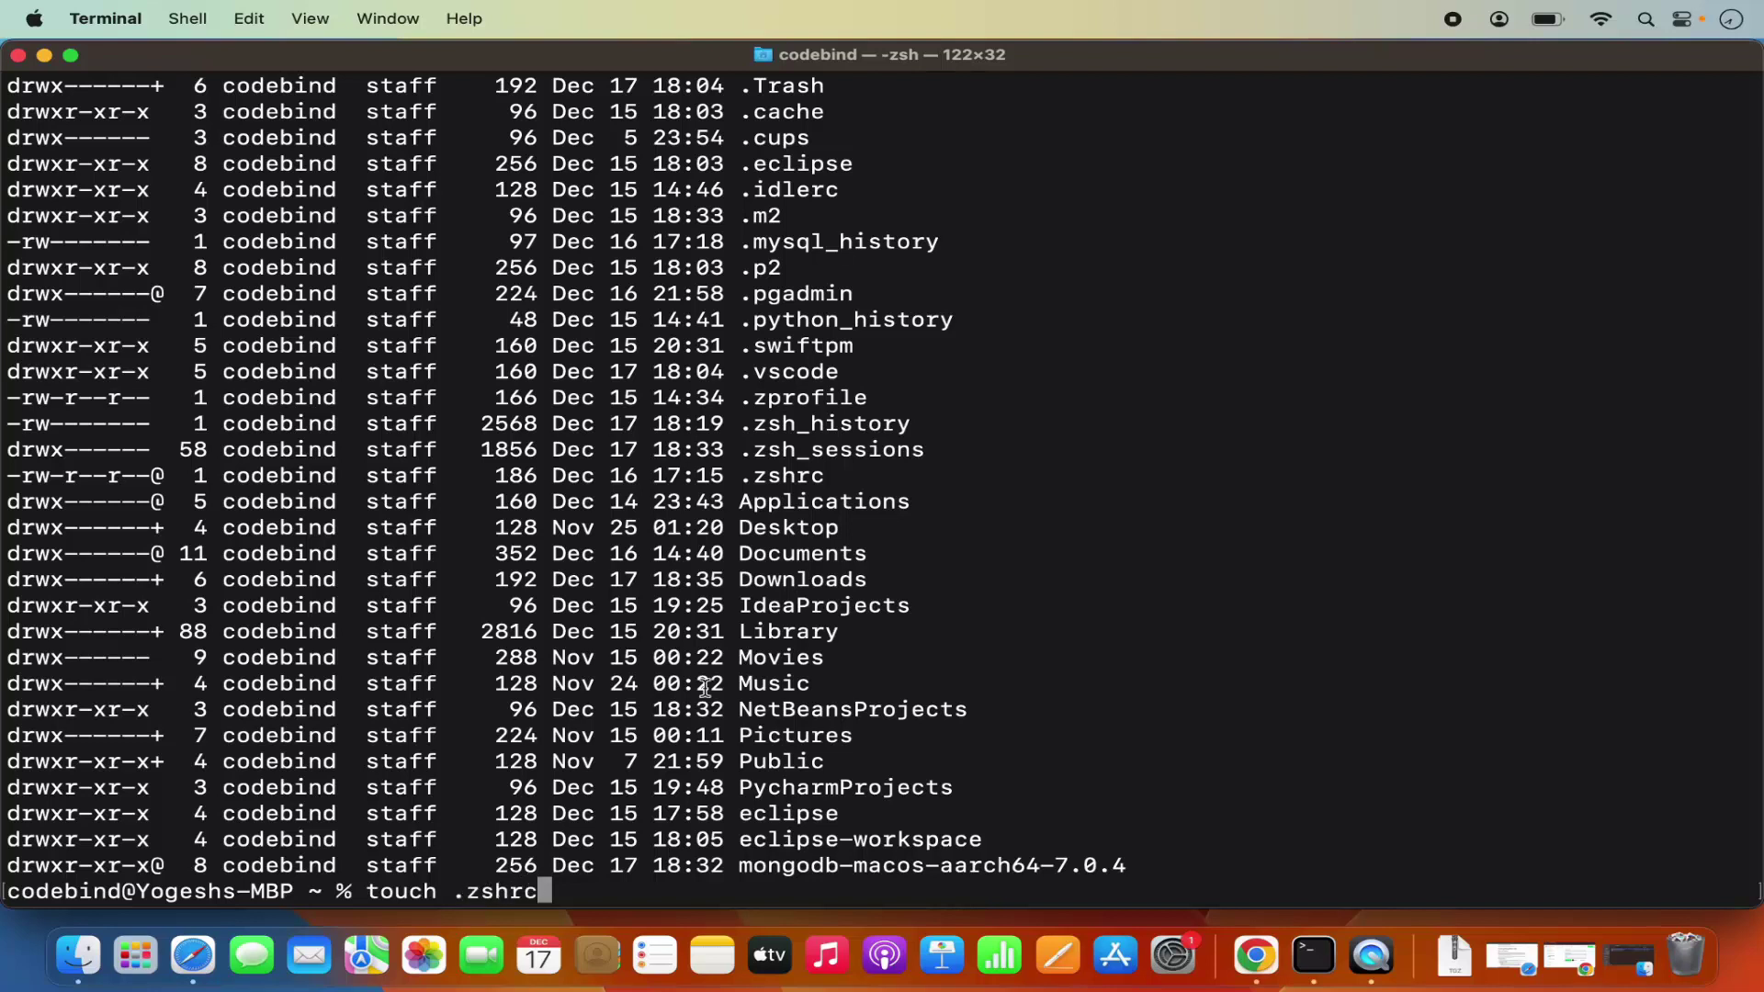
double_click(770, 475)
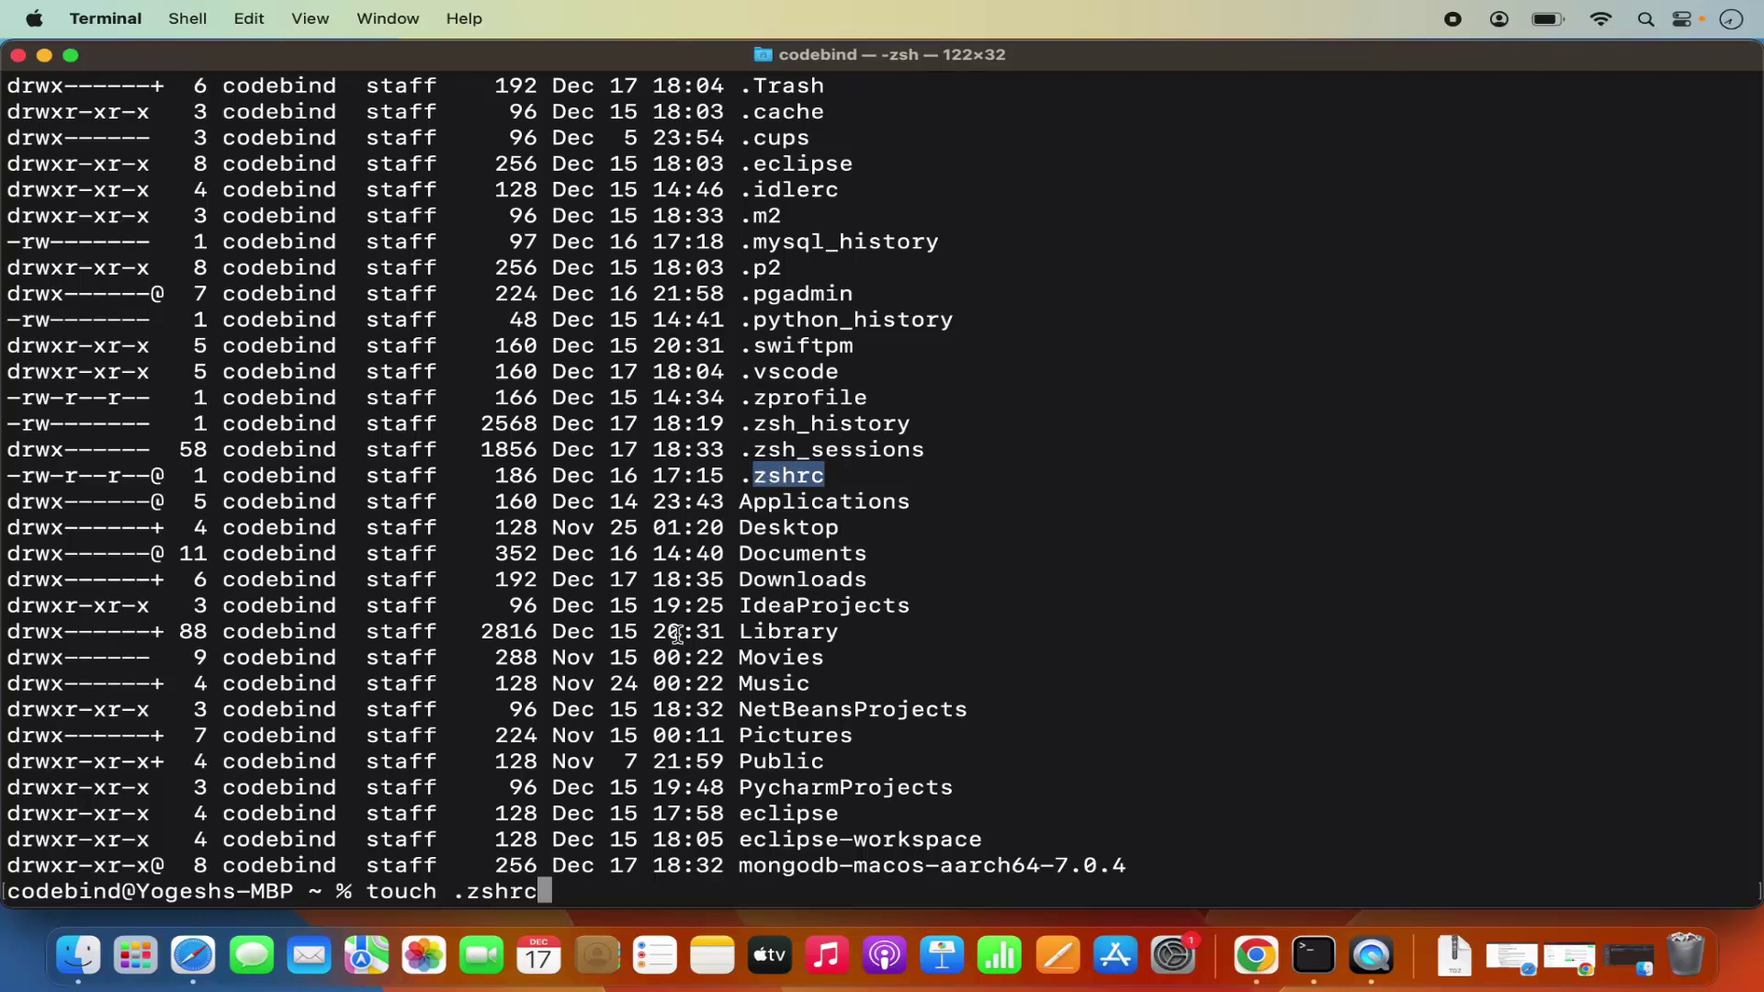
key(BackSpace)
key(BackSpace)
key(BackSpace)
key(BackSpace)
key(BackSpace)
key(BackSpace)
key(BackSpace)
key(BackSpace)
key(BackSpace)
key(BackSpace)
key(BackSpace)
key(BackSpace)
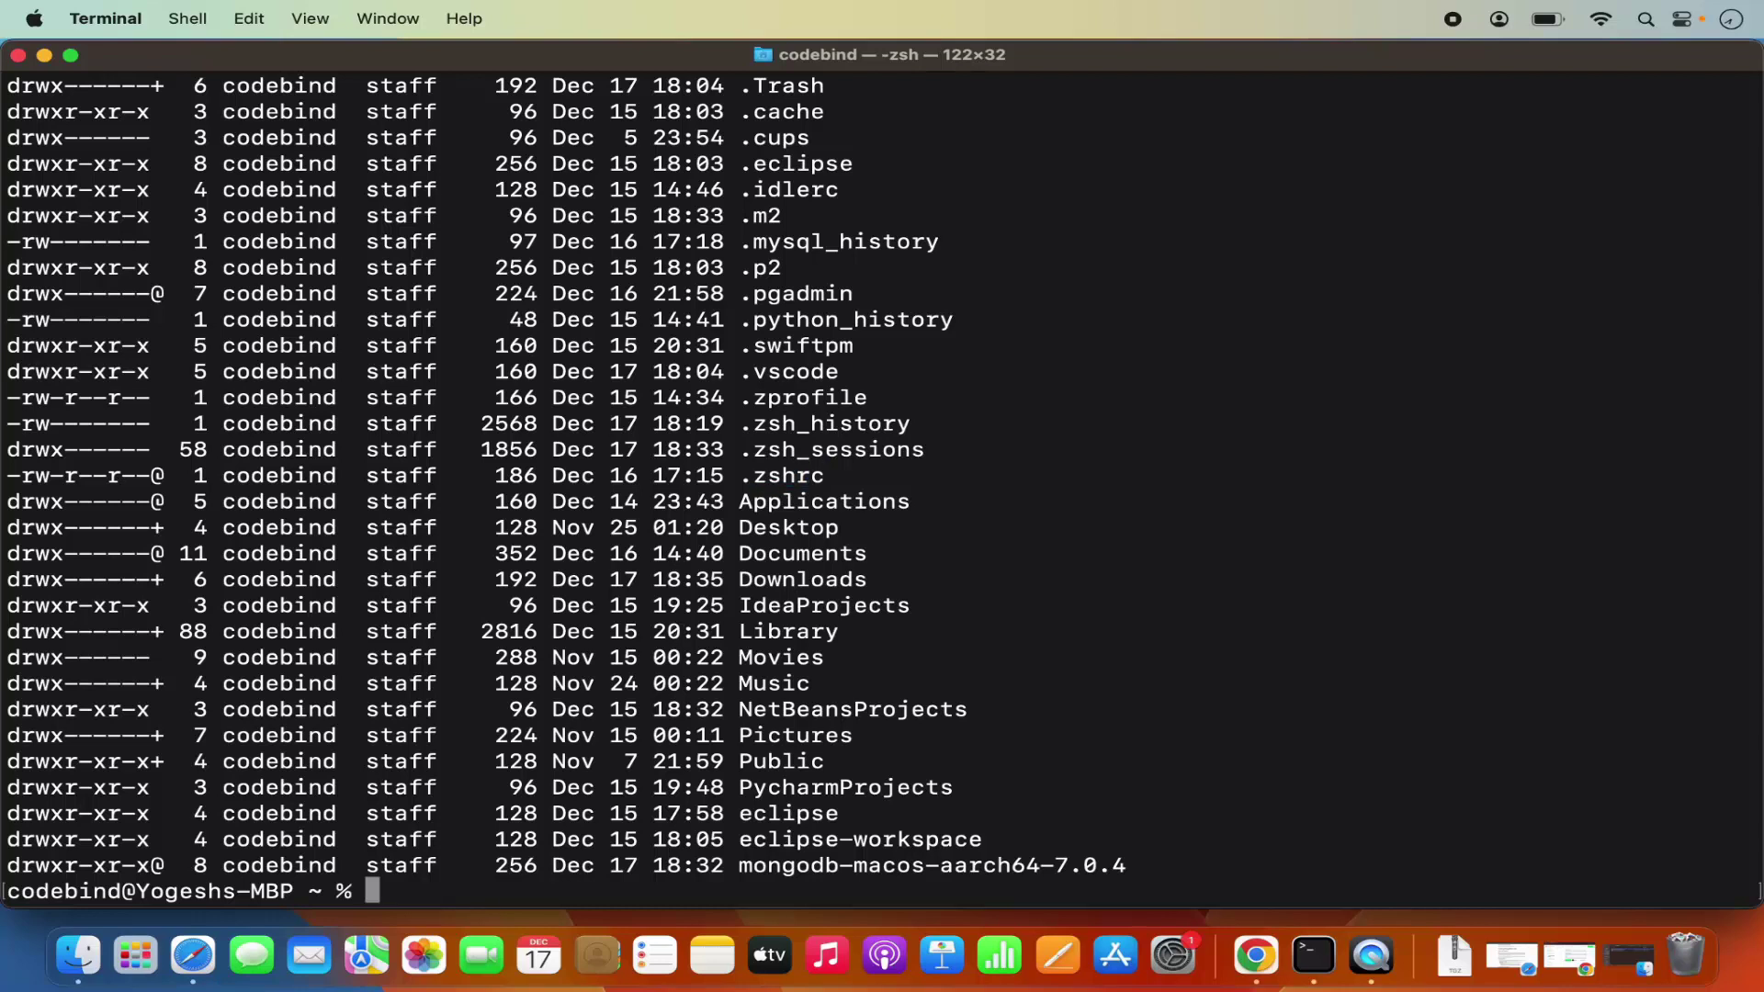
Open the .zshrc file with the open command and enlarge its text and window, placing the cursor on the empty last line.
text(open .zshrc)
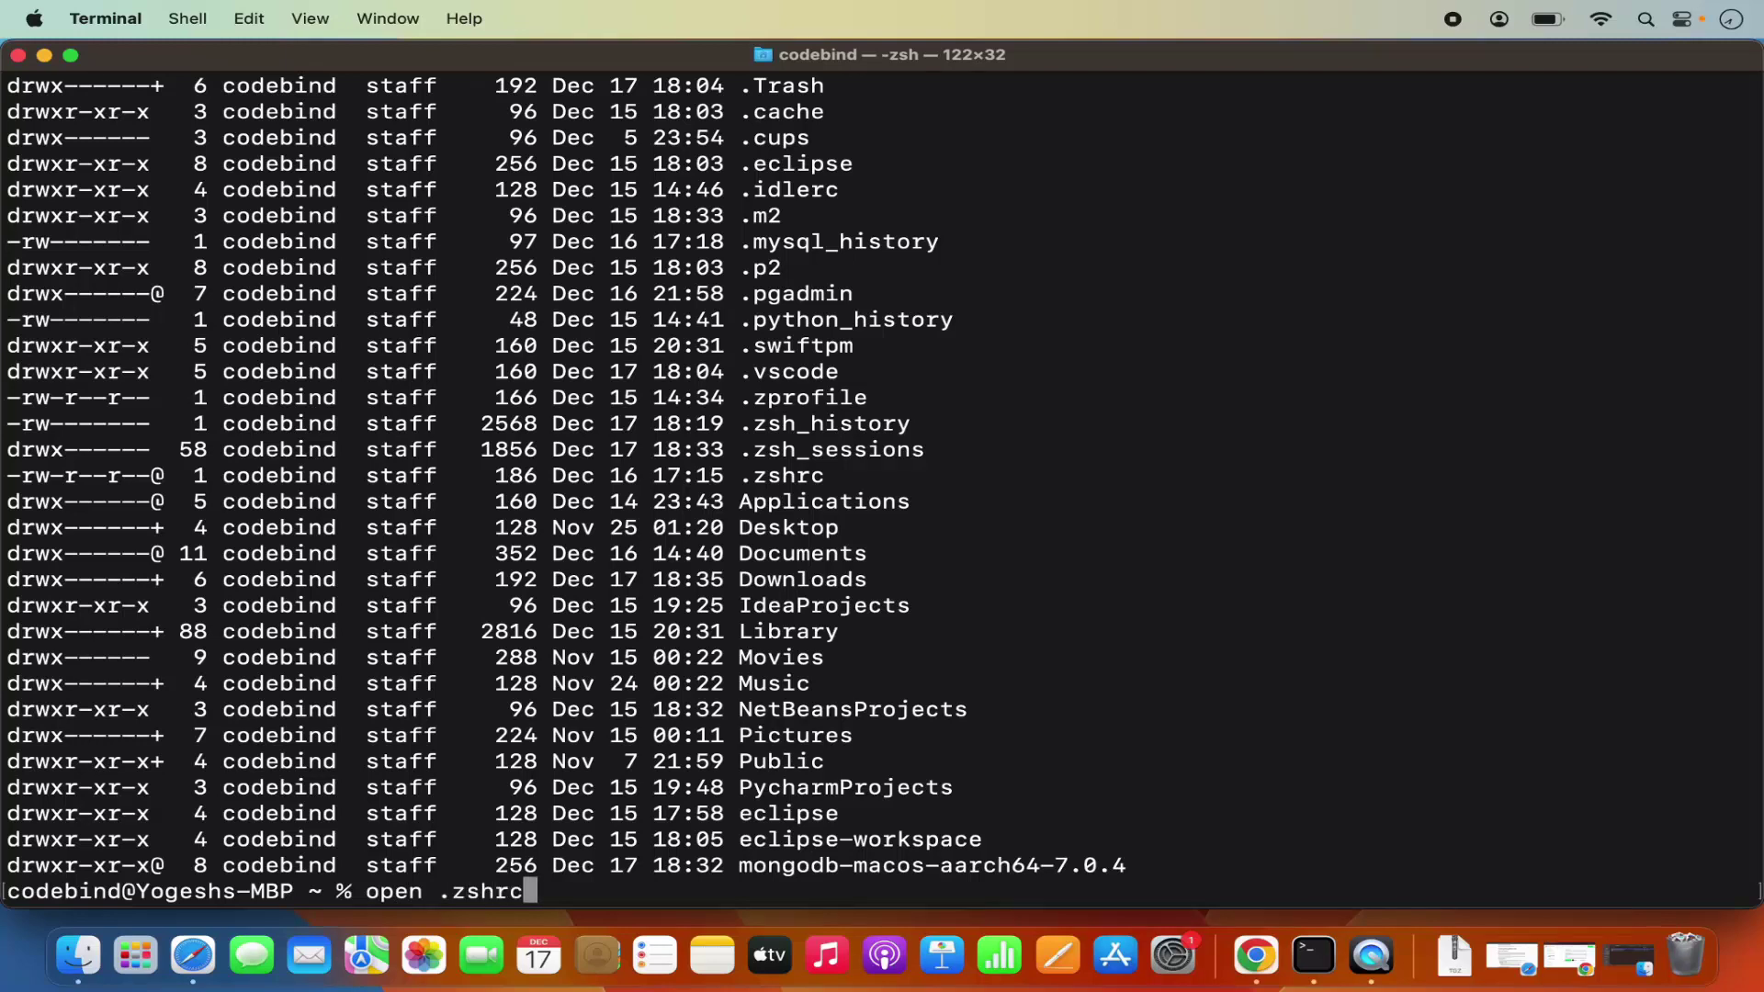
key(Return)
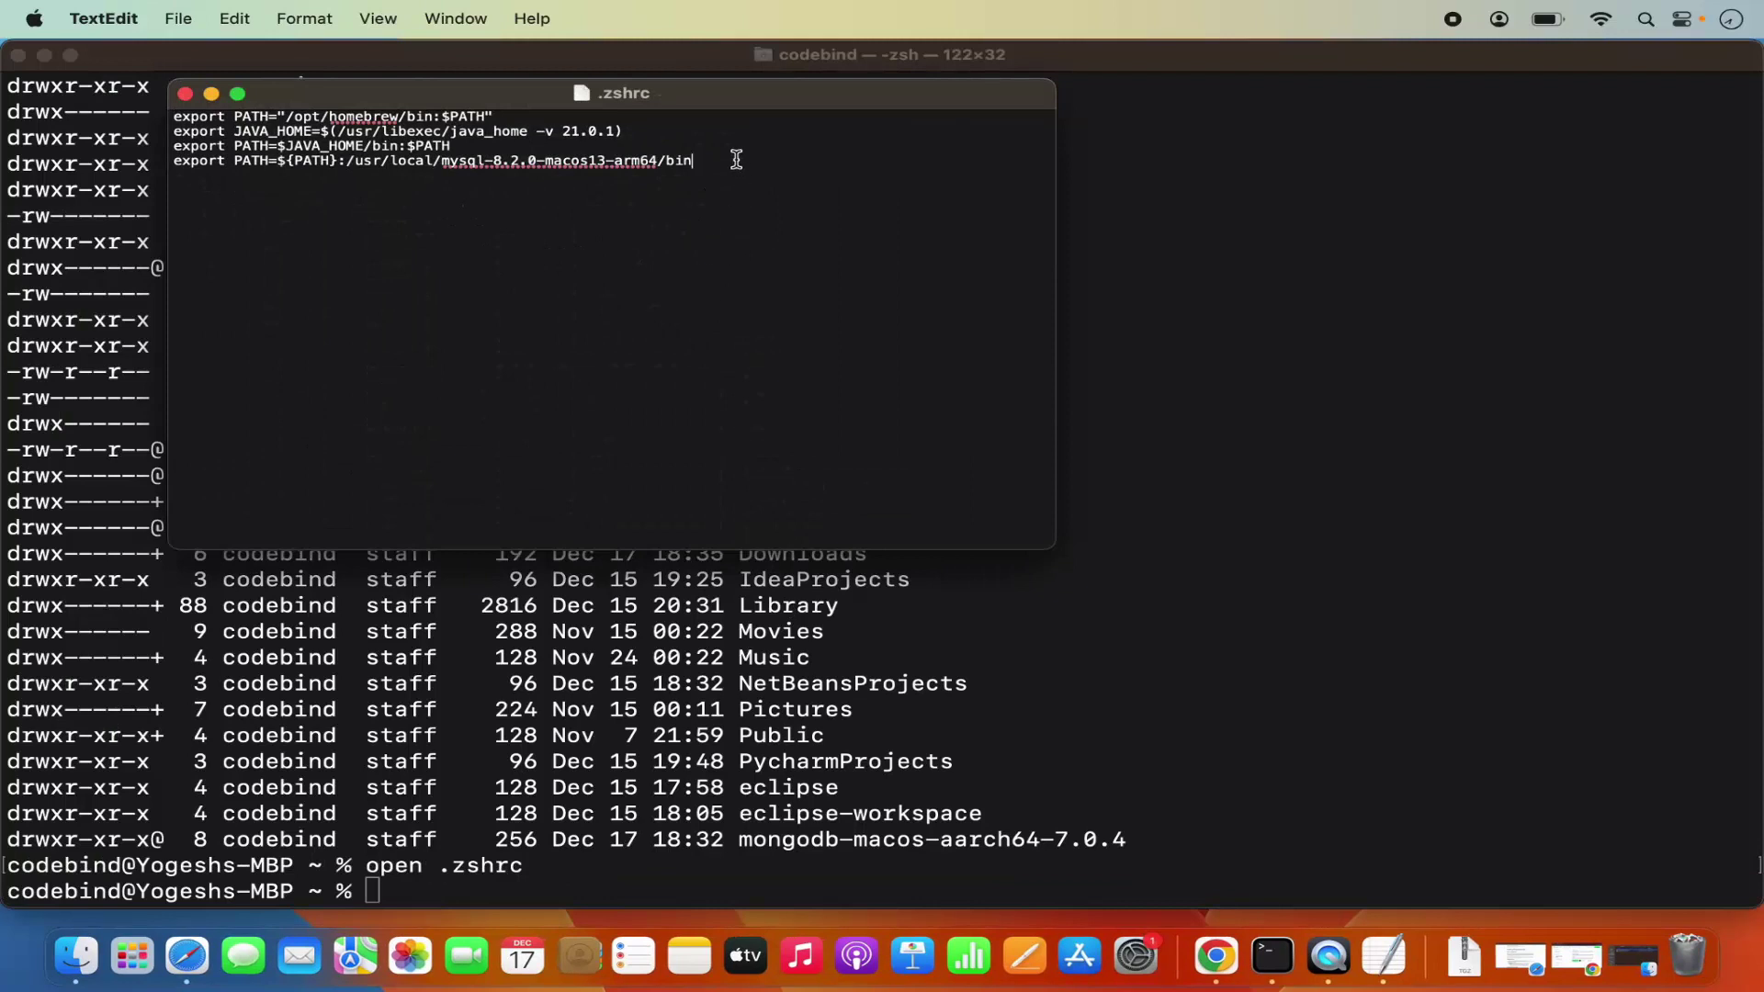
key(super+a)
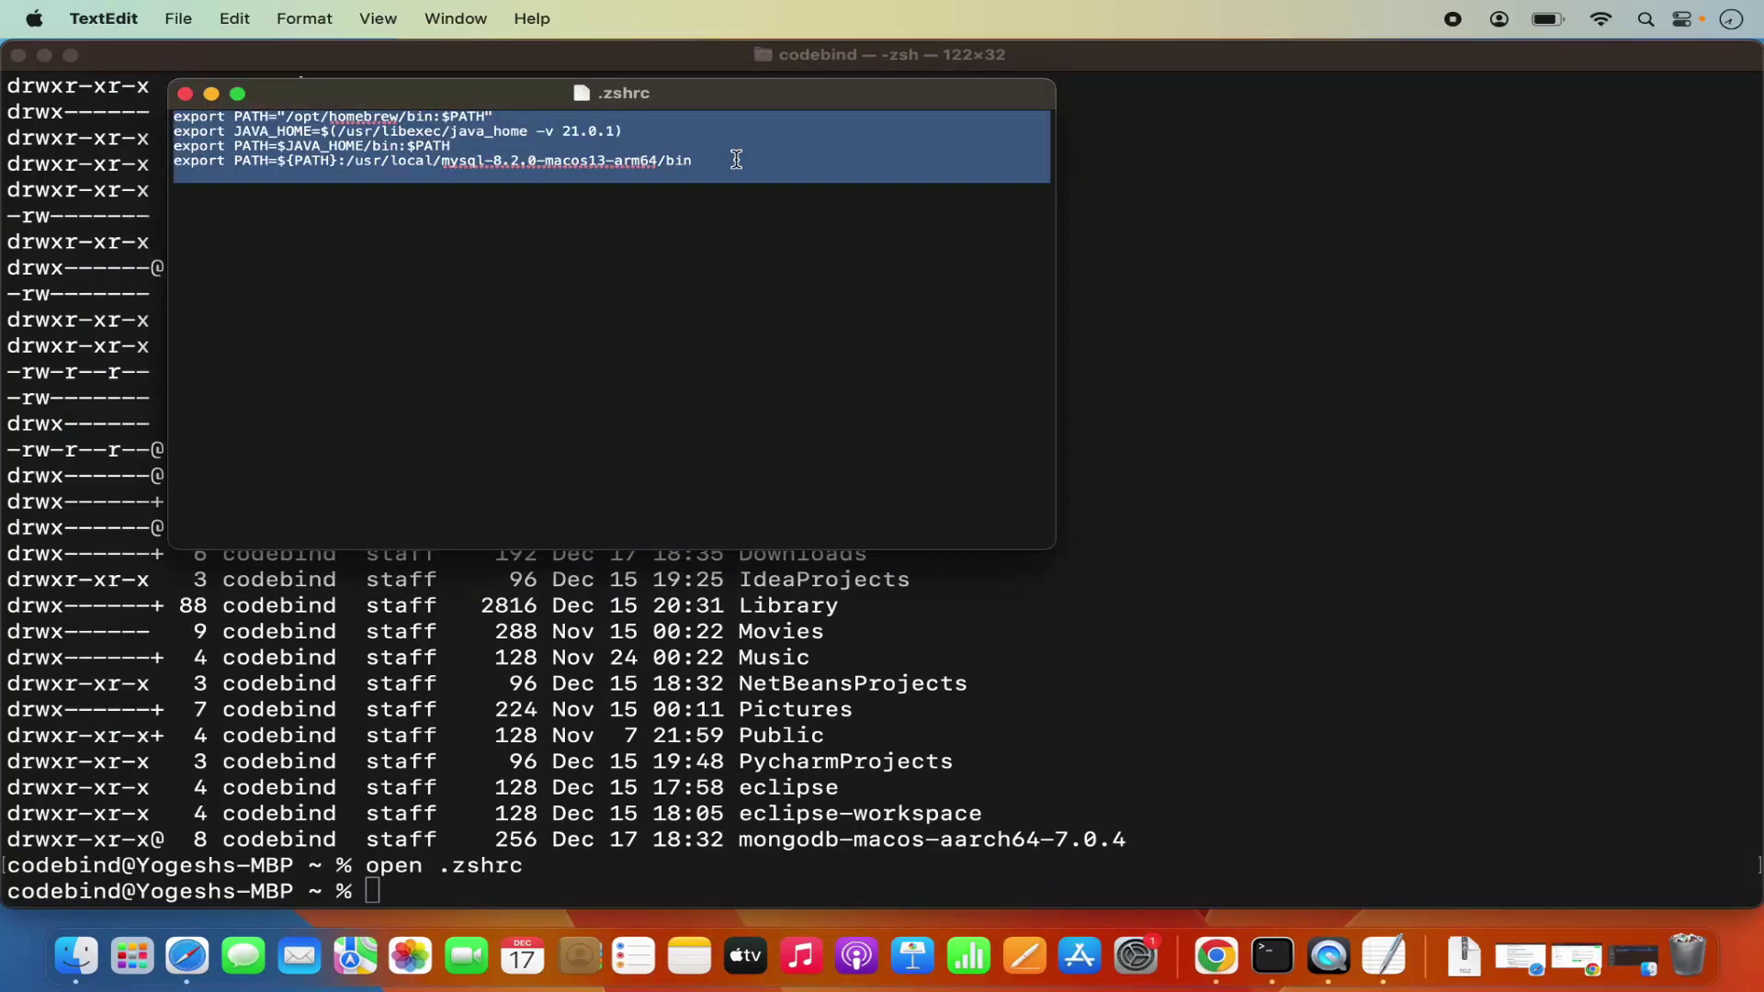
key(super+plus)
key(super+plus)
key(super+plus)
key(super+plus)
key(ctrl+super+f)
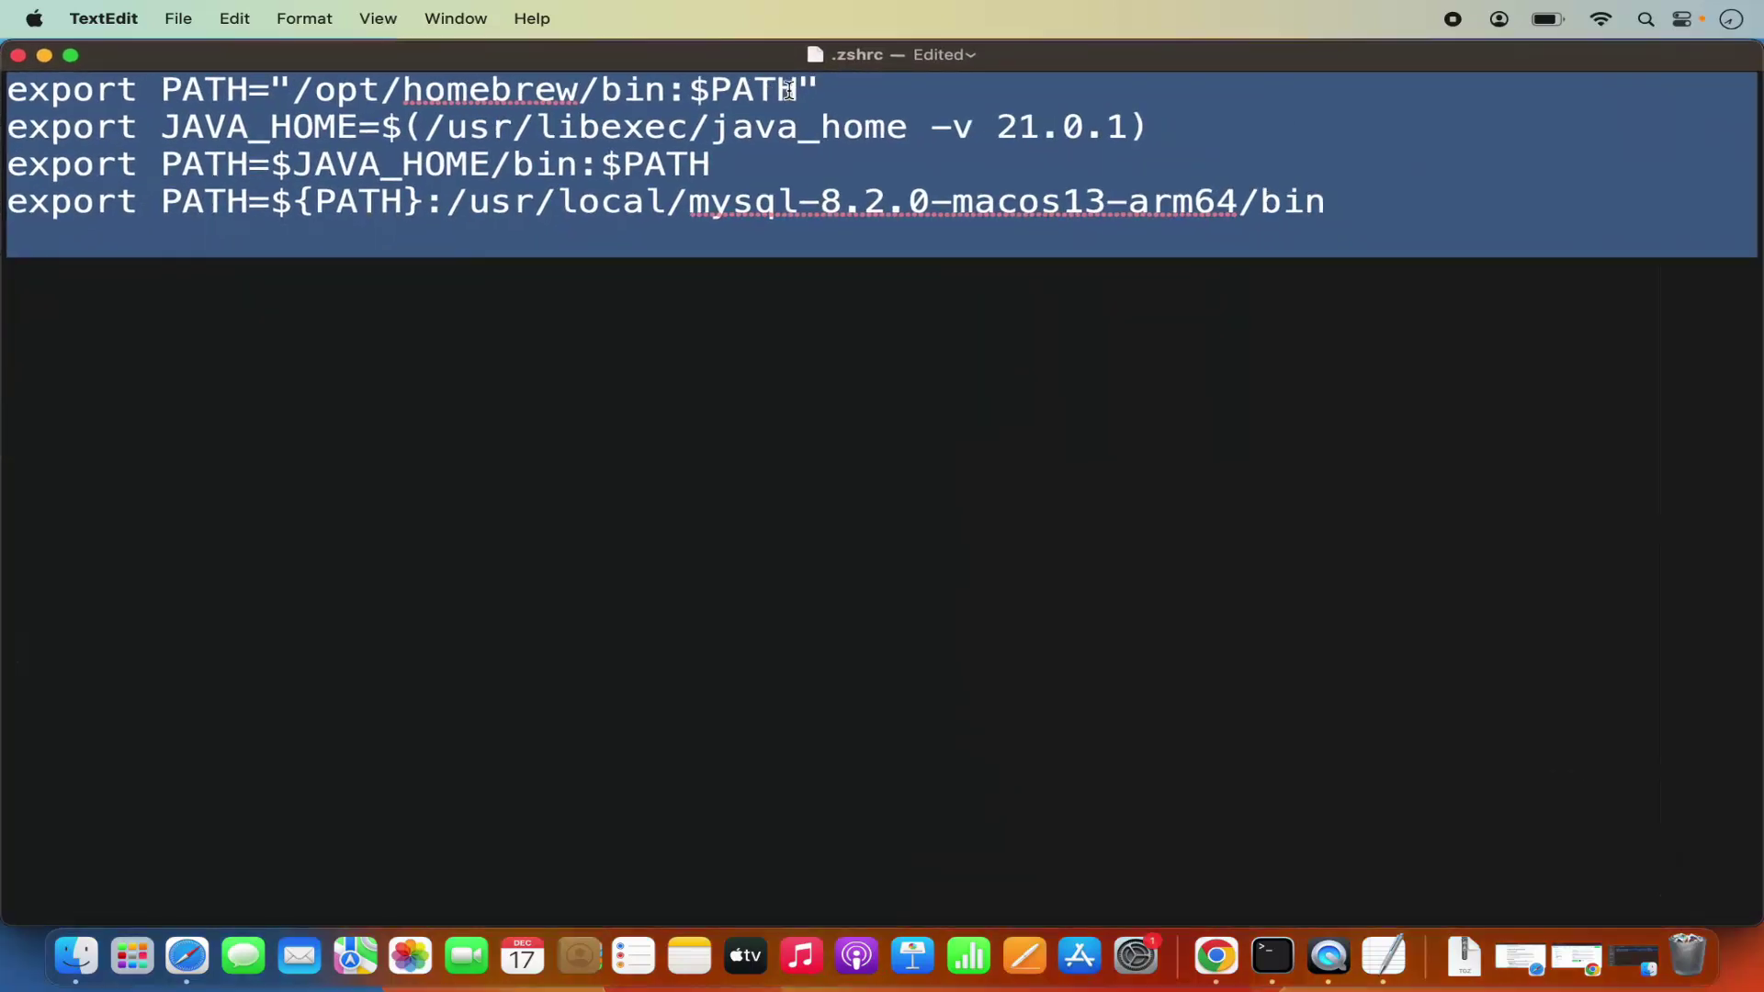
click(678, 239)
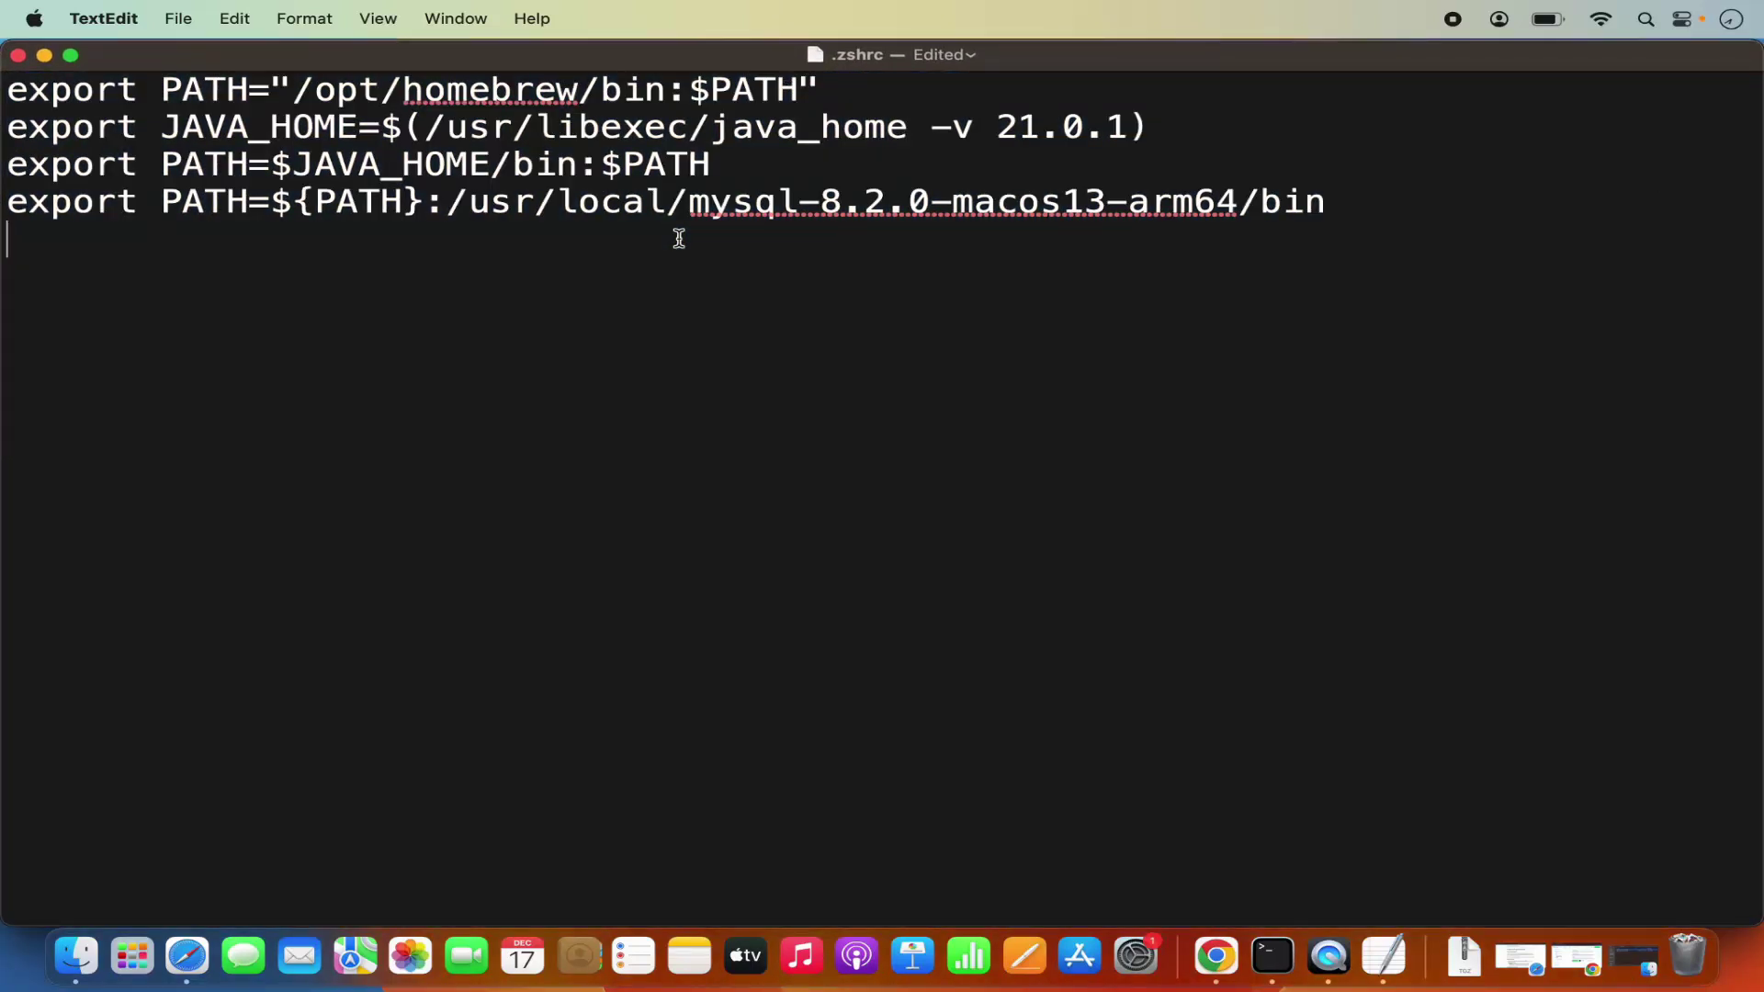
Search Spotlight for /Users/ and open the Users folder in Finder.
click(1643, 25)
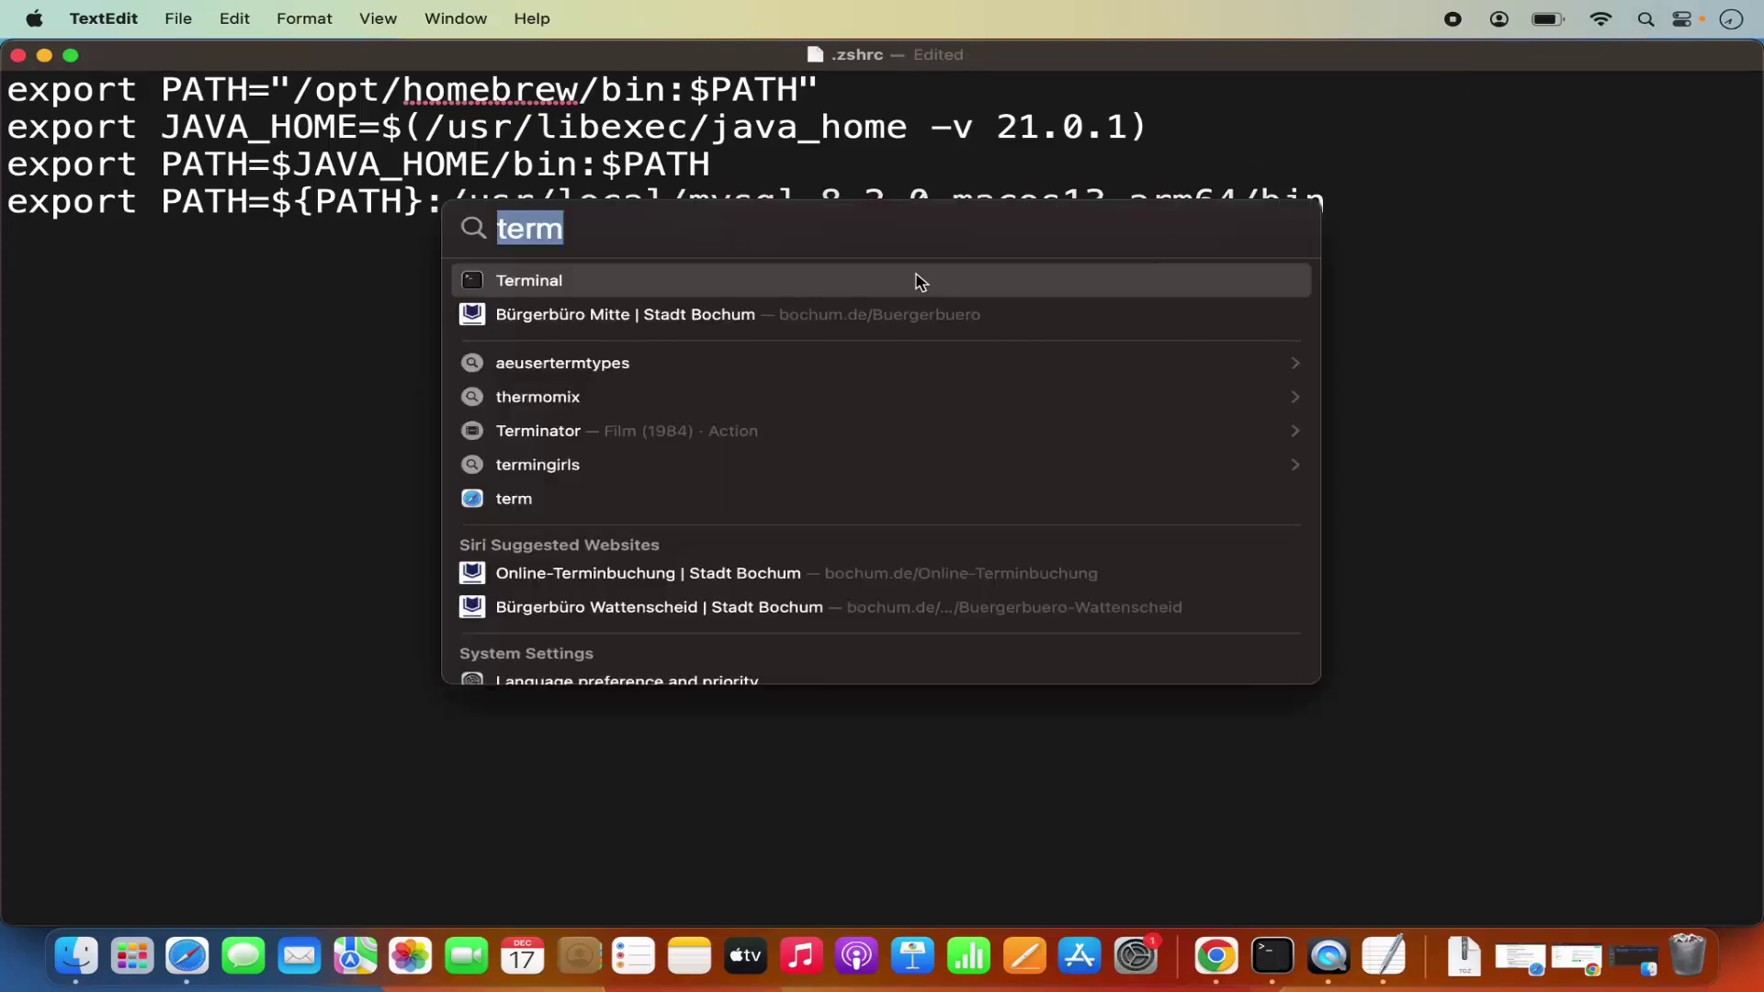
key(BackSpace)
text(/u)
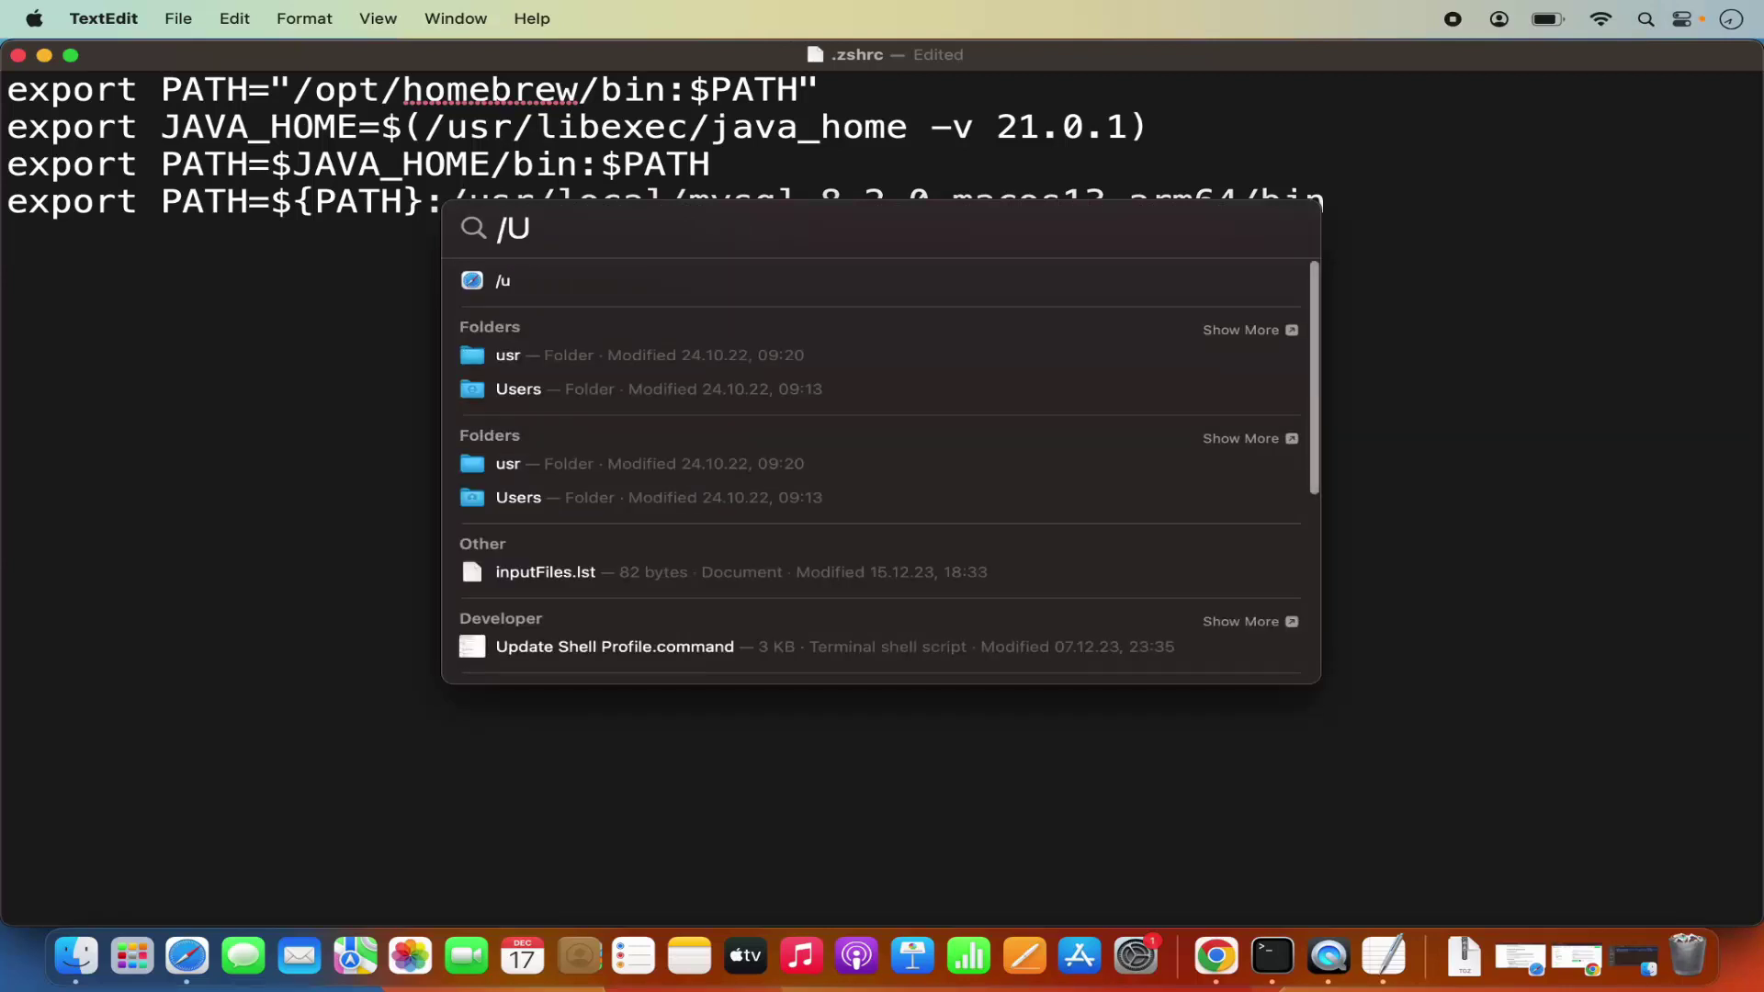
text(sers/)
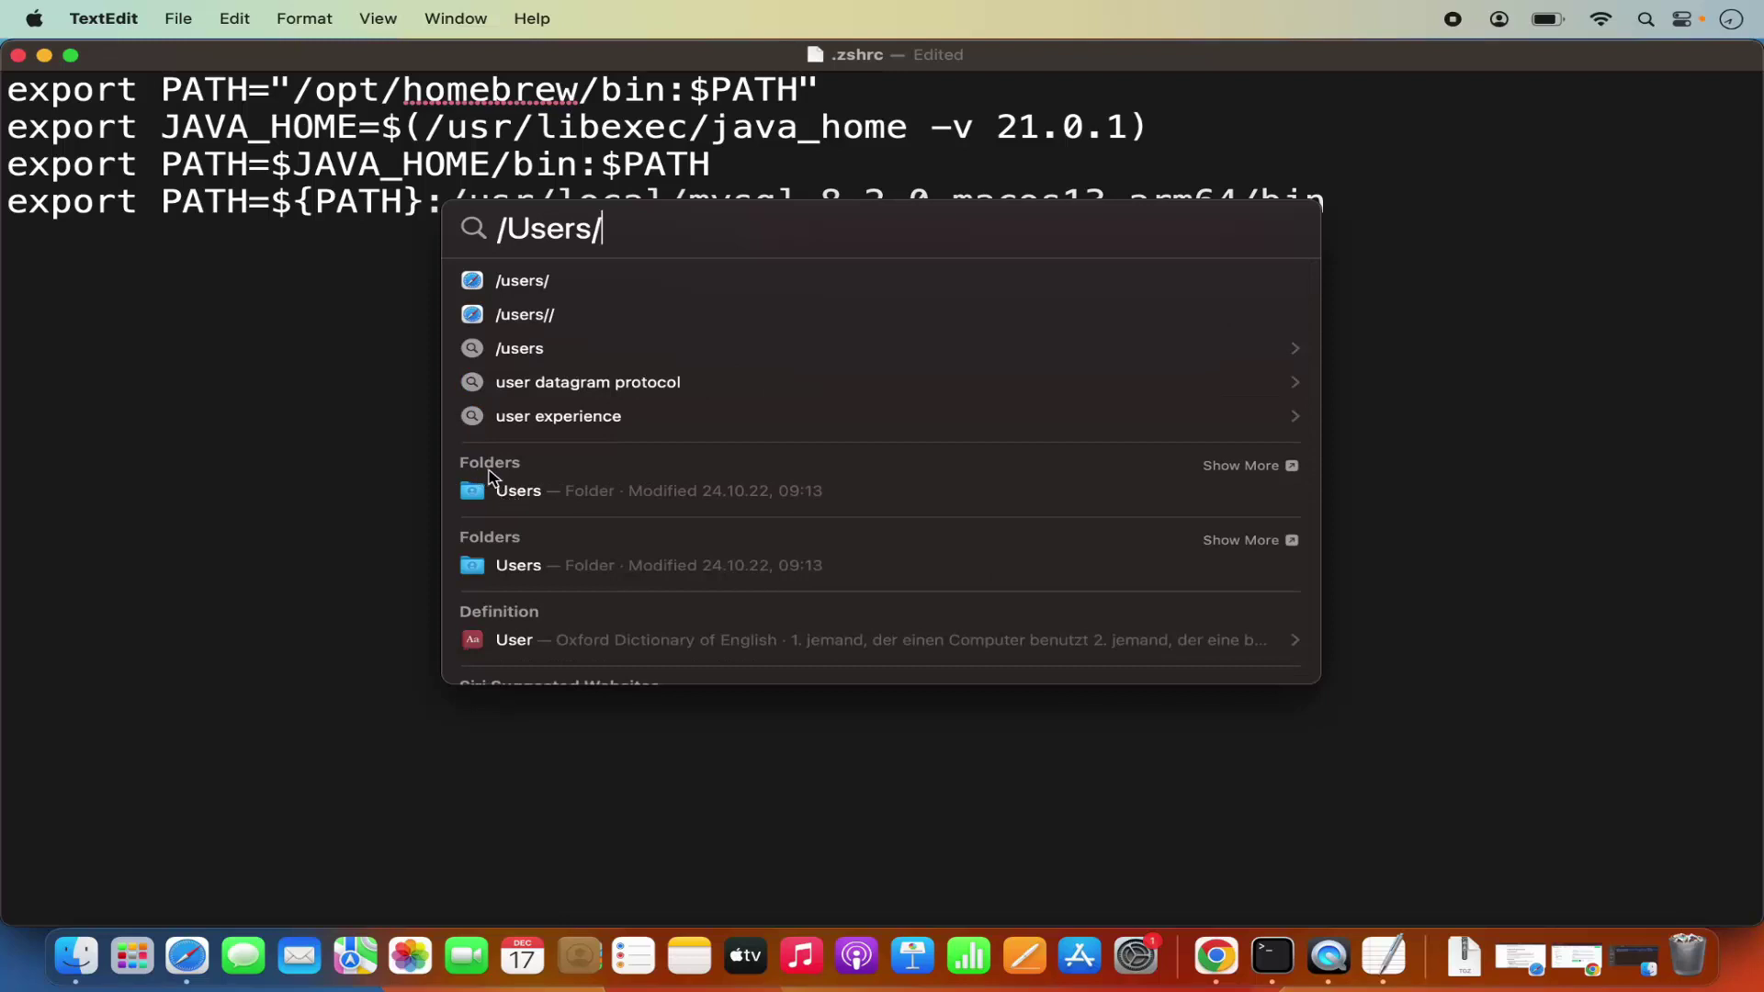
double_click(510, 489)
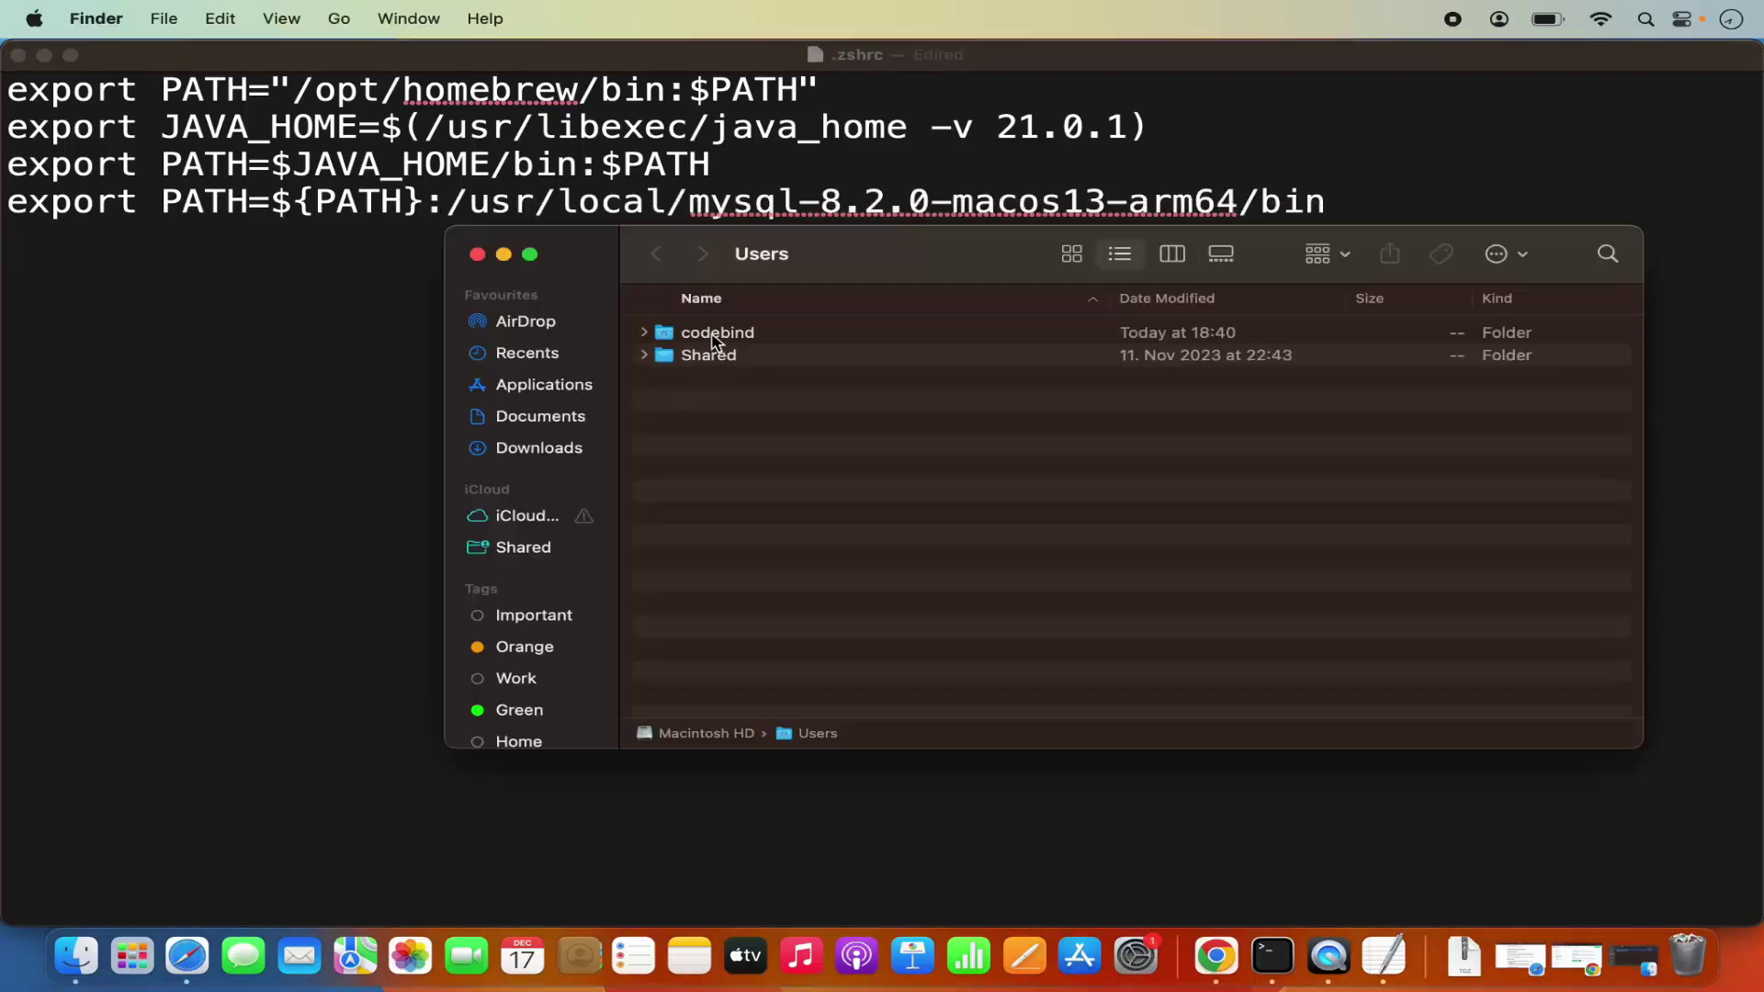
Open the bin folder inside codebind's mongodb-macos-aarch64-7.0.4 folder.
click(714, 338)
double_click(714, 338)
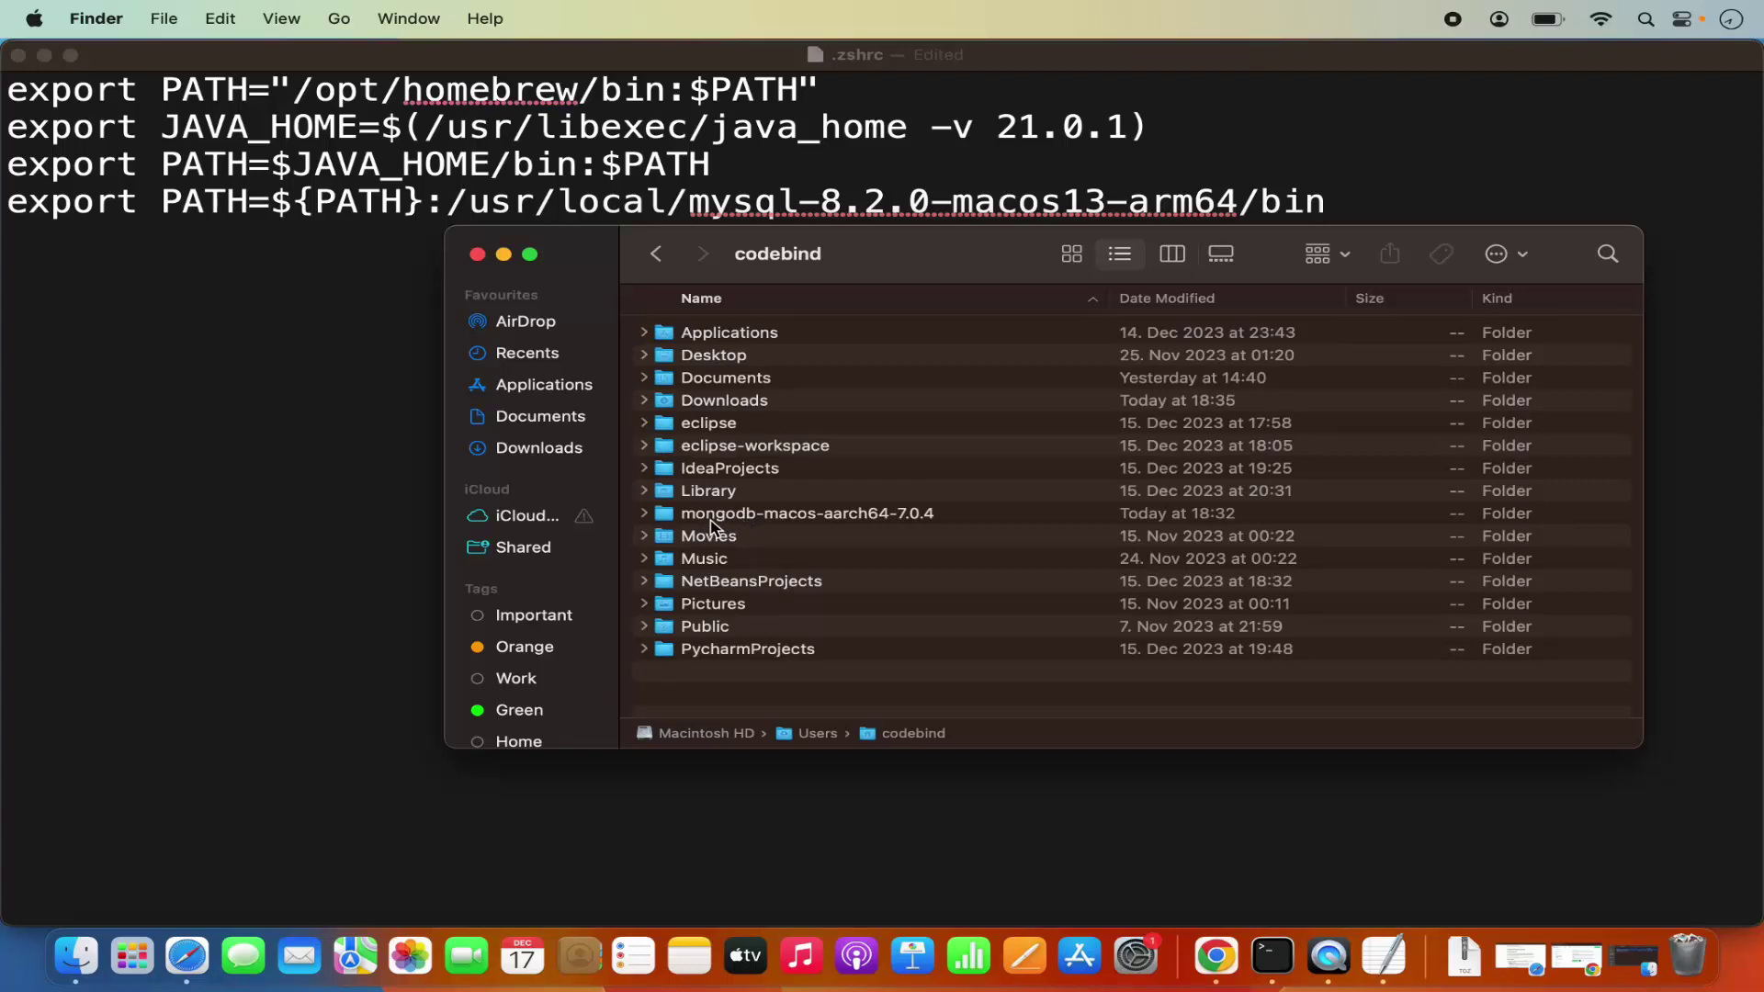
double_click(756, 516)
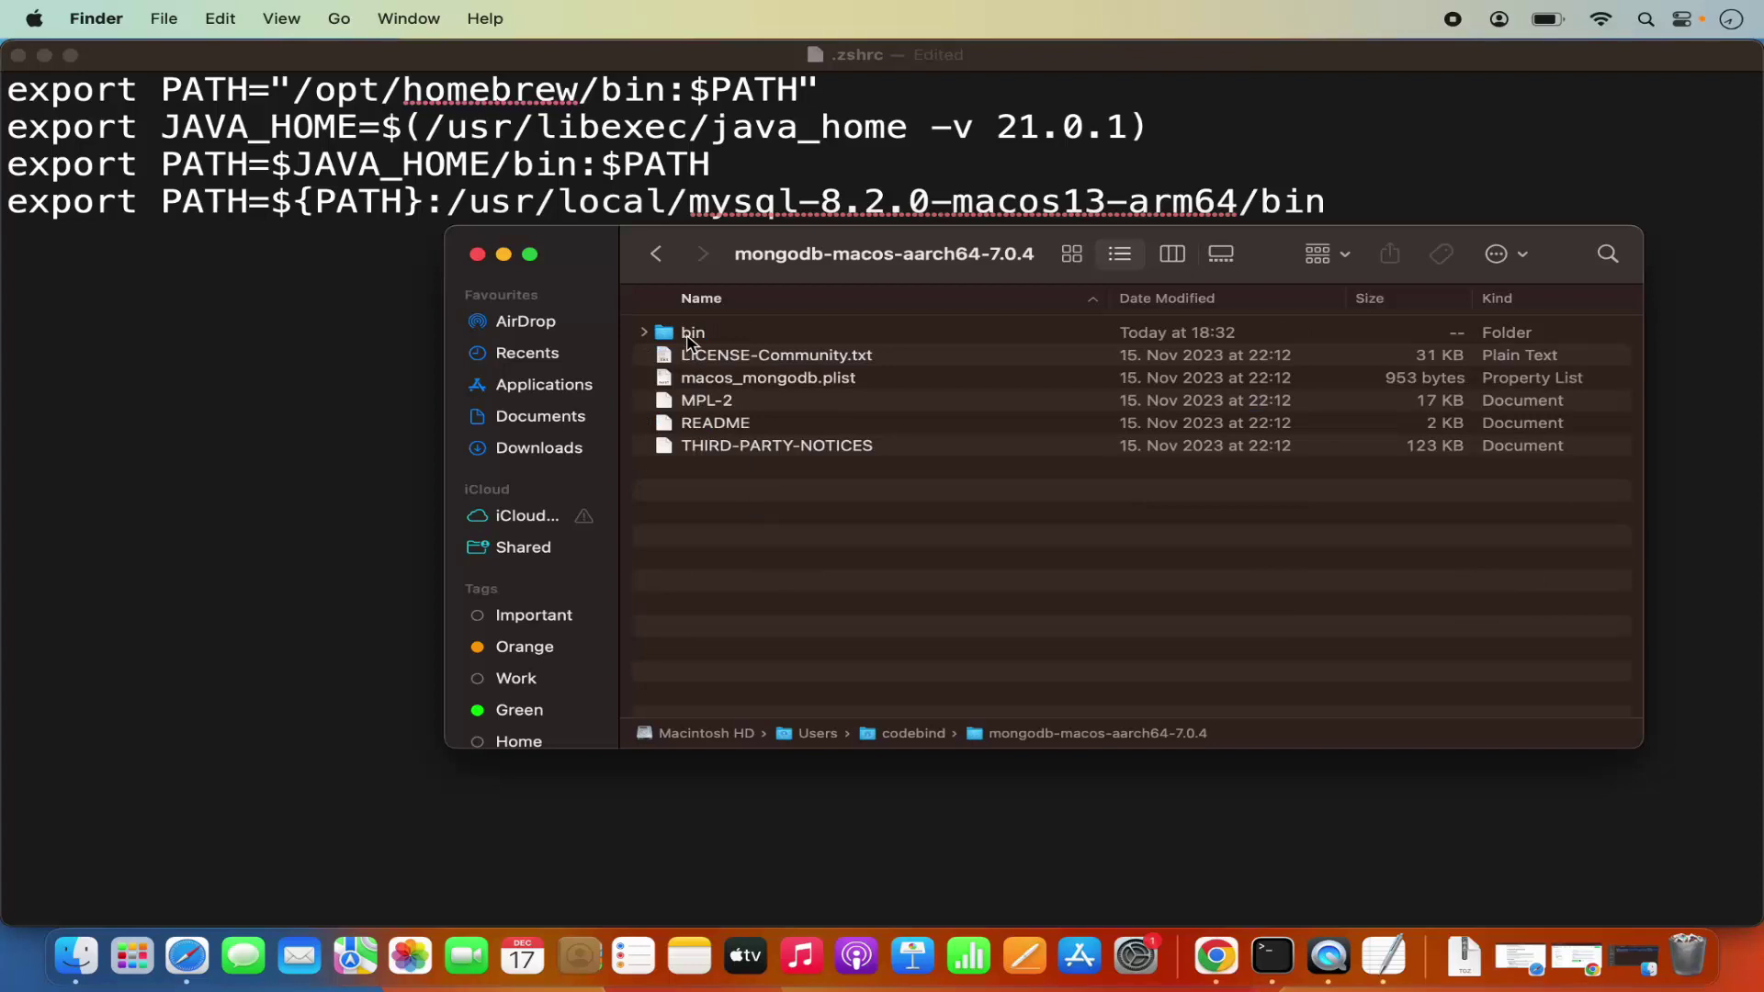
double_click(692, 335)
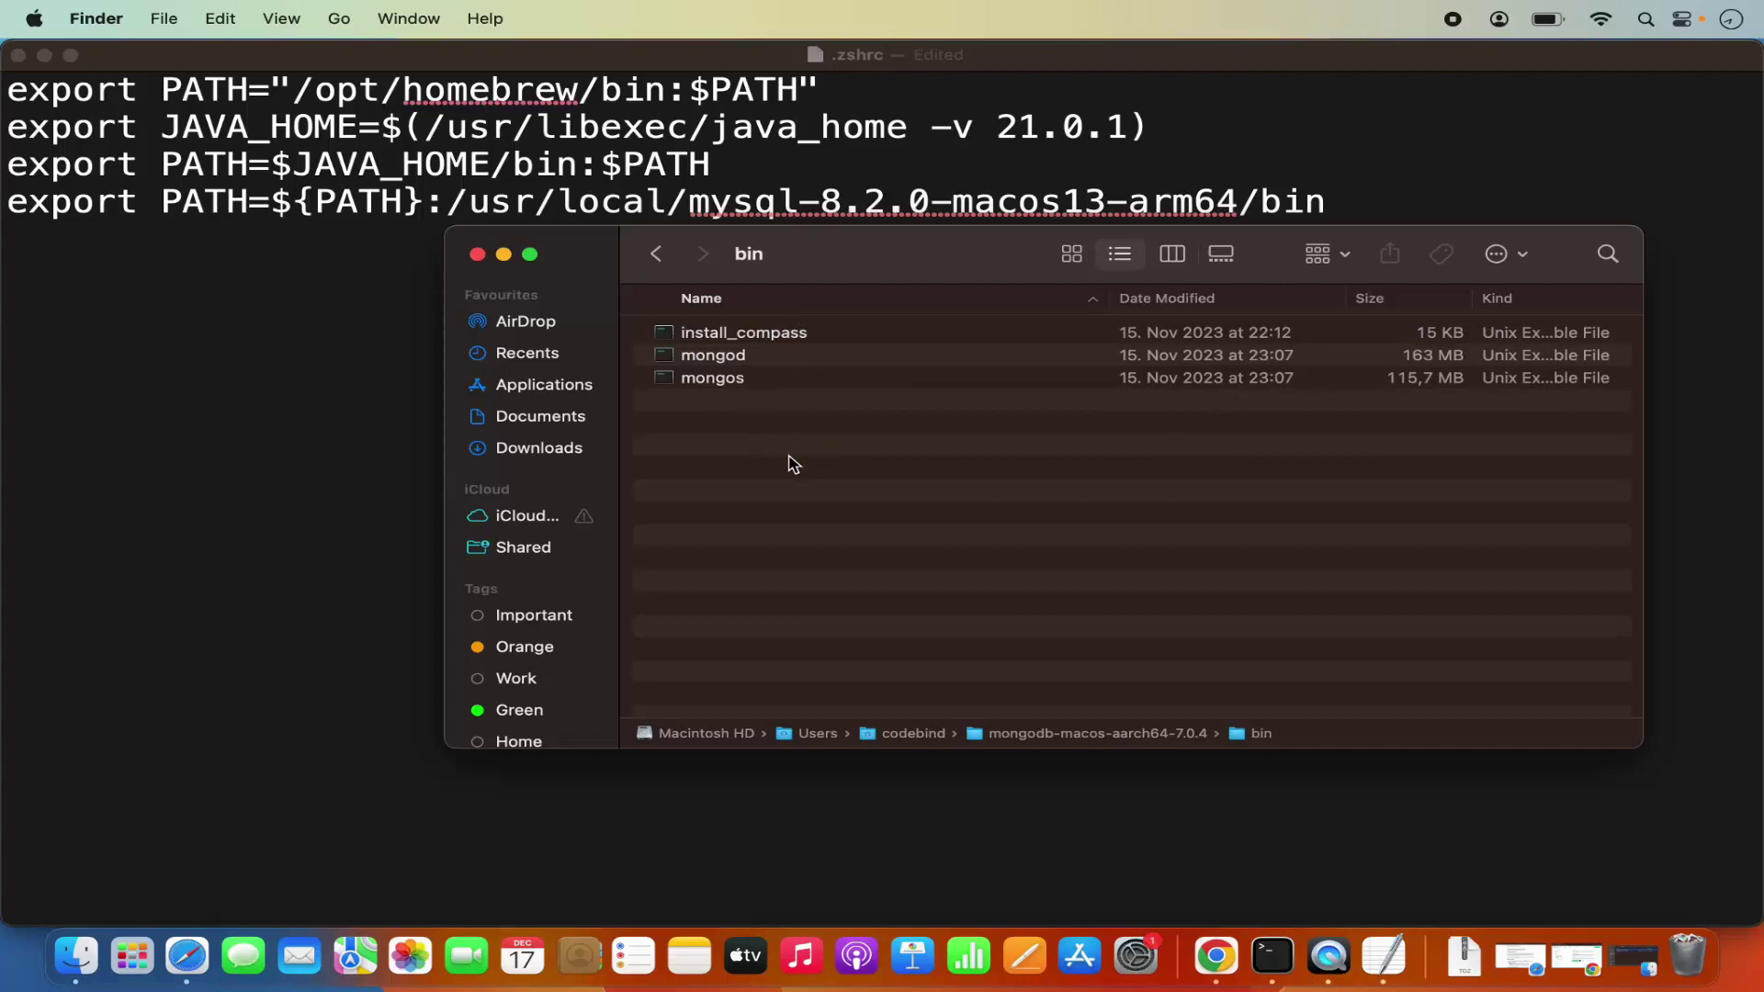
Hide the path bar of the bin folder window and show it again.
key(alt+super+p)
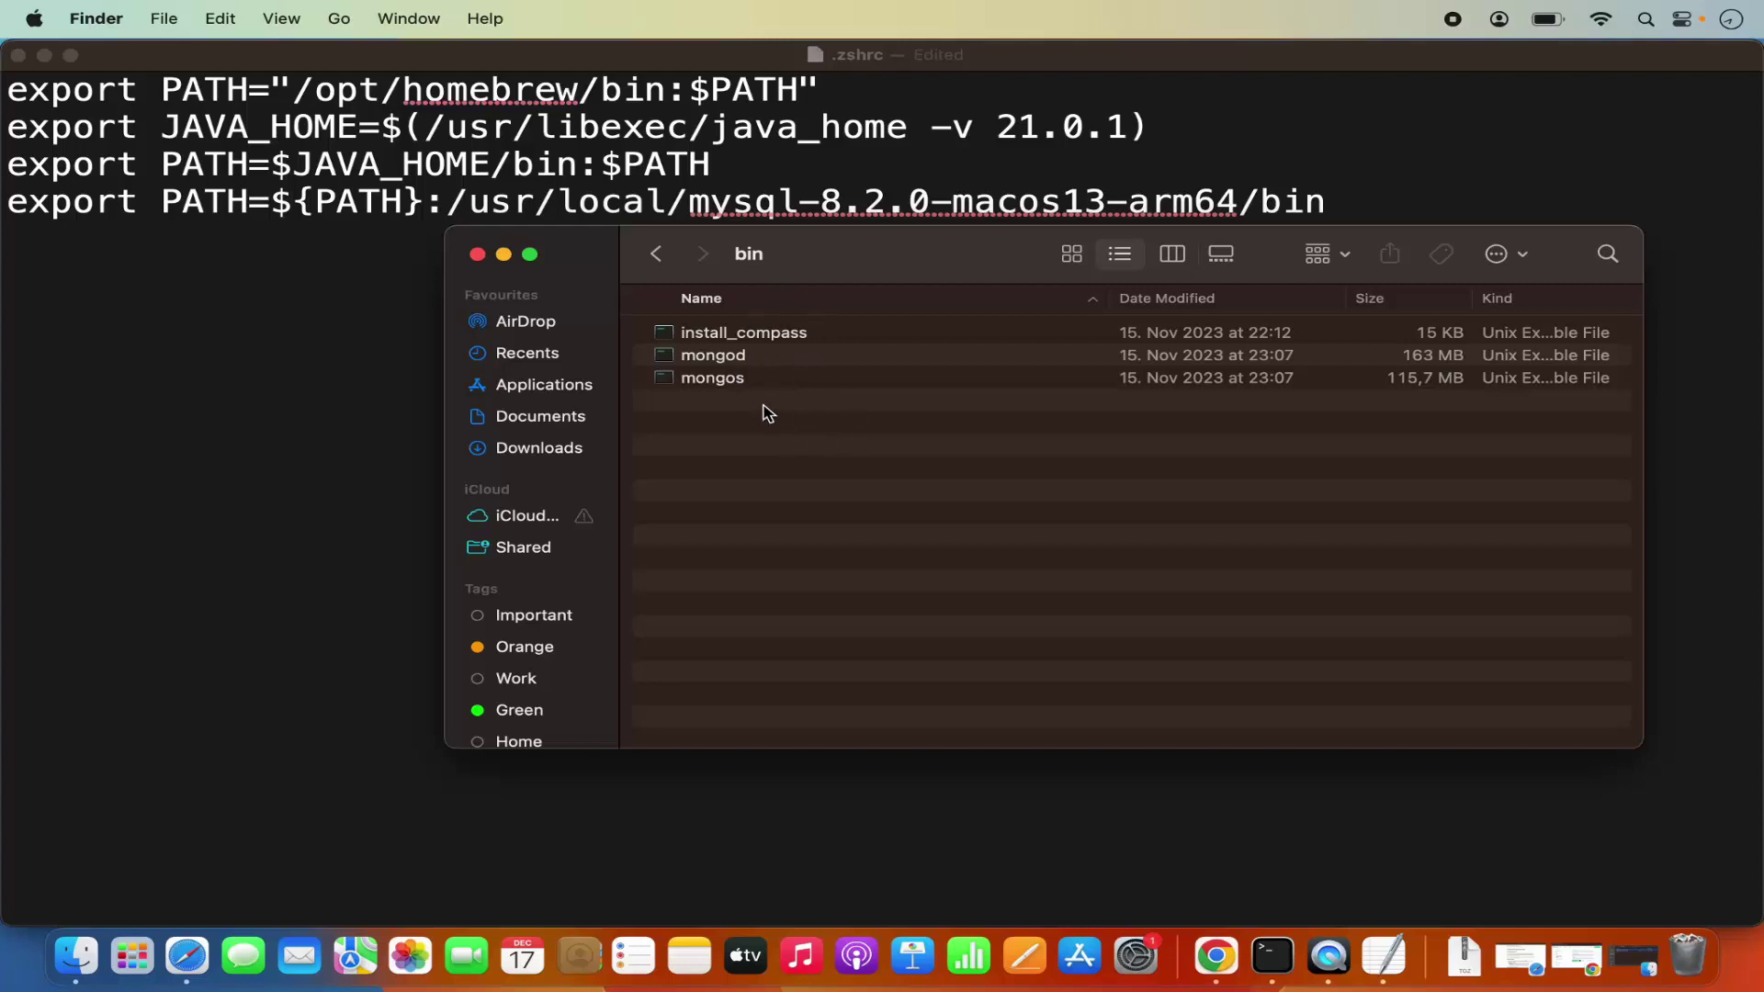
click(283, 22)
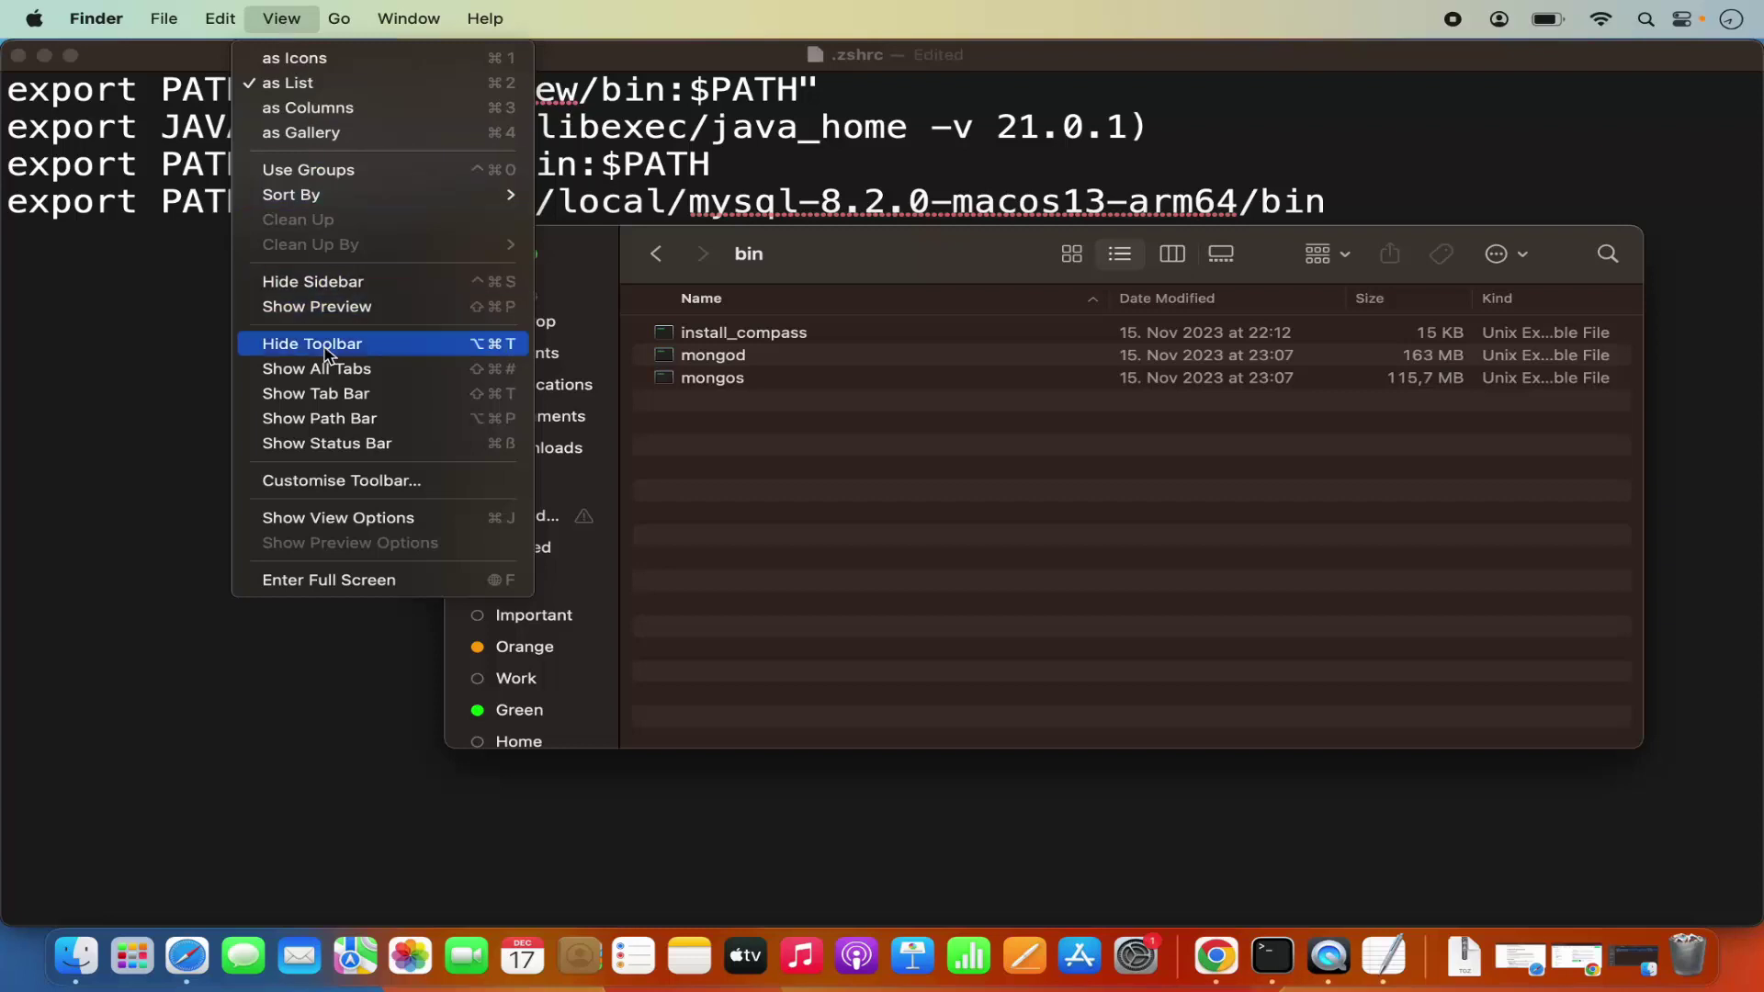
click(336, 427)
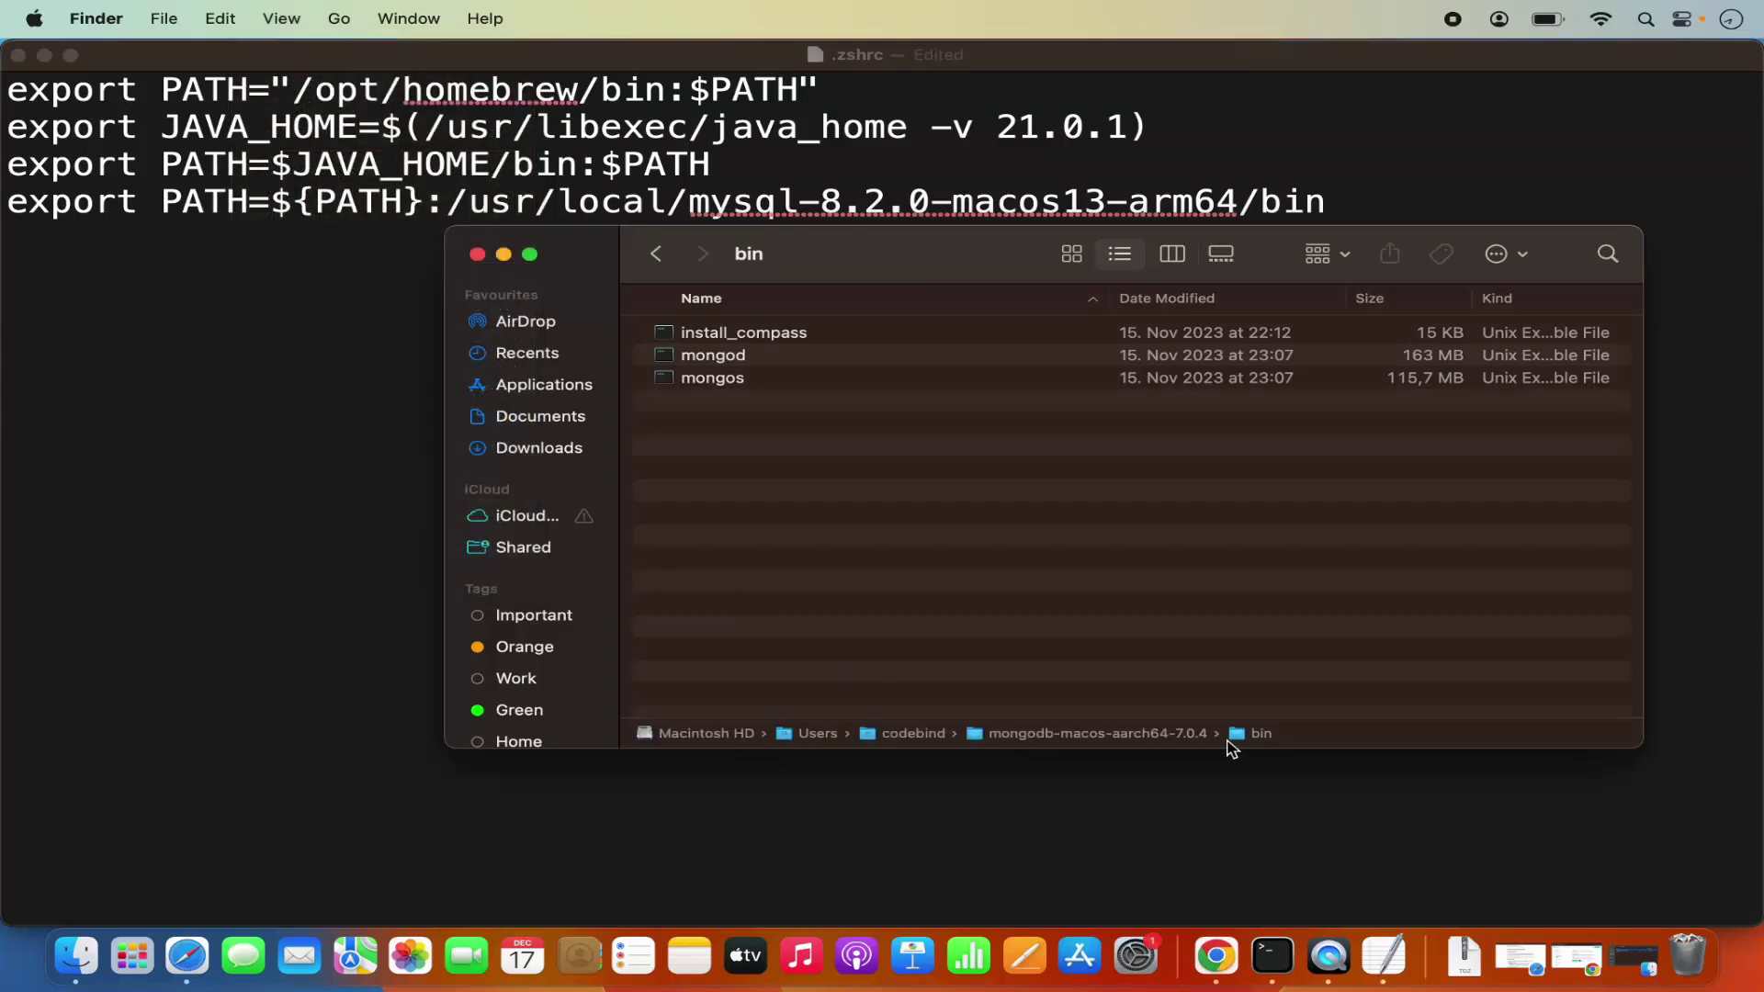
Copy the bin folder's pathname and paste it onto the empty last line of the .zshrc file.
right_click(1259, 735)
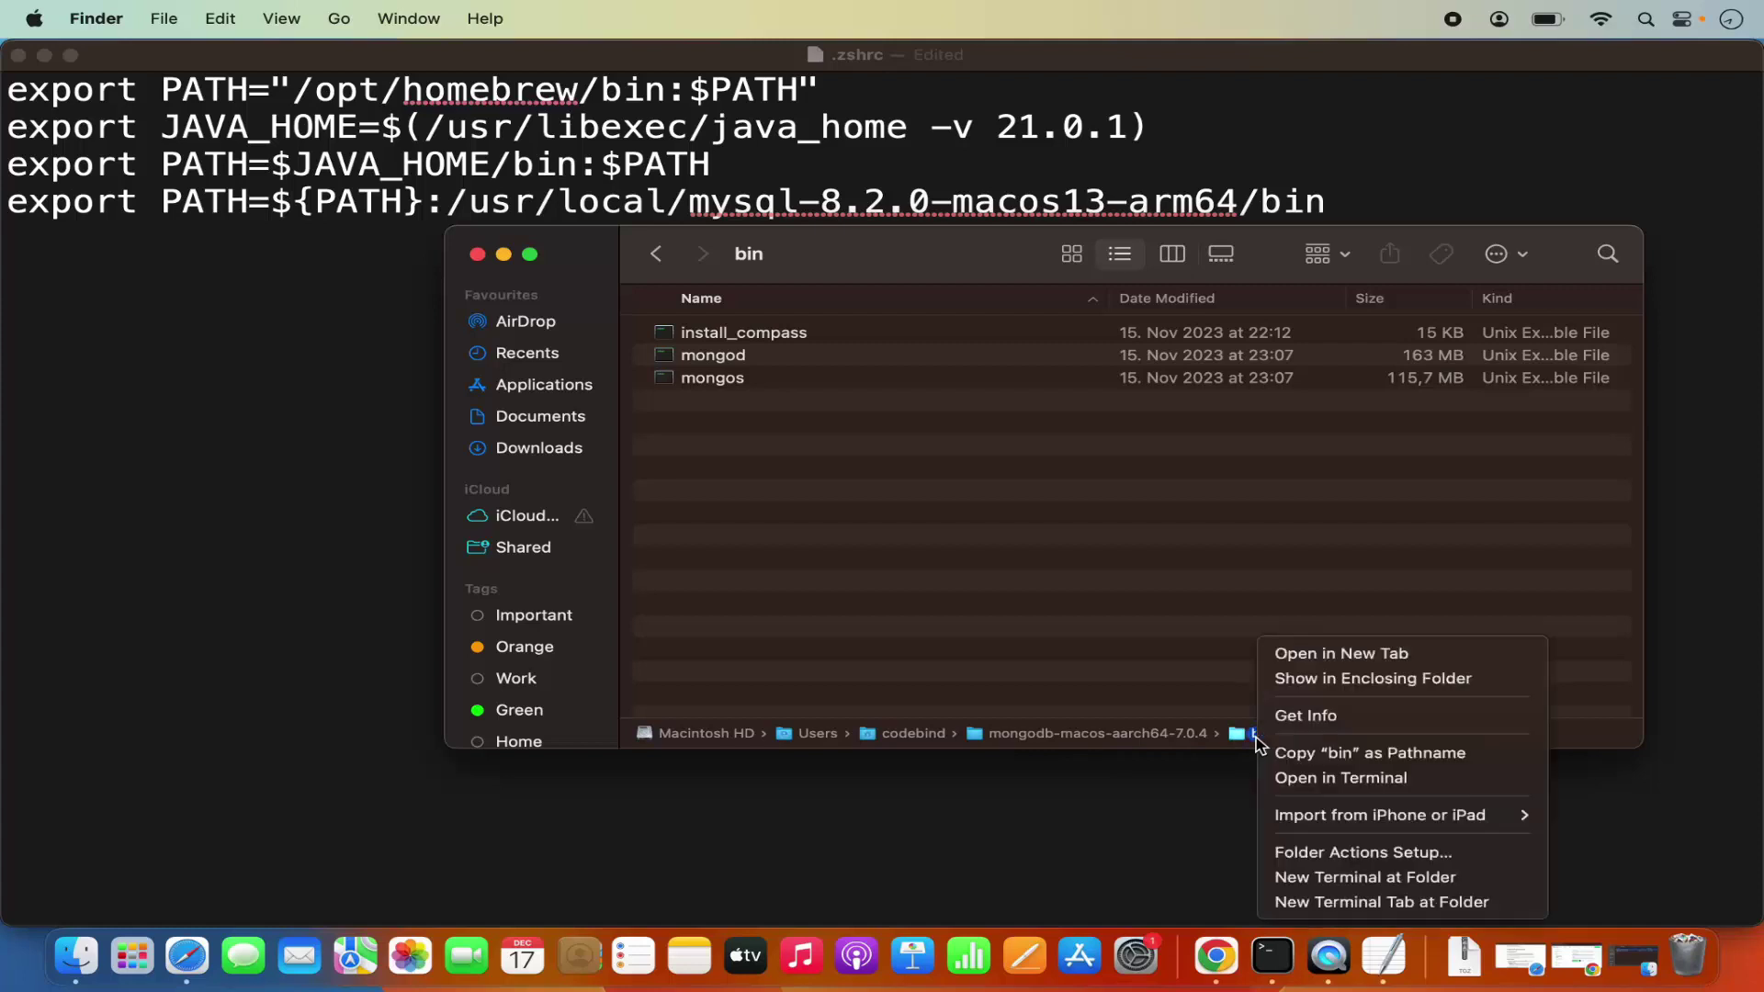
click(1308, 753)
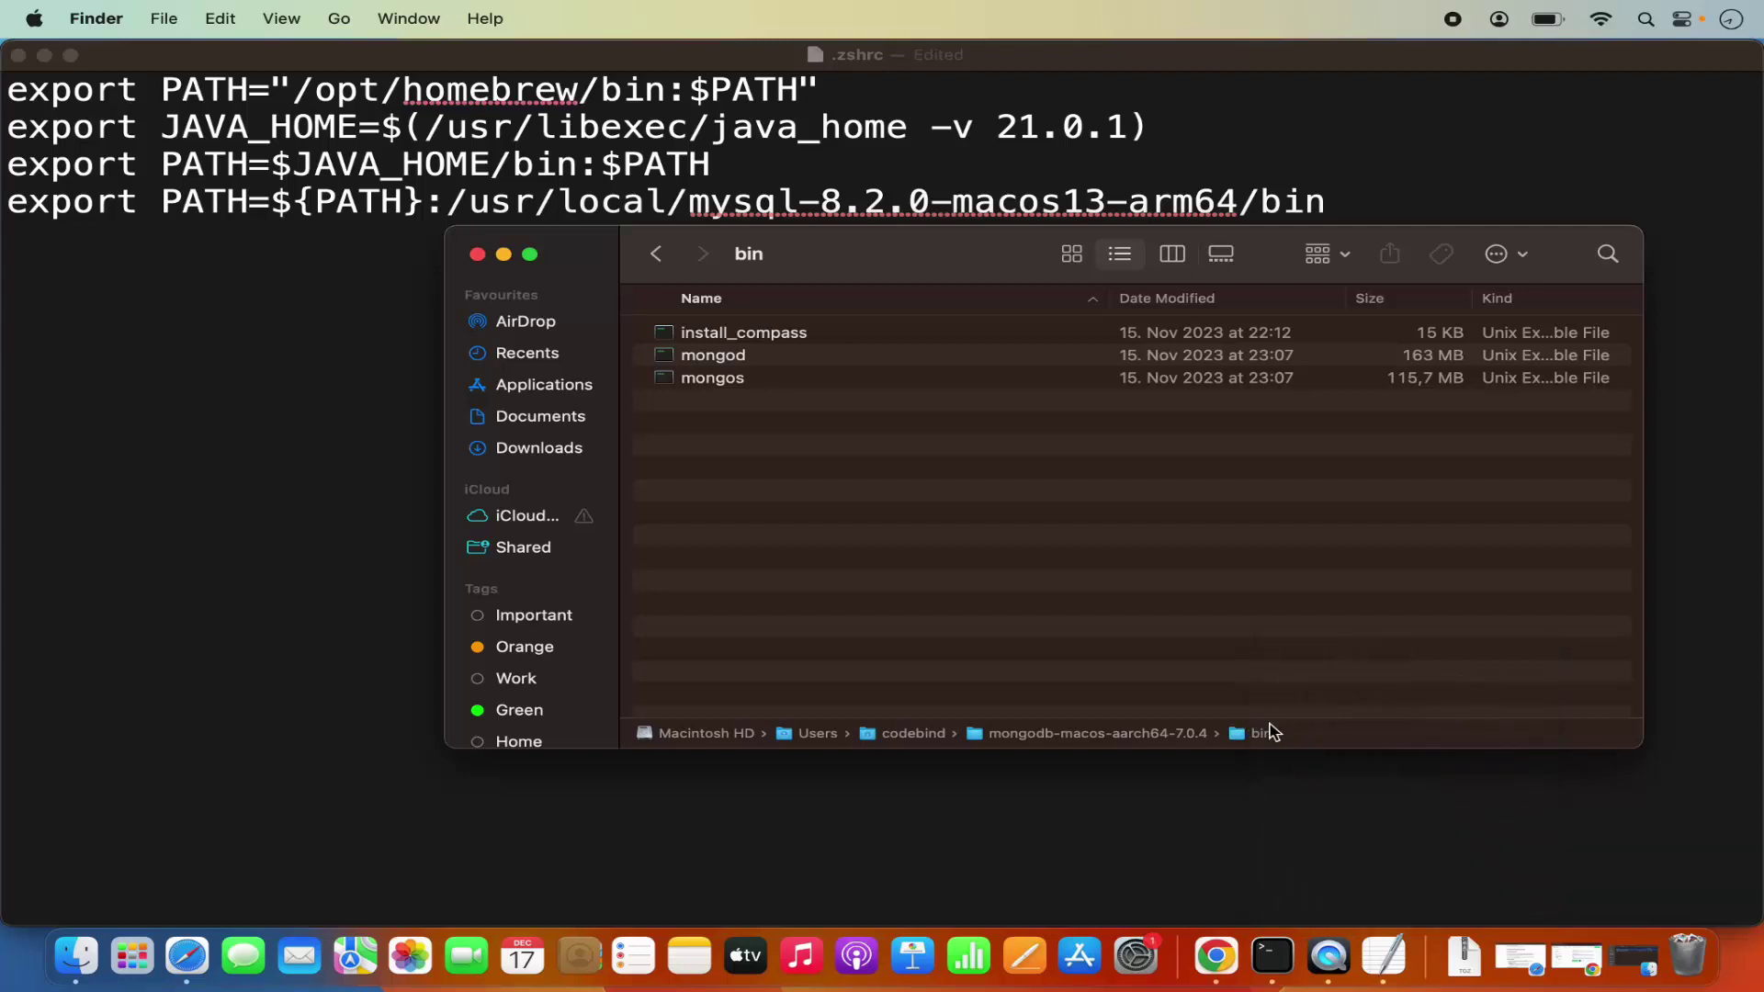
click(375, 354)
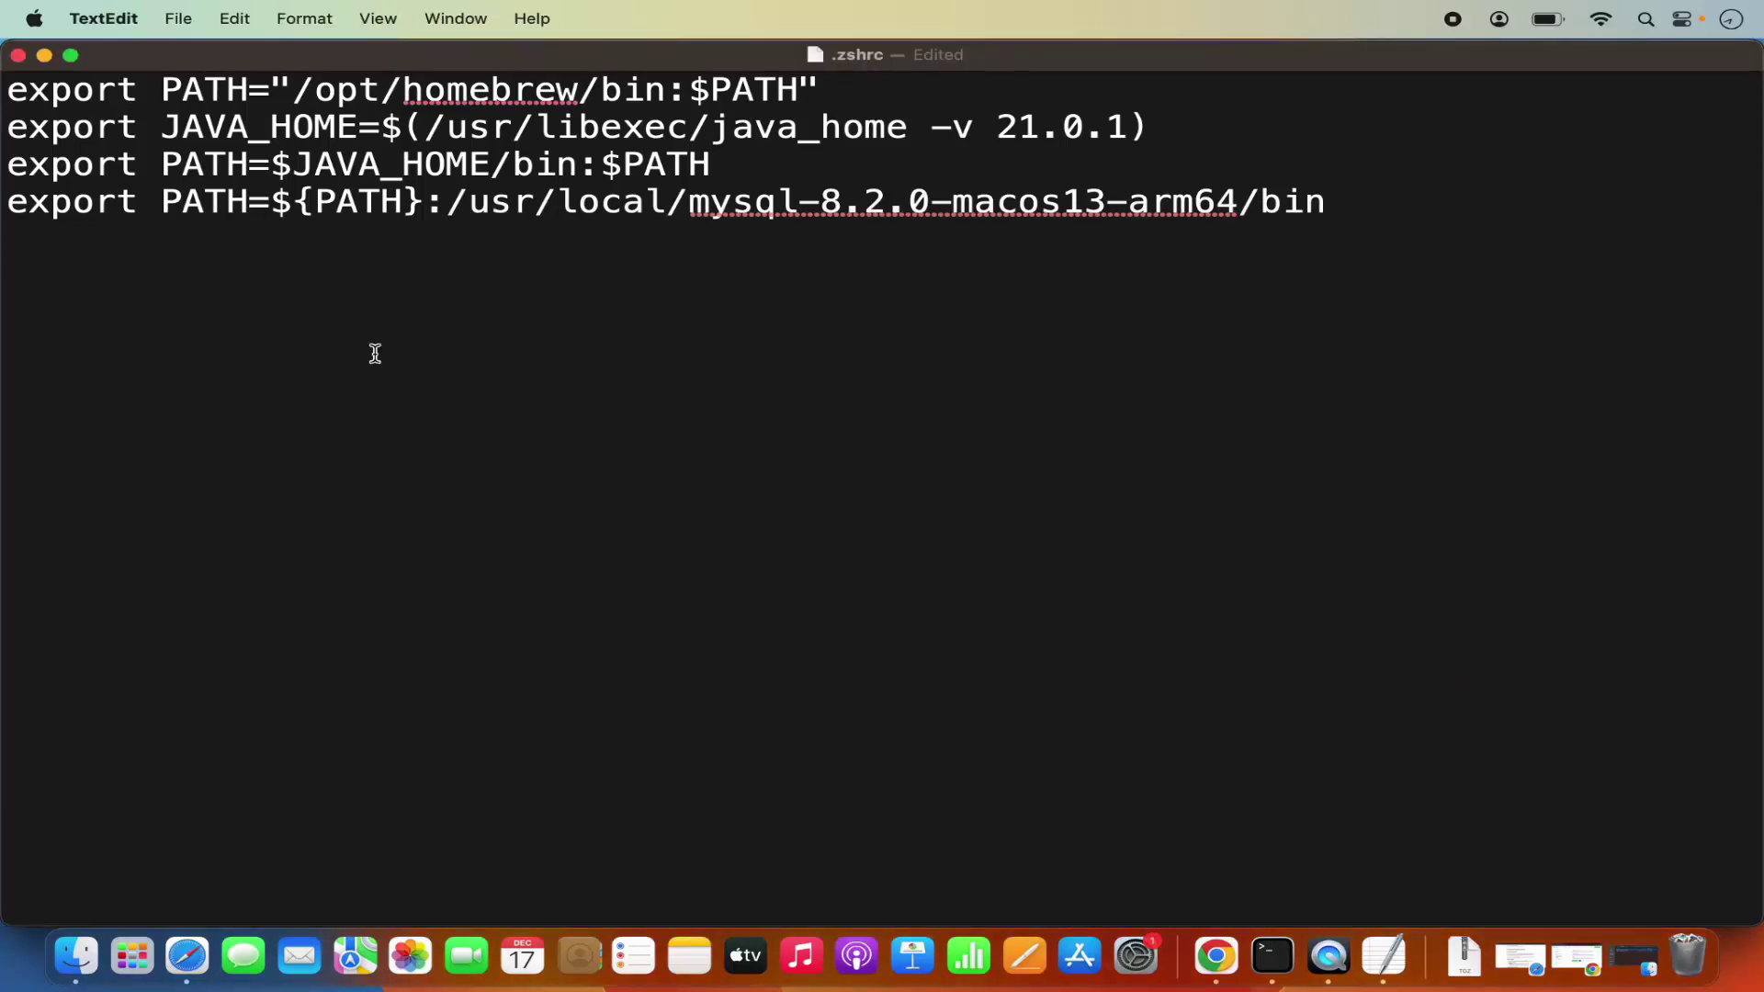
key(super+v)
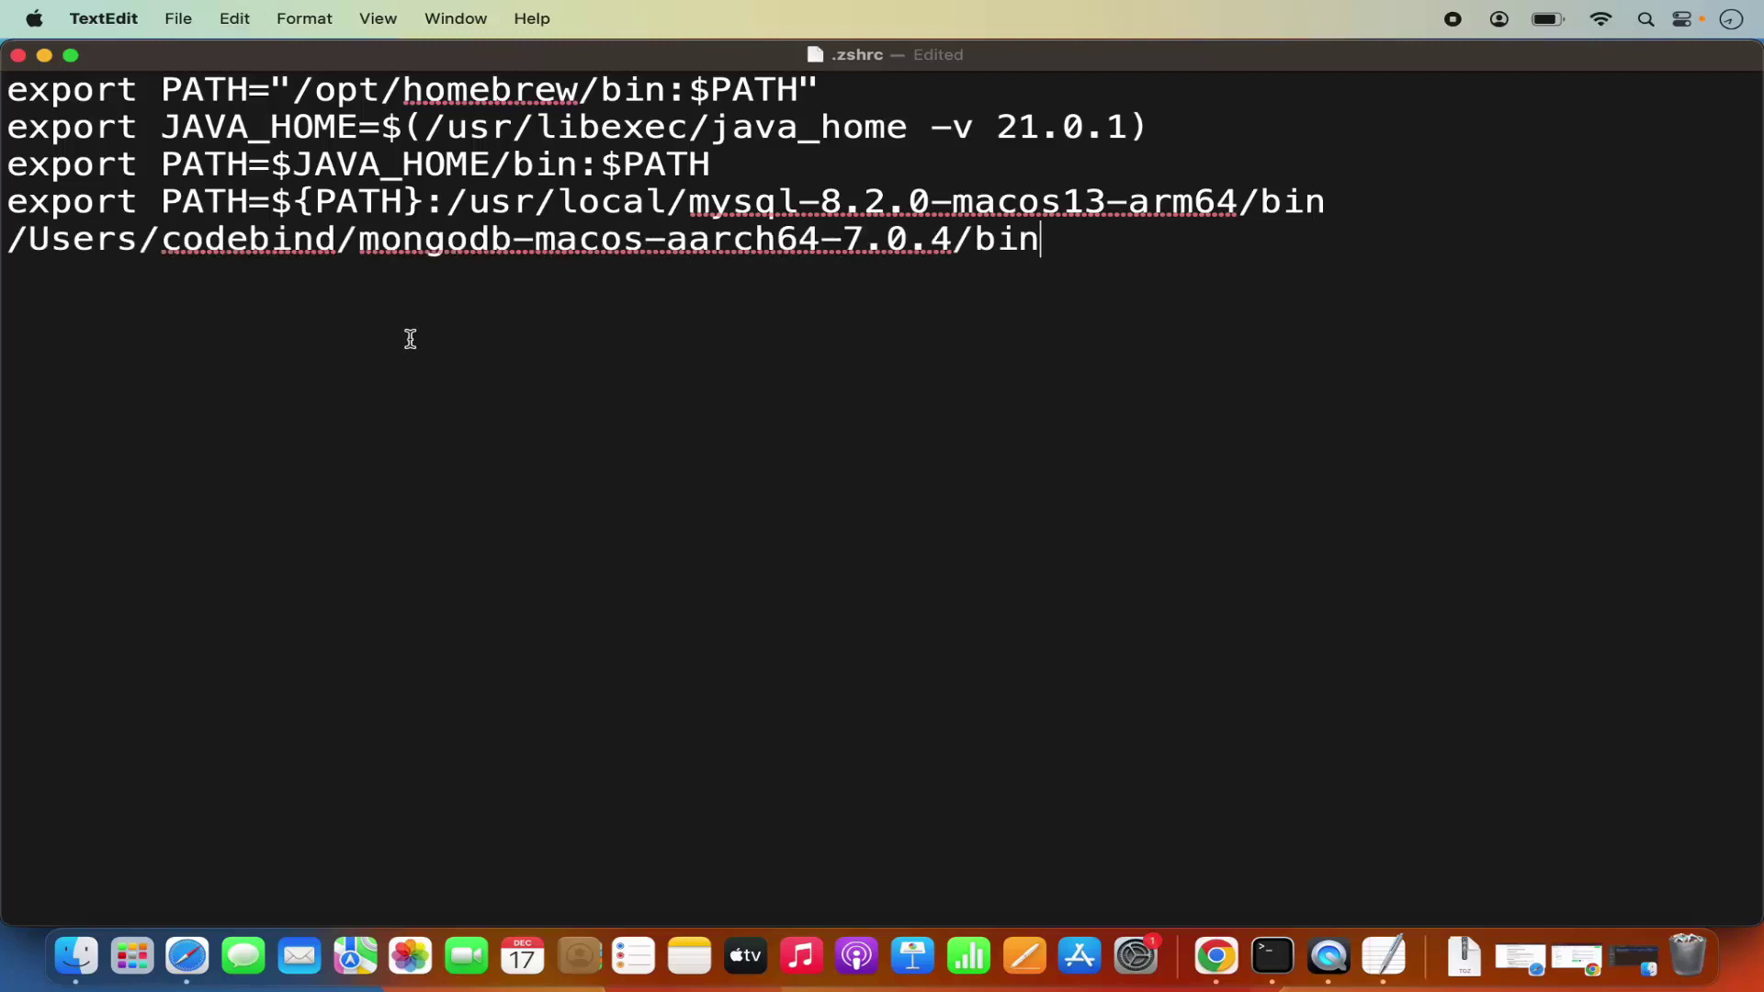
Prefix the pasted MongoDB bin path with export PATH=${PATH}: and make sure export is all lowercase.
click(12, 241)
text(export)
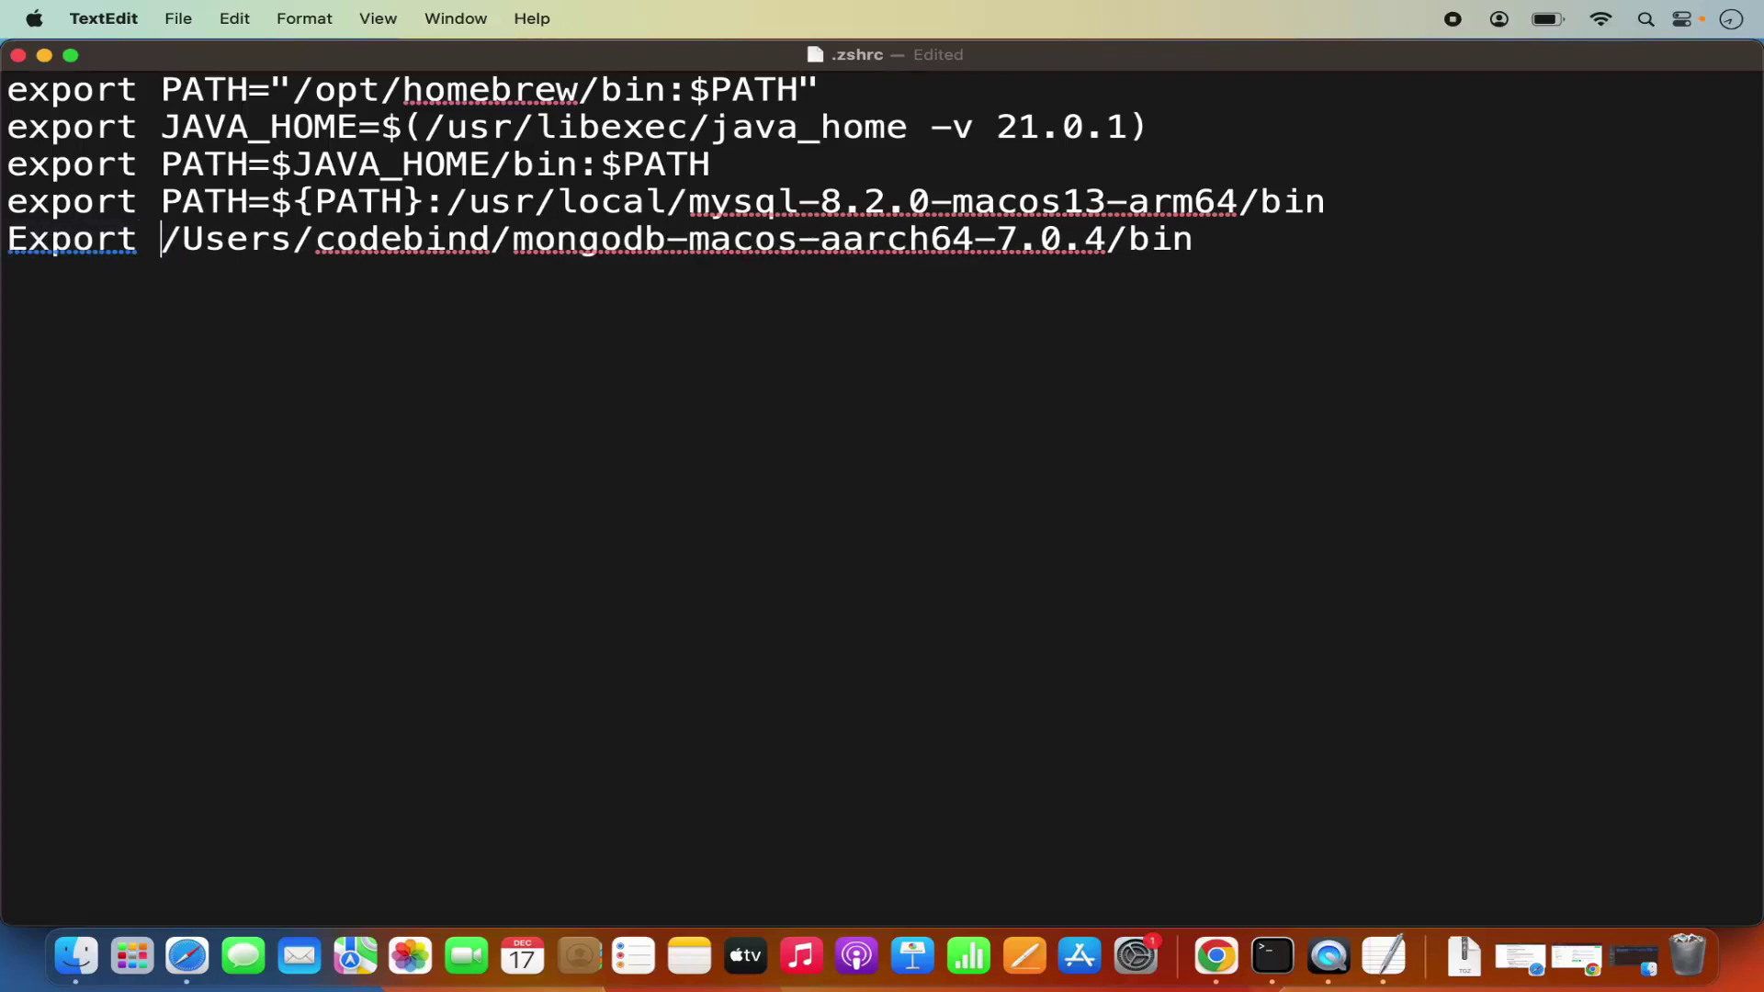
text( PATH)
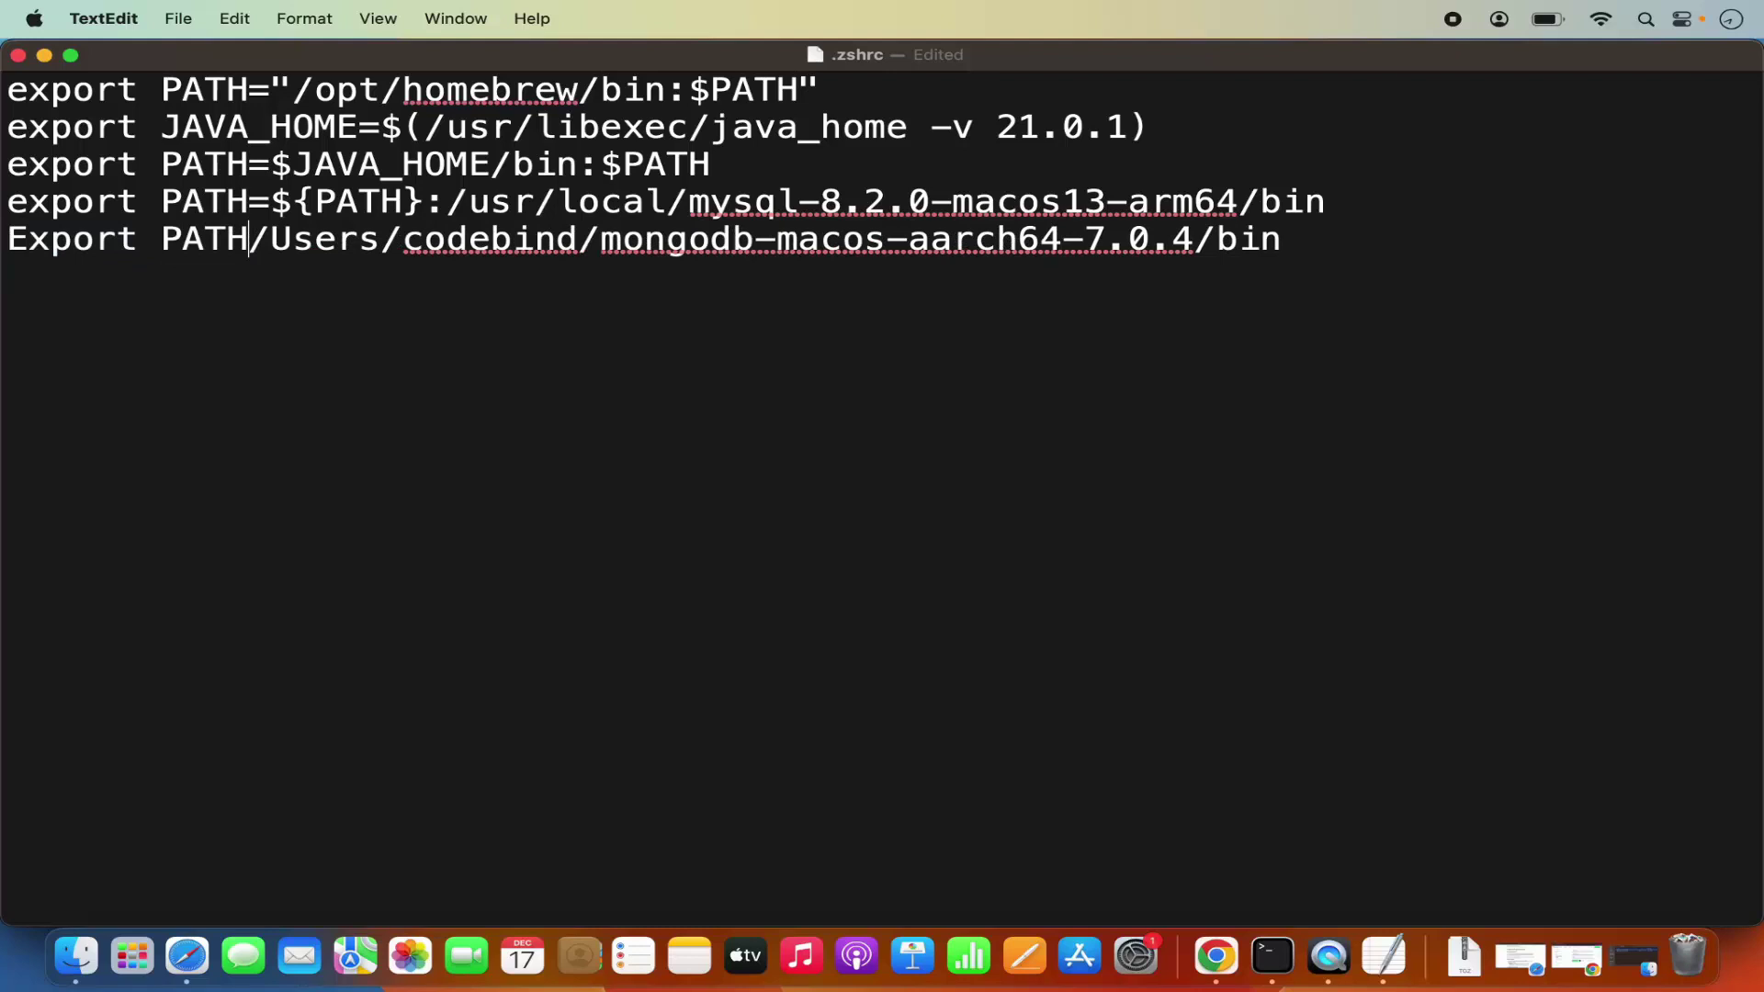
text(=$)
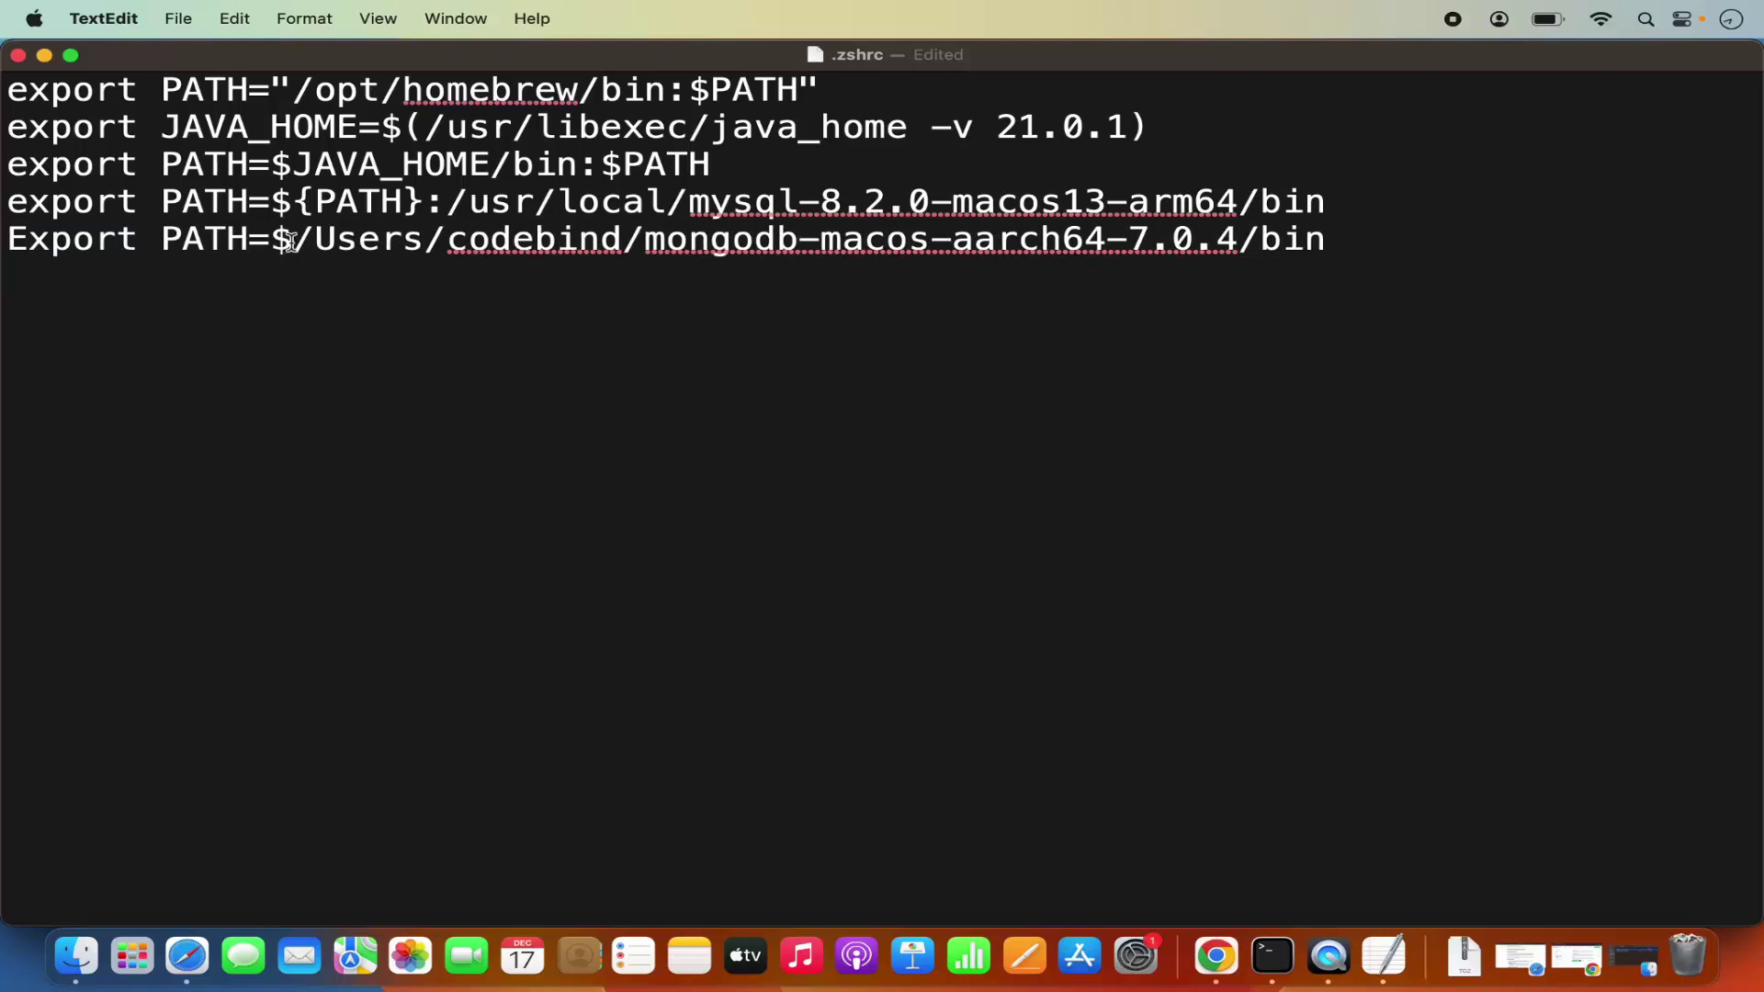
text({PATH}:)
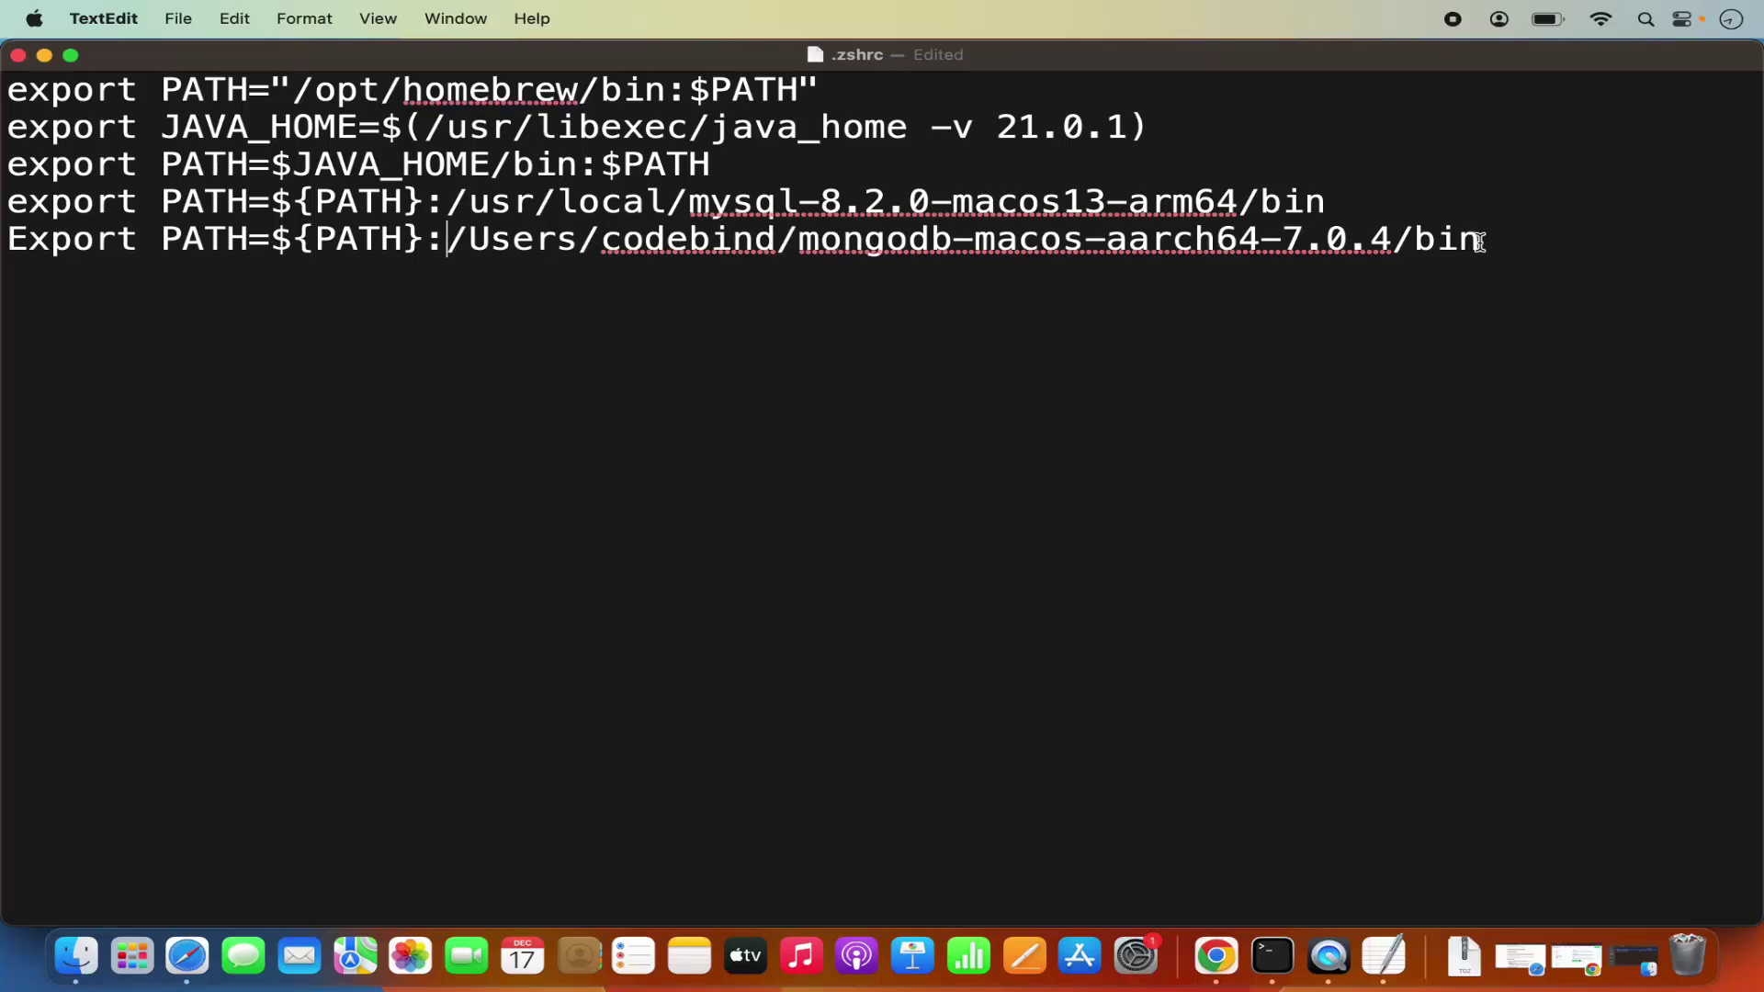
click(25, 242)
key(BackSpace)
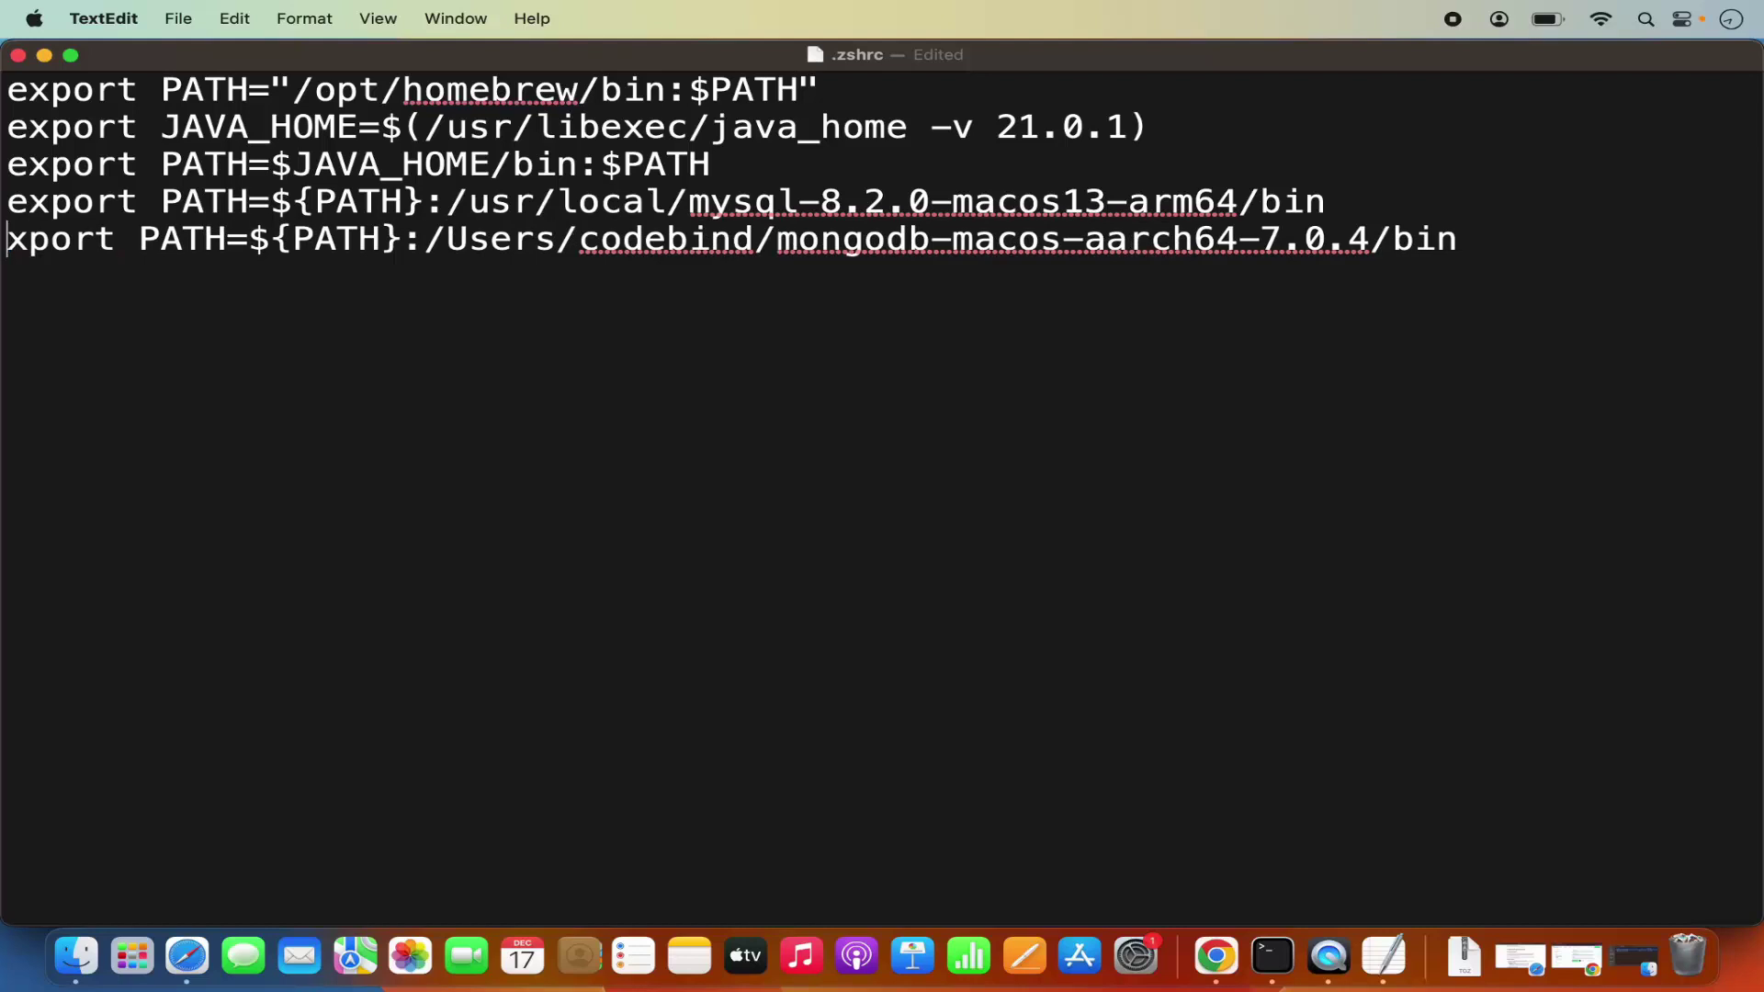
text(e)
click(79, 244)
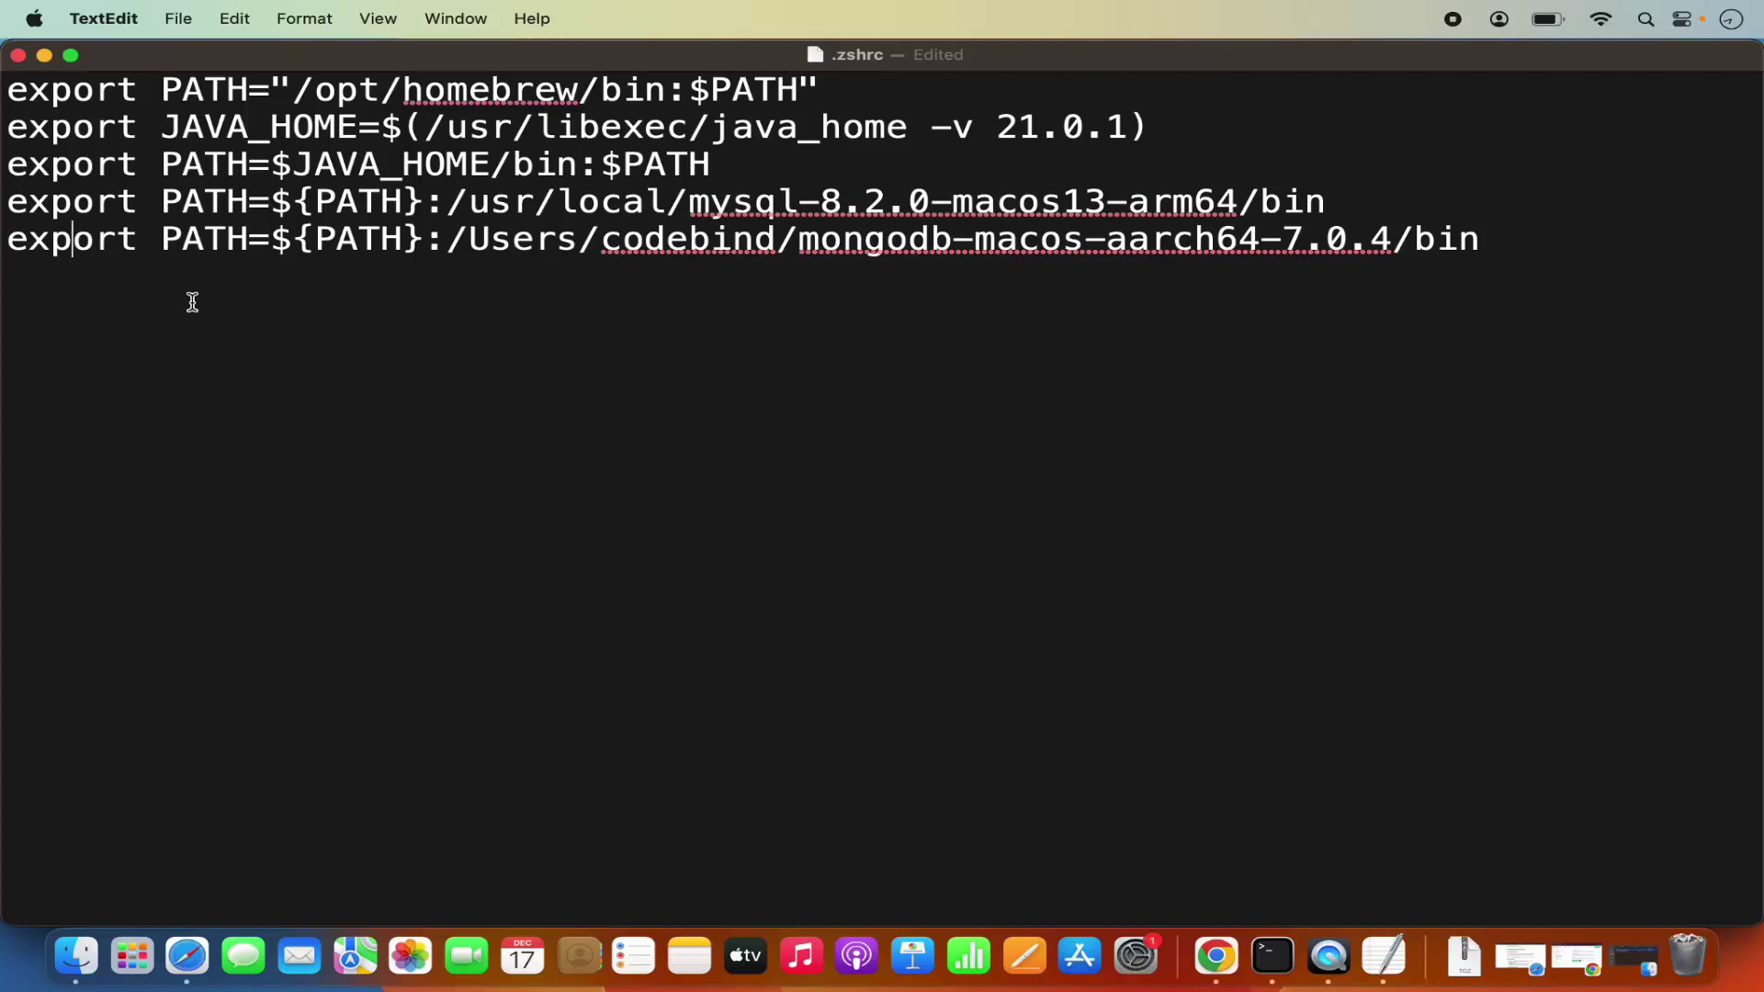
Save and close the .zshrc file, and reload it in Terminal with source .zshrc.
key(super+s)
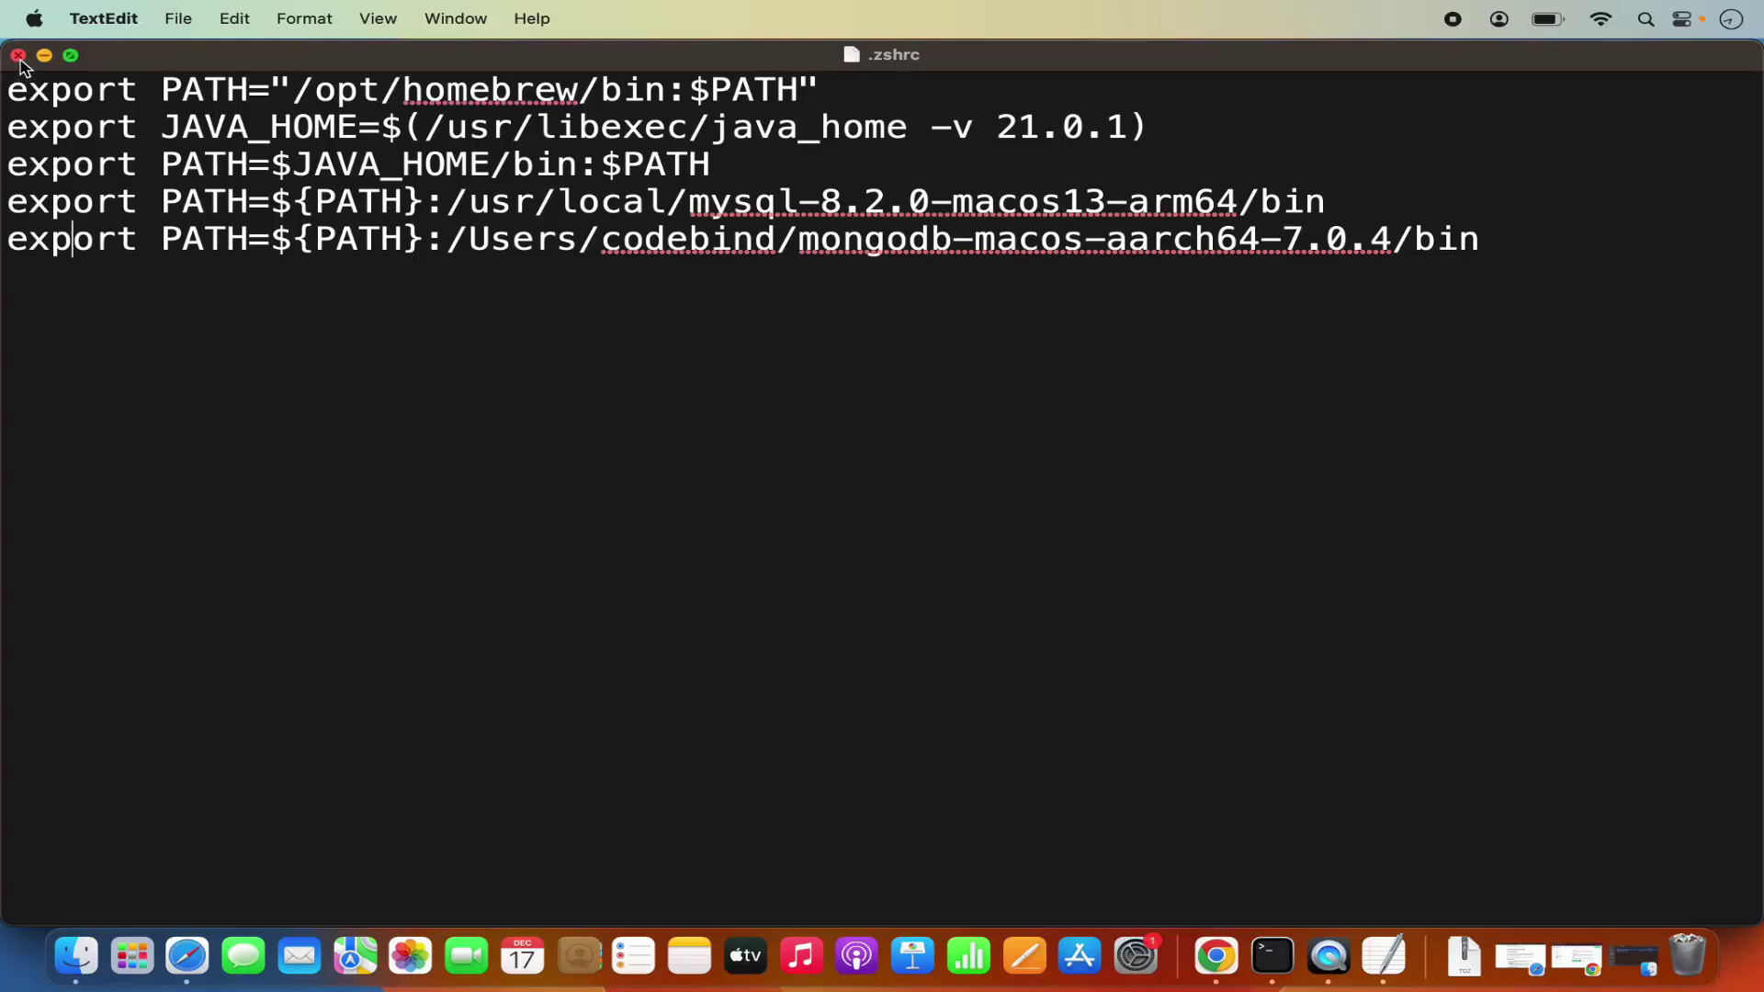
click(18, 56)
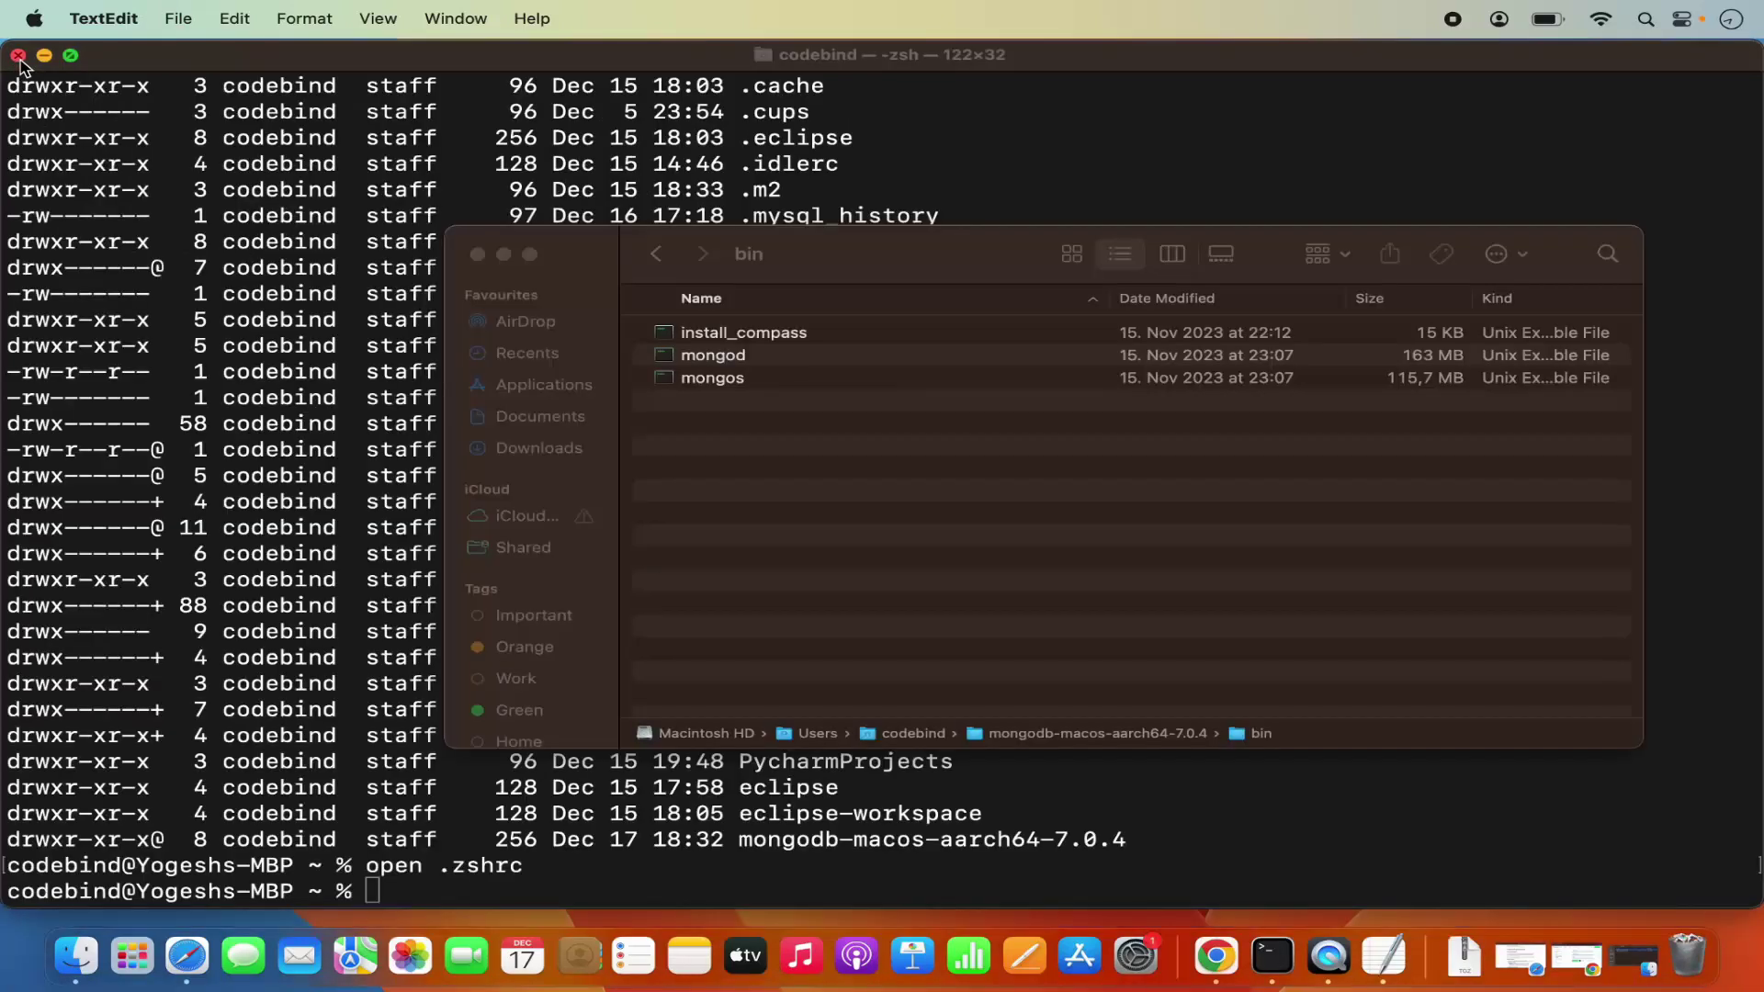
click(317, 276)
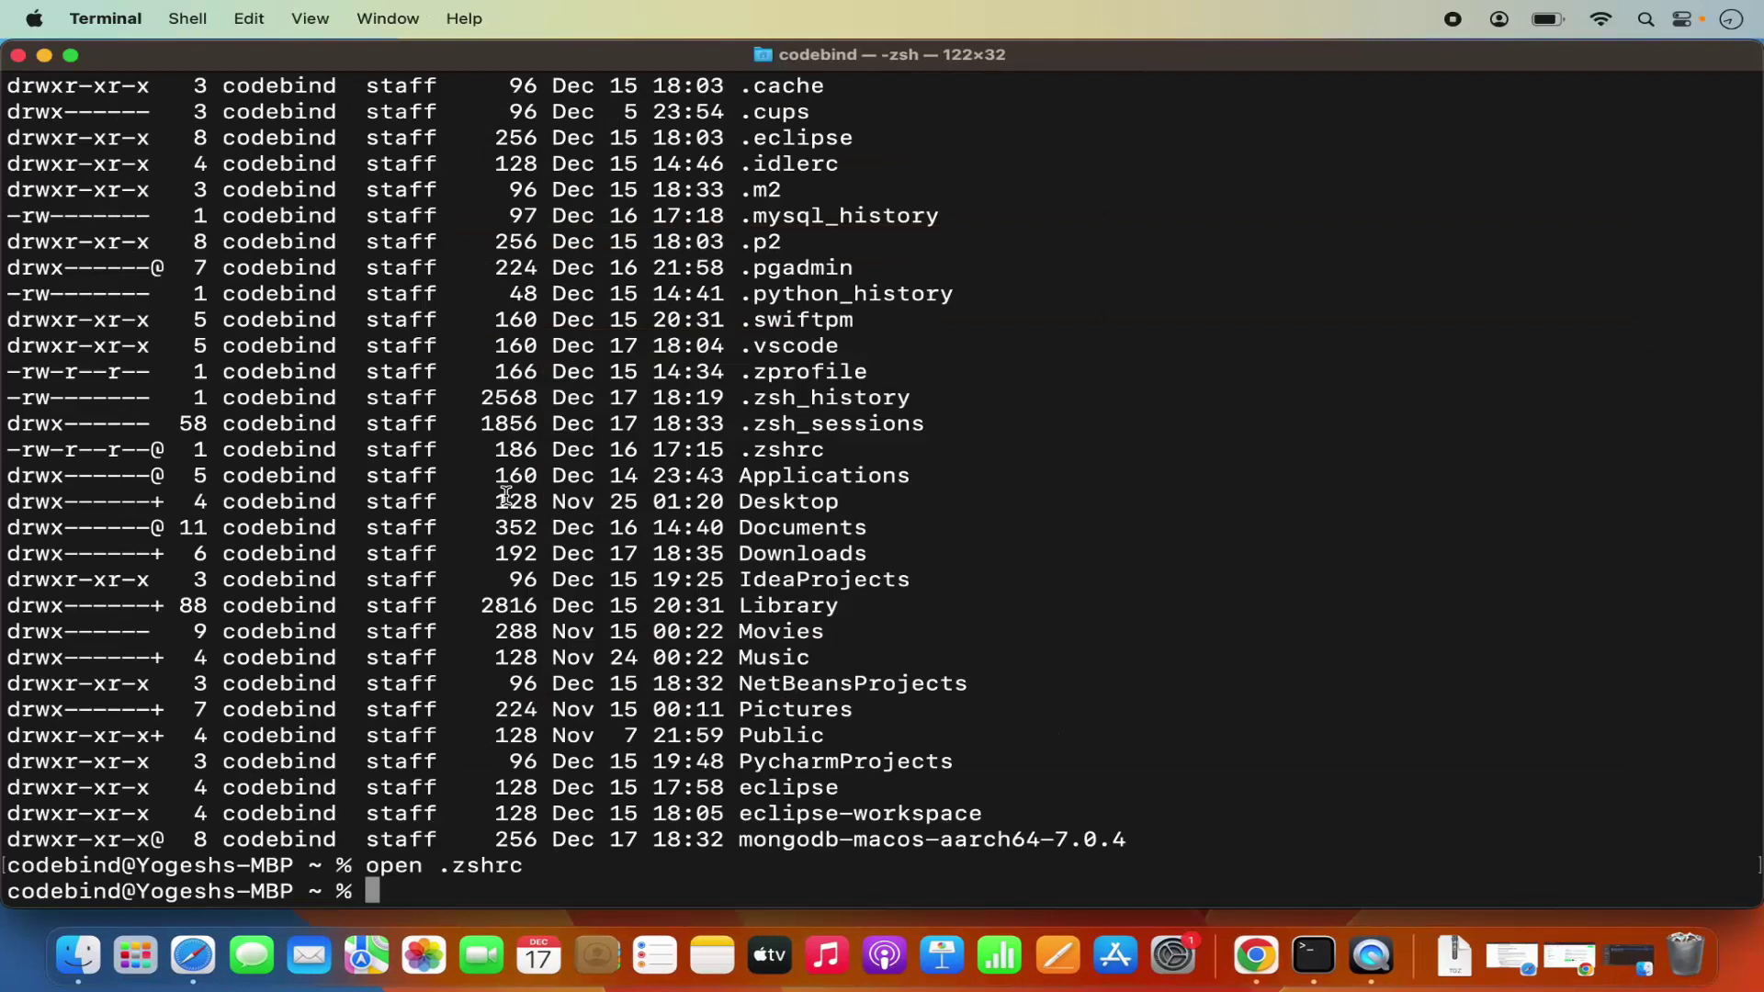
text(source .zshrc)
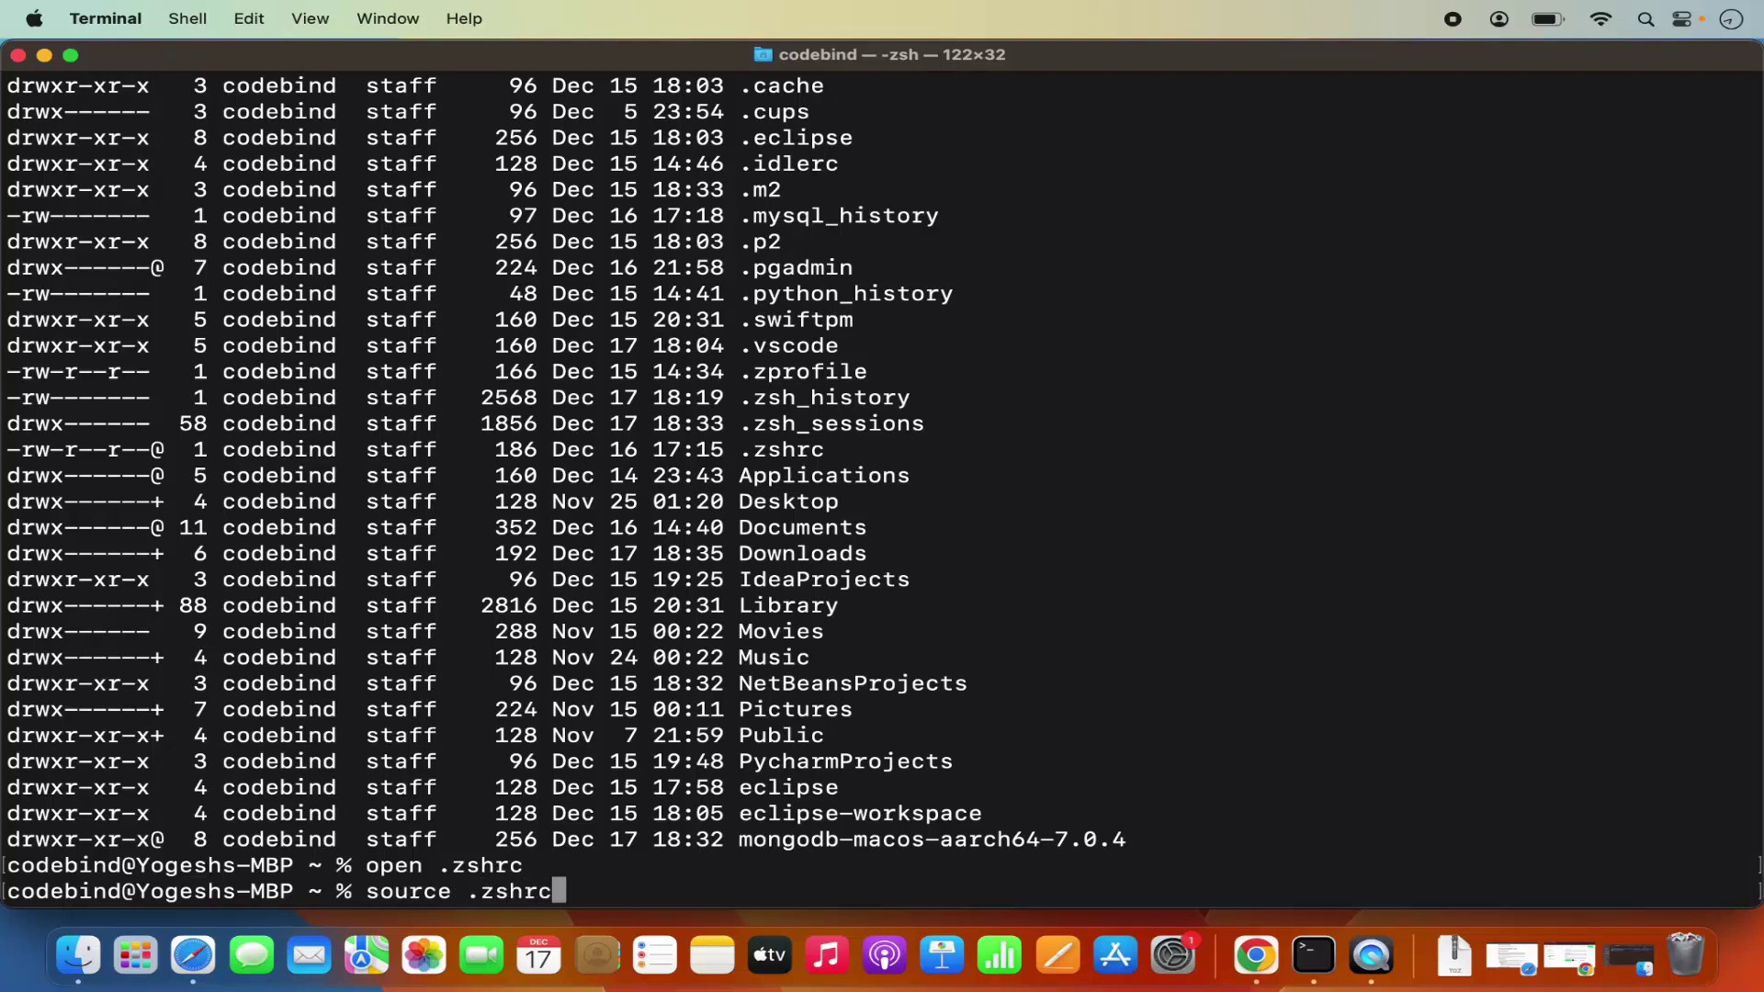
key(Return)
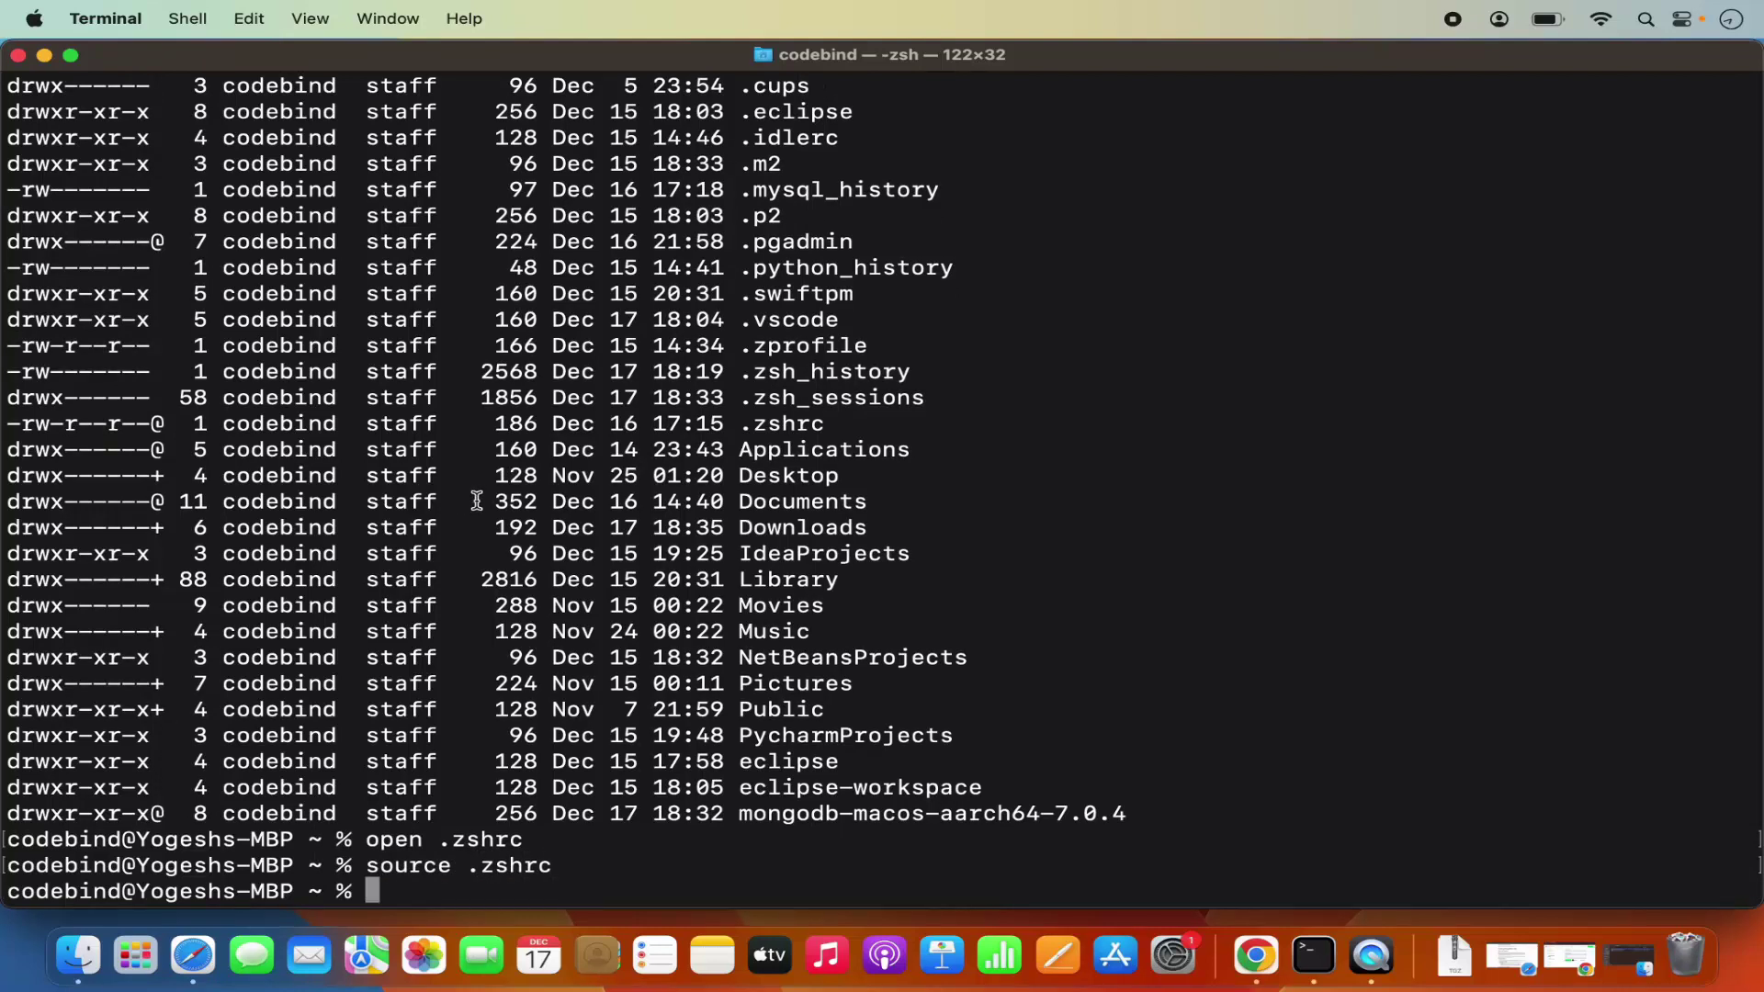
Clear the terminal, run mongod from the home directory and examine its log output in a smaller text size.
text(clear)
key(Return)
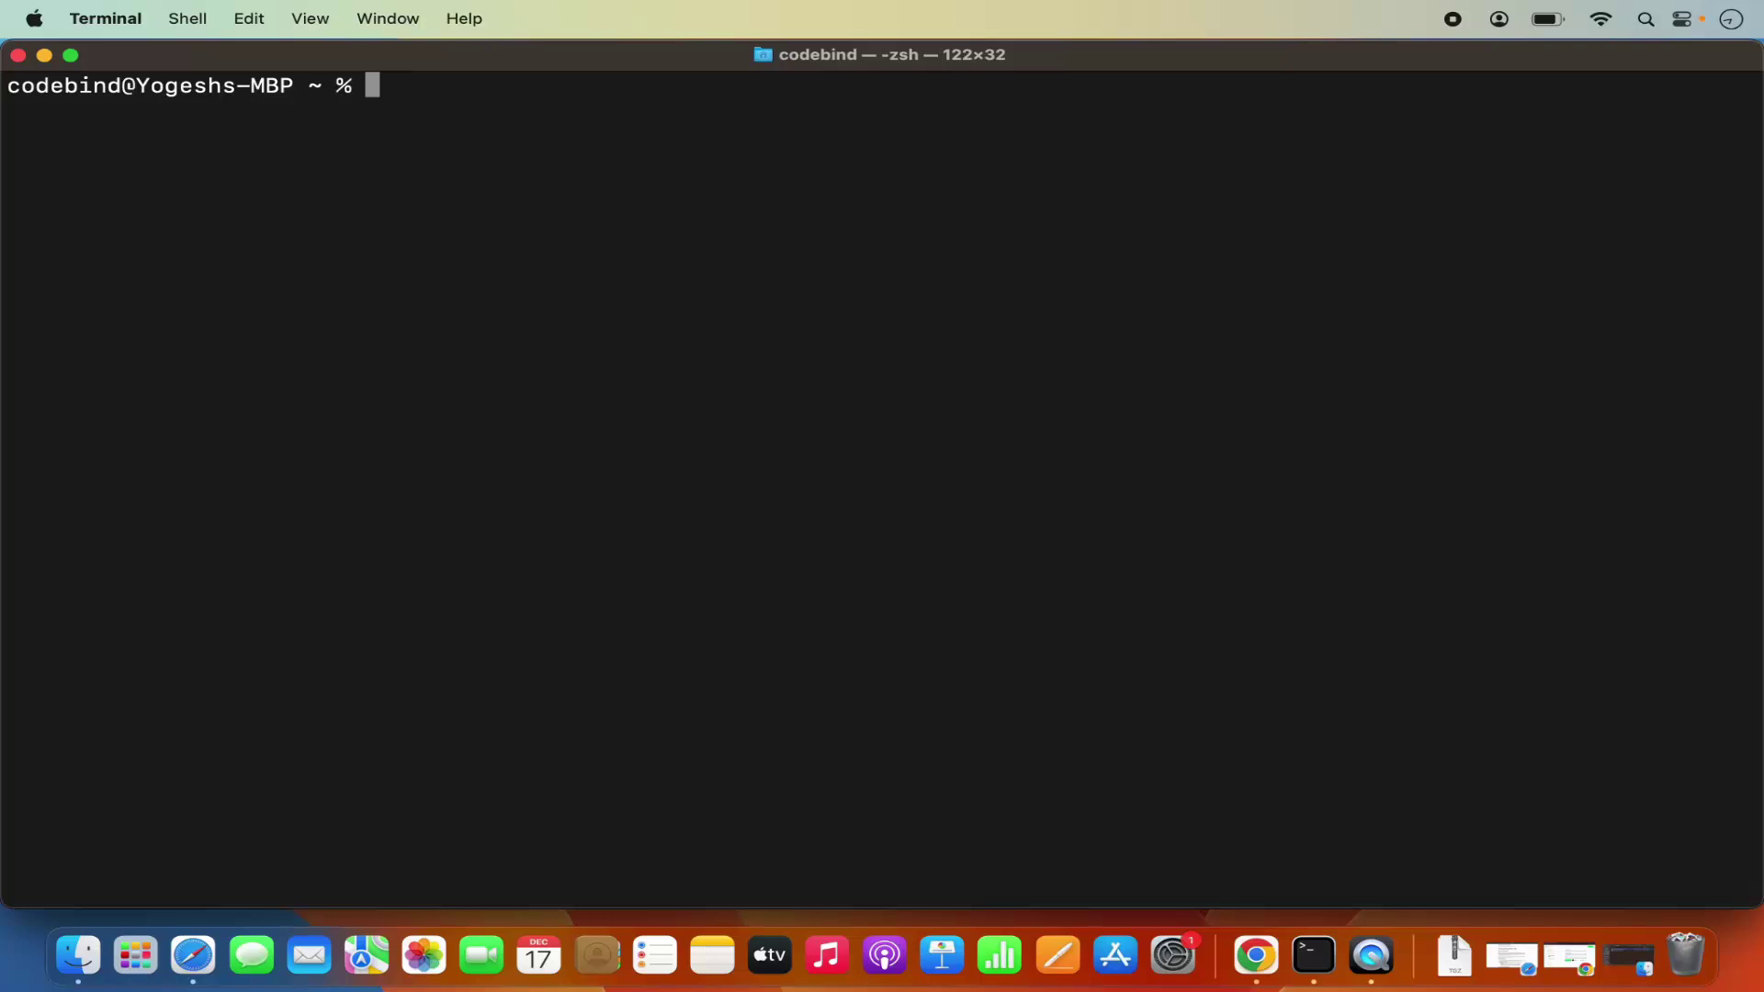
text(mongod)
key(Return)
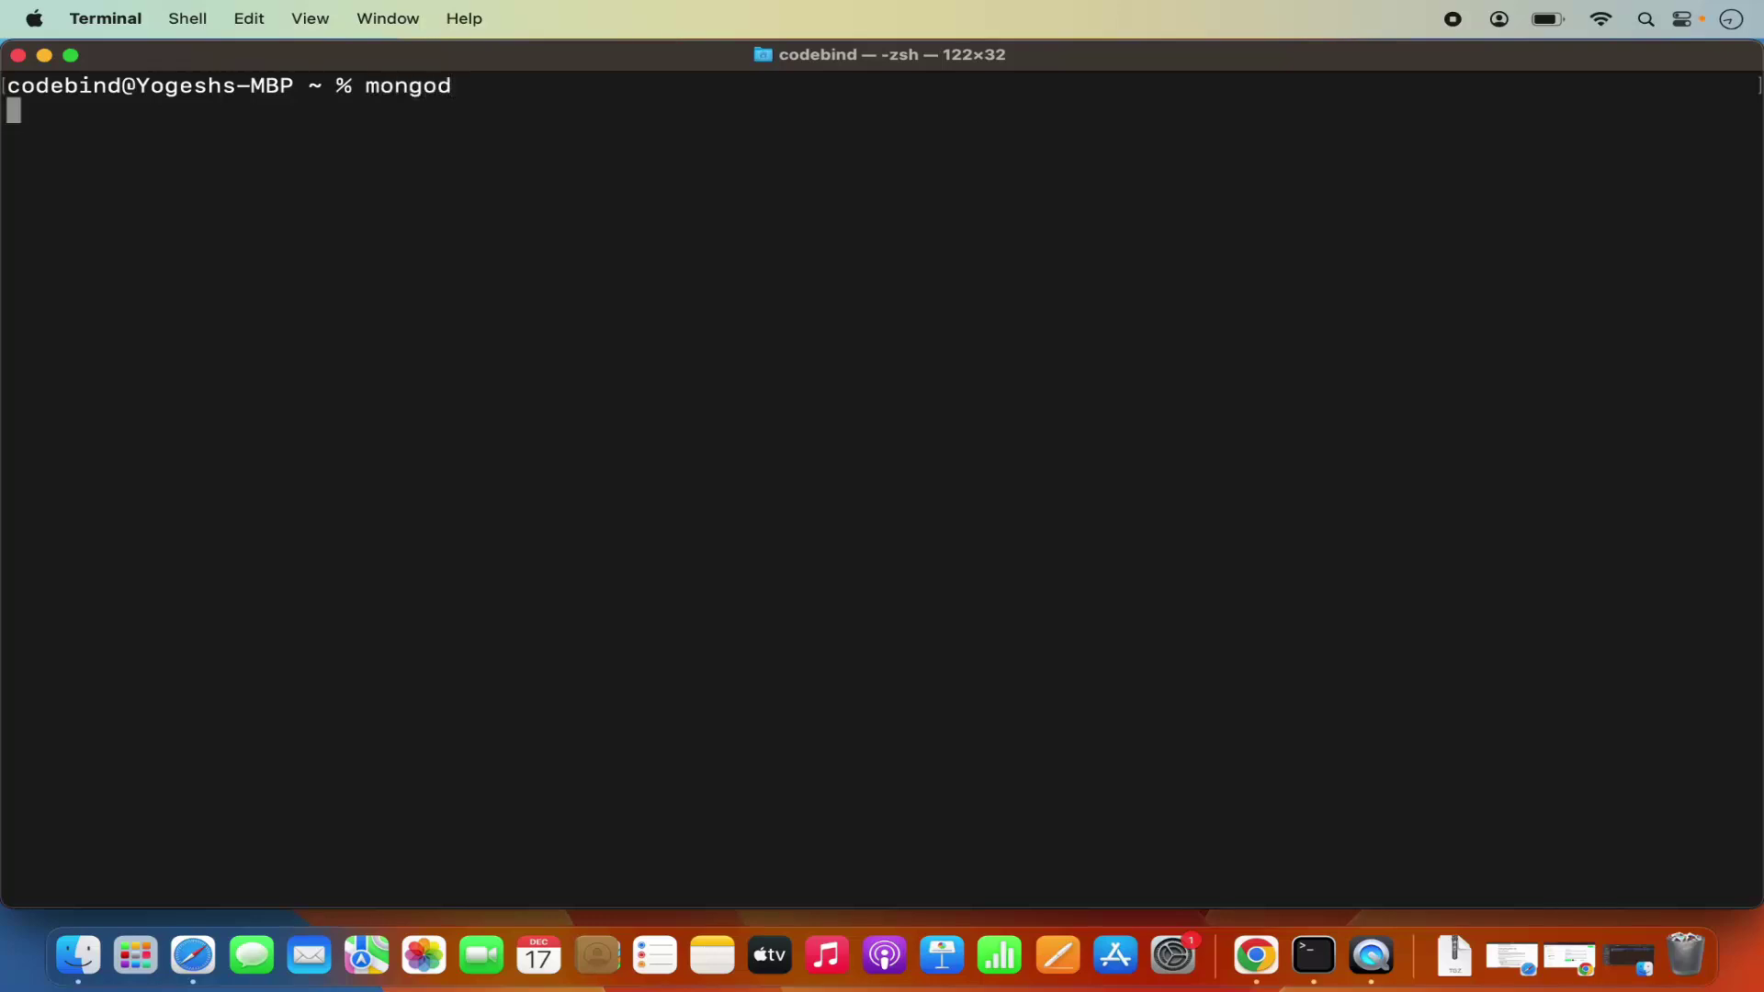
key(super+minus)
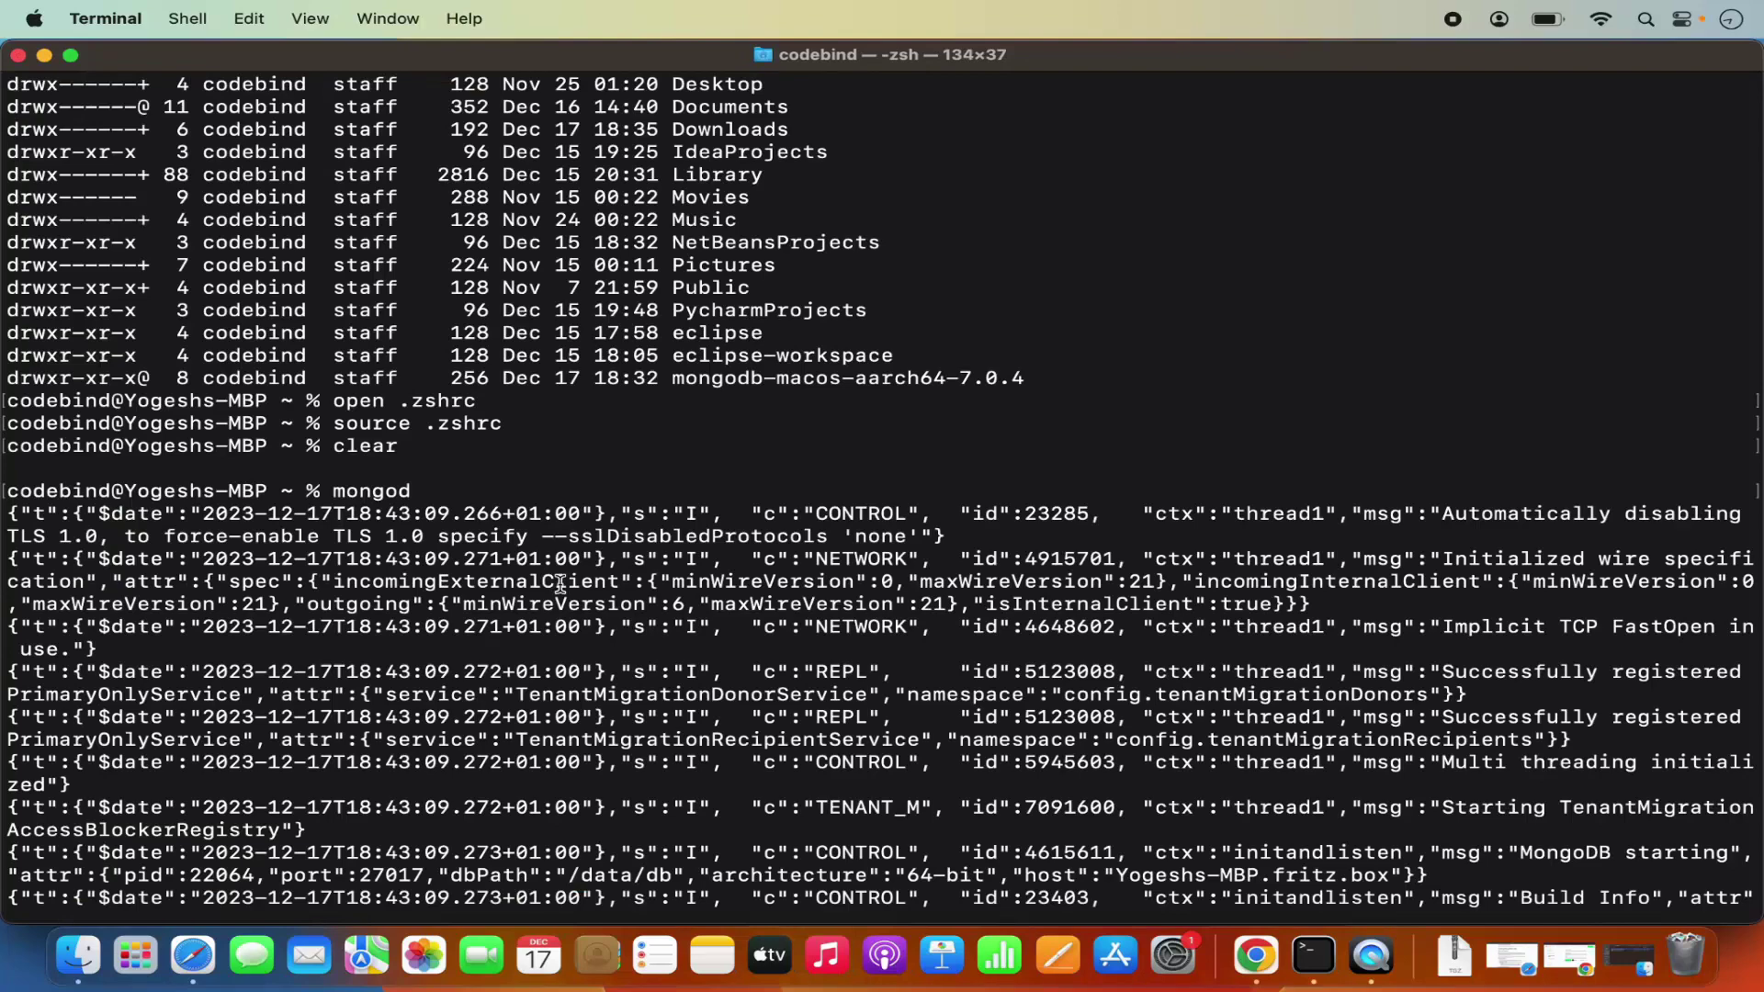
scroll(543, 684, down, 6)
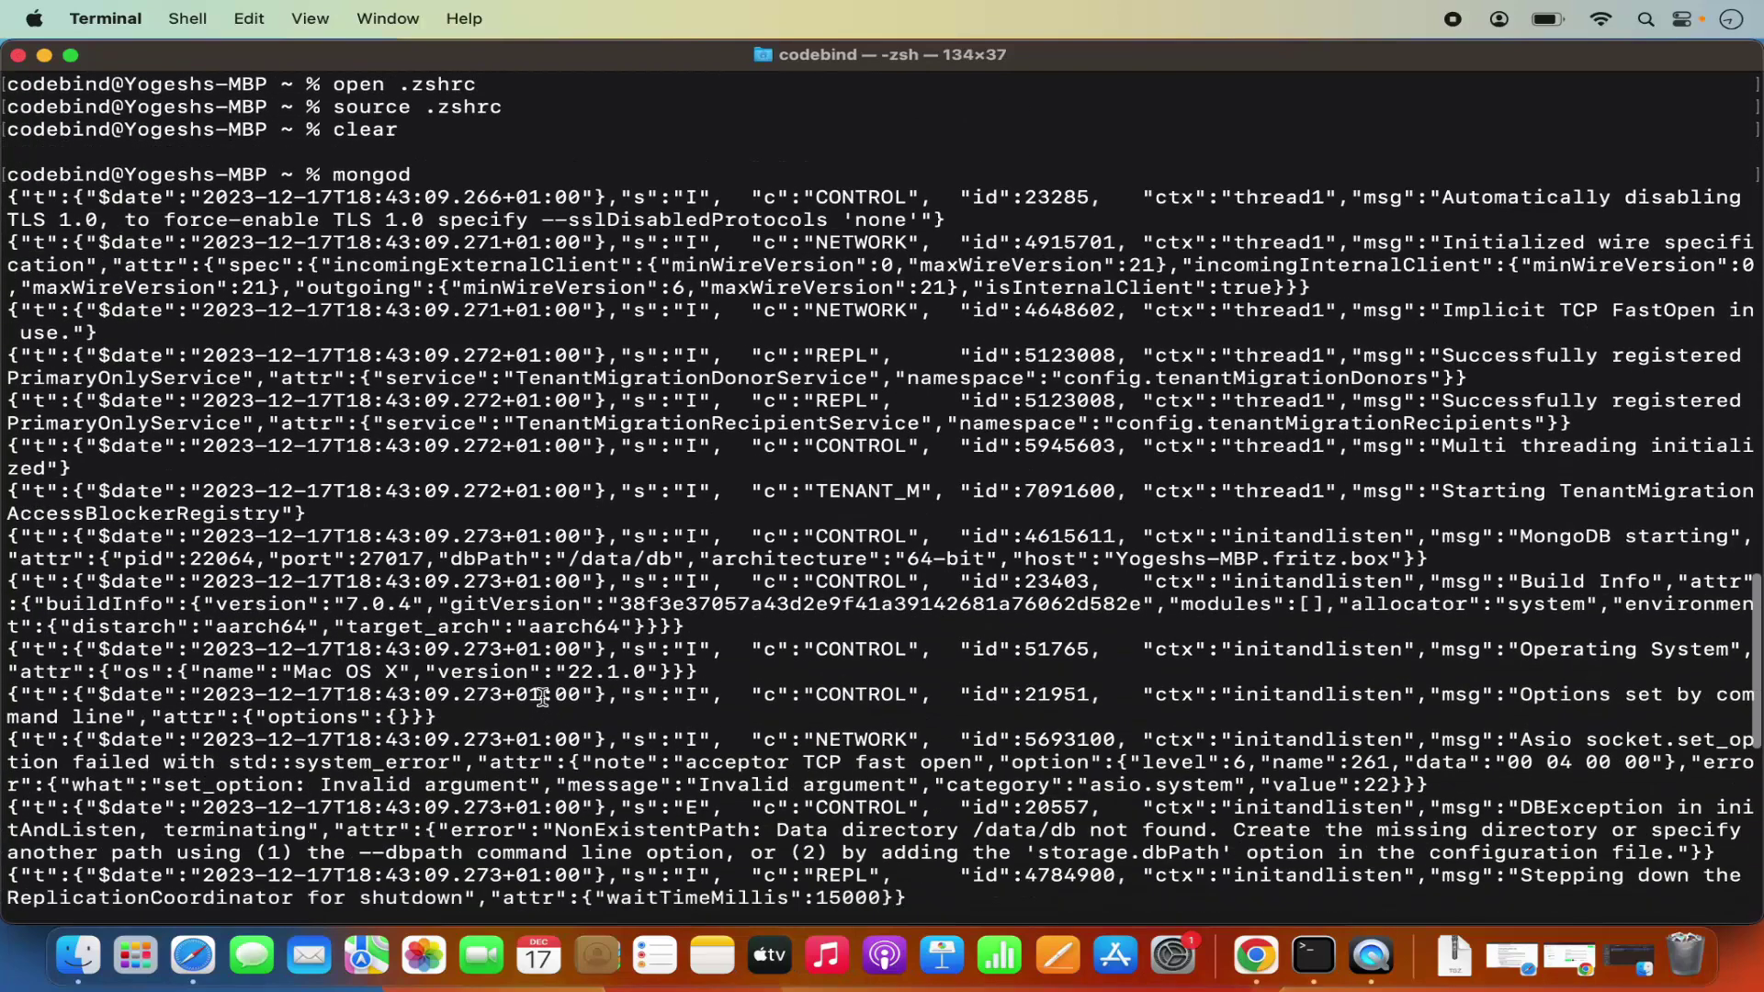
scroll(542, 696, down, 1)
scroll(542, 697, down, 3)
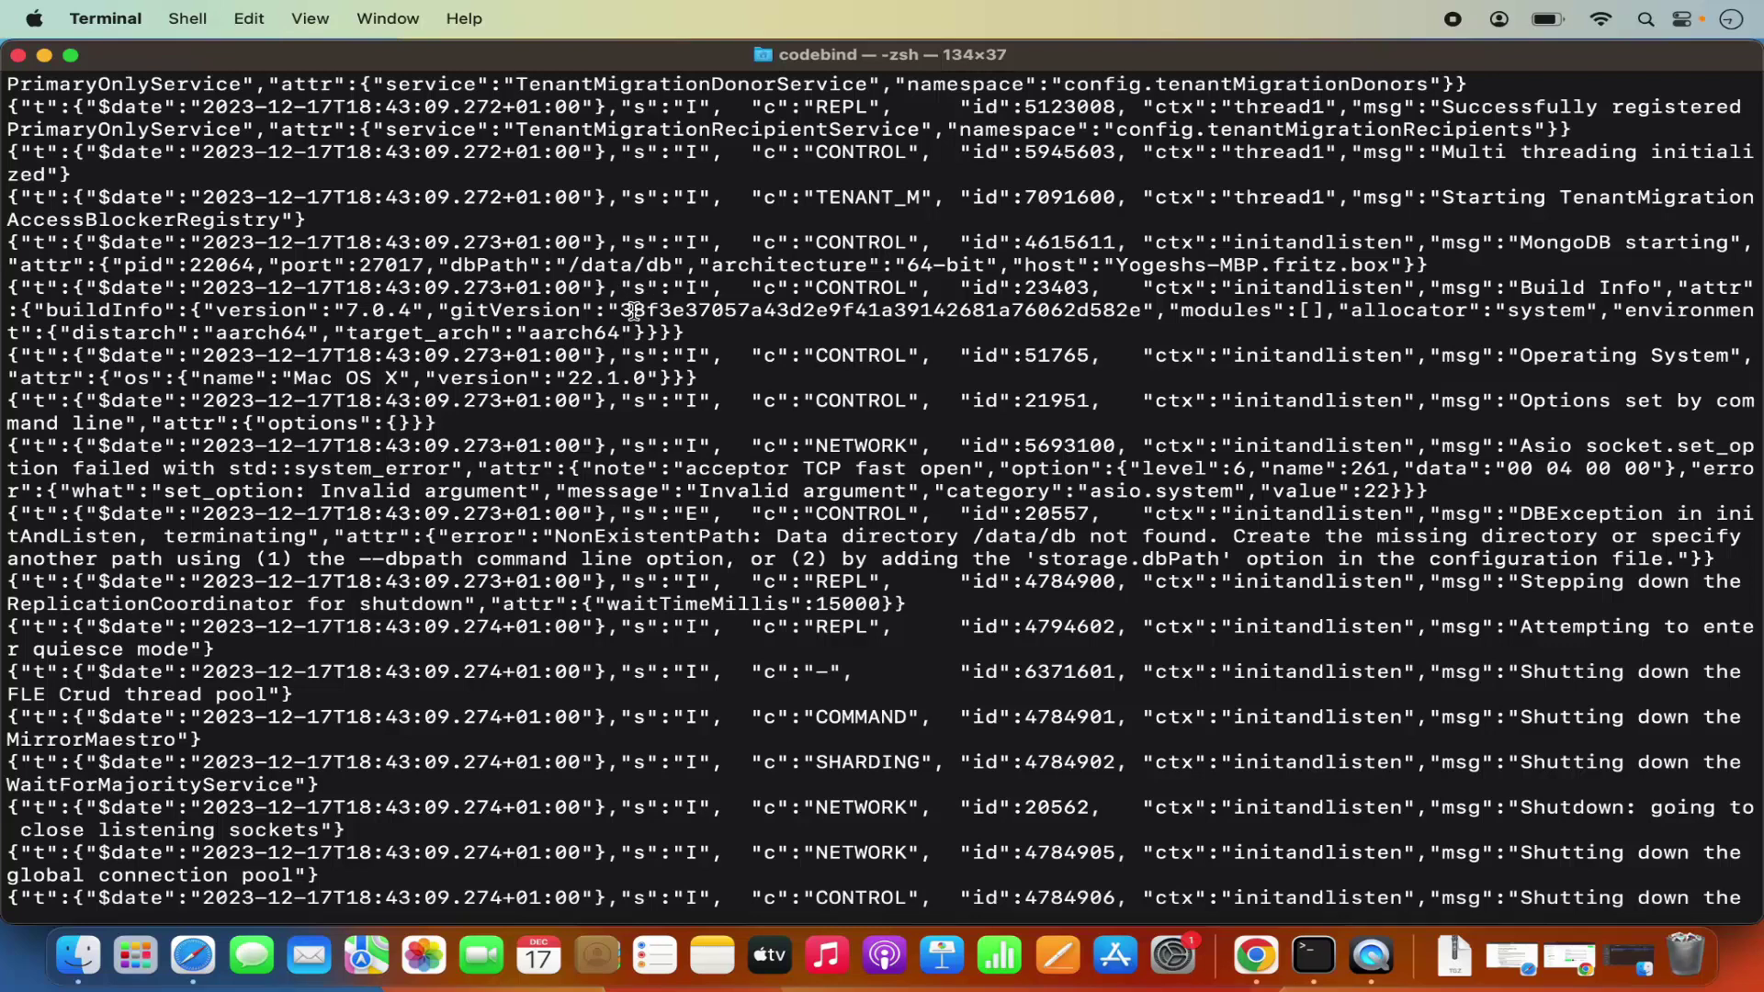
On a cleared terminal, check the working directory with pwd and create the nested data/db directory with sudo mkdir -p.
key(super+k)
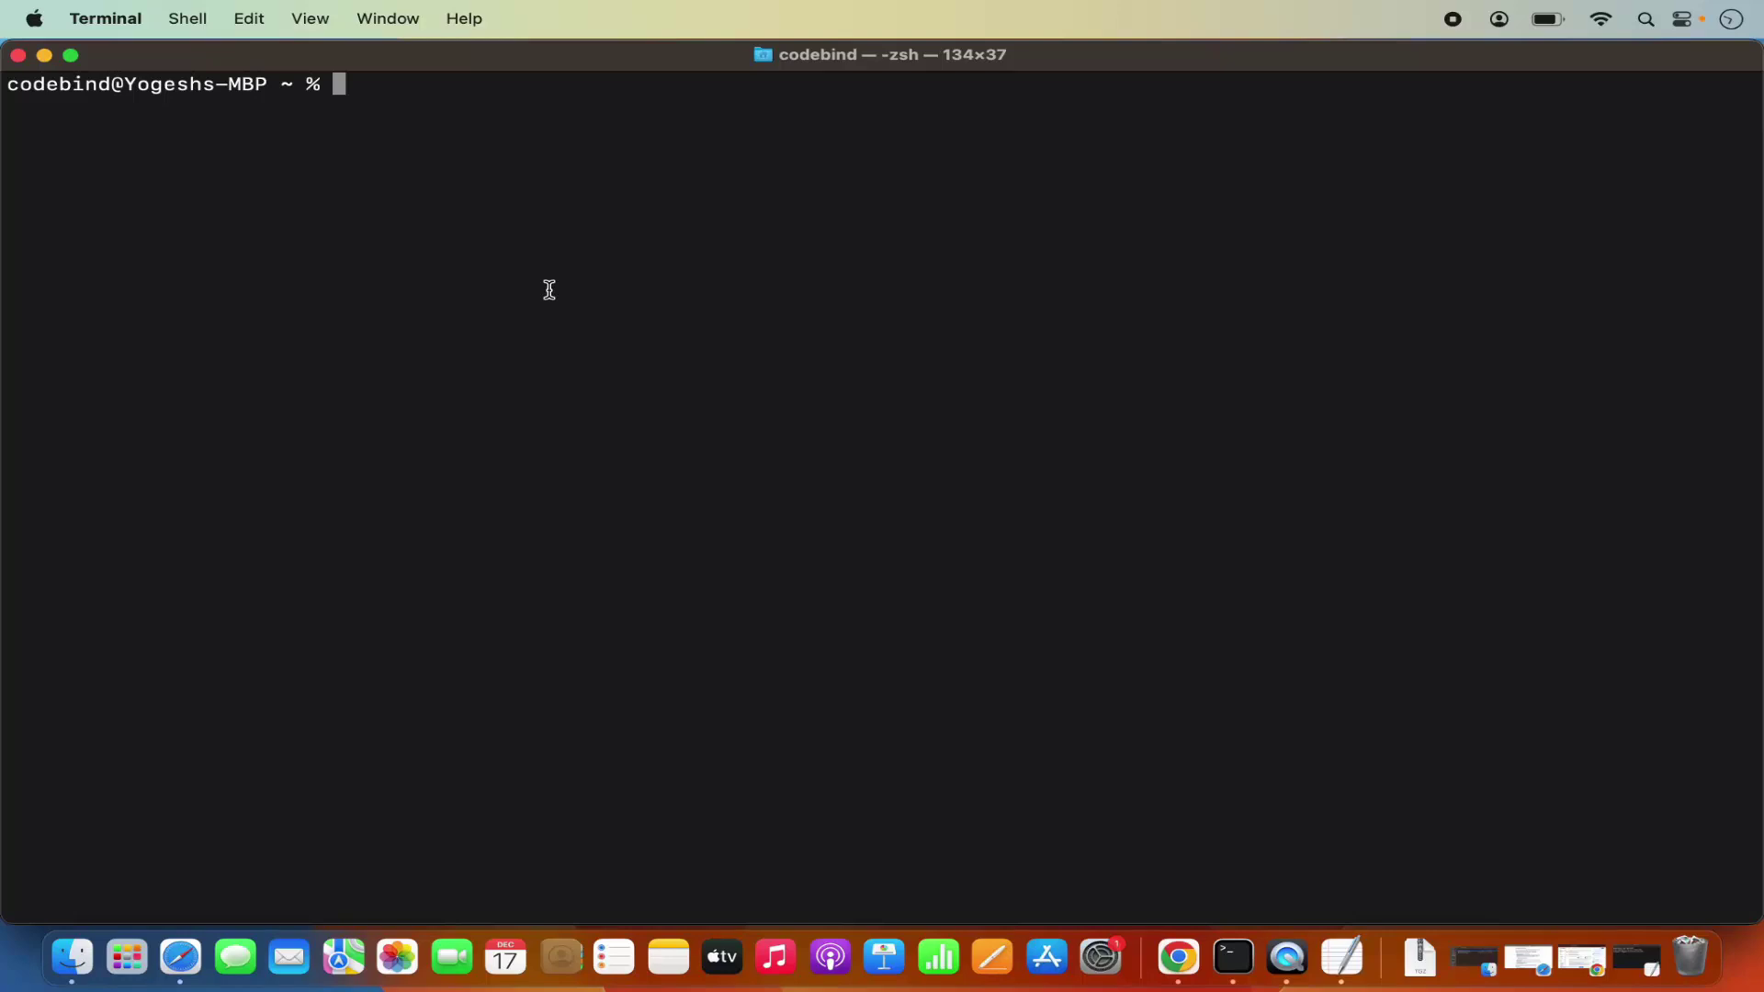
text(pwd)
key(Return)
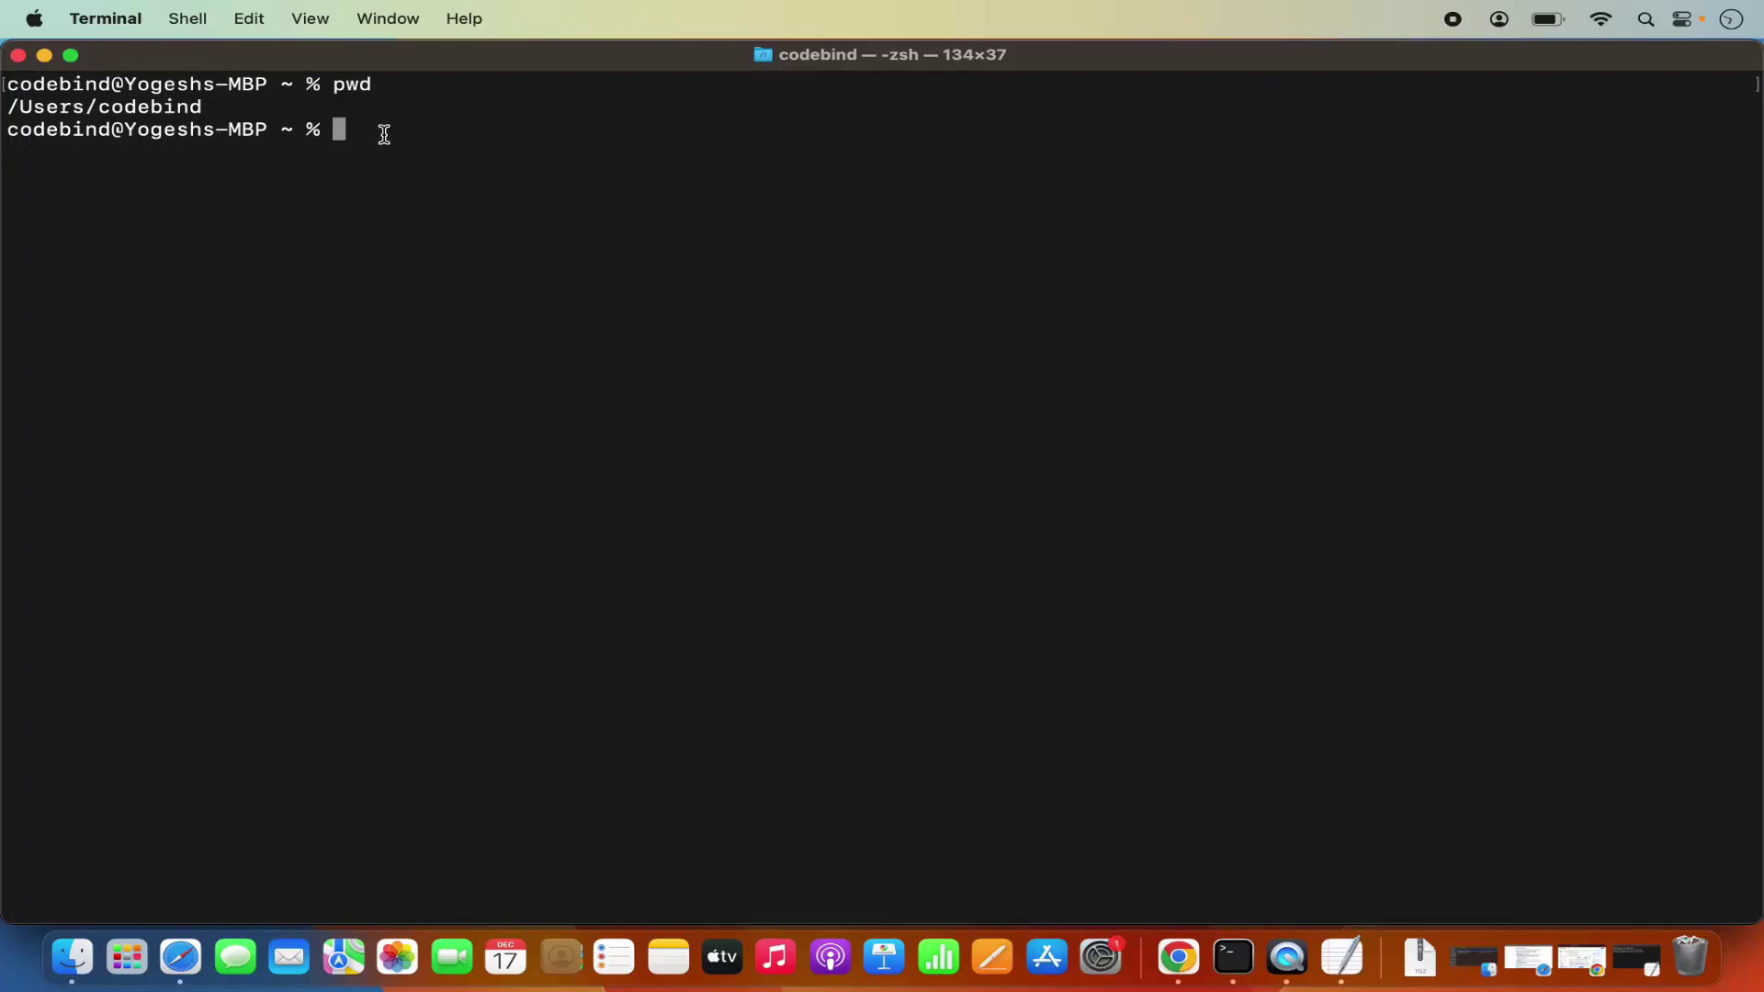
text(sudo mkdir -p data)
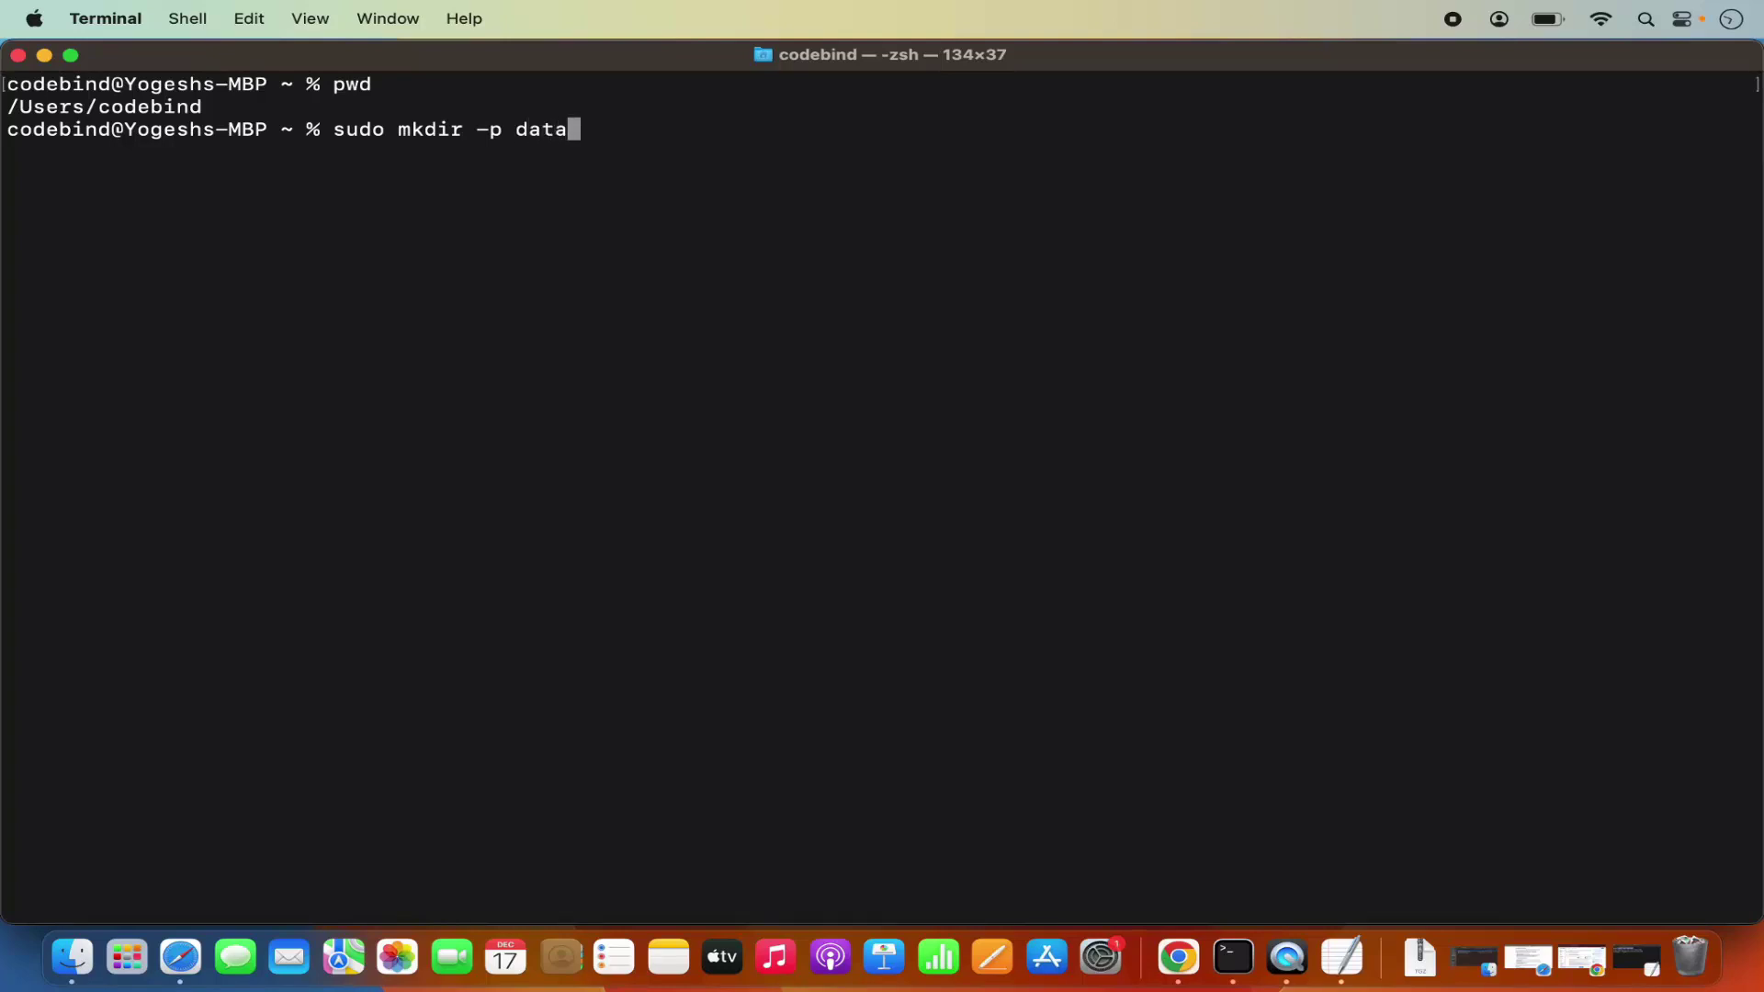
text(/db)
key(Return)
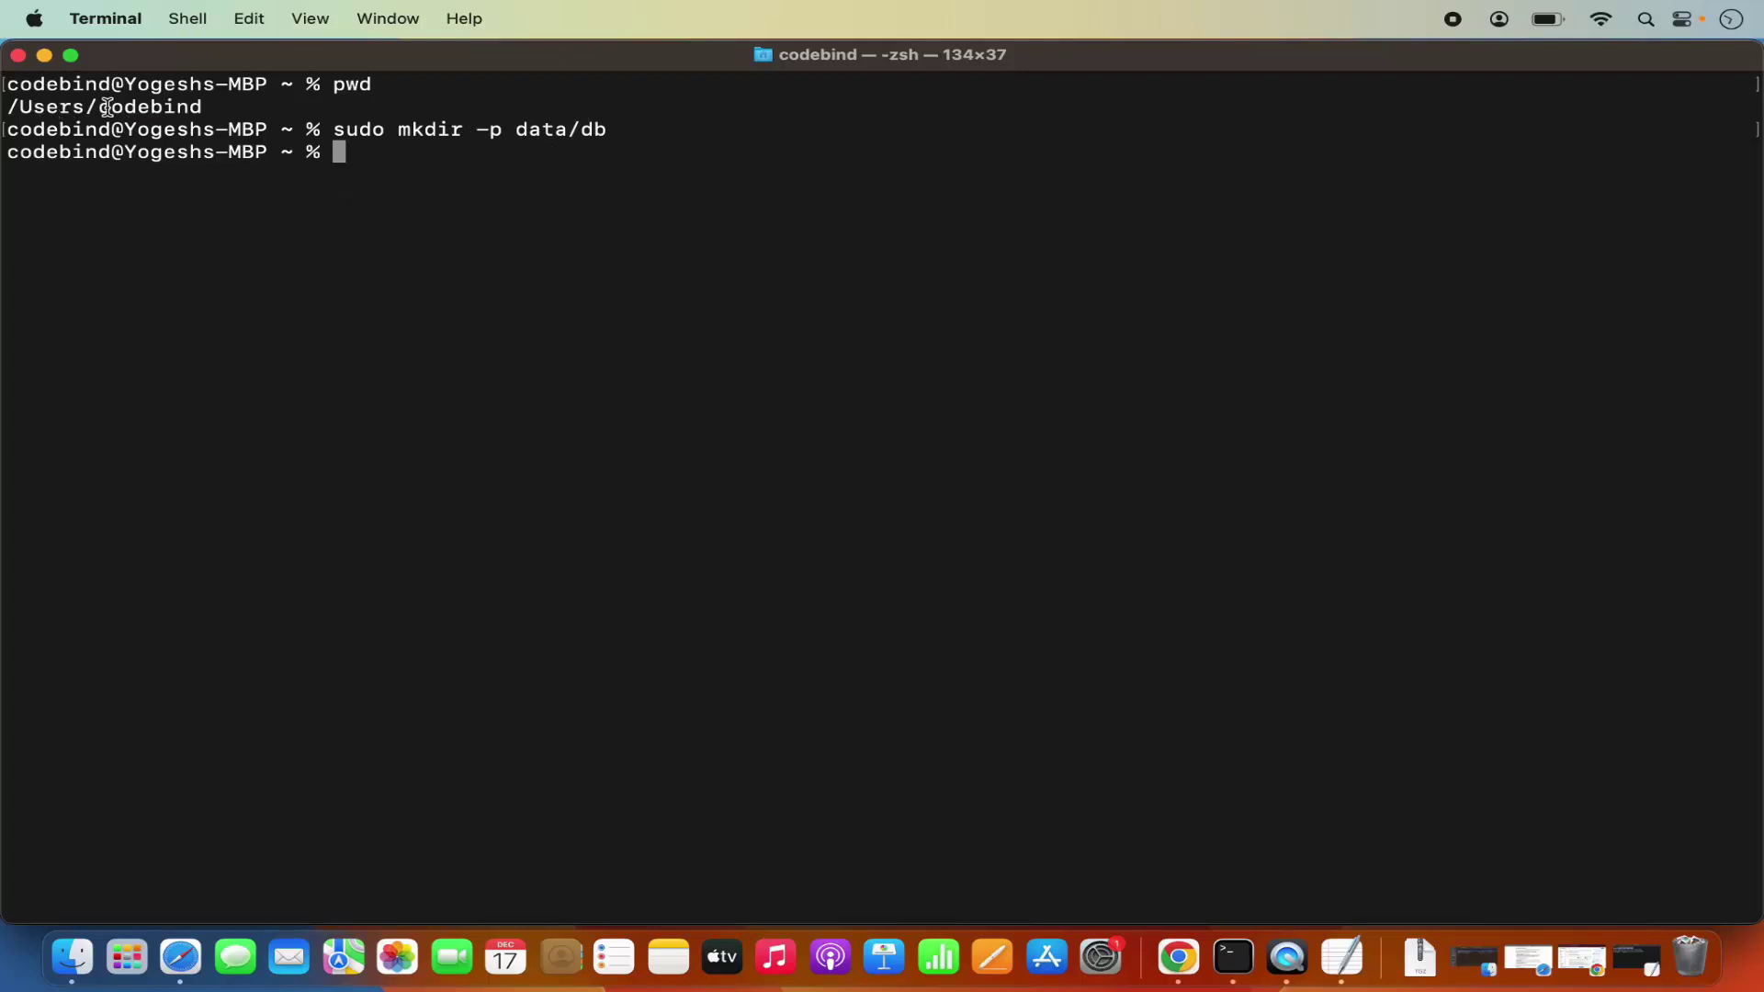
List the home directory, change into the data folder and list its contents to check for db.
text(ls)
key(Return)
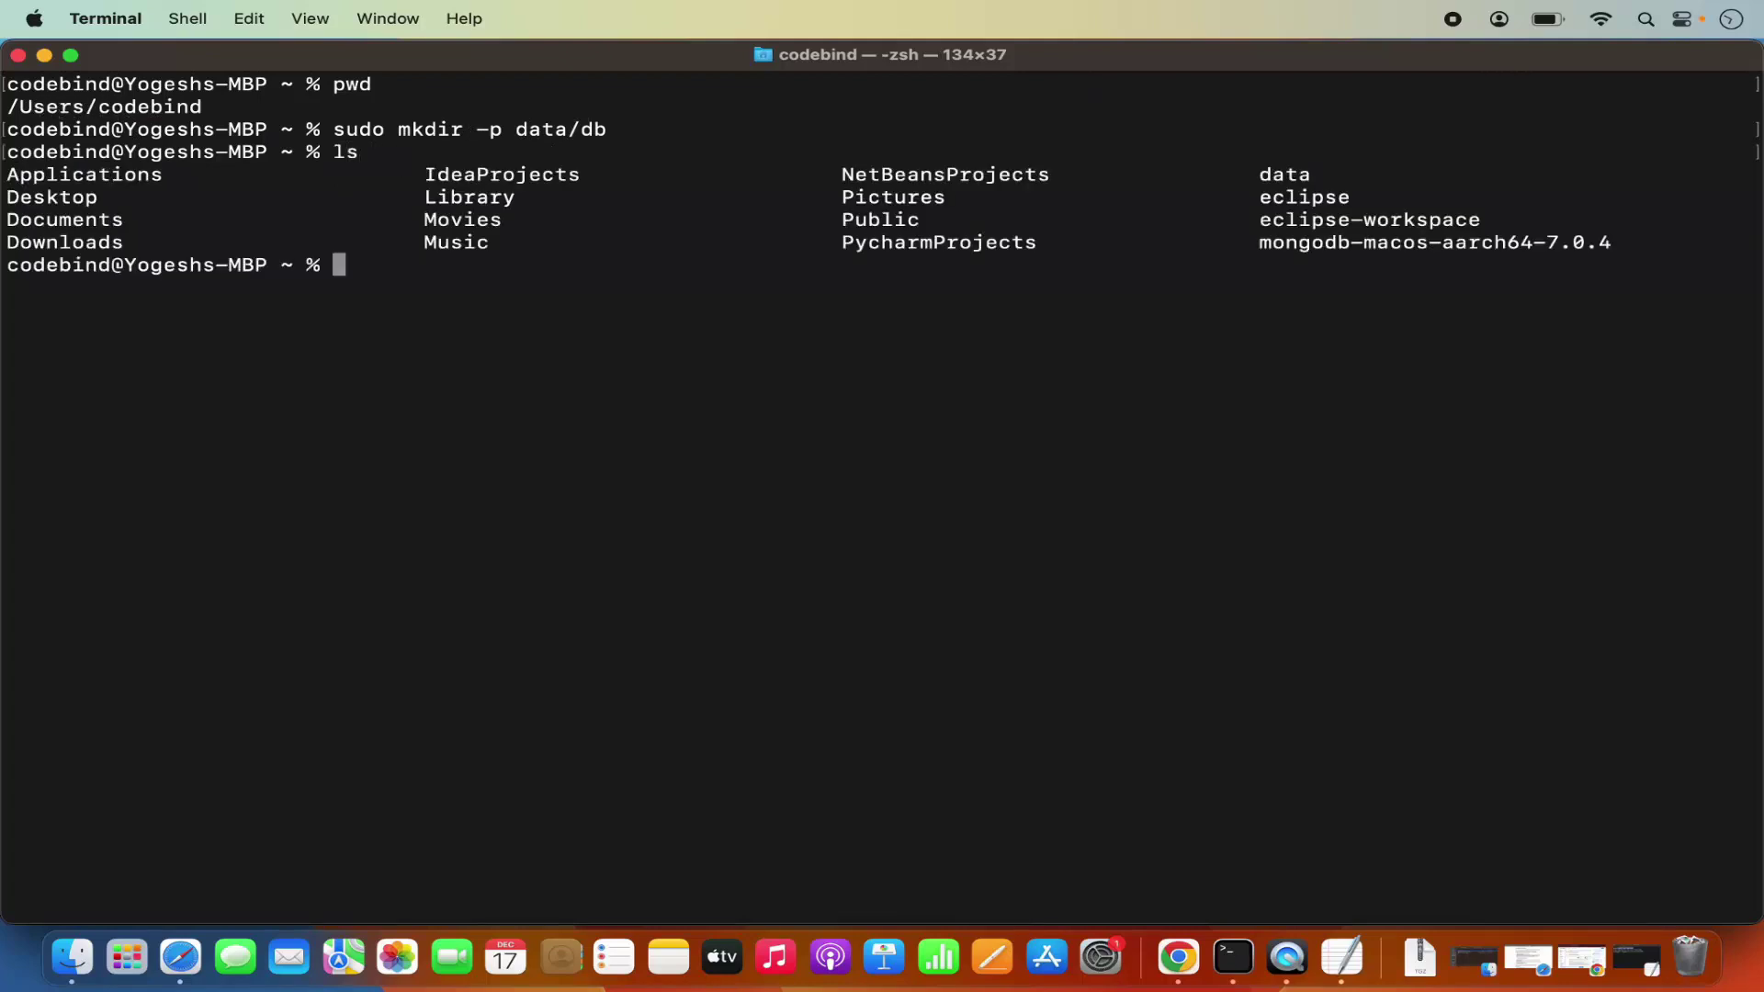
double_click(1277, 171)
text(cd data)
key(Return)
text(ls)
key(Return)
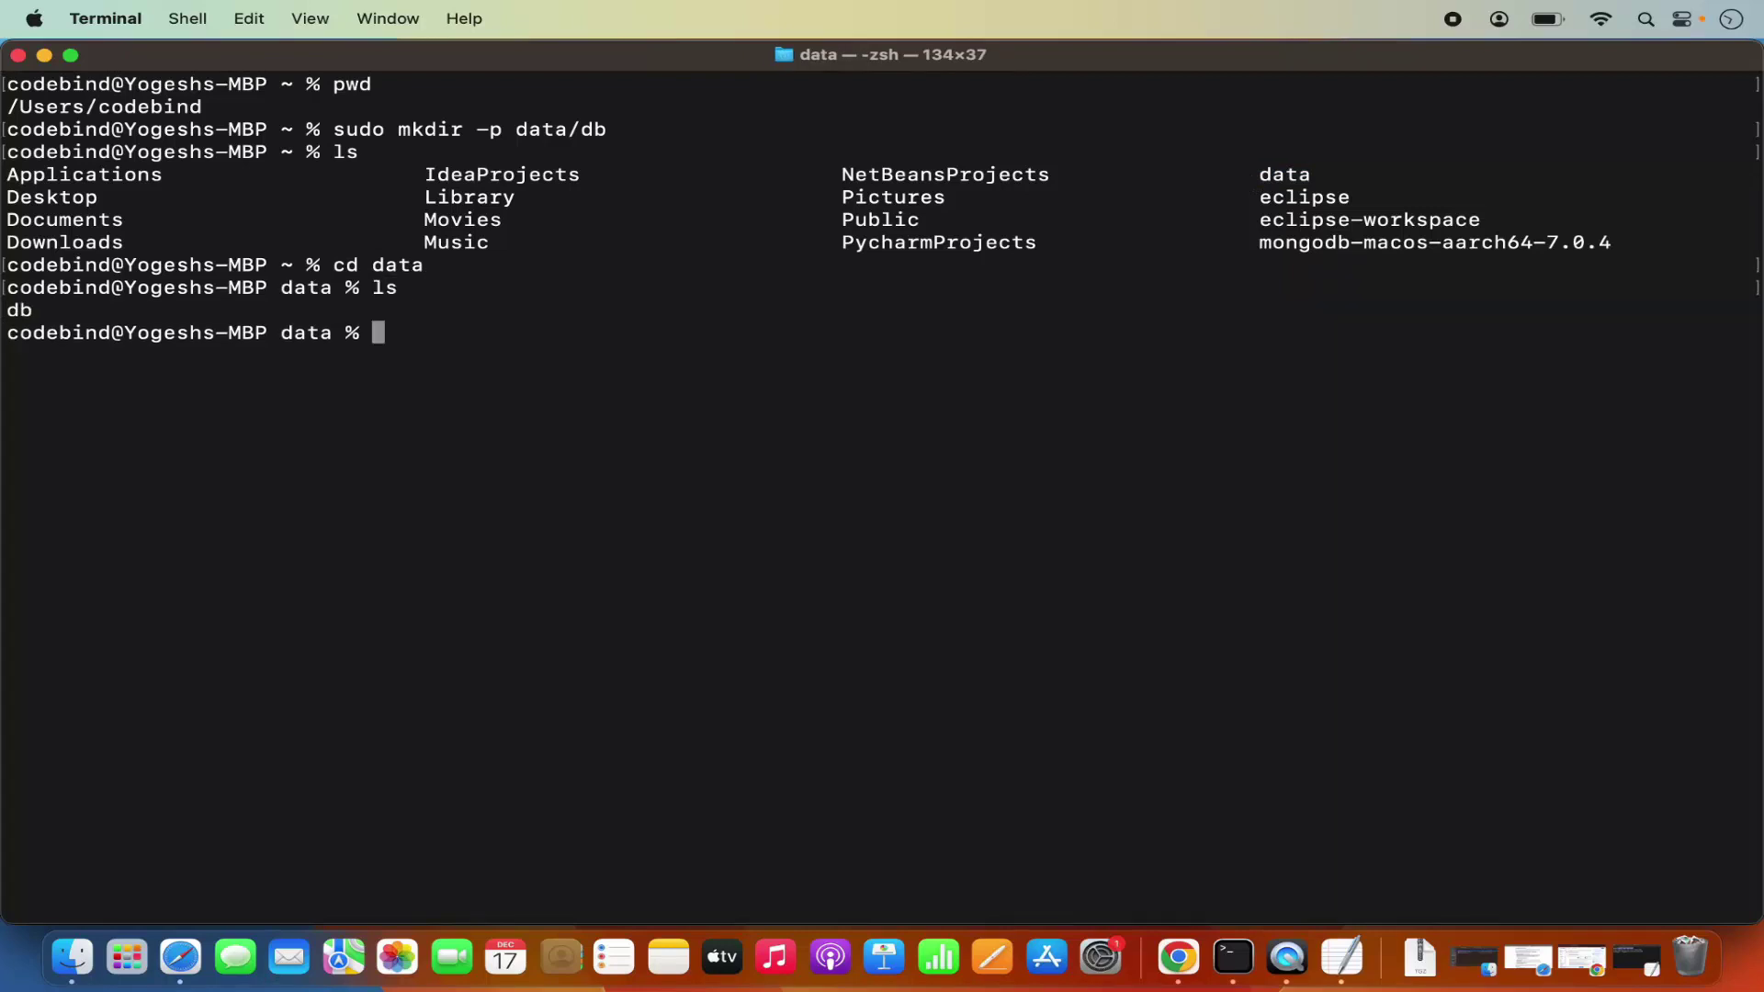
Clear the terminal and return to the home directory with cd.
text(clea)
key(Tab)
text(r)
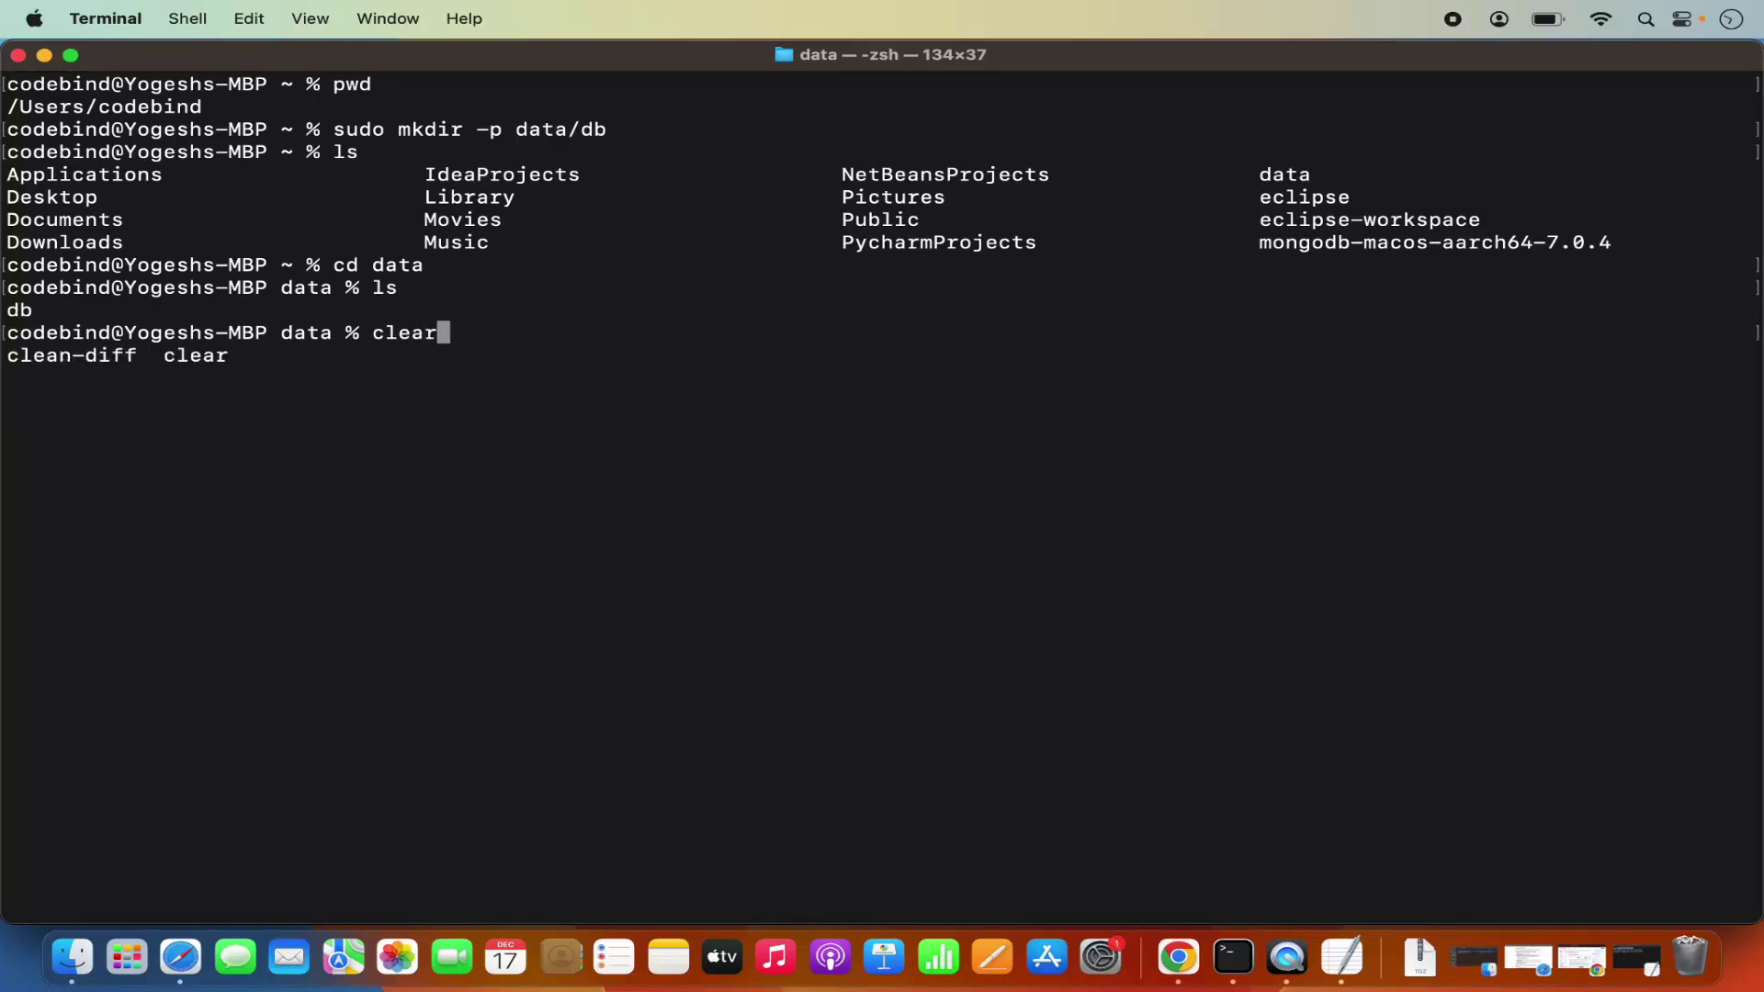
key(Return)
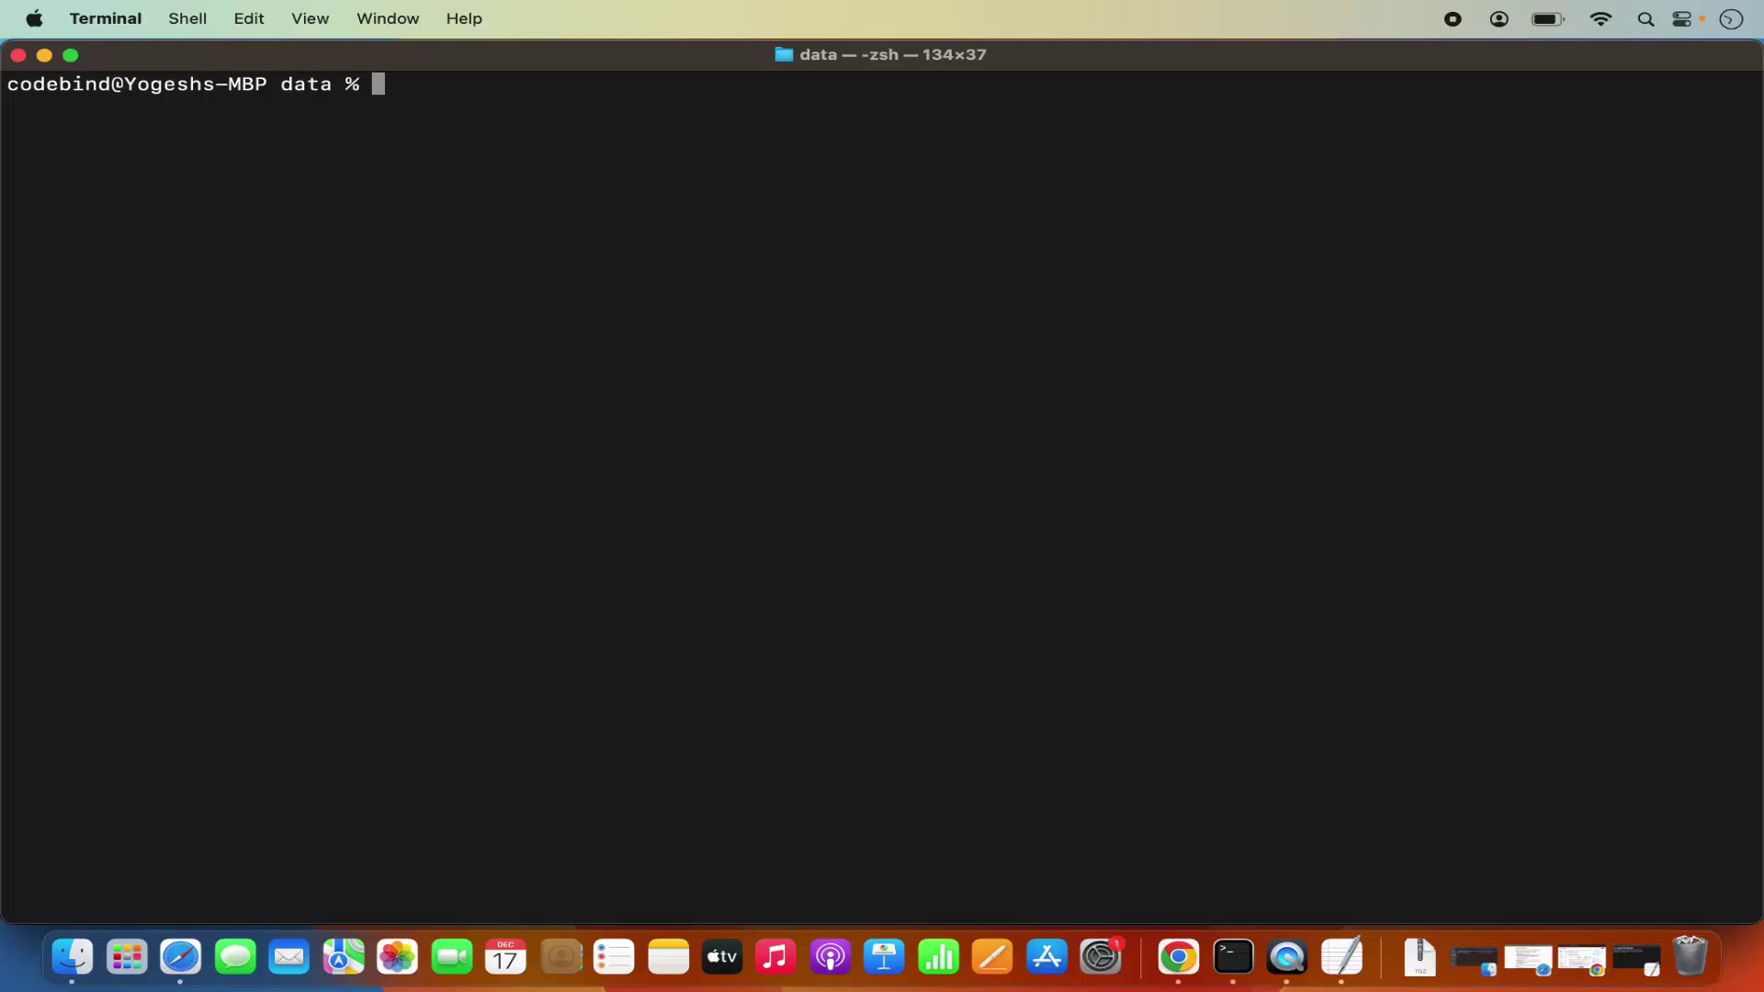
text(cd)
key(Return)
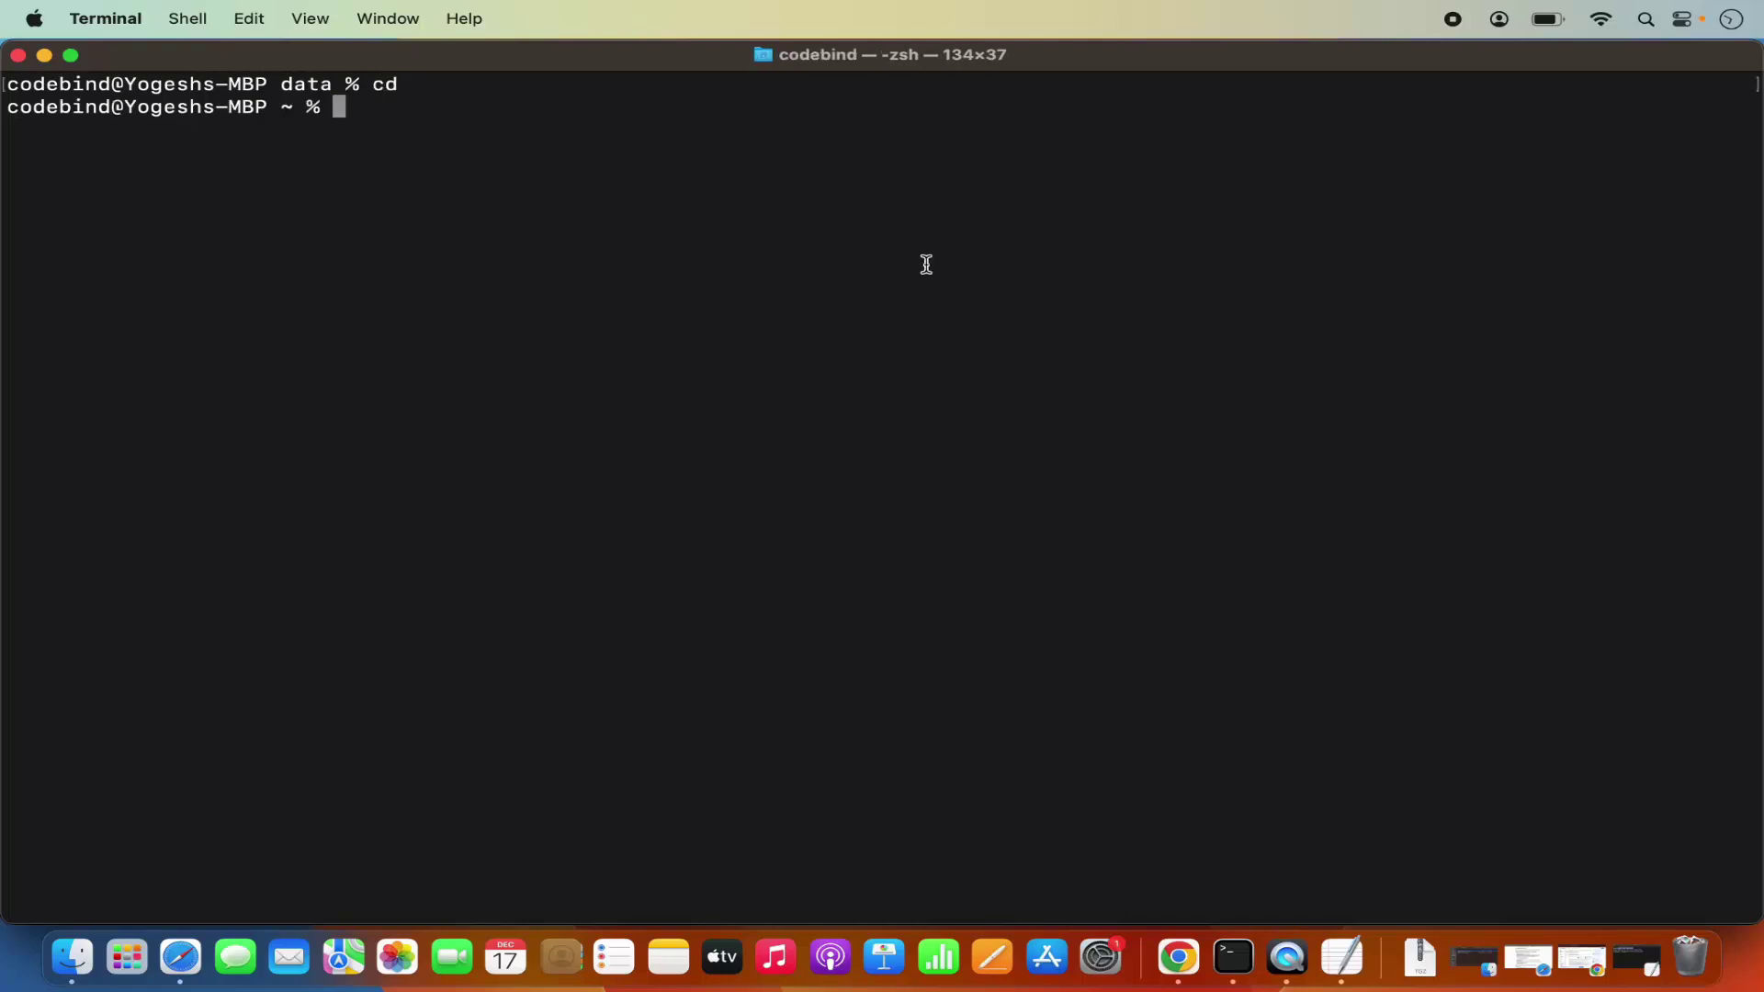
Paste the command mongod --dbpath=/Users/user/data/db from the TextEdit notes at the Terminal's home directory prompt.
key(super+Tab)
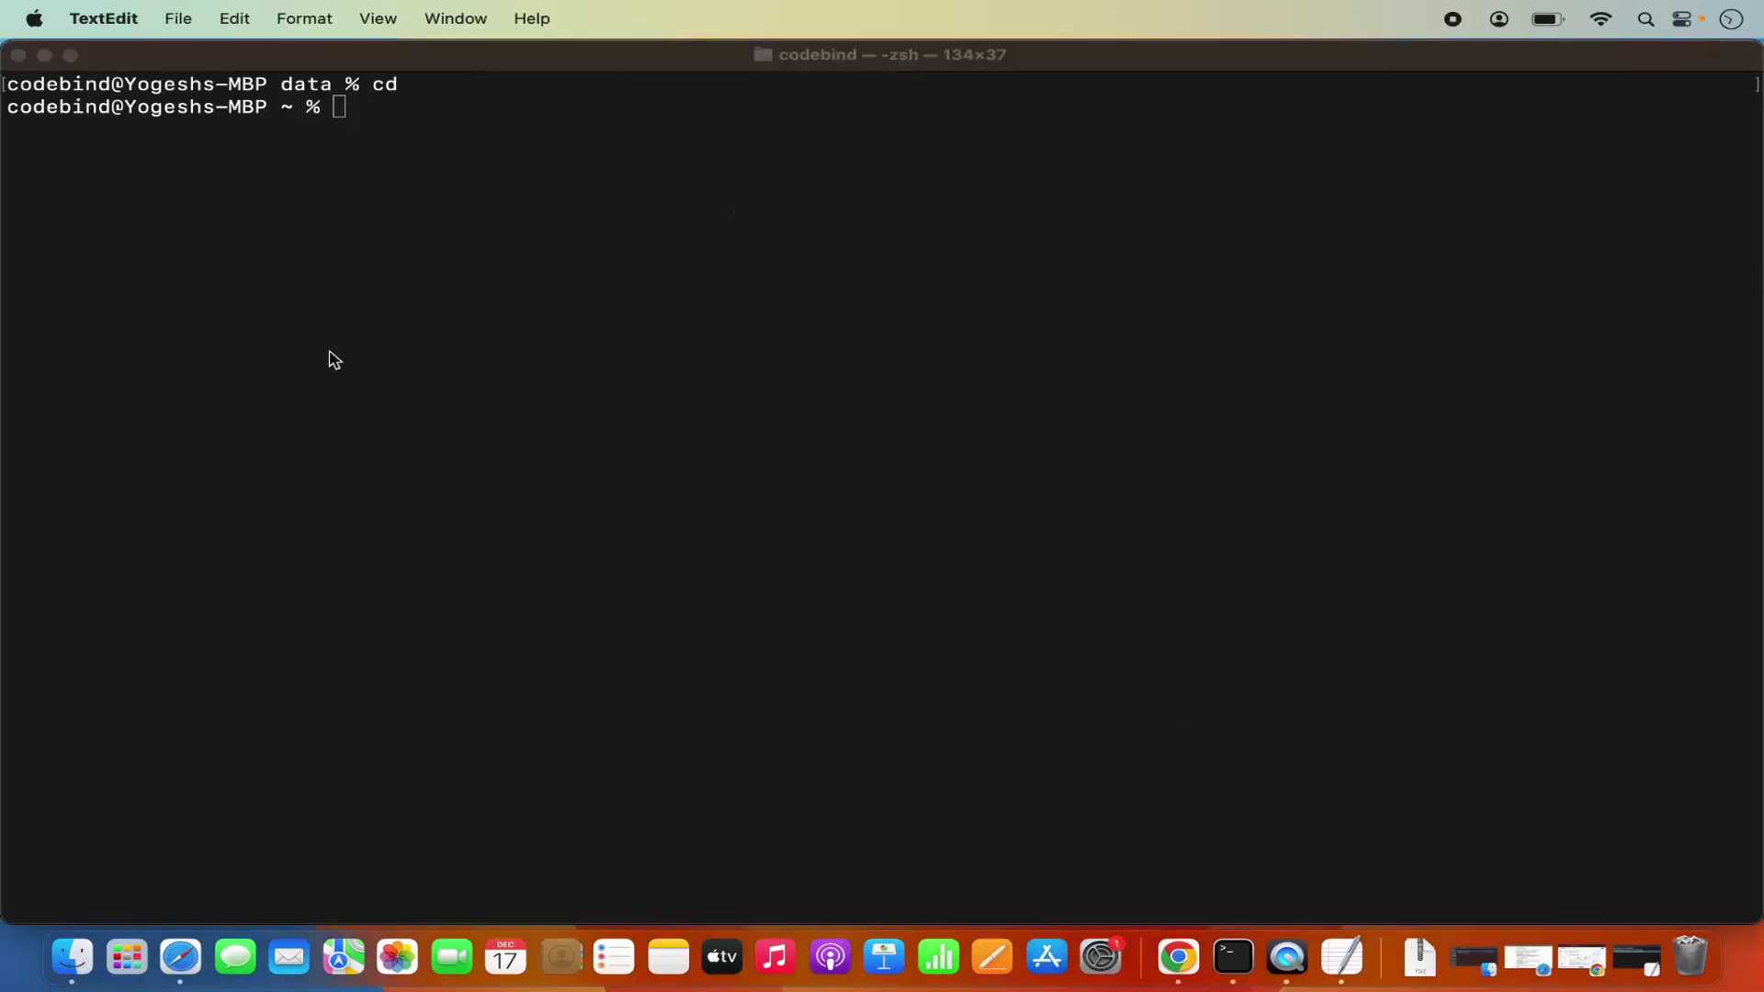
click(328, 313)
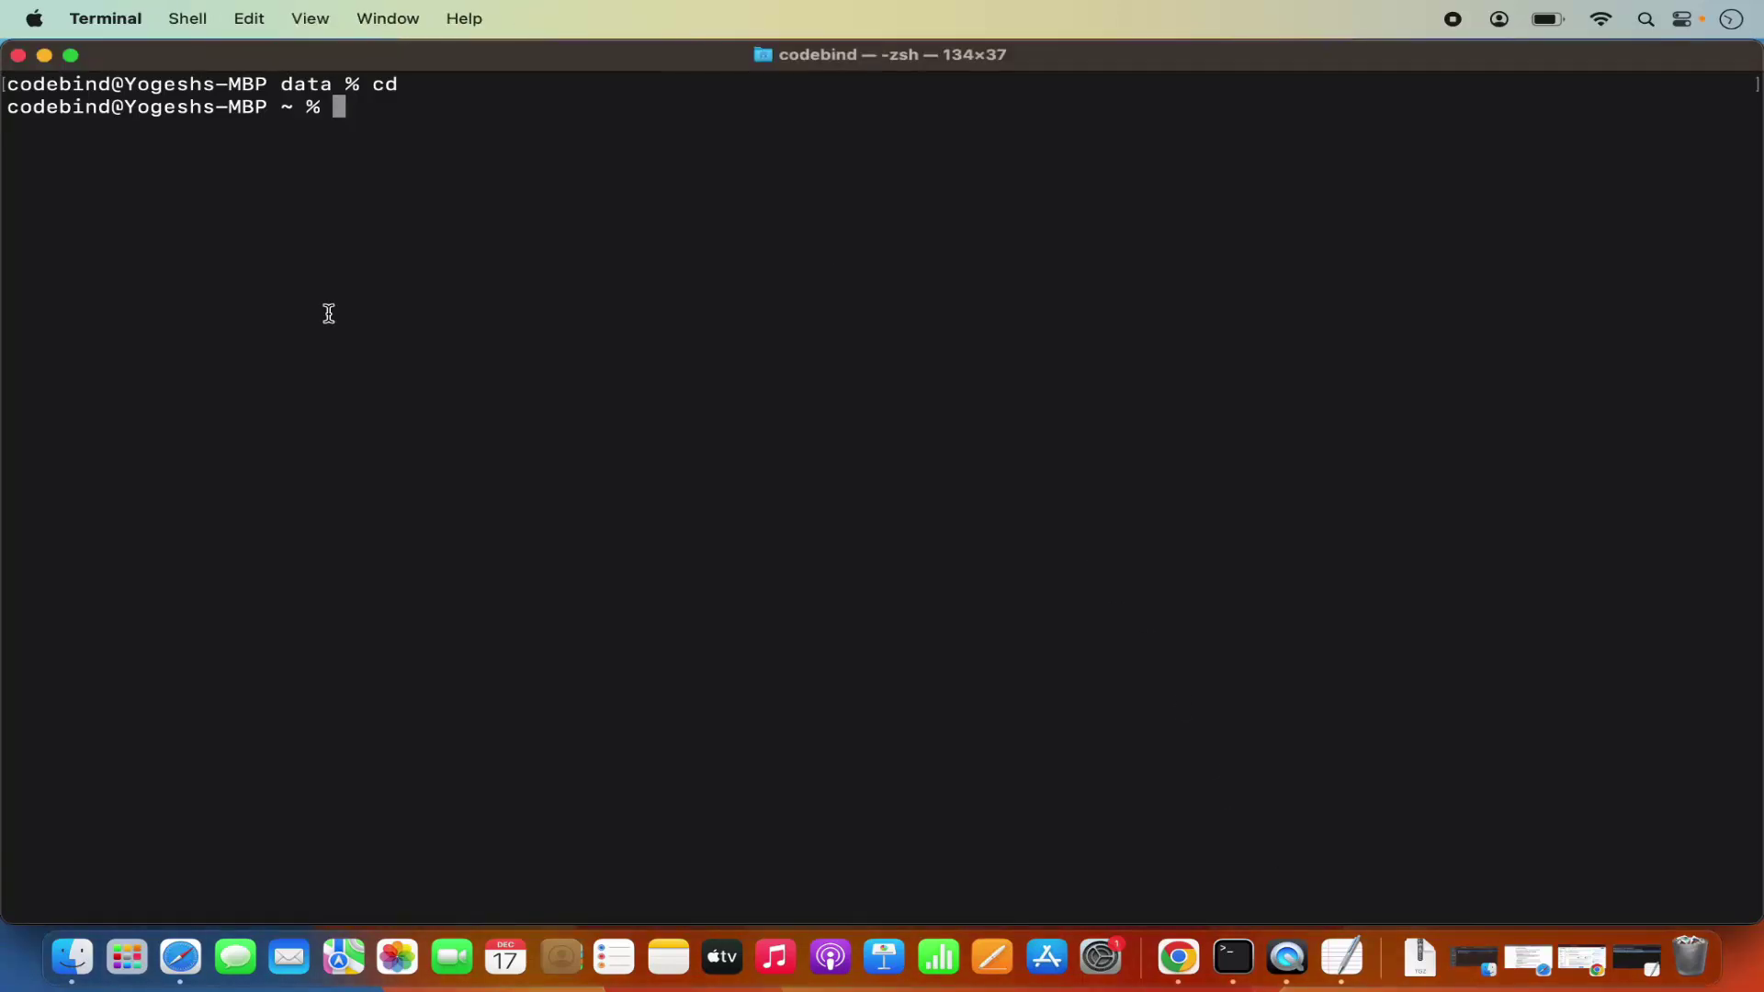
text(mongod --dbpath=/Users/user/data/db)
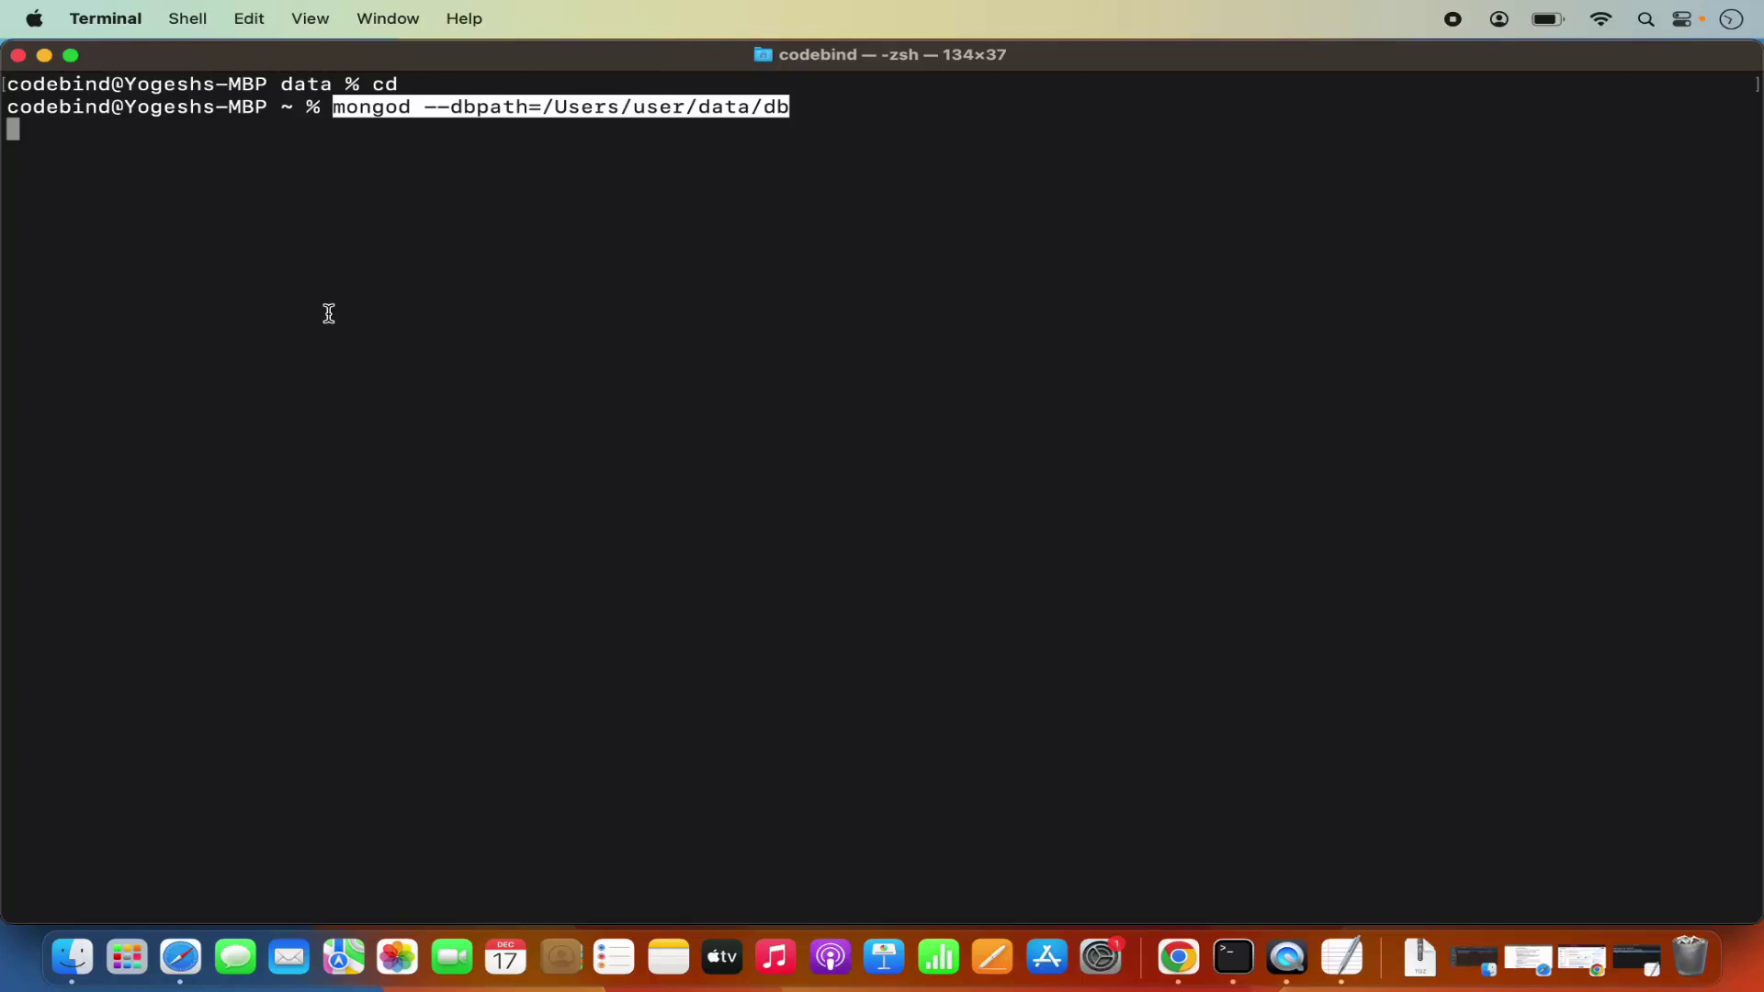
key(Return)
Replace the user folder name in the pasted command's database path with codebind.
key(Left)
key(Left)
key(Left)
key(Left)
key(Left)
key(Left)
key(Left)
key(Left)
key(Left)
key(Left)
key(Left)
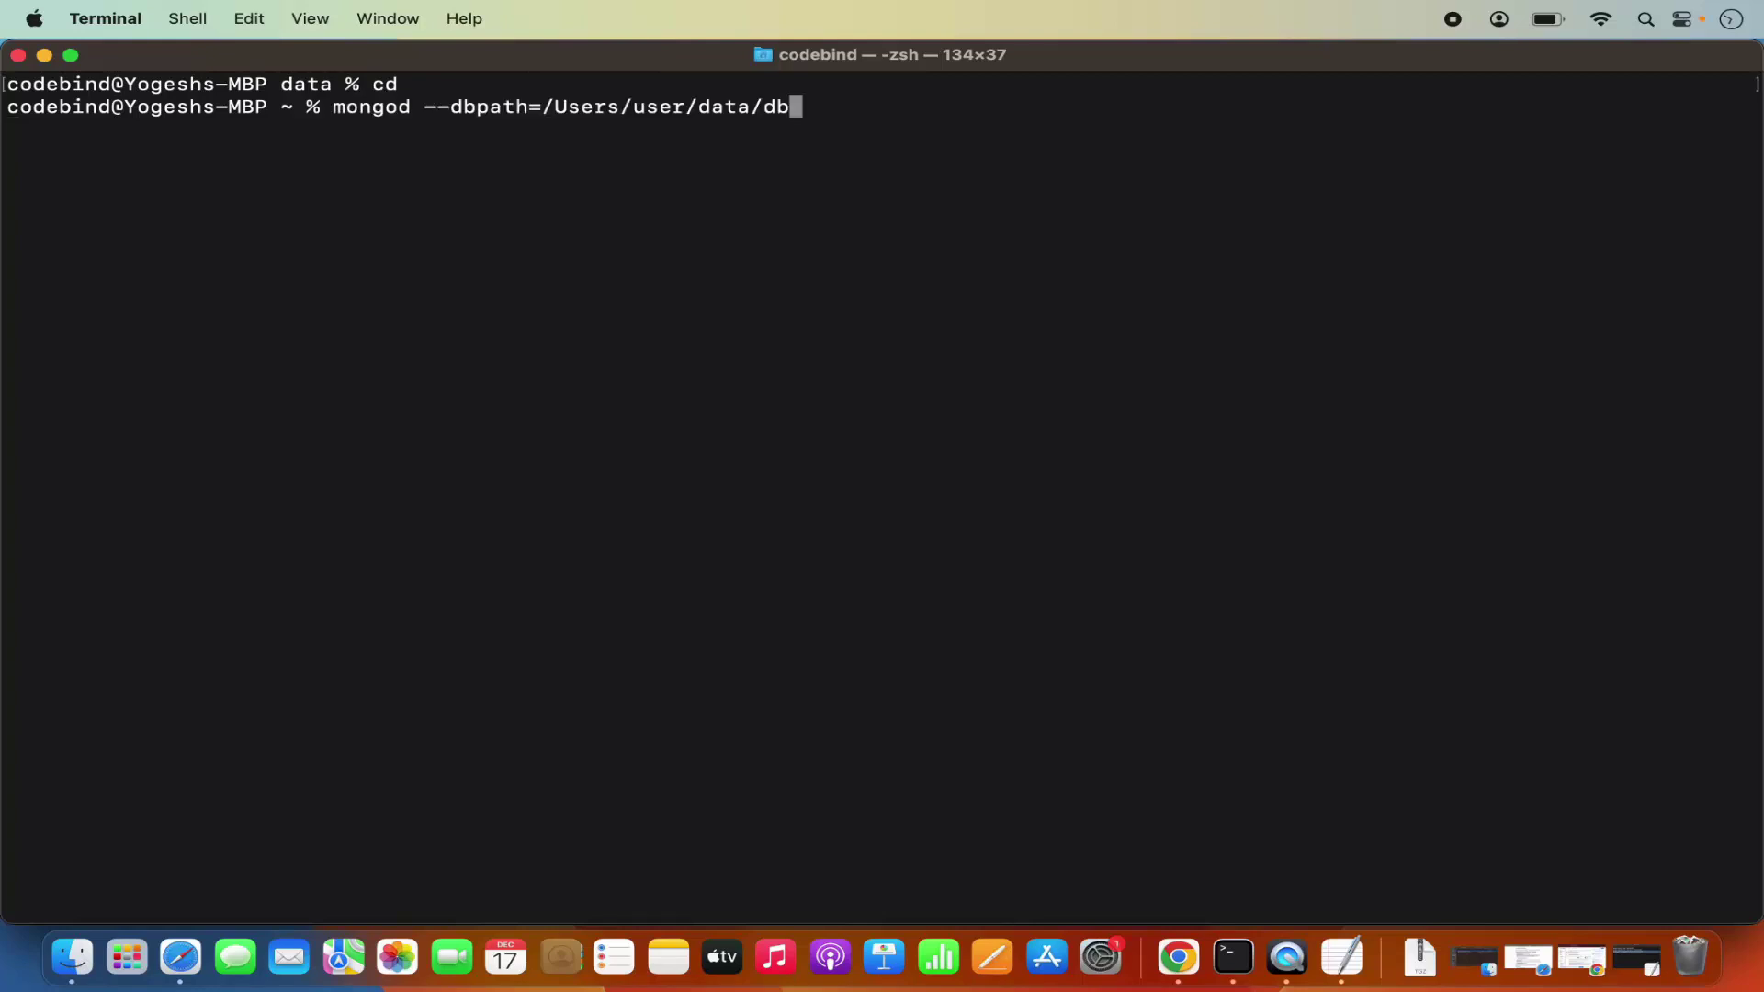
key(Left)
key(Left)
key(Left)
key(Left)
key(Left)
key(Left)
key(Left)
key(Left)
key(Left)
key(Left)
key(Left)
key(Right)
key(Right)
key(Right)
key(Right)
key(Right)
key(Right)
key(Right)
key(Right)
key(Right)
key(Right)
key(Right)
key(Right)
key(Right)
key(BackSpace)
key(BackSpace)
key(BackSpace)
key(BackSpace)
text(code)
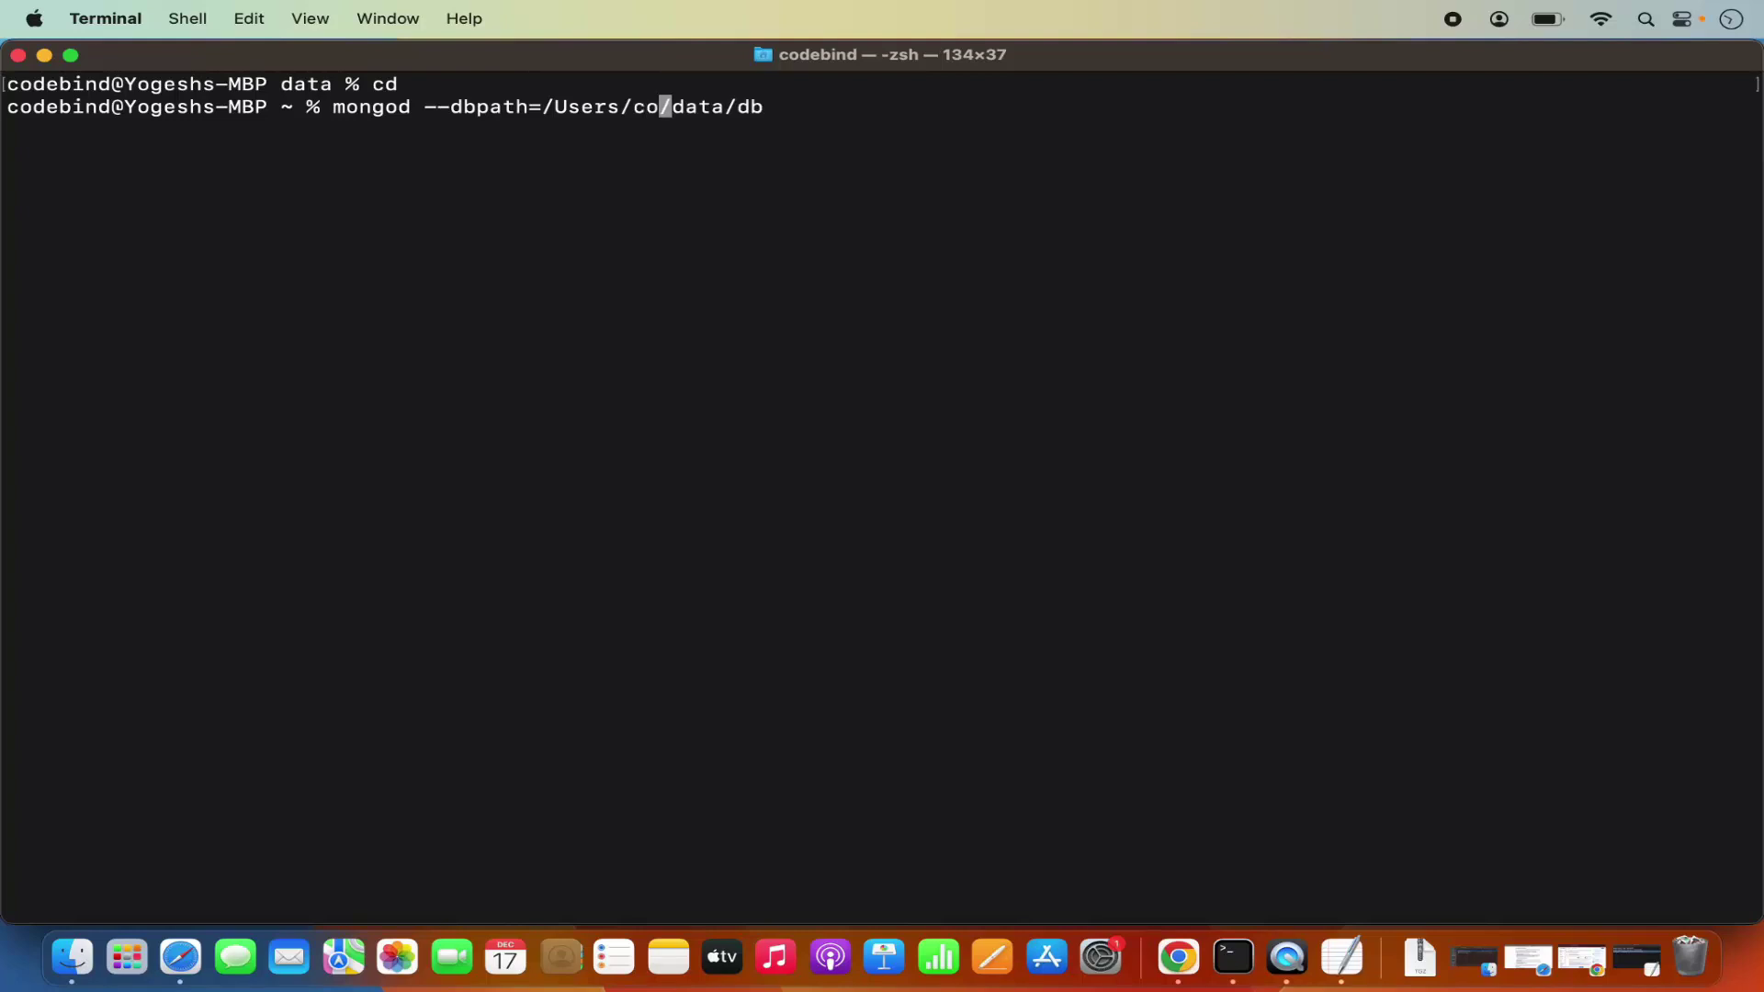
text(bind)
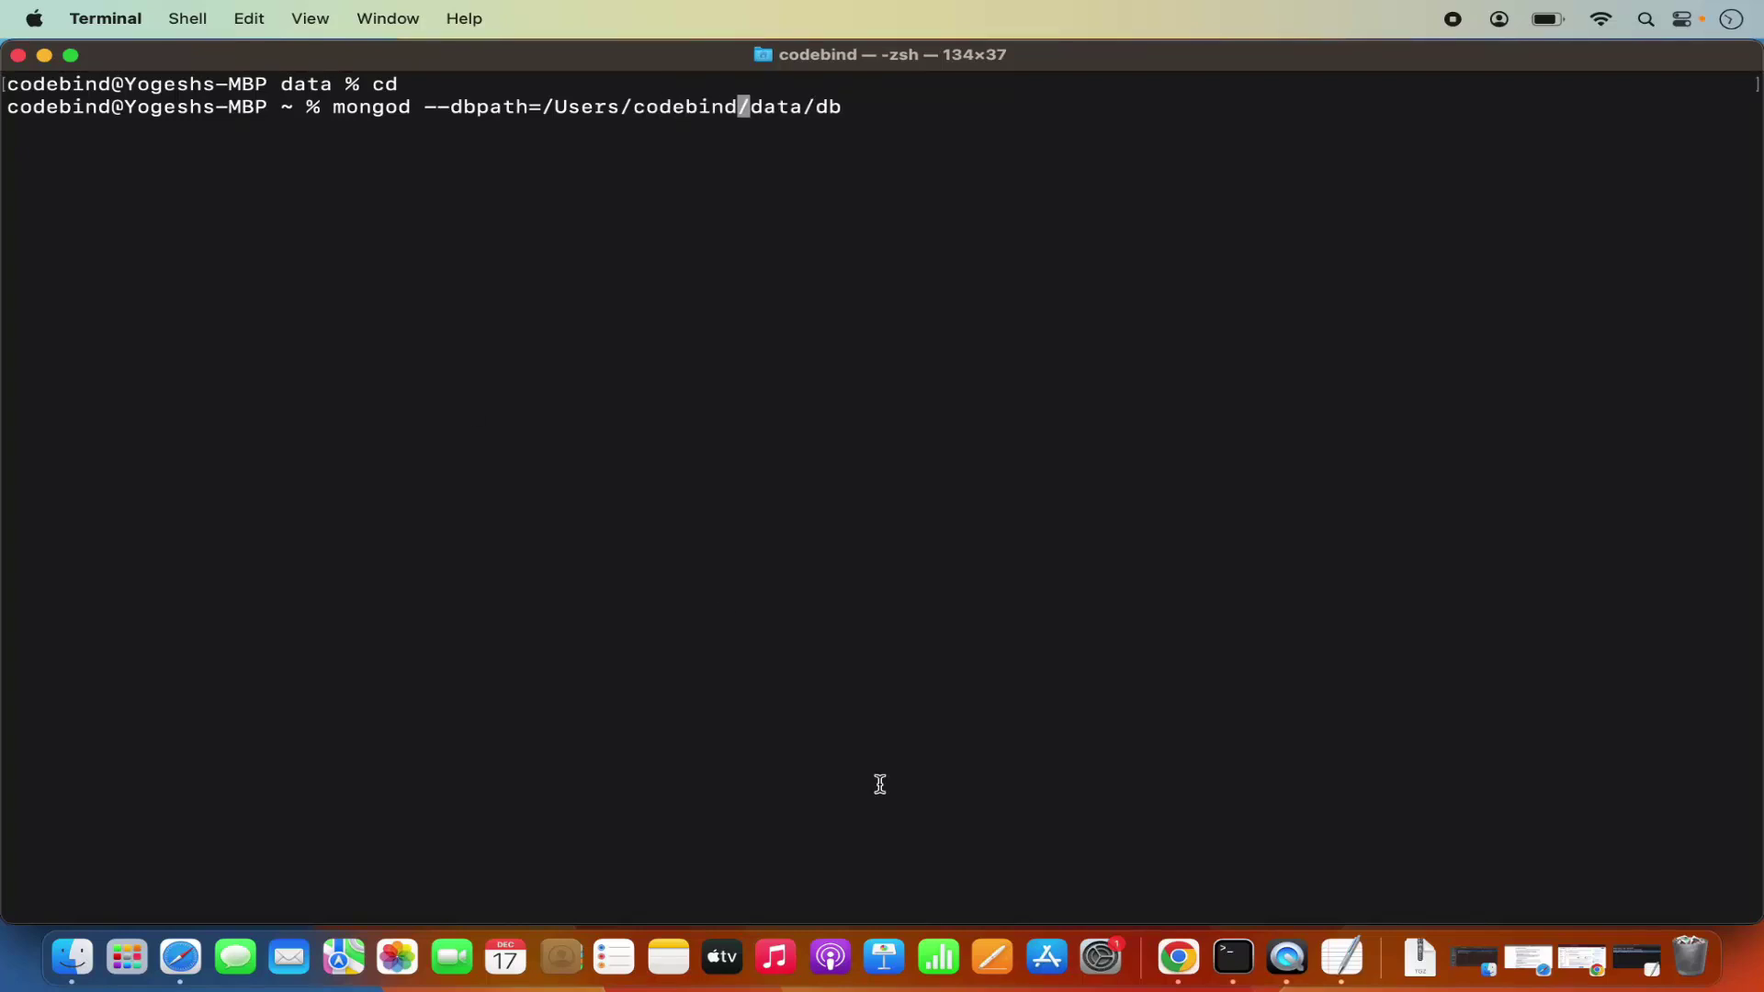
Open a new terminal window and check the home directory path with pwd.
right_click(1248, 962)
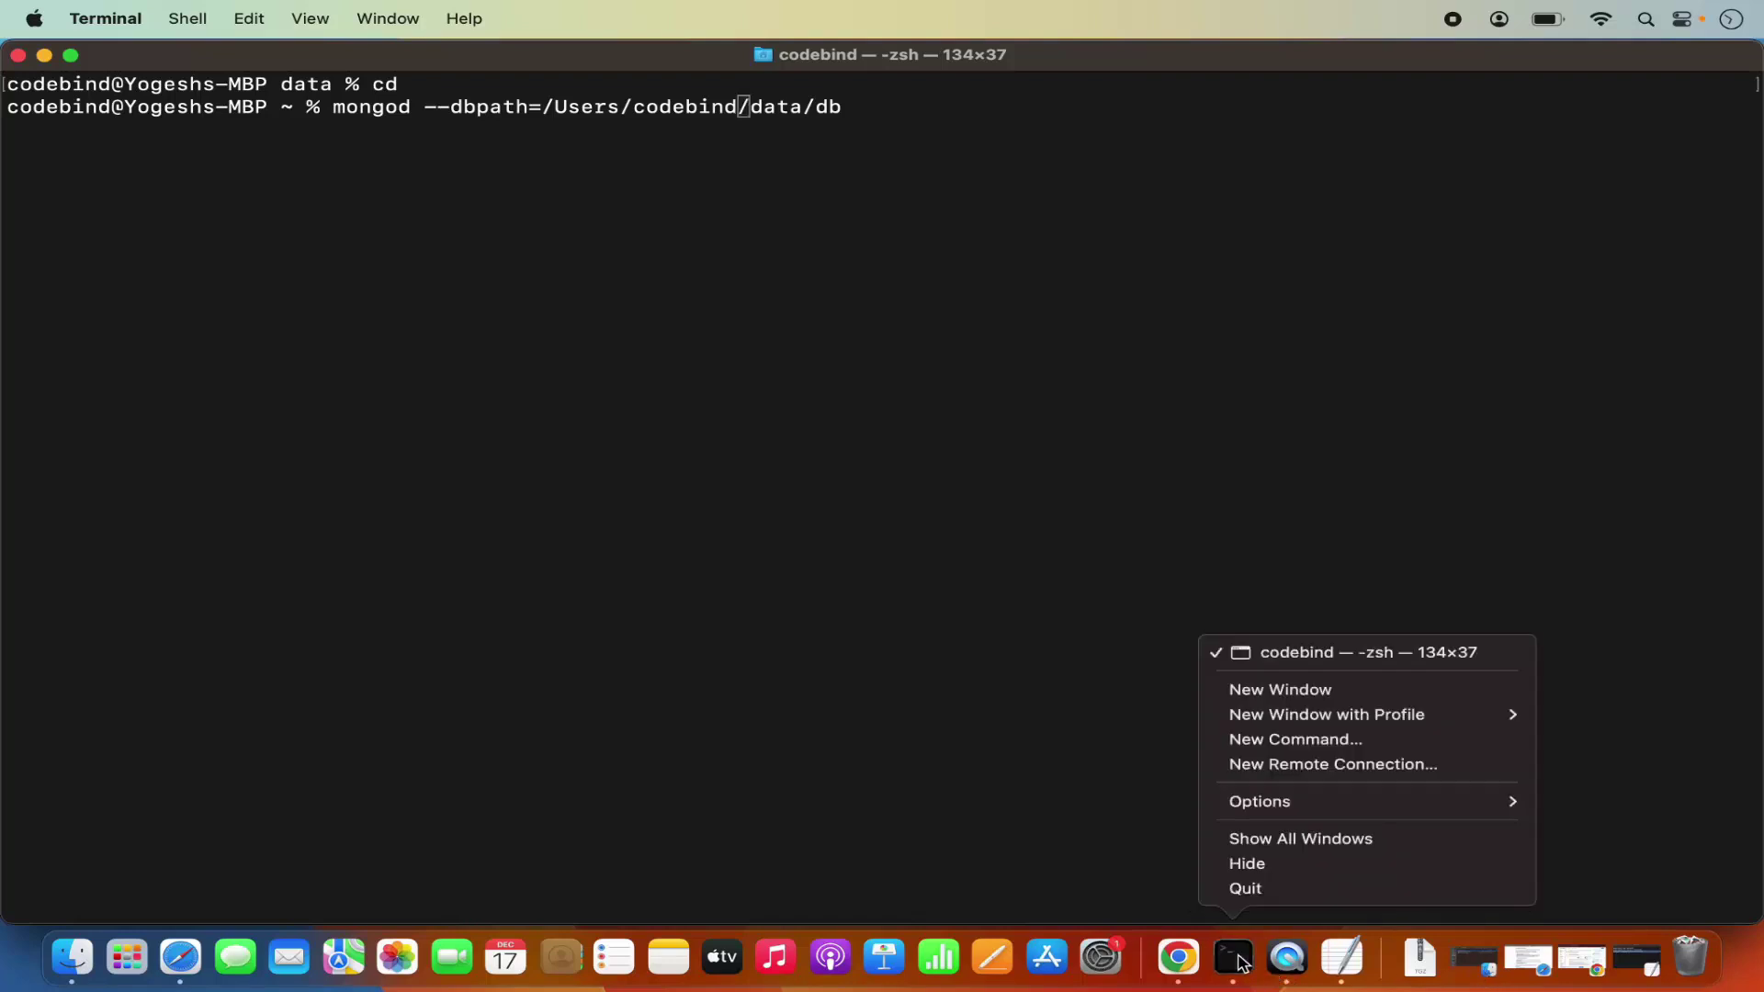
click(1258, 698)
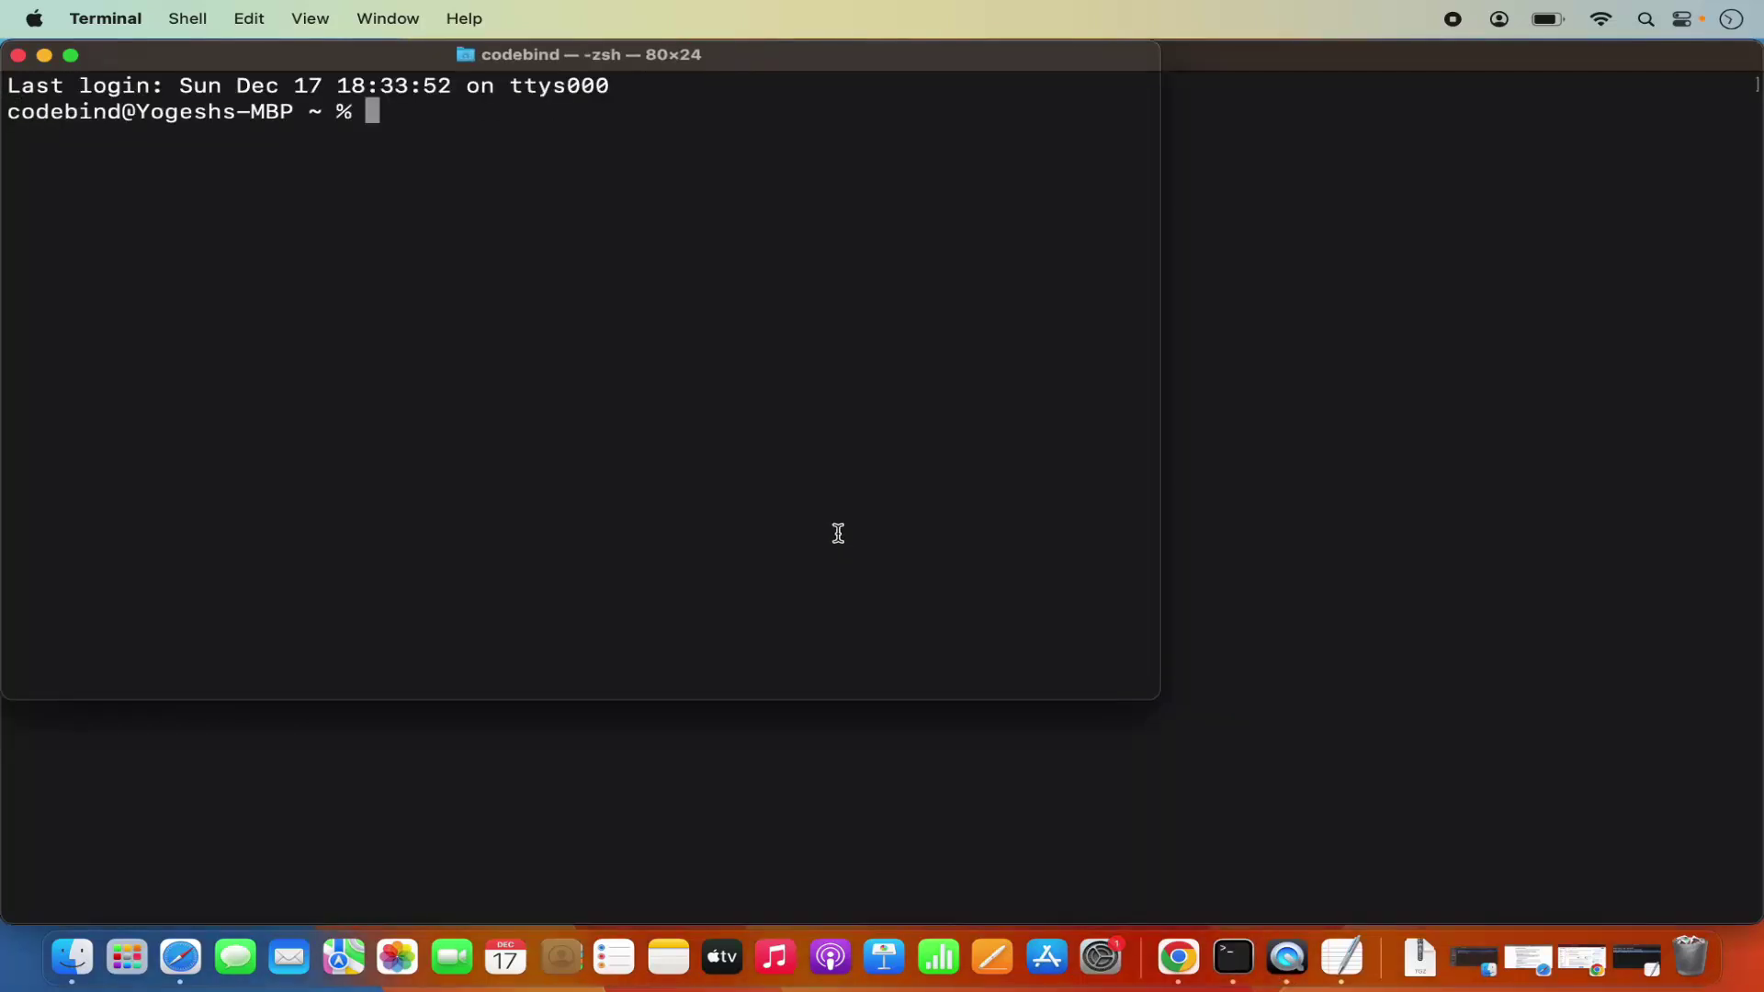
text(pwd)
key(Return)
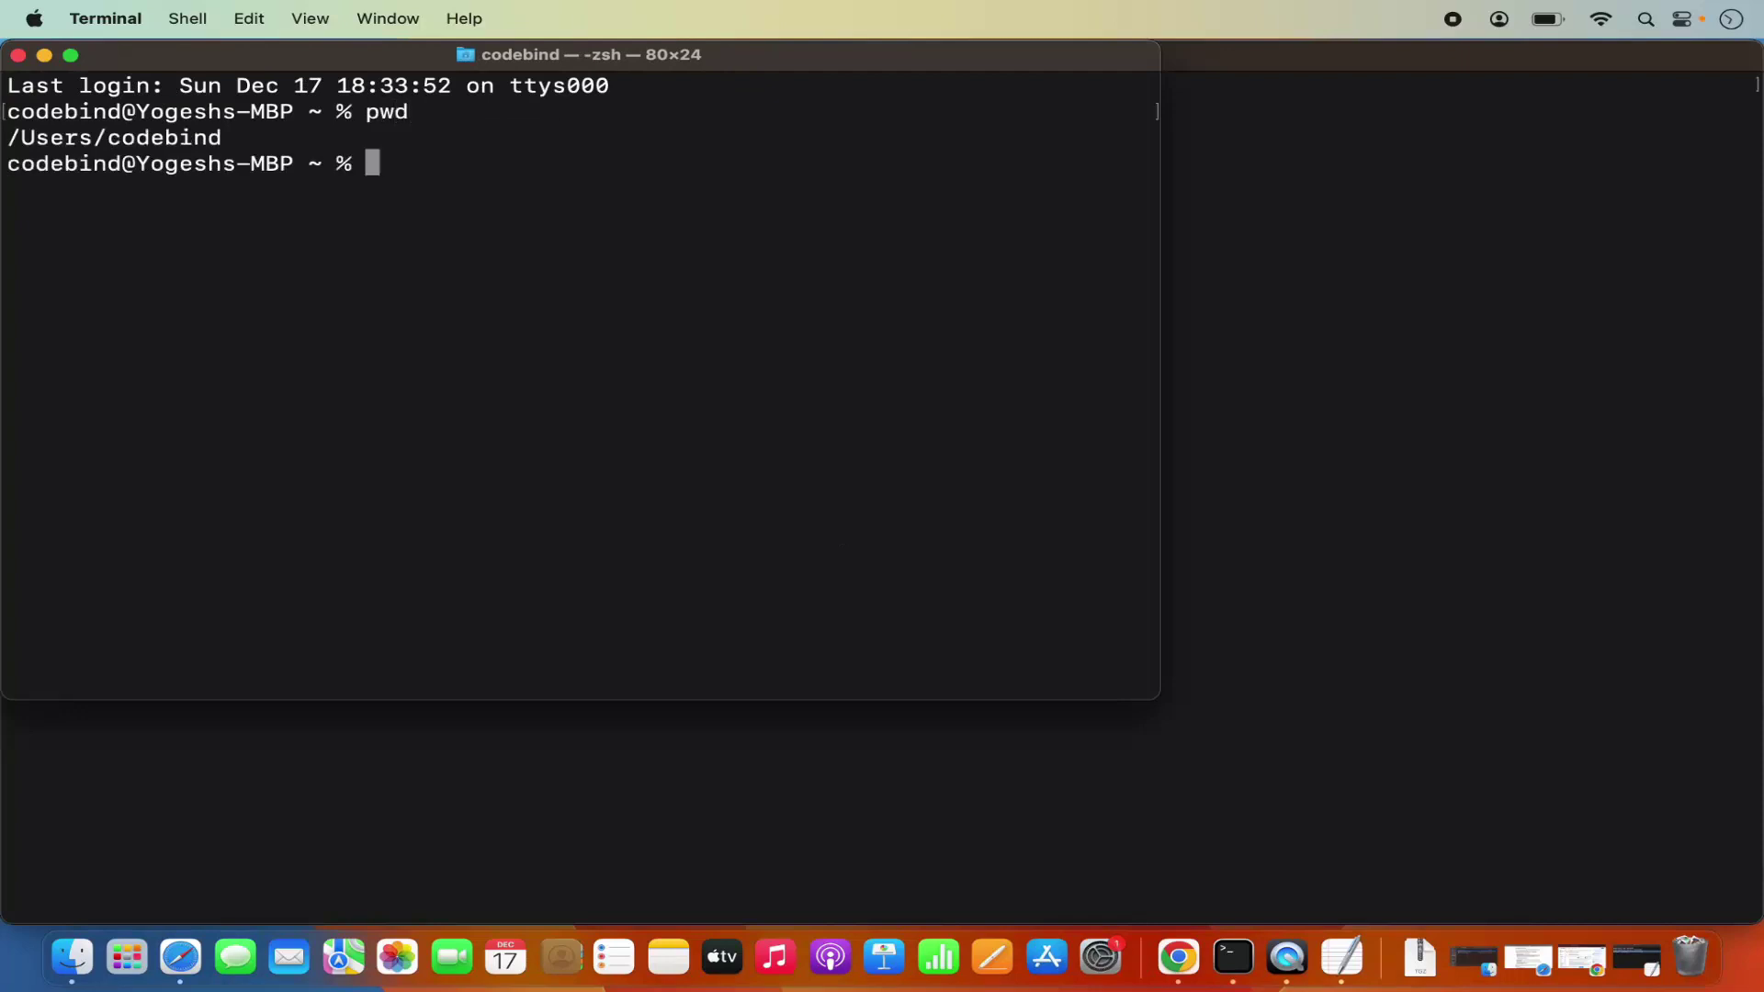
double_click(136, 137)
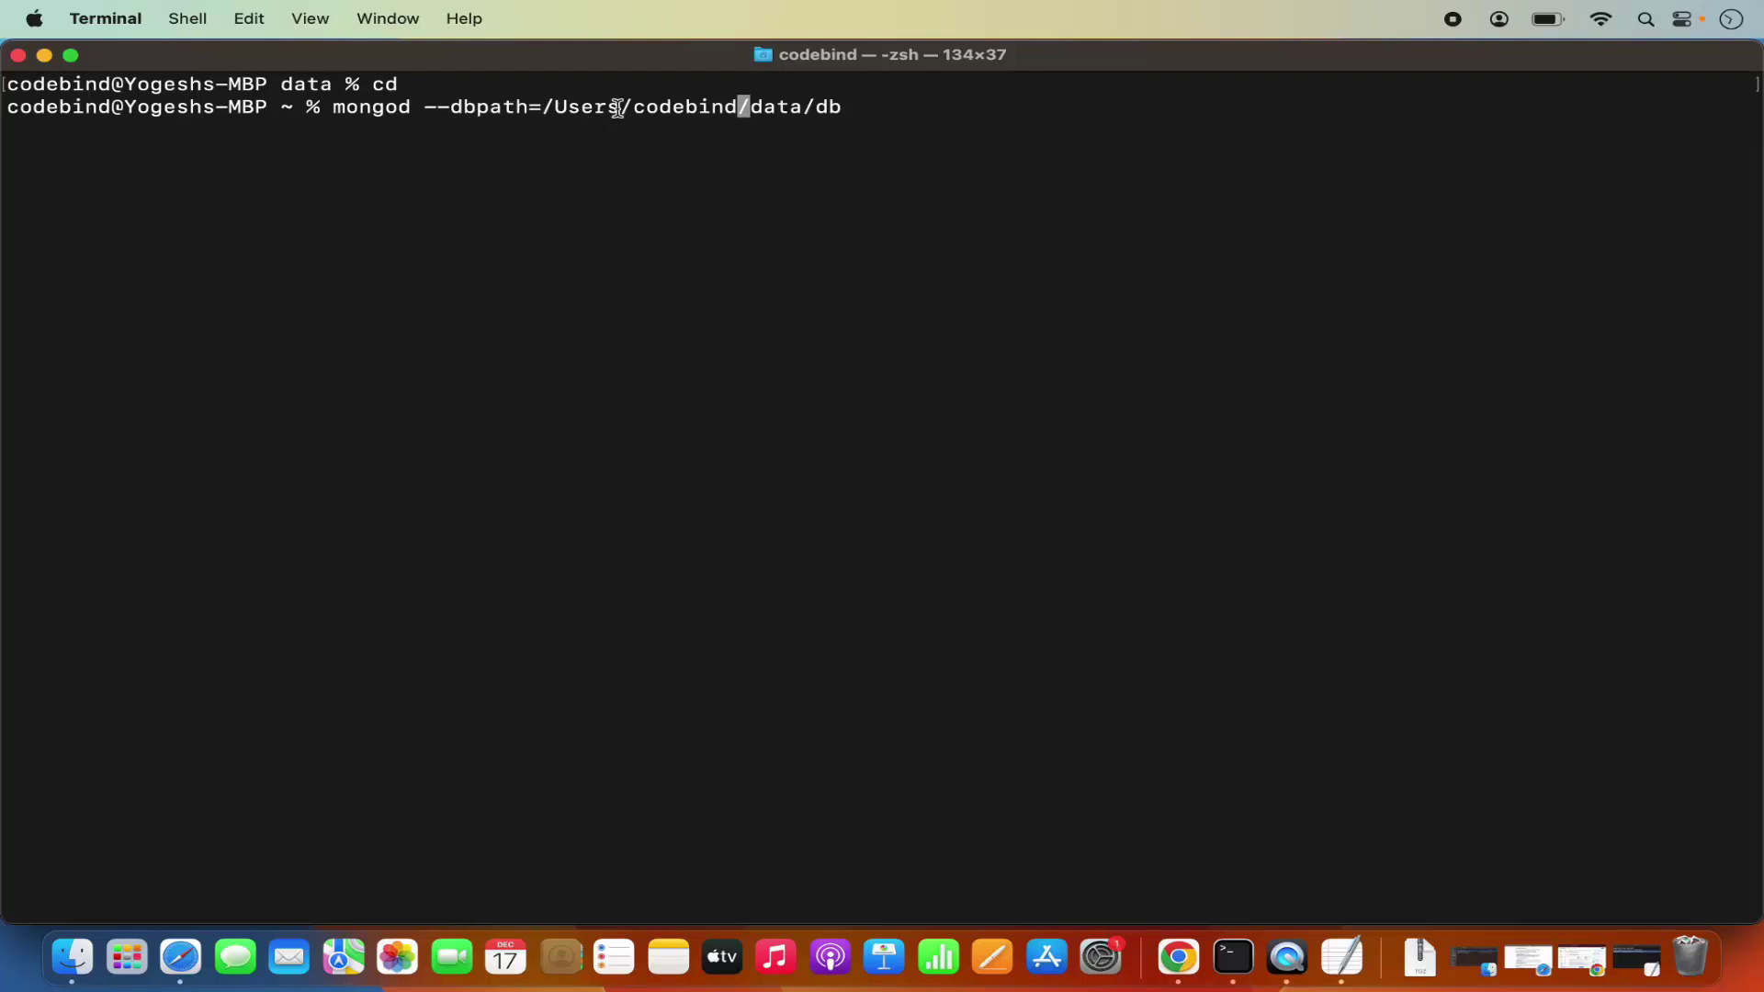
In the original terminal window, try to start the server with mongod --dbpath=/Users/codebind/data/db and examine its log output.
double_click(677, 108)
shift+click(755, 108)
double_click(757, 108)
click(827, 109)
drag(845, 108, 751, 109)
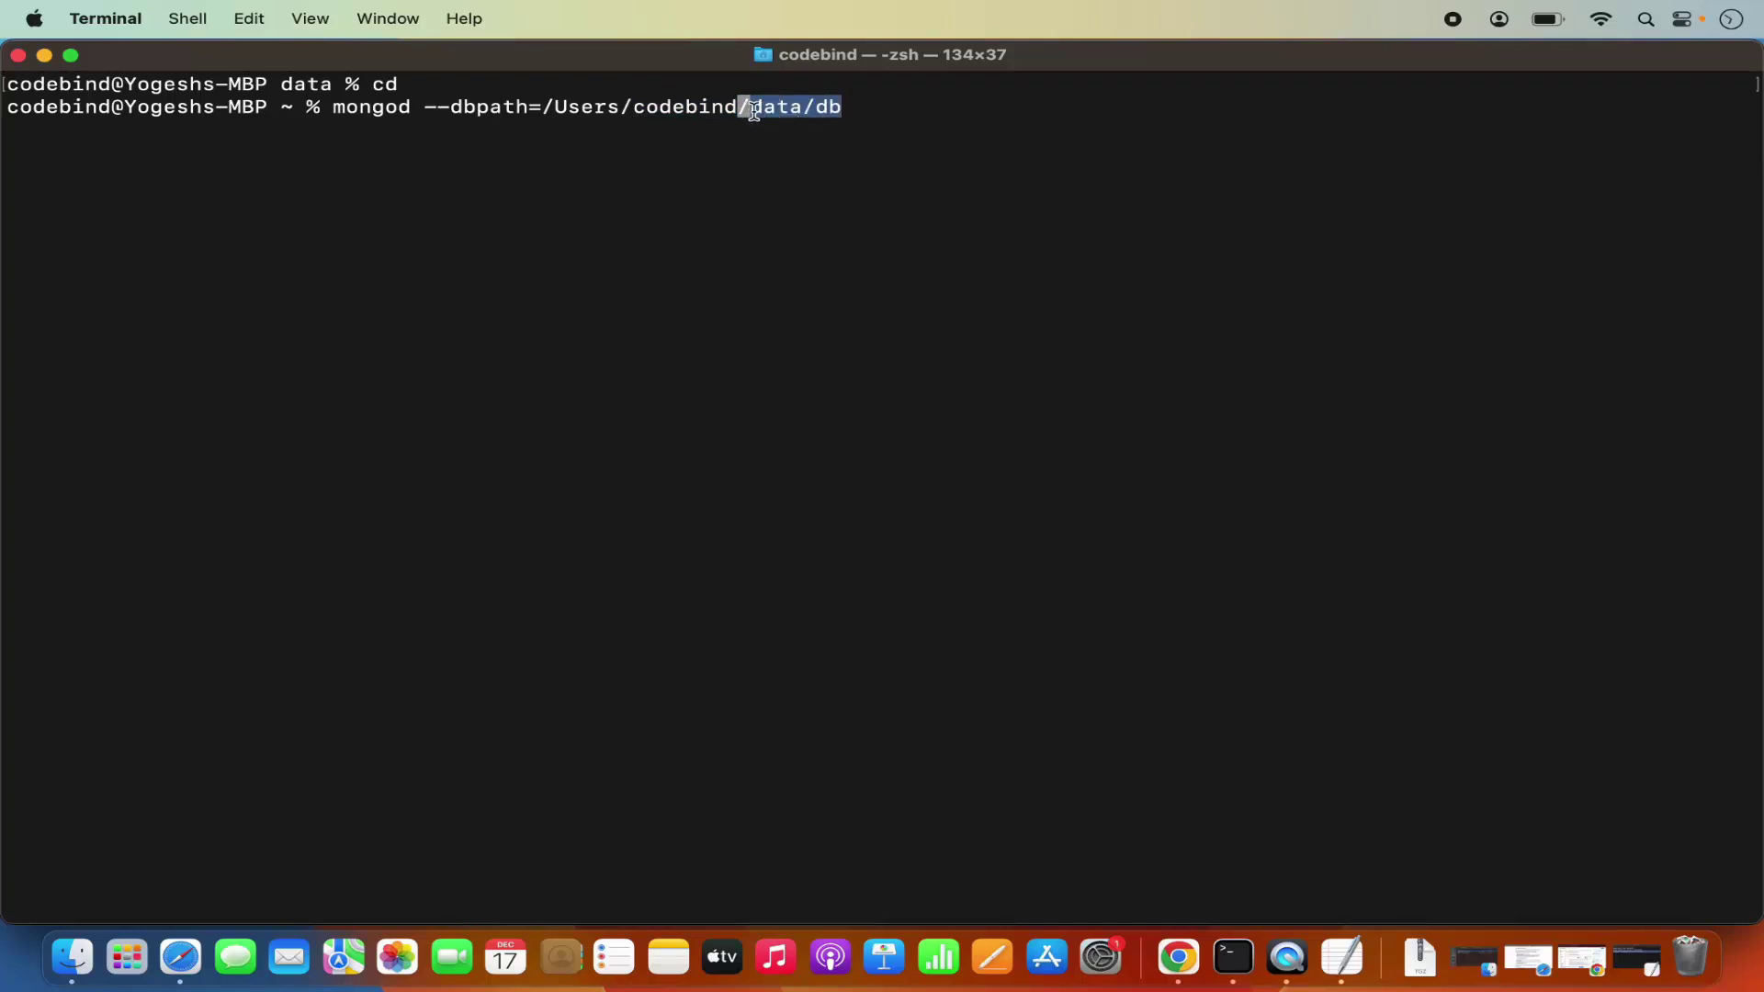
click(855, 108)
key(Return)
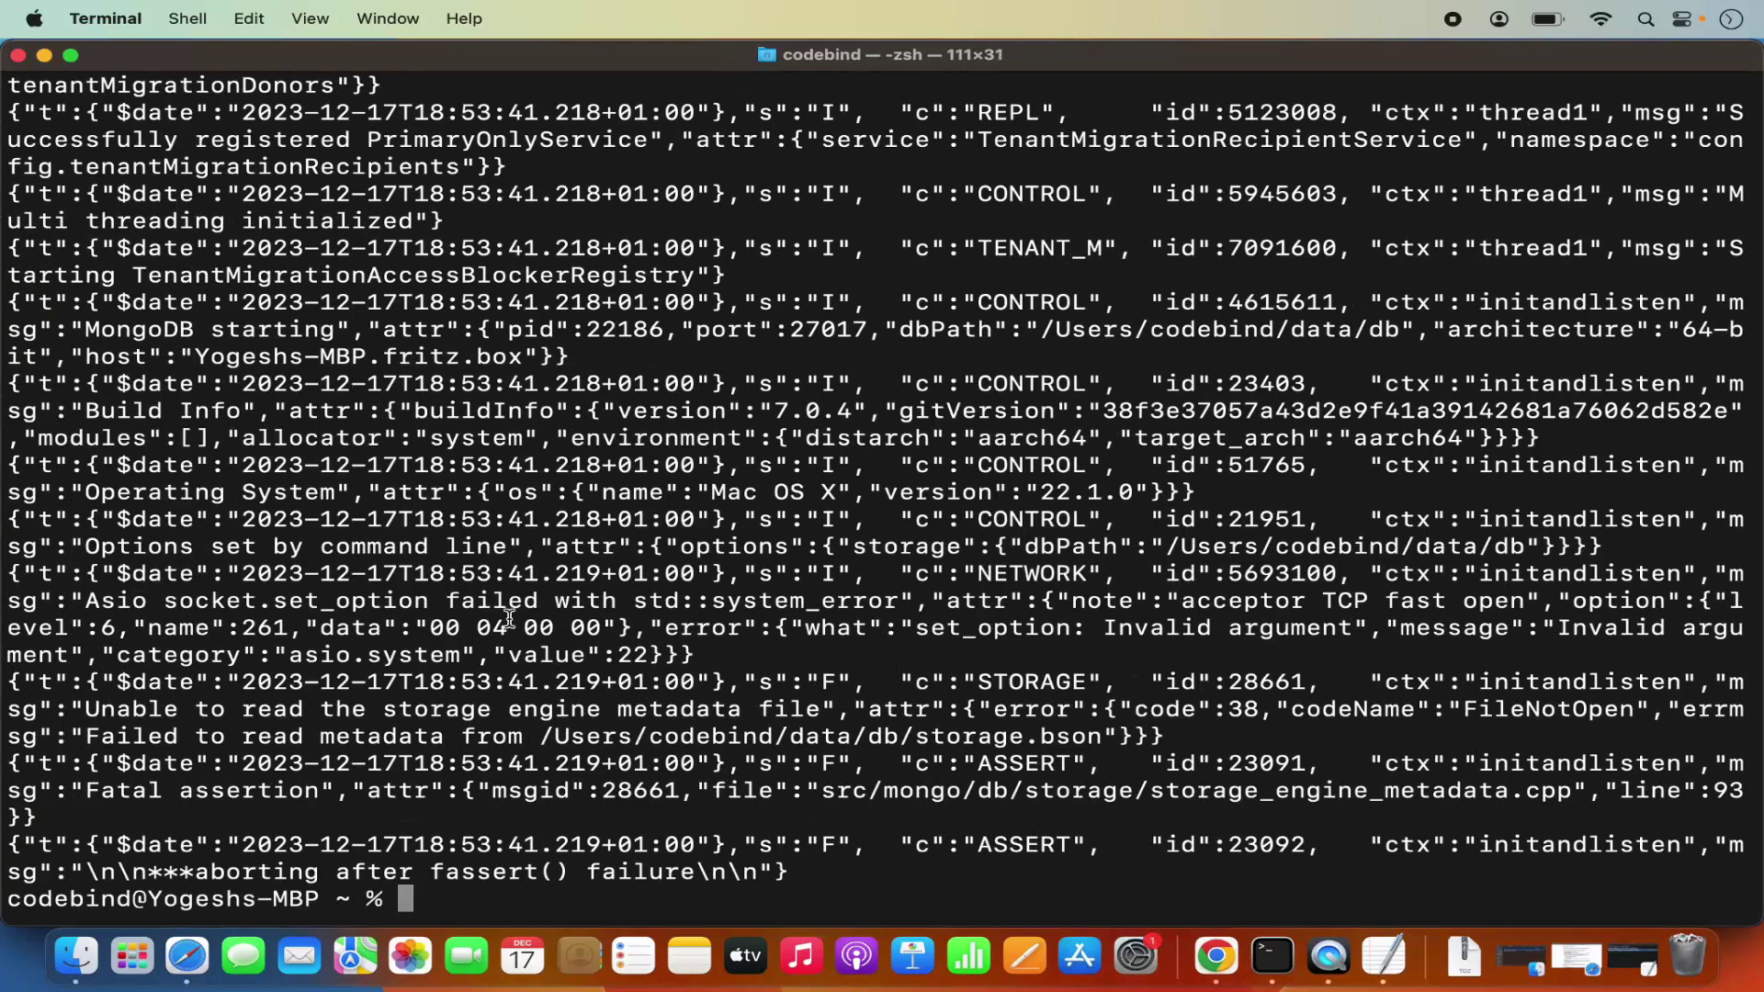
scroll(496, 655, up, 2)
scroll(496, 655, up, 1)
Recall the last command, prefix it with sudo and run sudo mongod --dbpath=/Users/codebind/data/db.
key(Up)
key(Return)
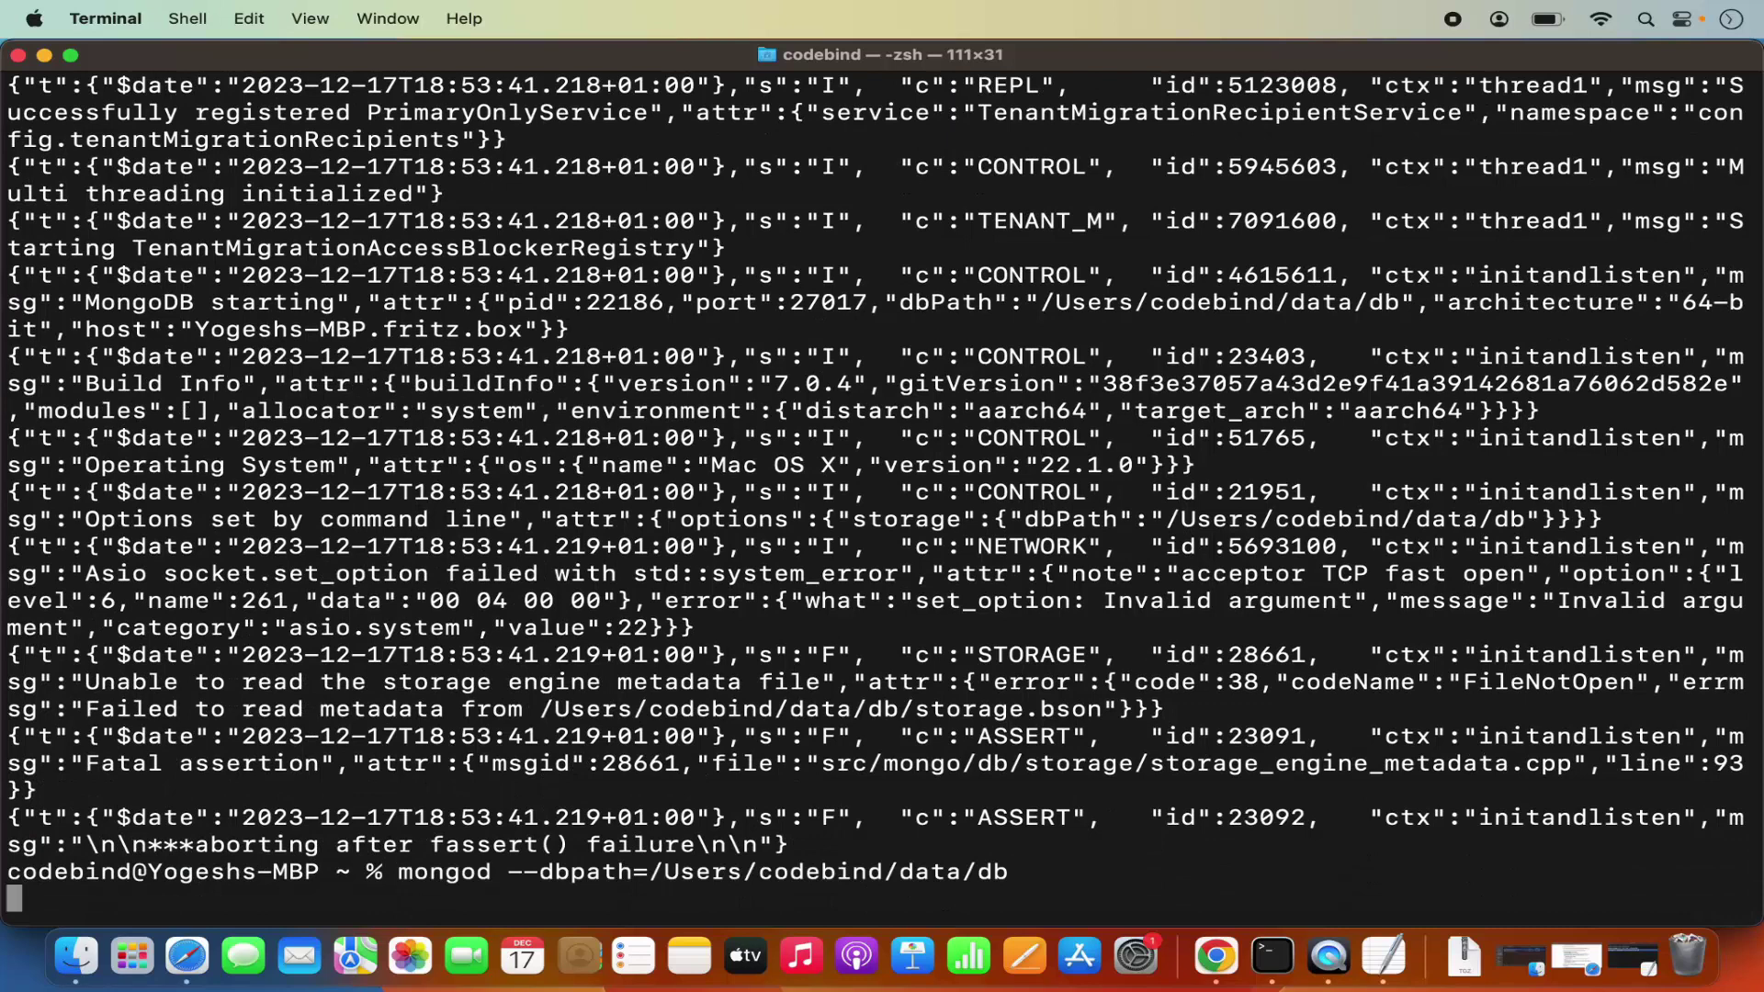
key(Up)
key(Left)
key(Left)
key(Left)
key(Left)
key(Left)
key(Left)
key(Left)
key(Left)
key(Left)
key(Left)
key(Left)
key(Left)
key(Left)
key(Left)
key(Left)
key(Left)
key(Left)
key(Left)
key(Left)
key(Left)
key(Left)
key(Left)
key(Left)
key(Left)
key(Left)
key(Left)
key(Left)
key(Left)
key(Left)
key(Left)
key(Left)
key(Left)
key(Left)
key(Left)
key(Left)
key(Left)
key(Left)
key(Left)
text(sudo)
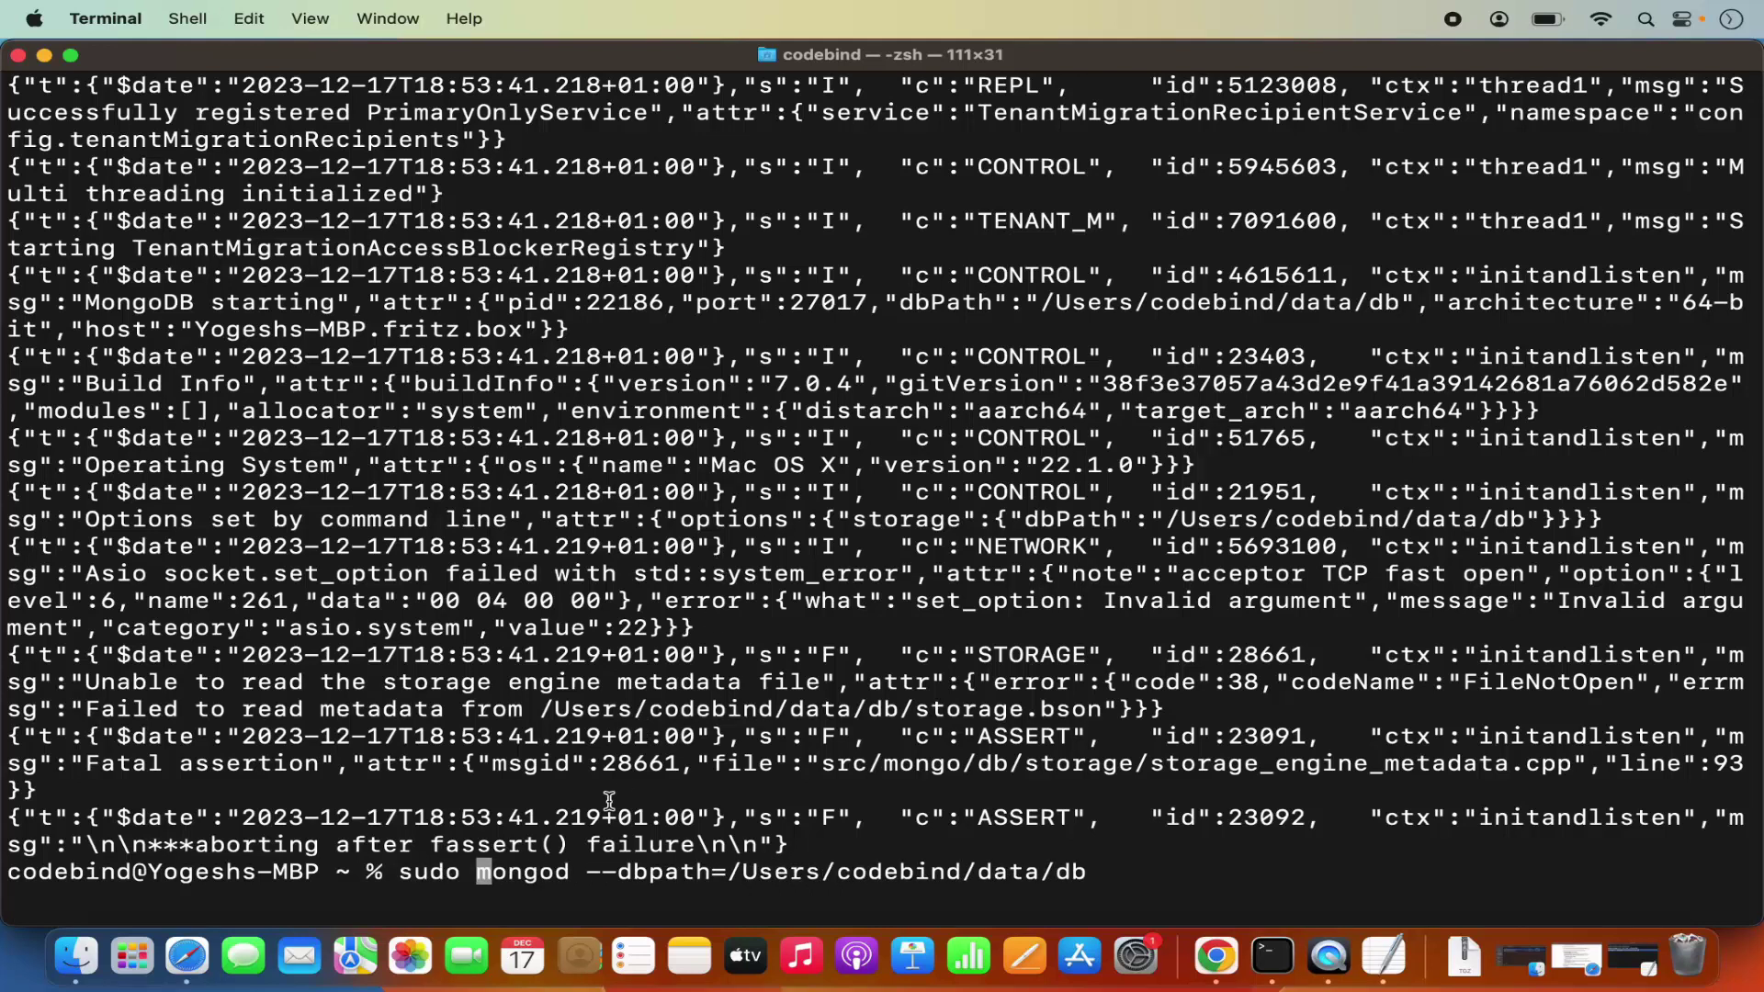
key(Return)
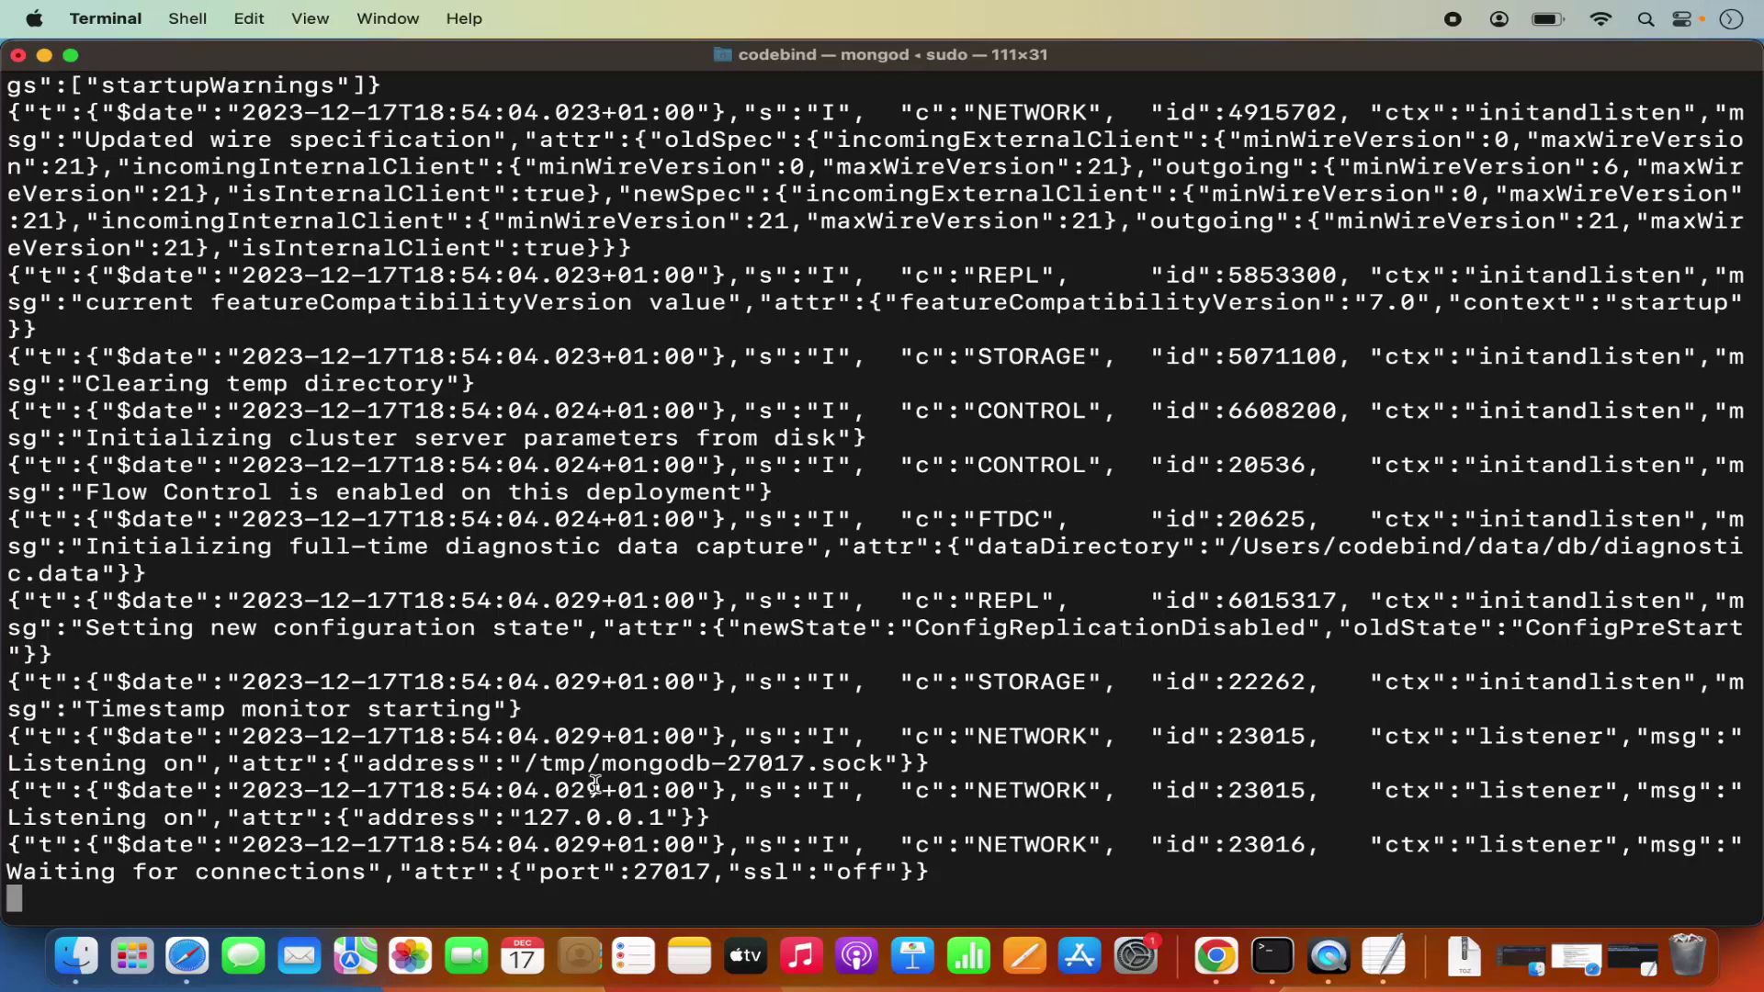
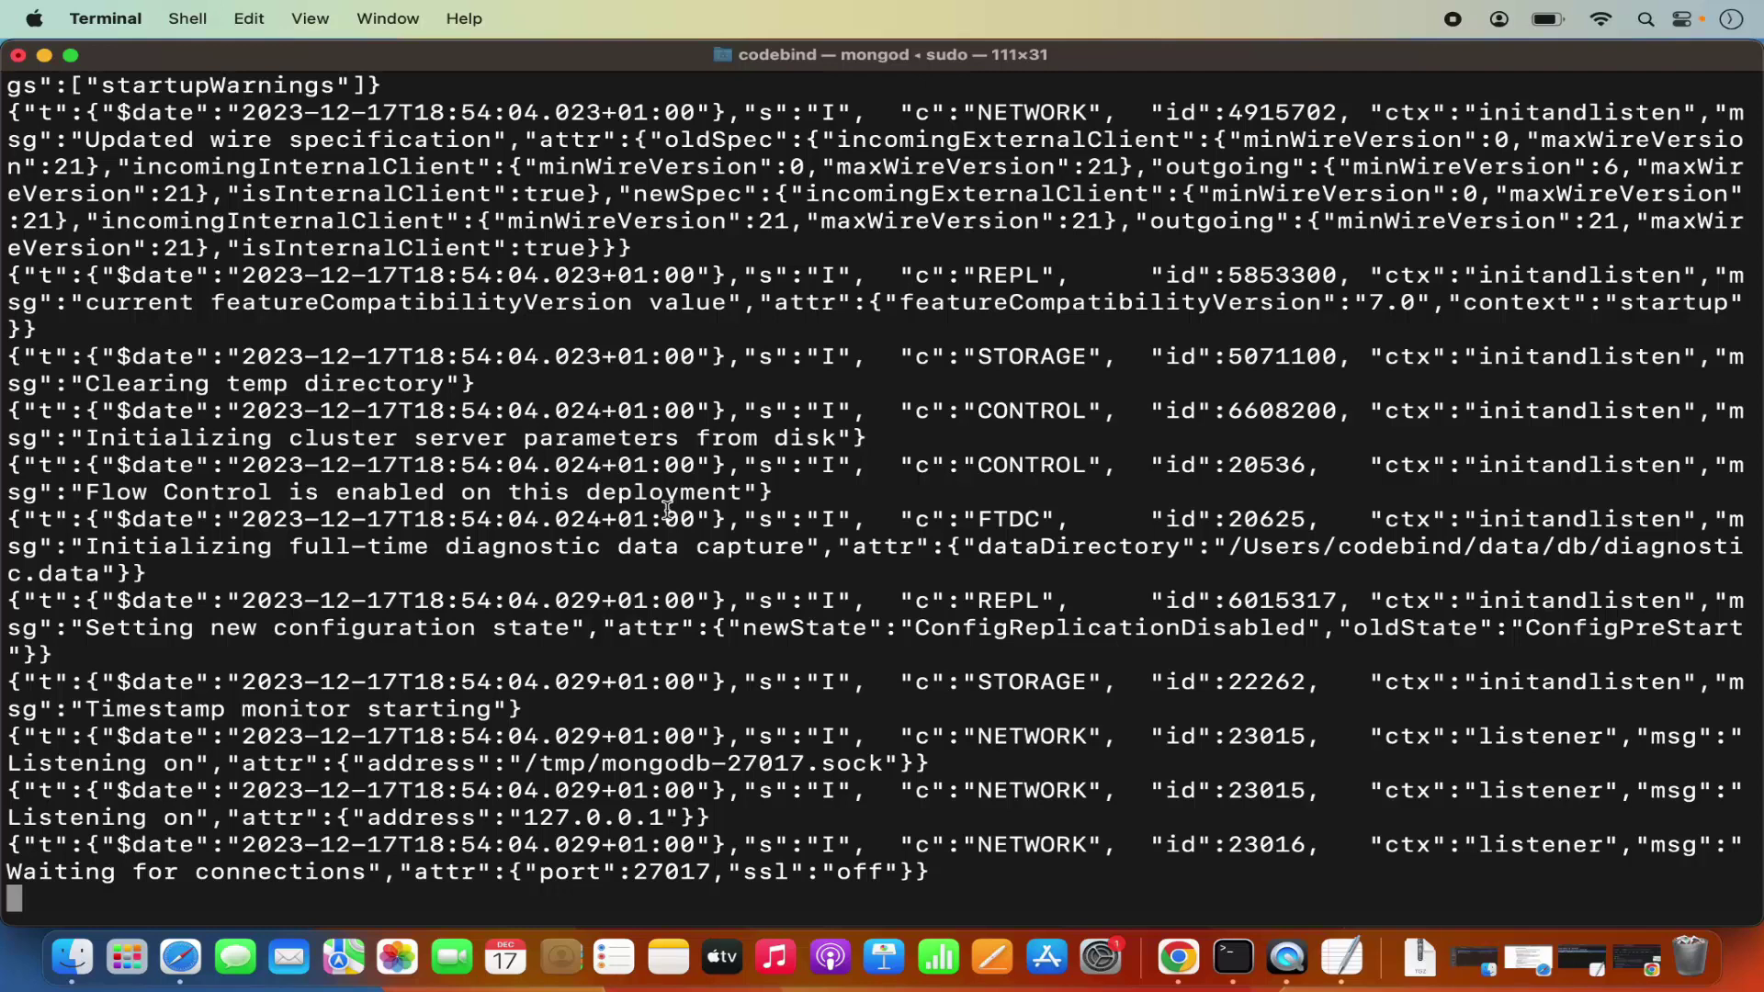
Switch to Chrome, open the MongoDB website from the search results and go to the MongoDB Compass (GUI) download page under Tools.
click(1179, 958)
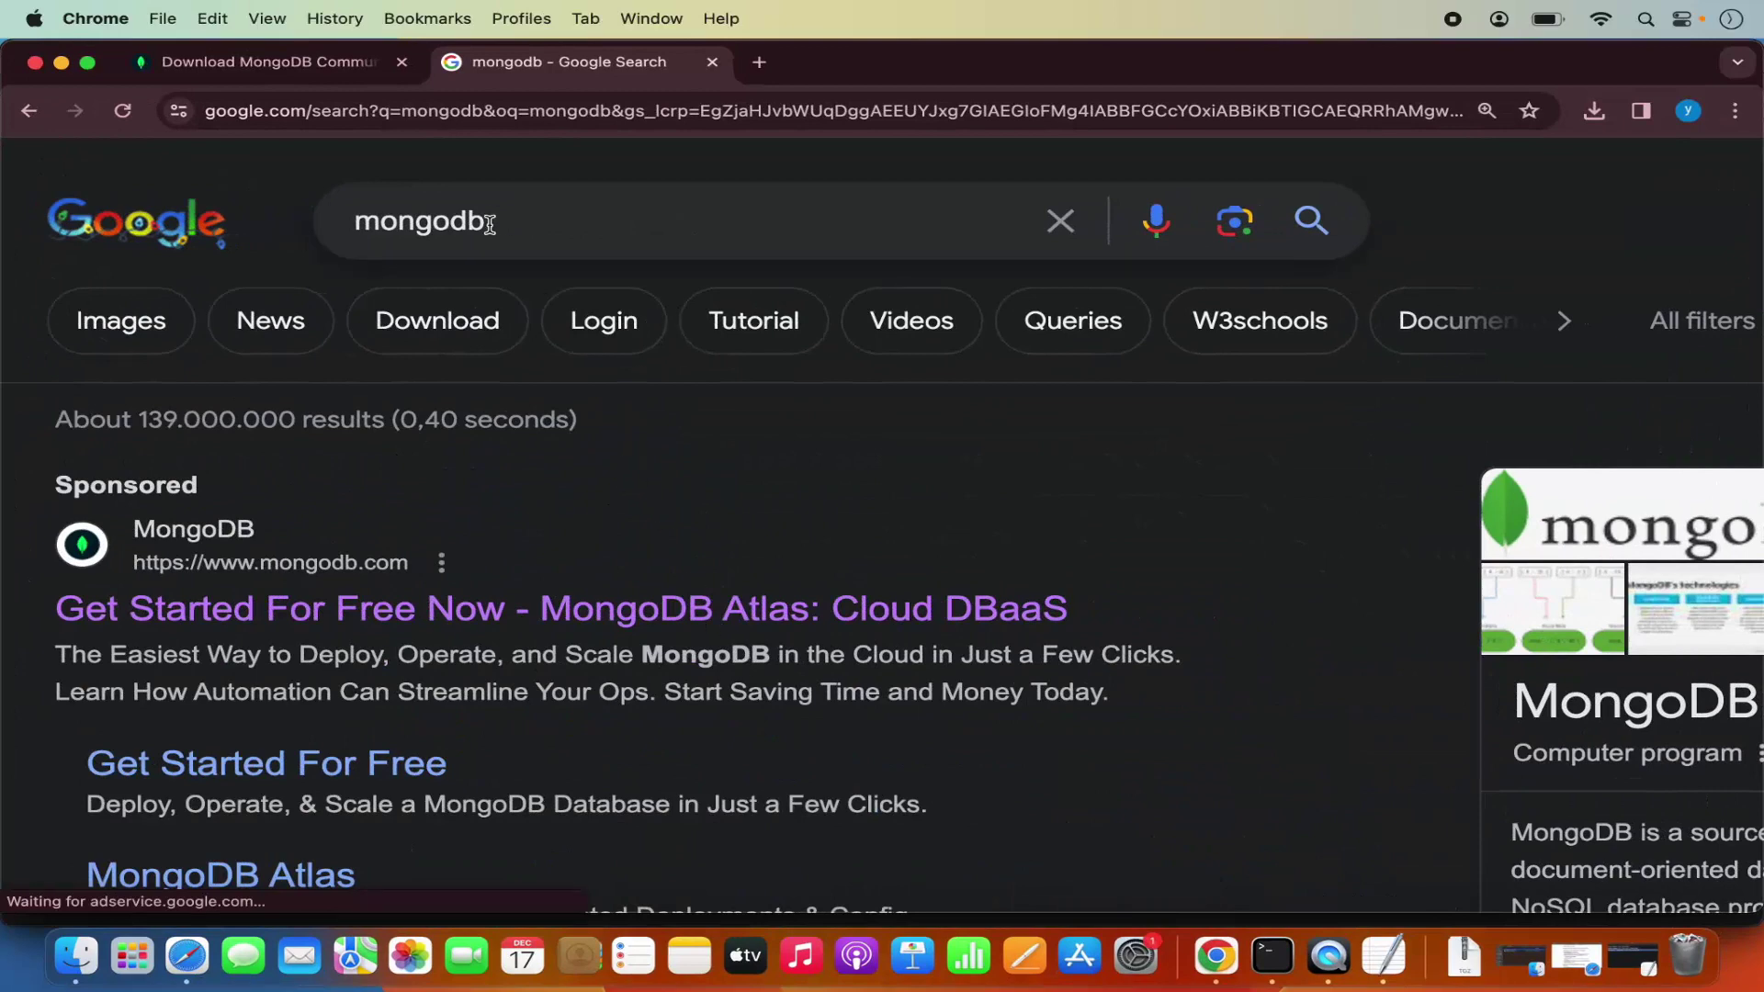
scroll(487, 680, down, 7)
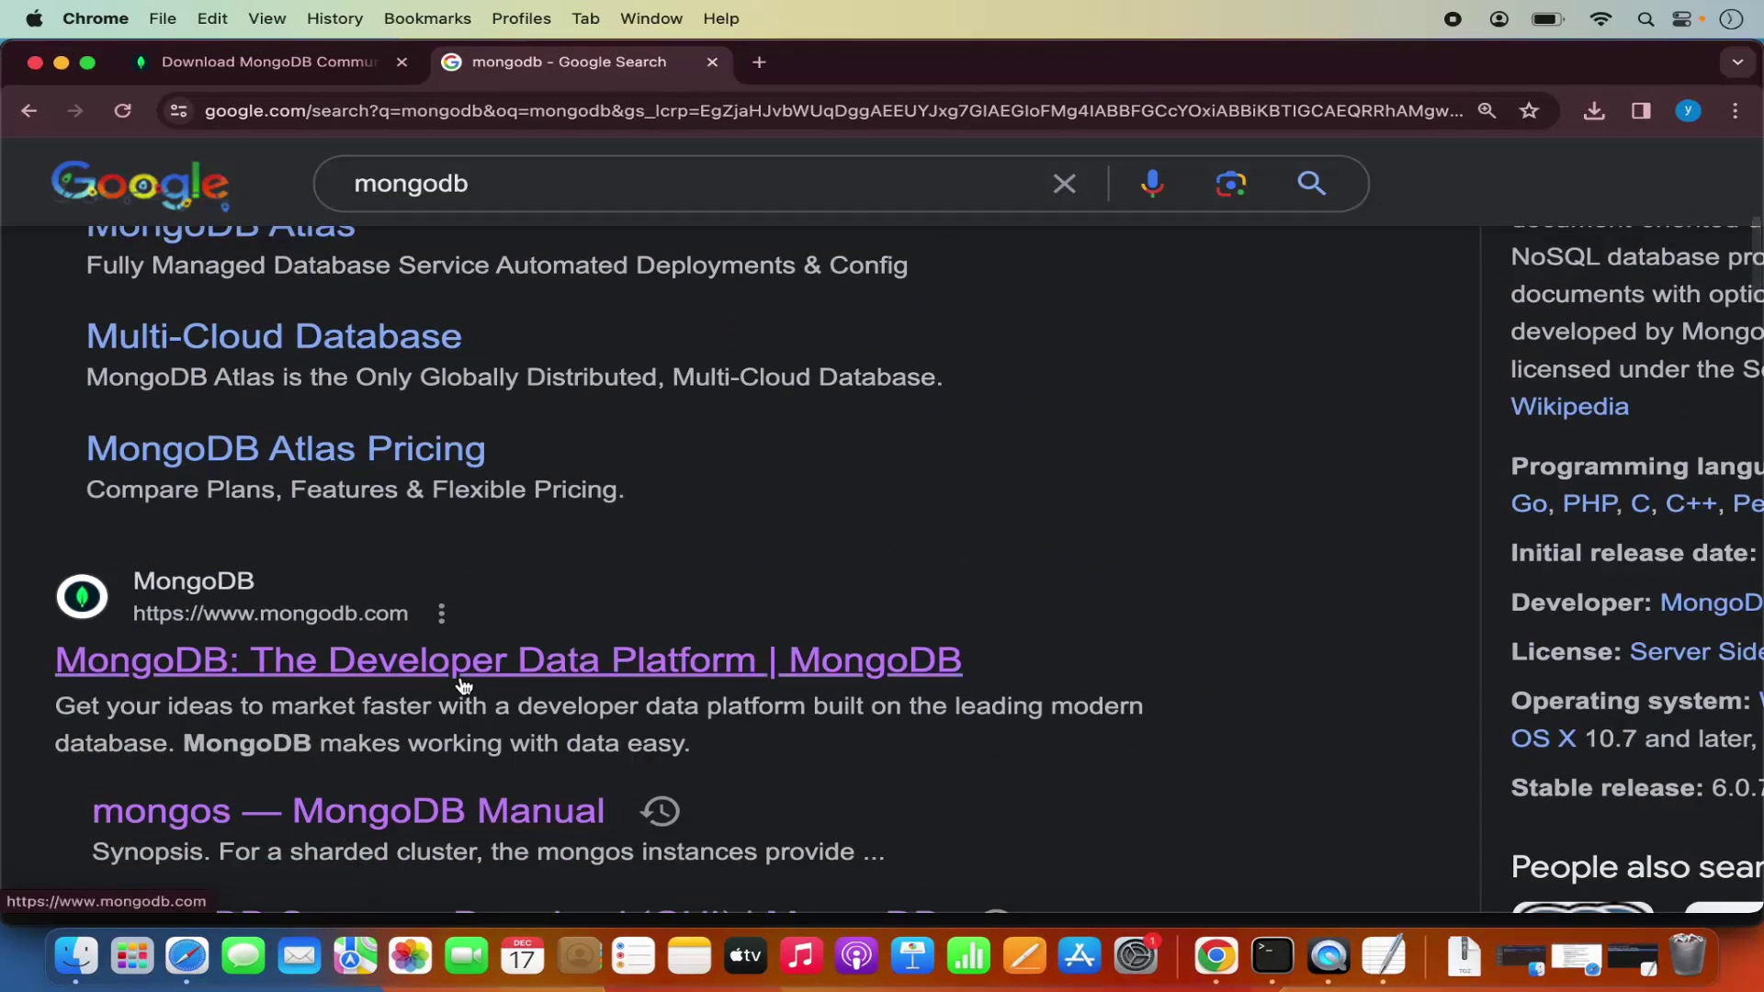
click(467, 680)
mouse_move(333, 254)
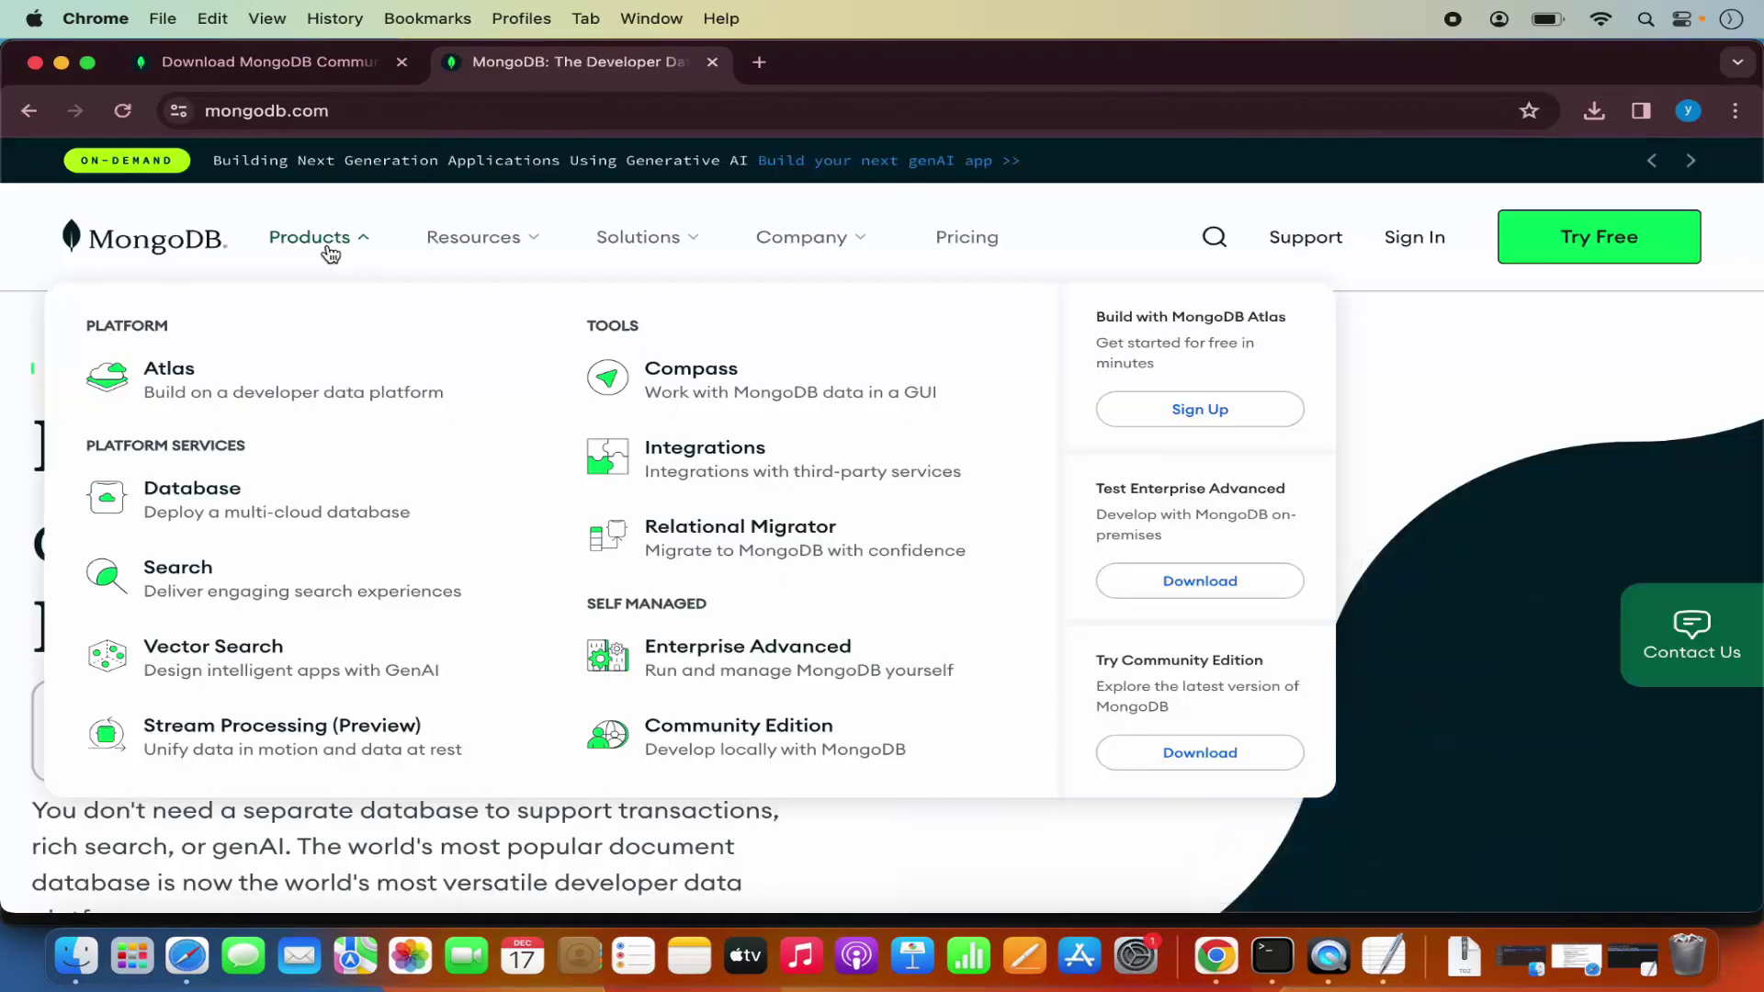
click(689, 735)
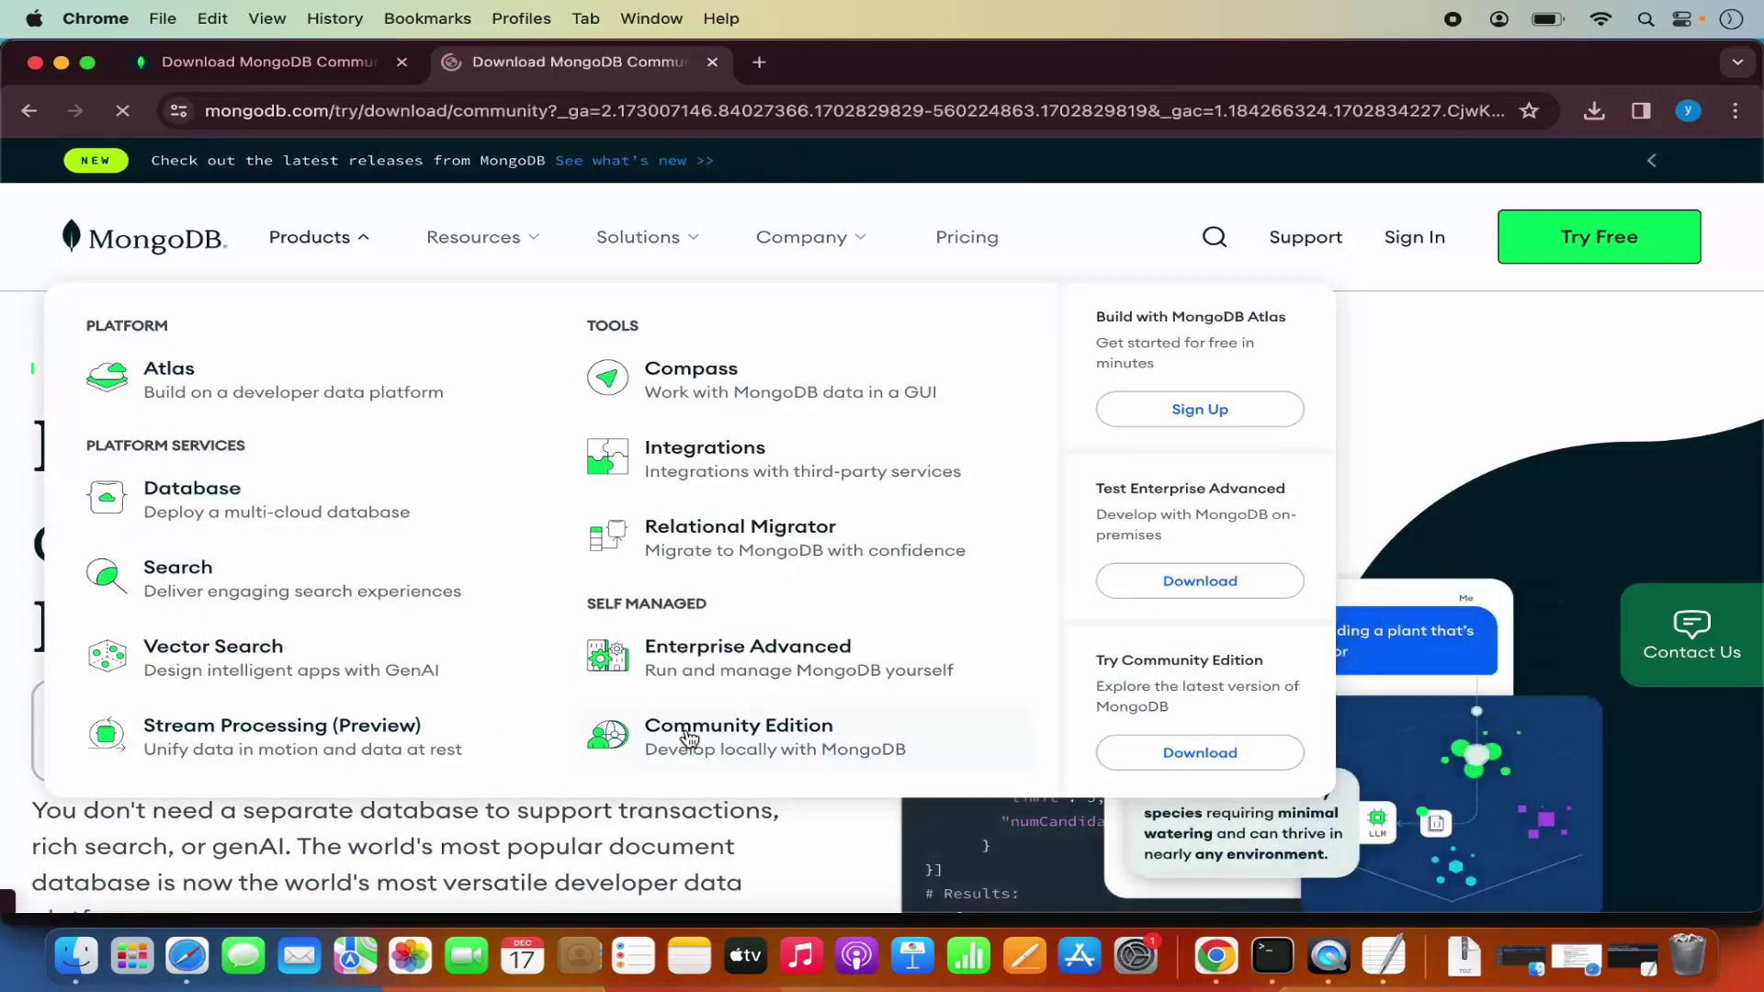
click(146, 724)
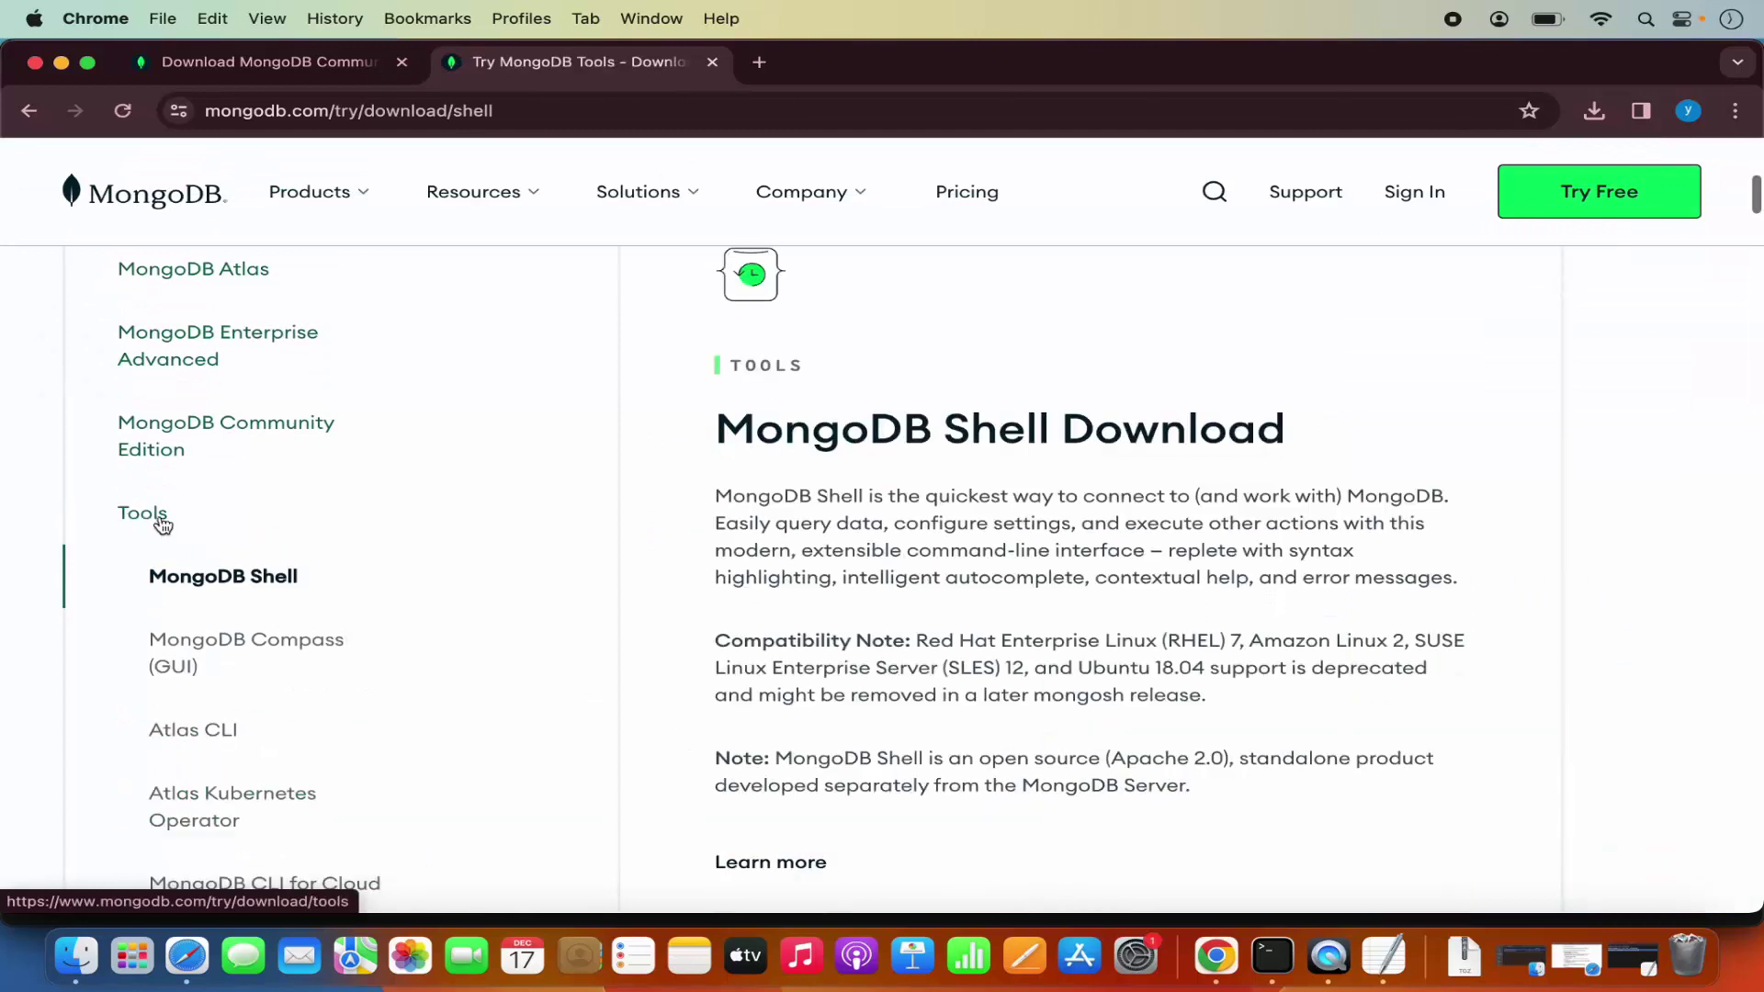
click(261, 649)
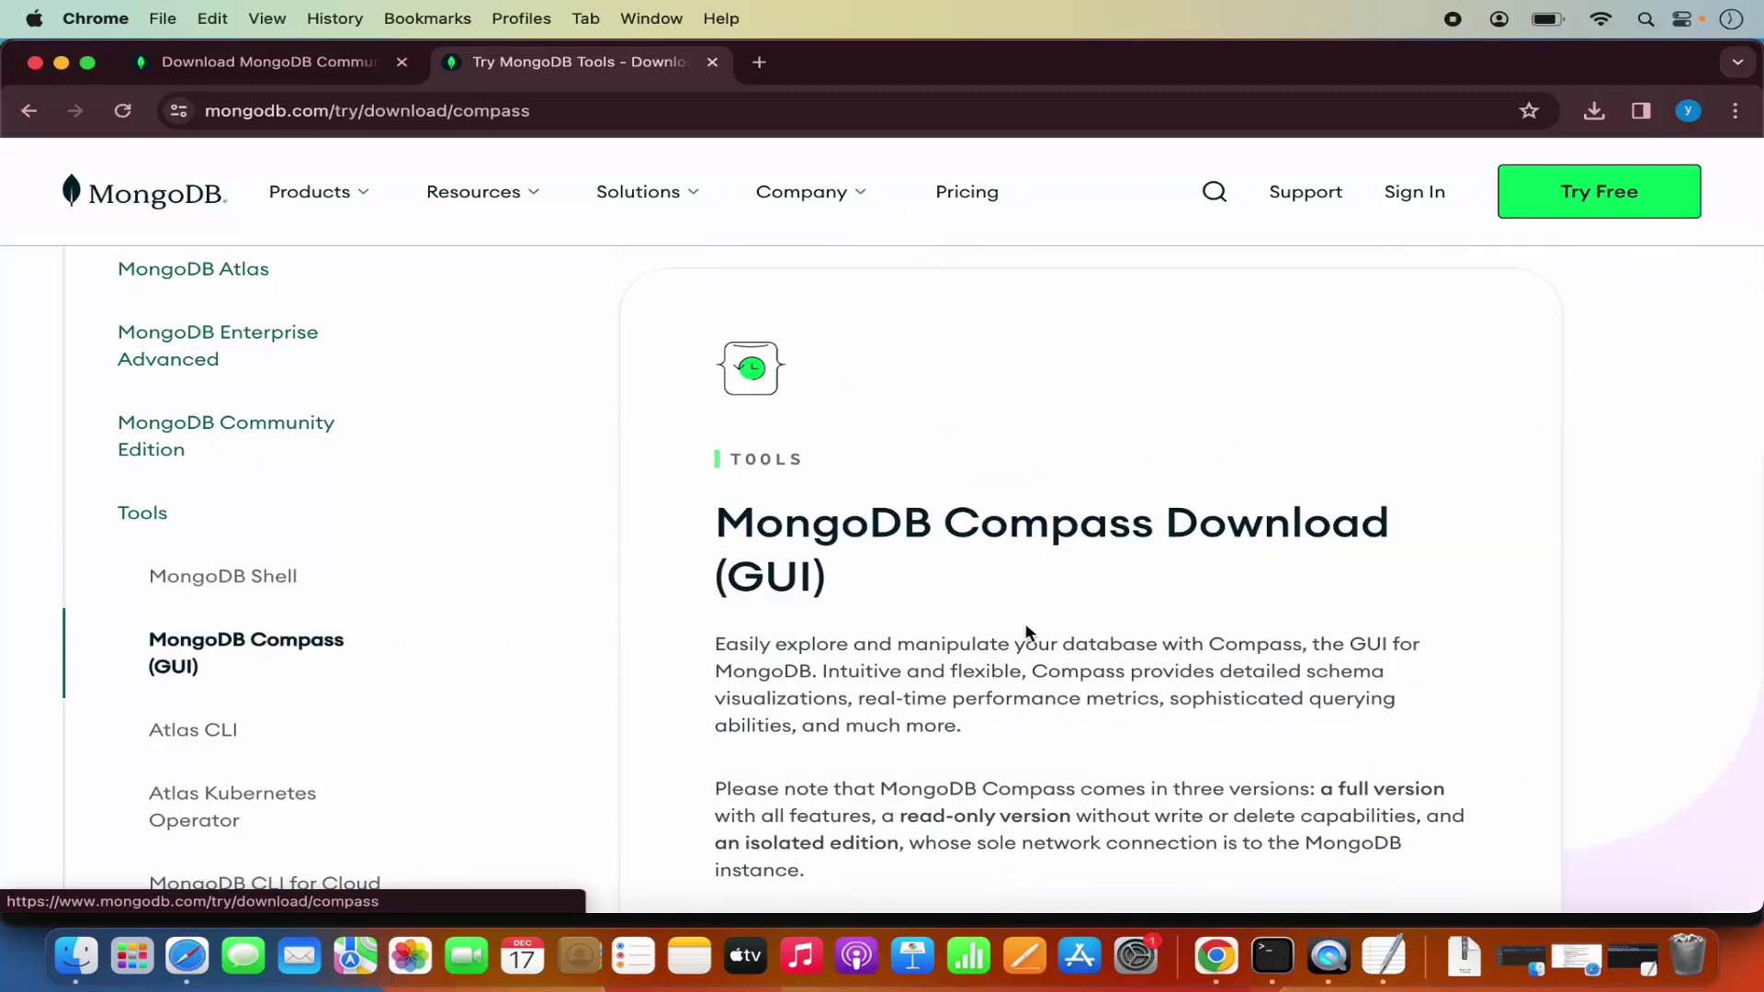
Download MongoDB Compass 1.40.4 (Stable) as a dmg package for the platform macOS arm64 (M1) (11.0+).
scroll(1029, 632, down, 7)
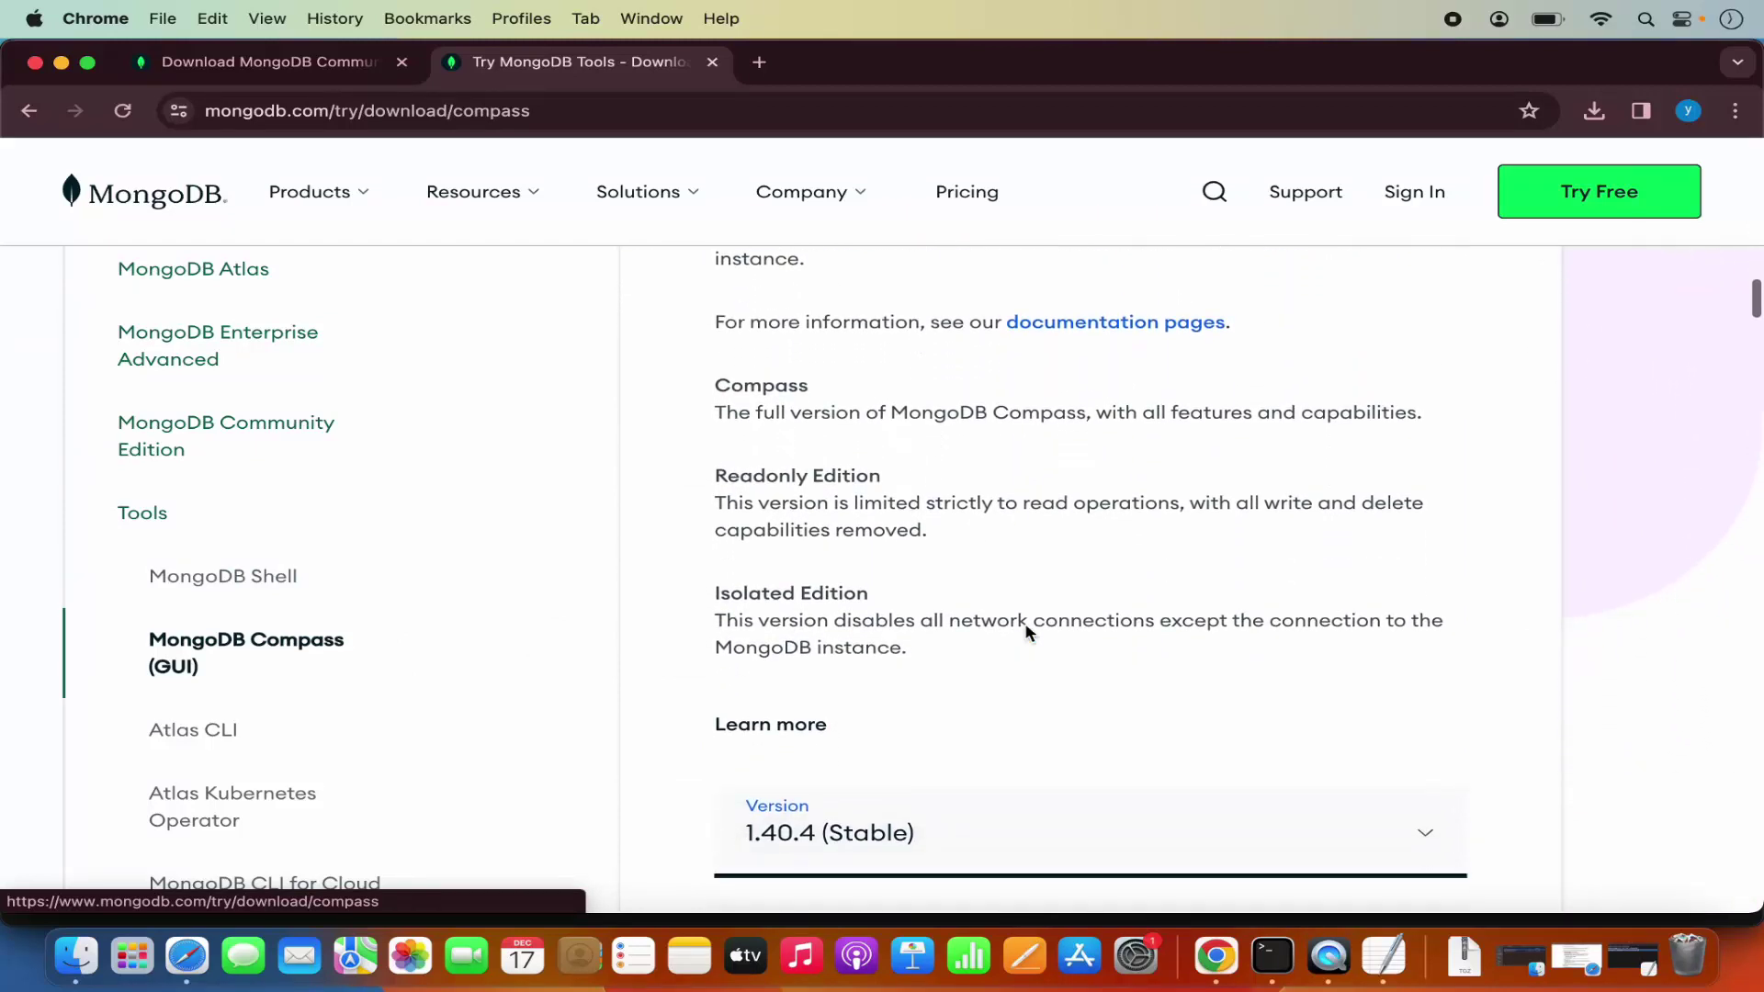
scroll(1026, 633, down, 4)
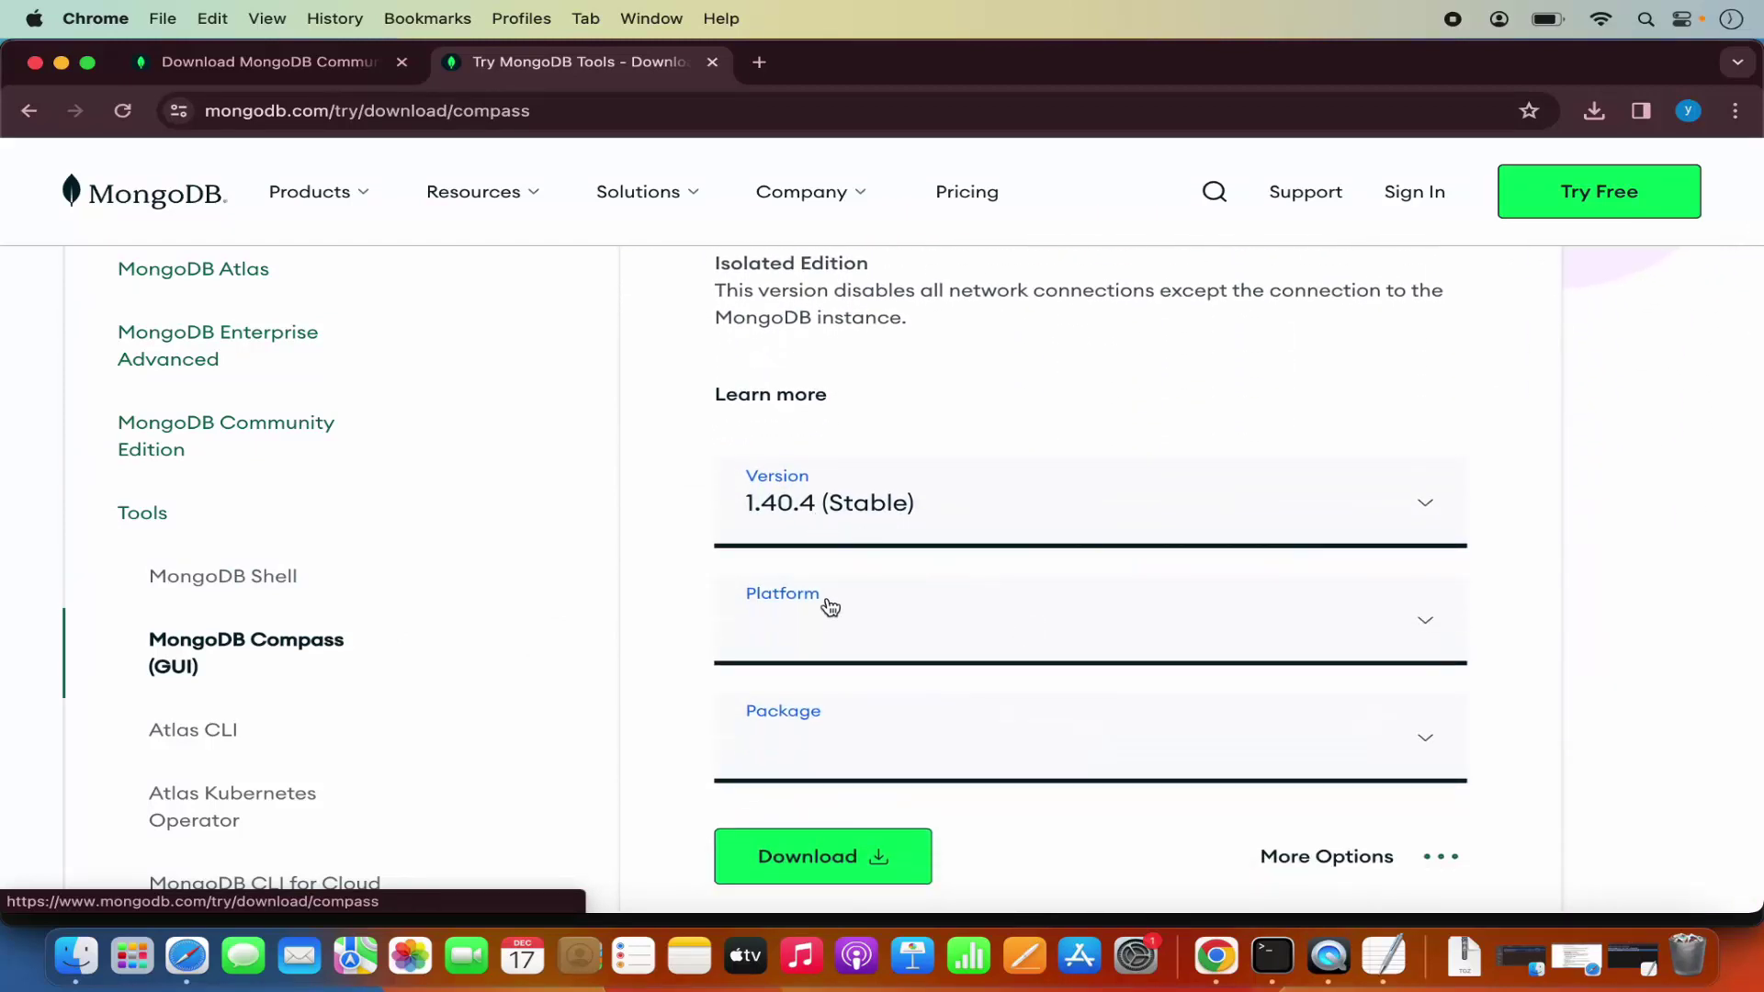
click(827, 630)
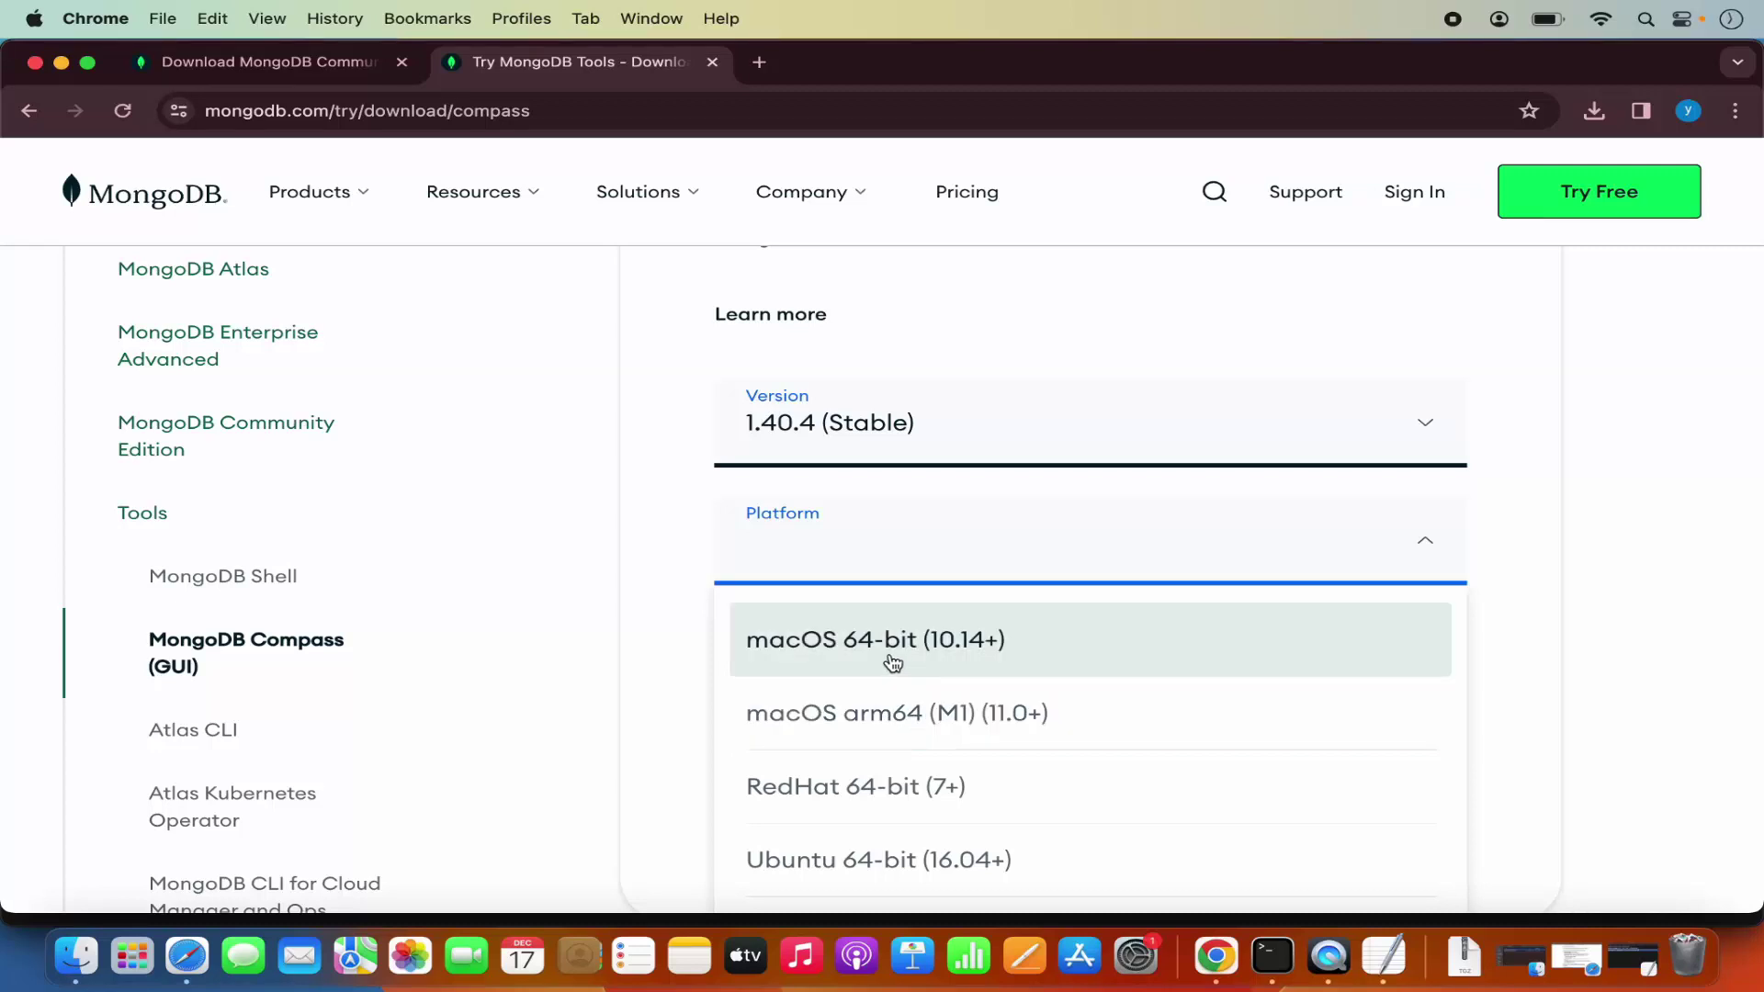
click(912, 711)
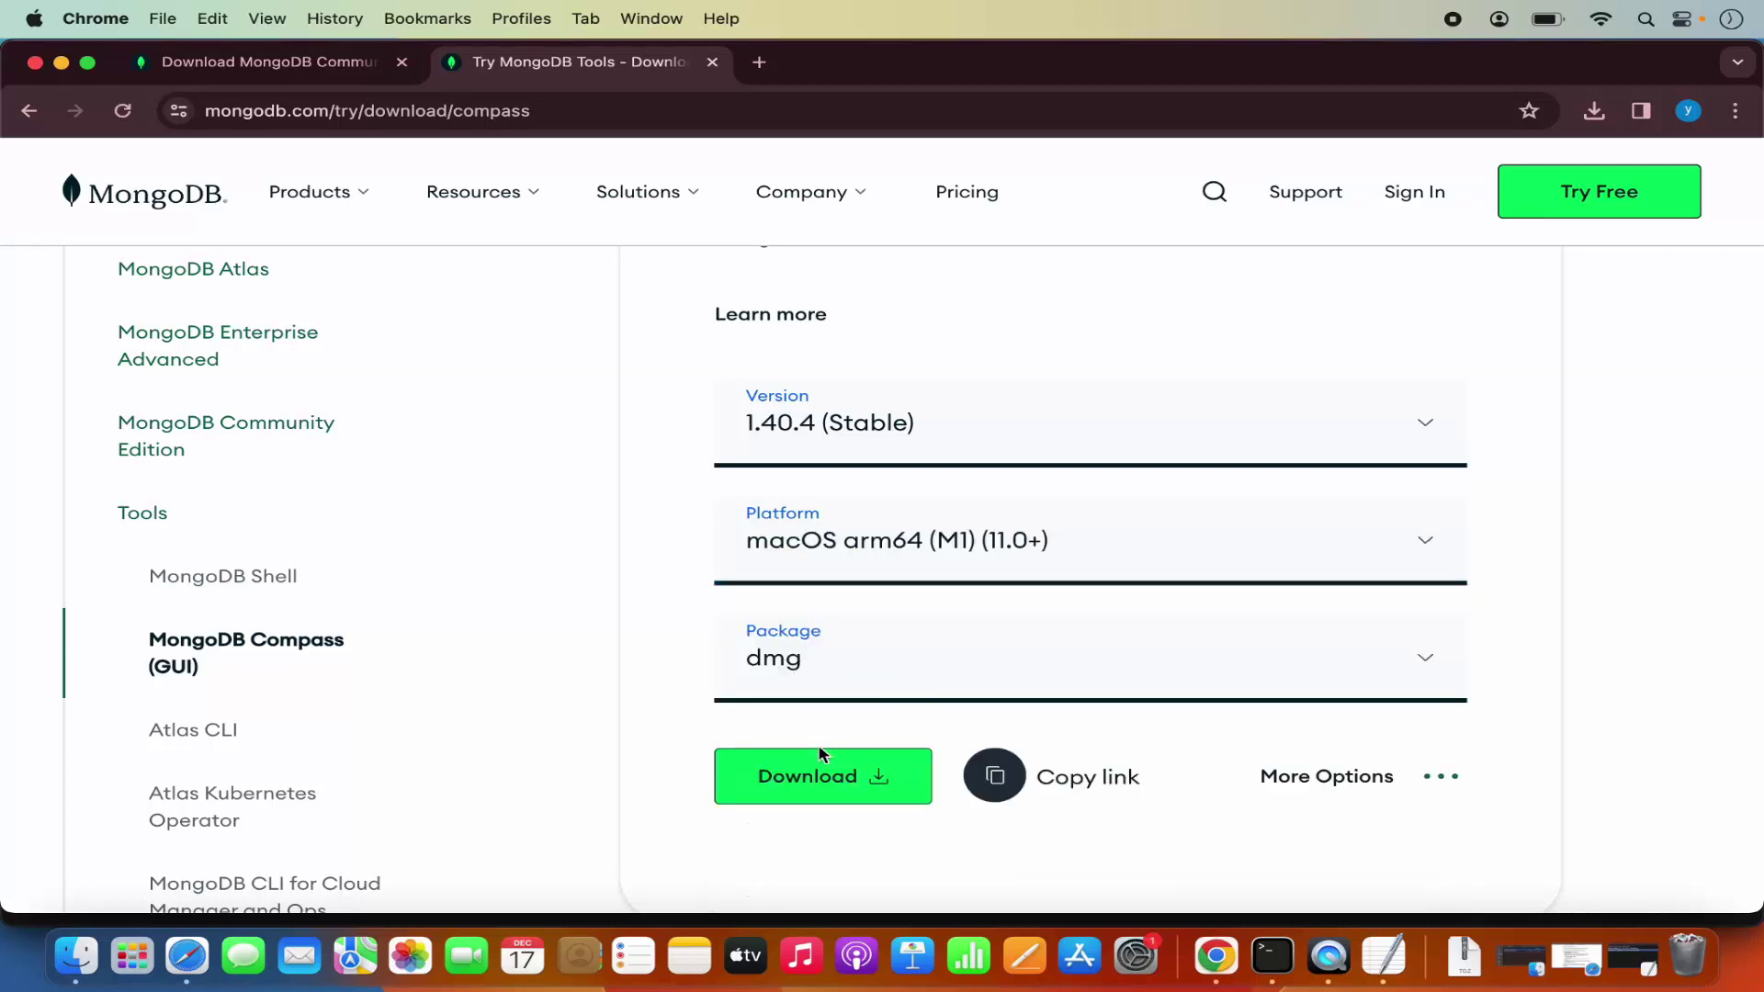
click(838, 777)
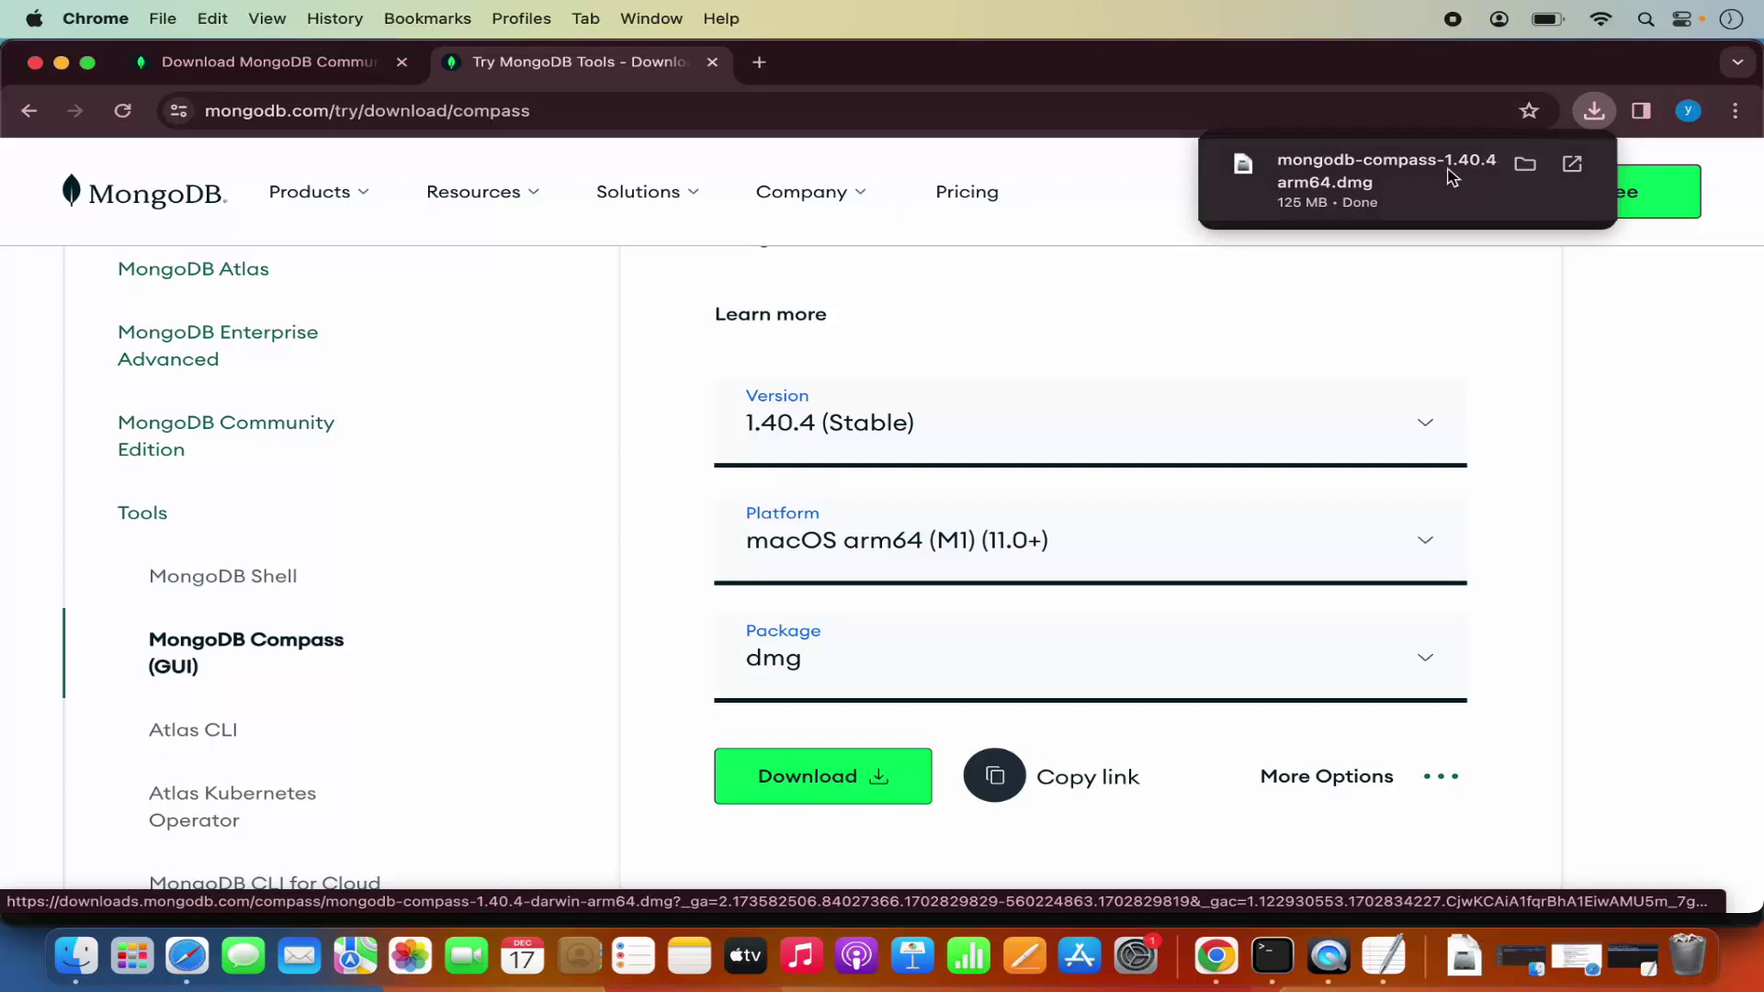
Open the downloaded Compass dmg, clear away the browser and terminal windows, and copy MongoDB Compass into the Applications folder.
click(1347, 184)
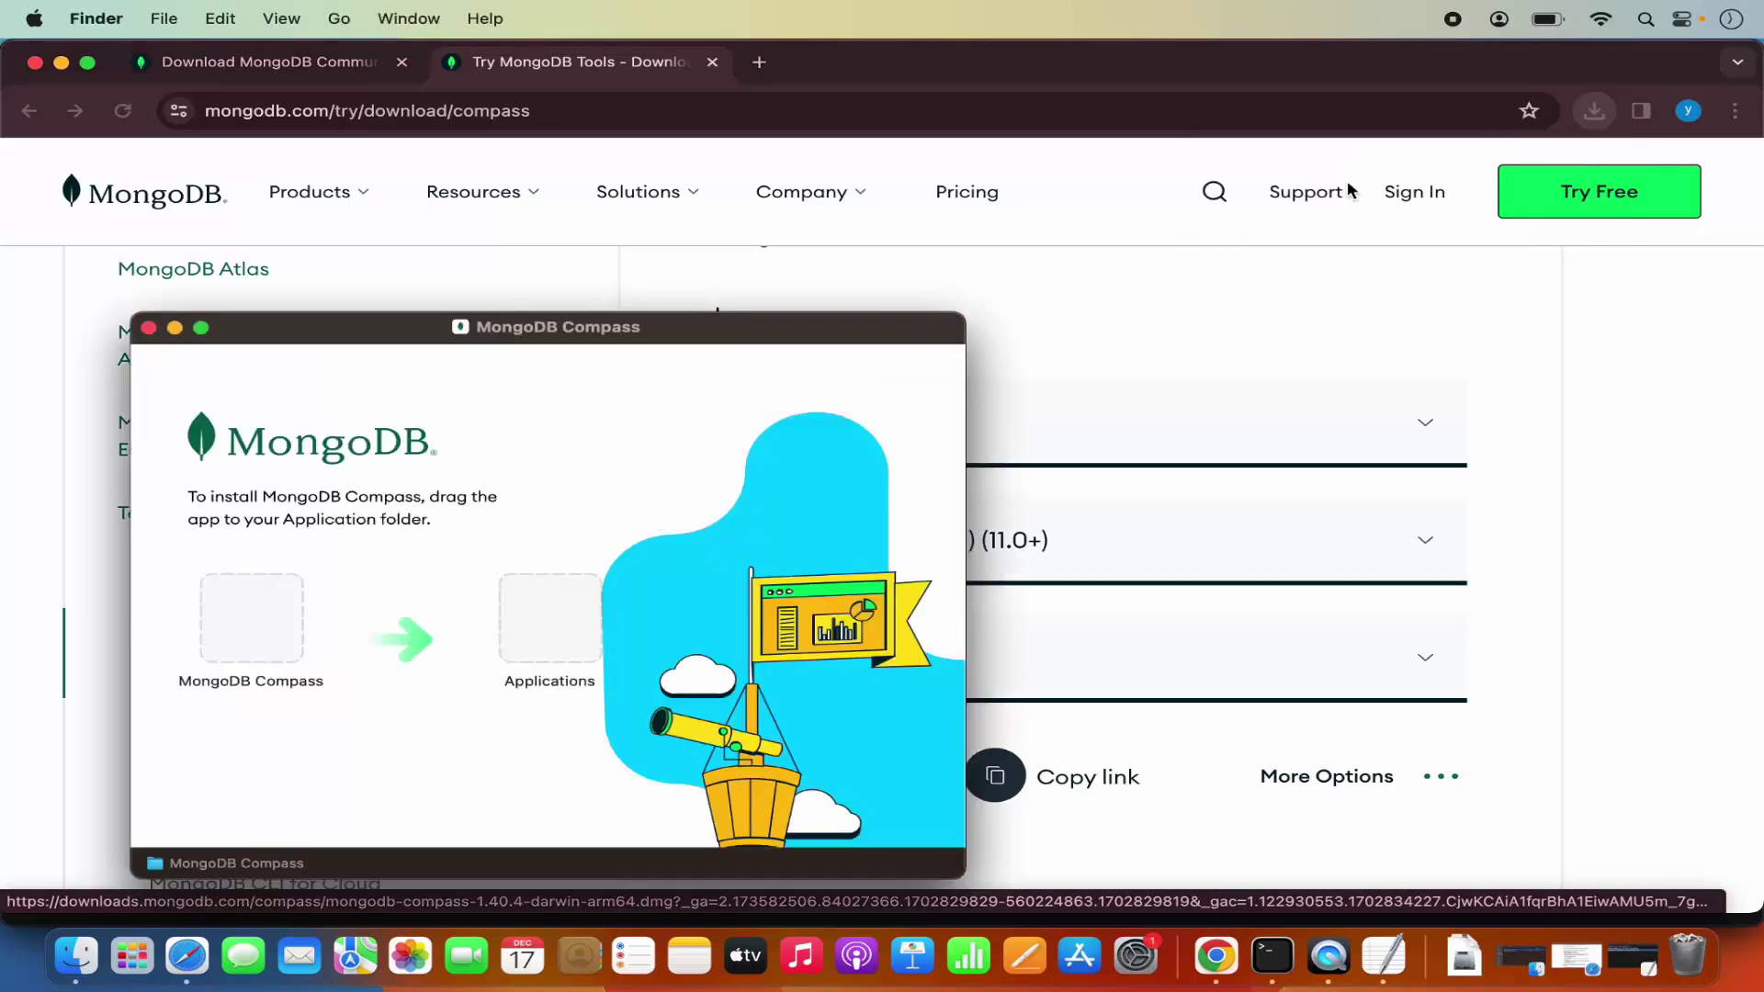
drag(743, 341, 1053, 254)
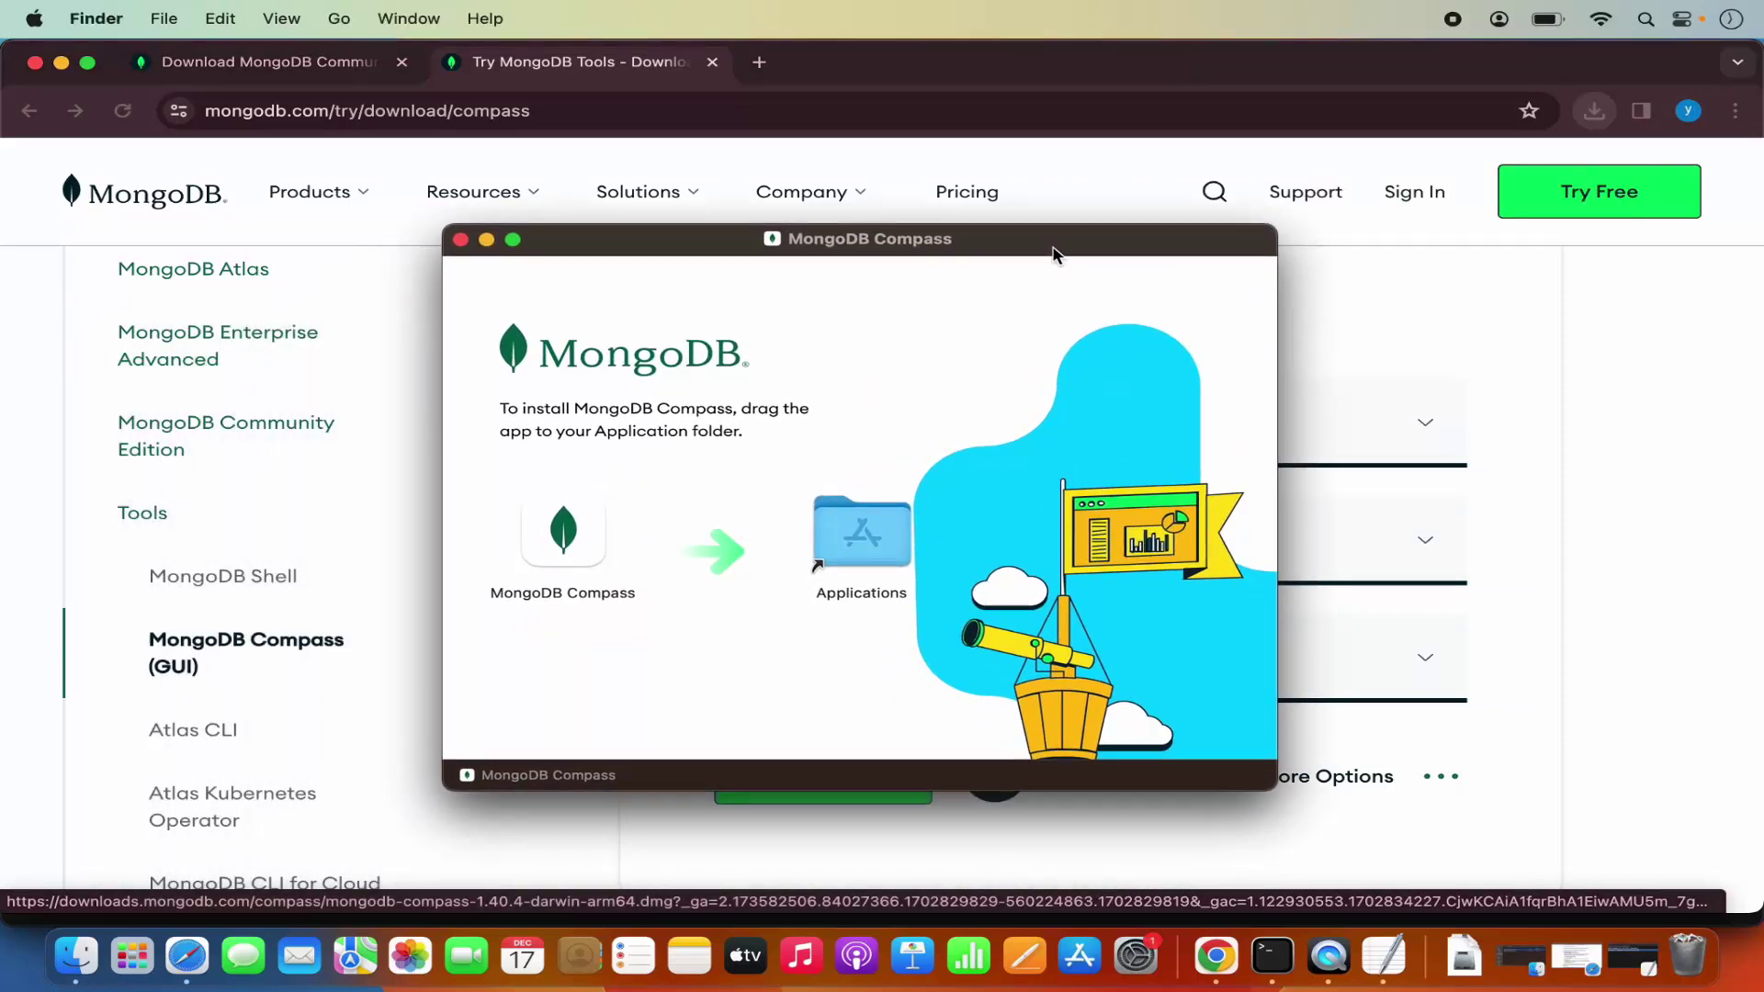
click(61, 61)
click(45, 62)
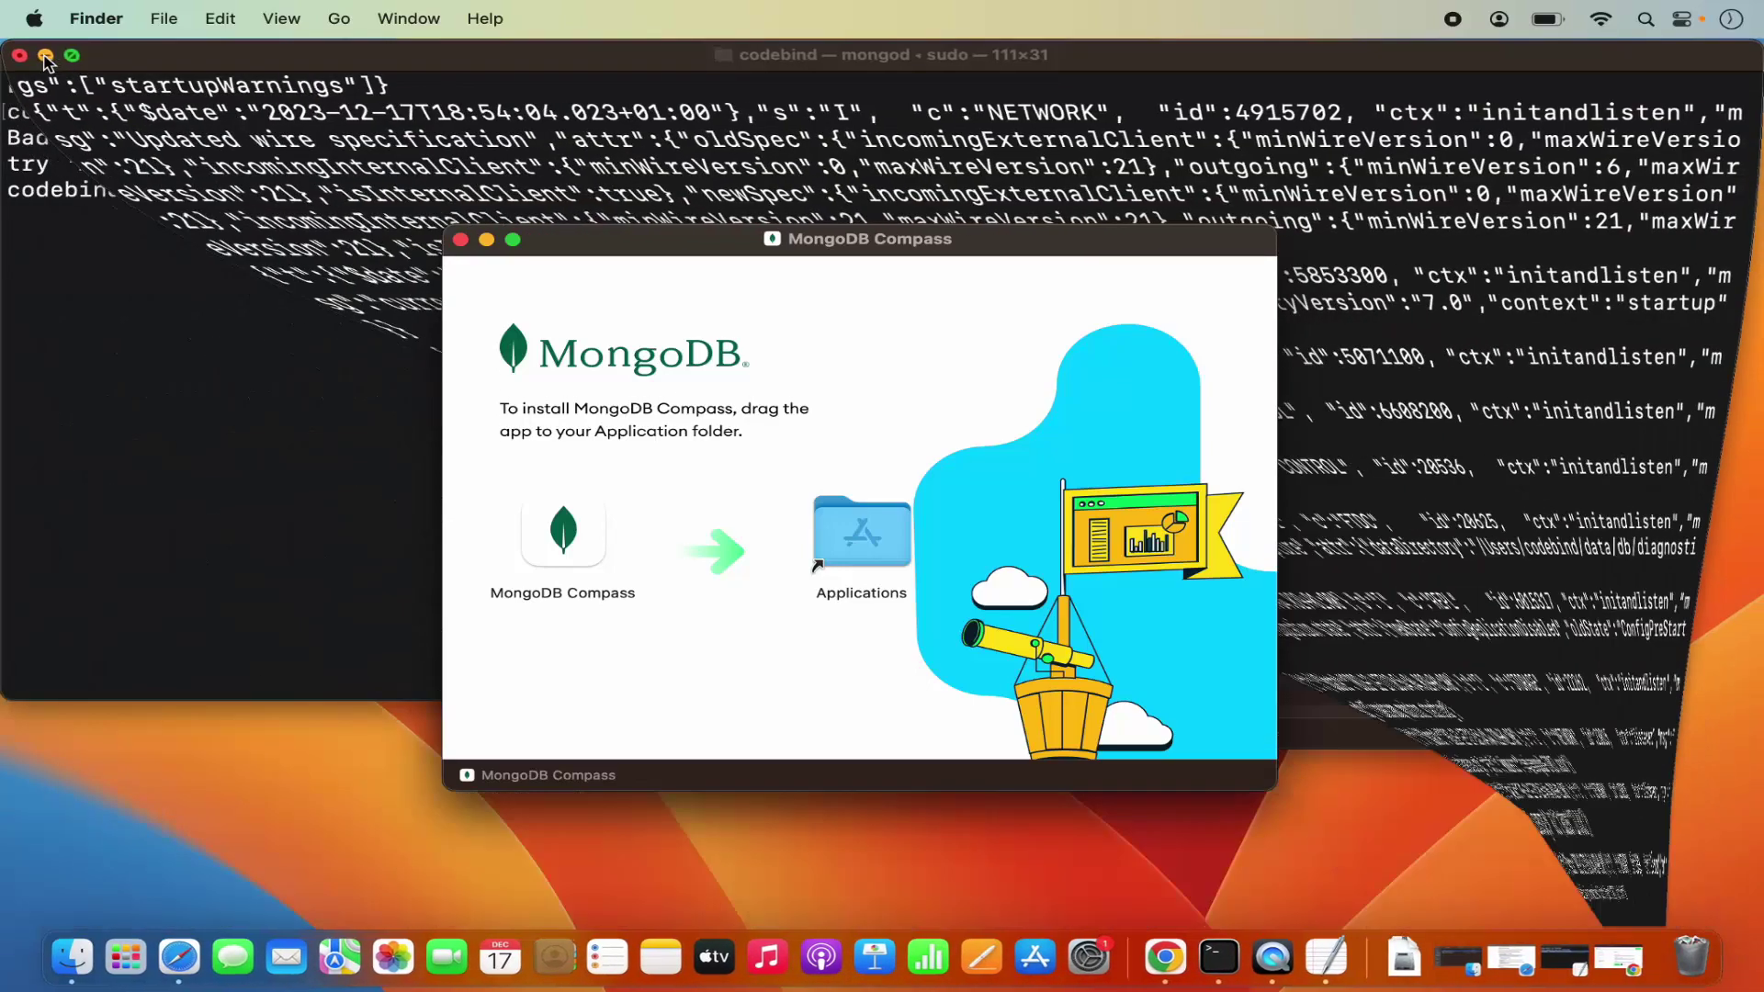
click(24, 62)
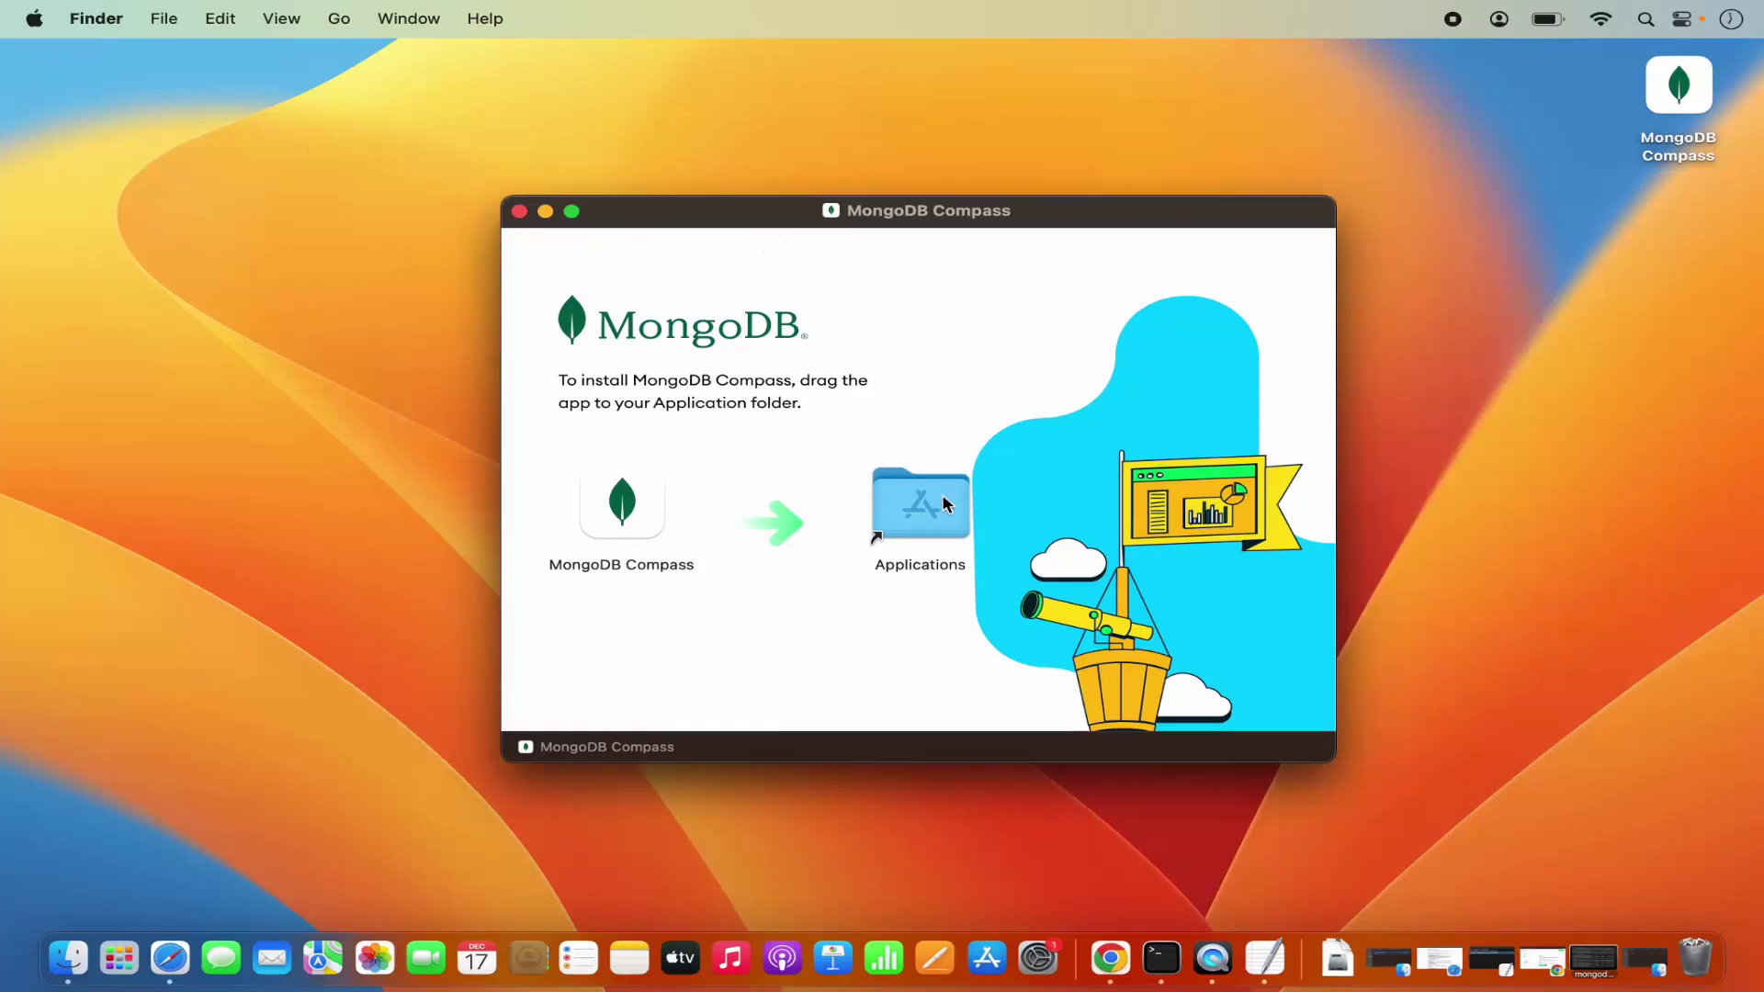
click(629, 525)
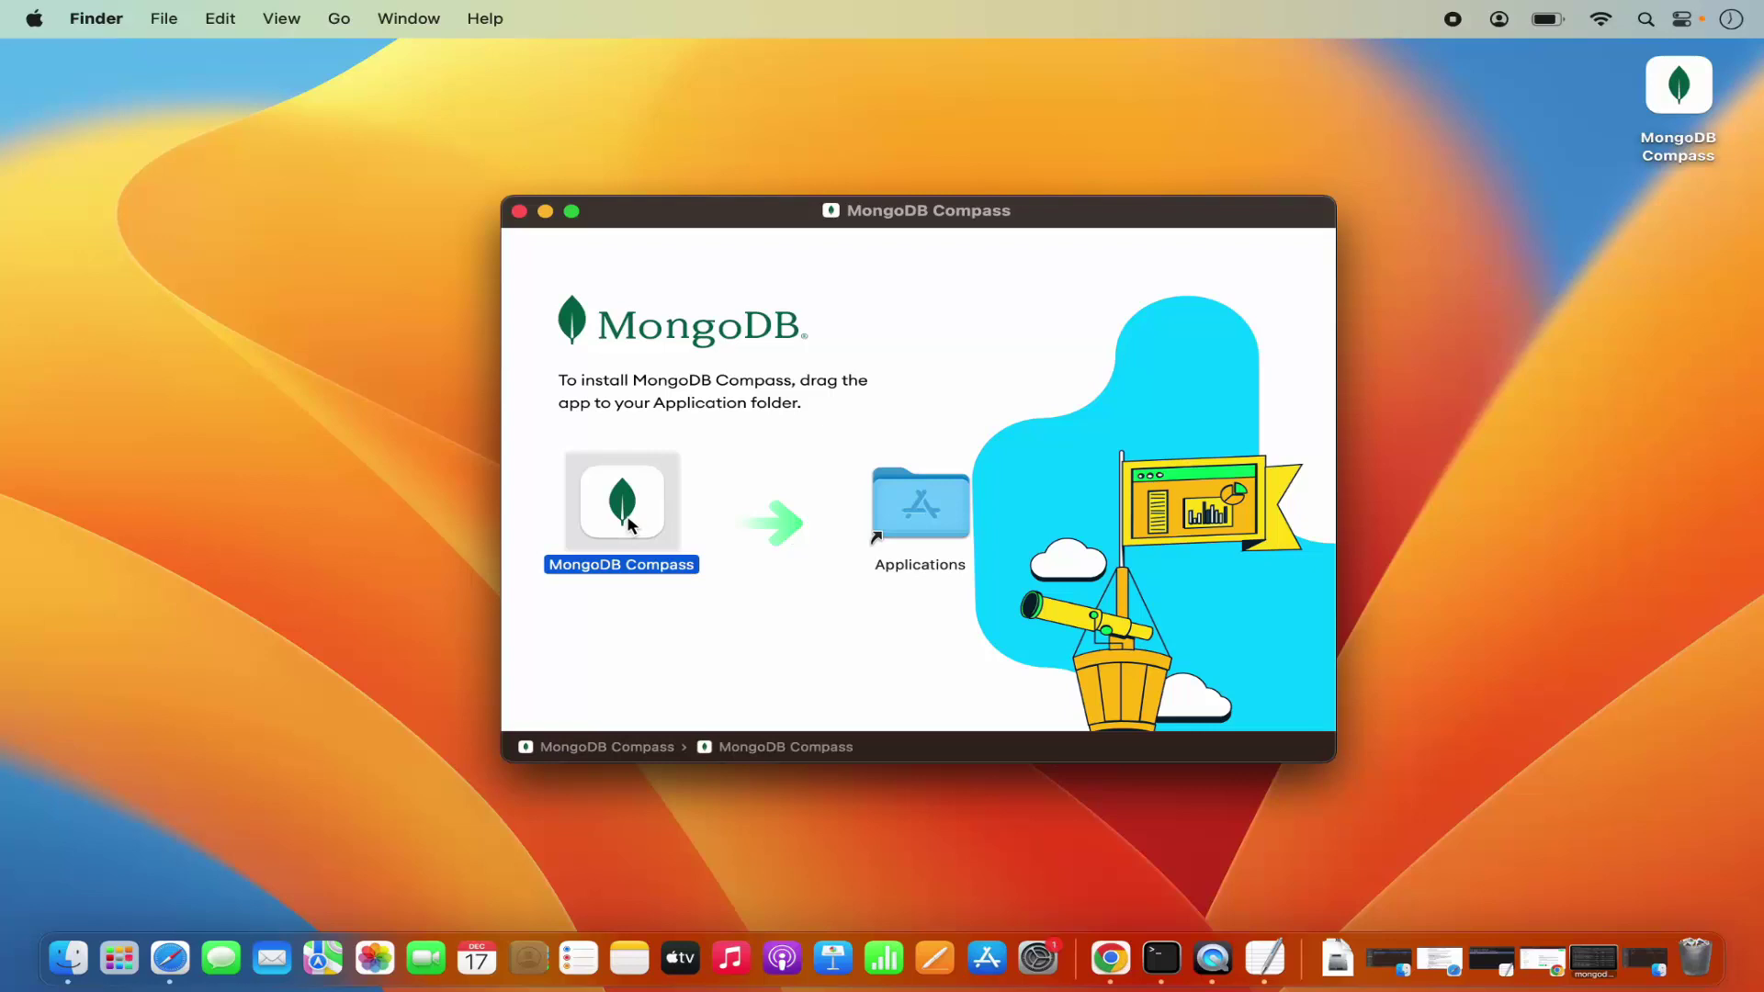
drag(628, 525, 935, 513)
Launch MongoDB Compass from the installed apps and start past the welcome dialog to the New Connection form.
click(115, 967)
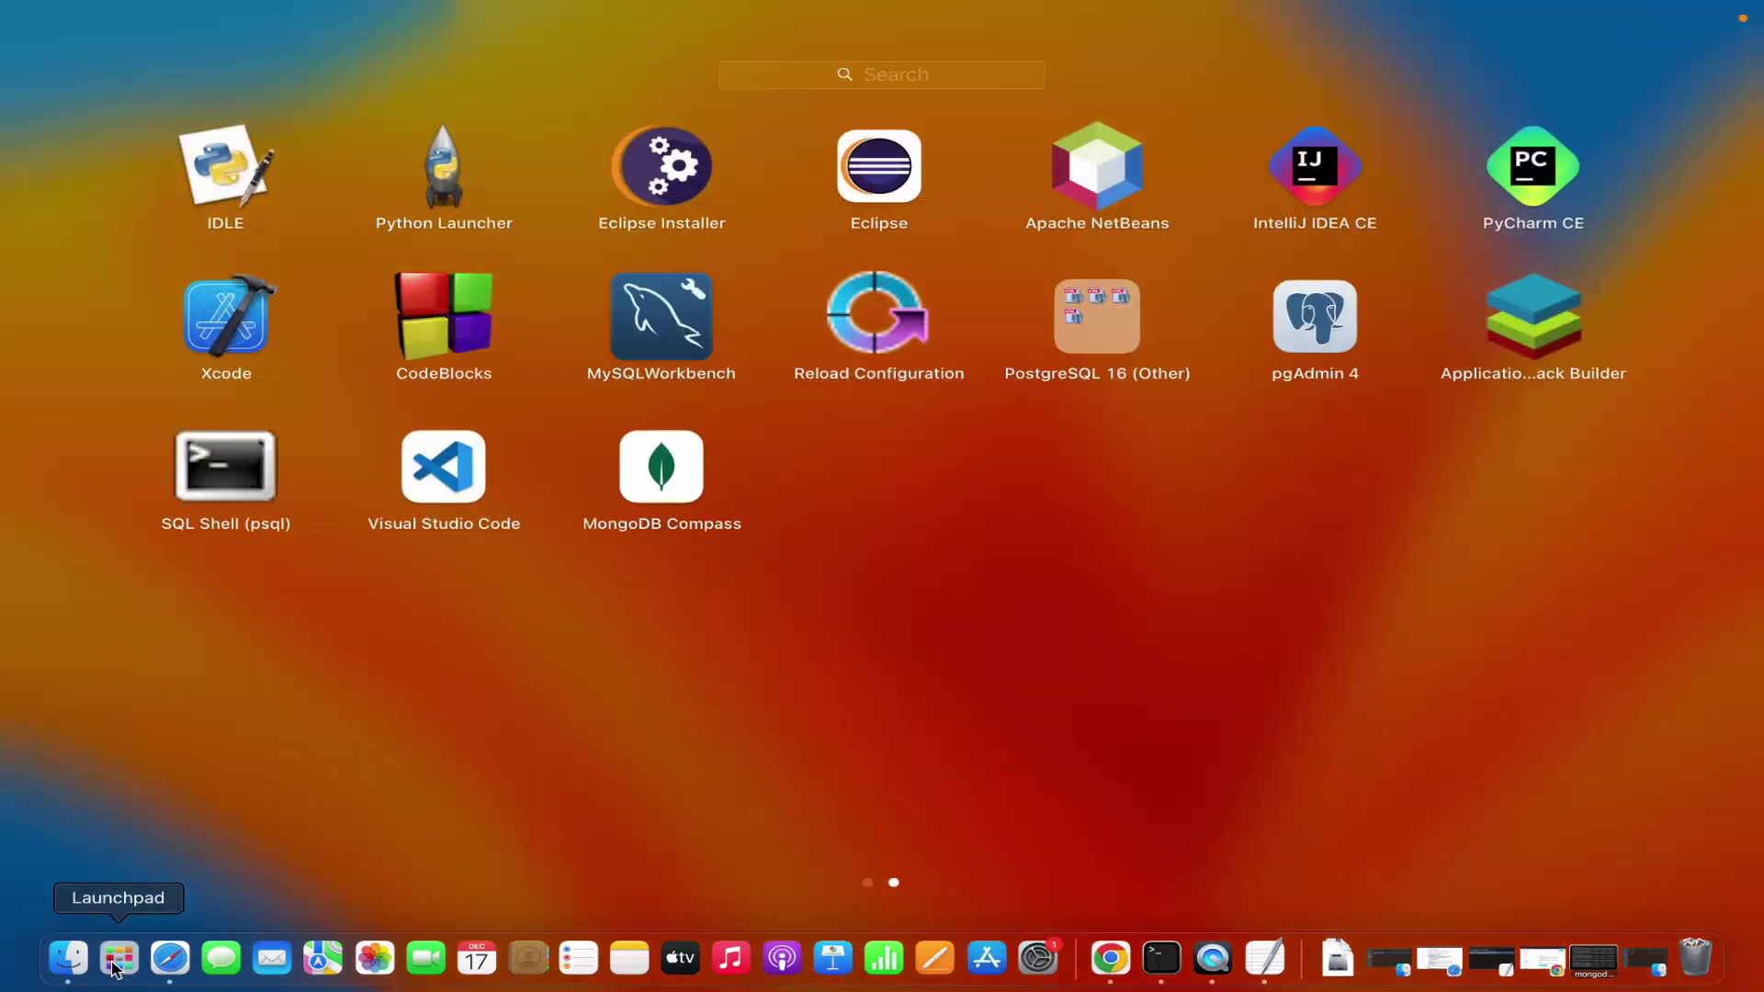
click(673, 487)
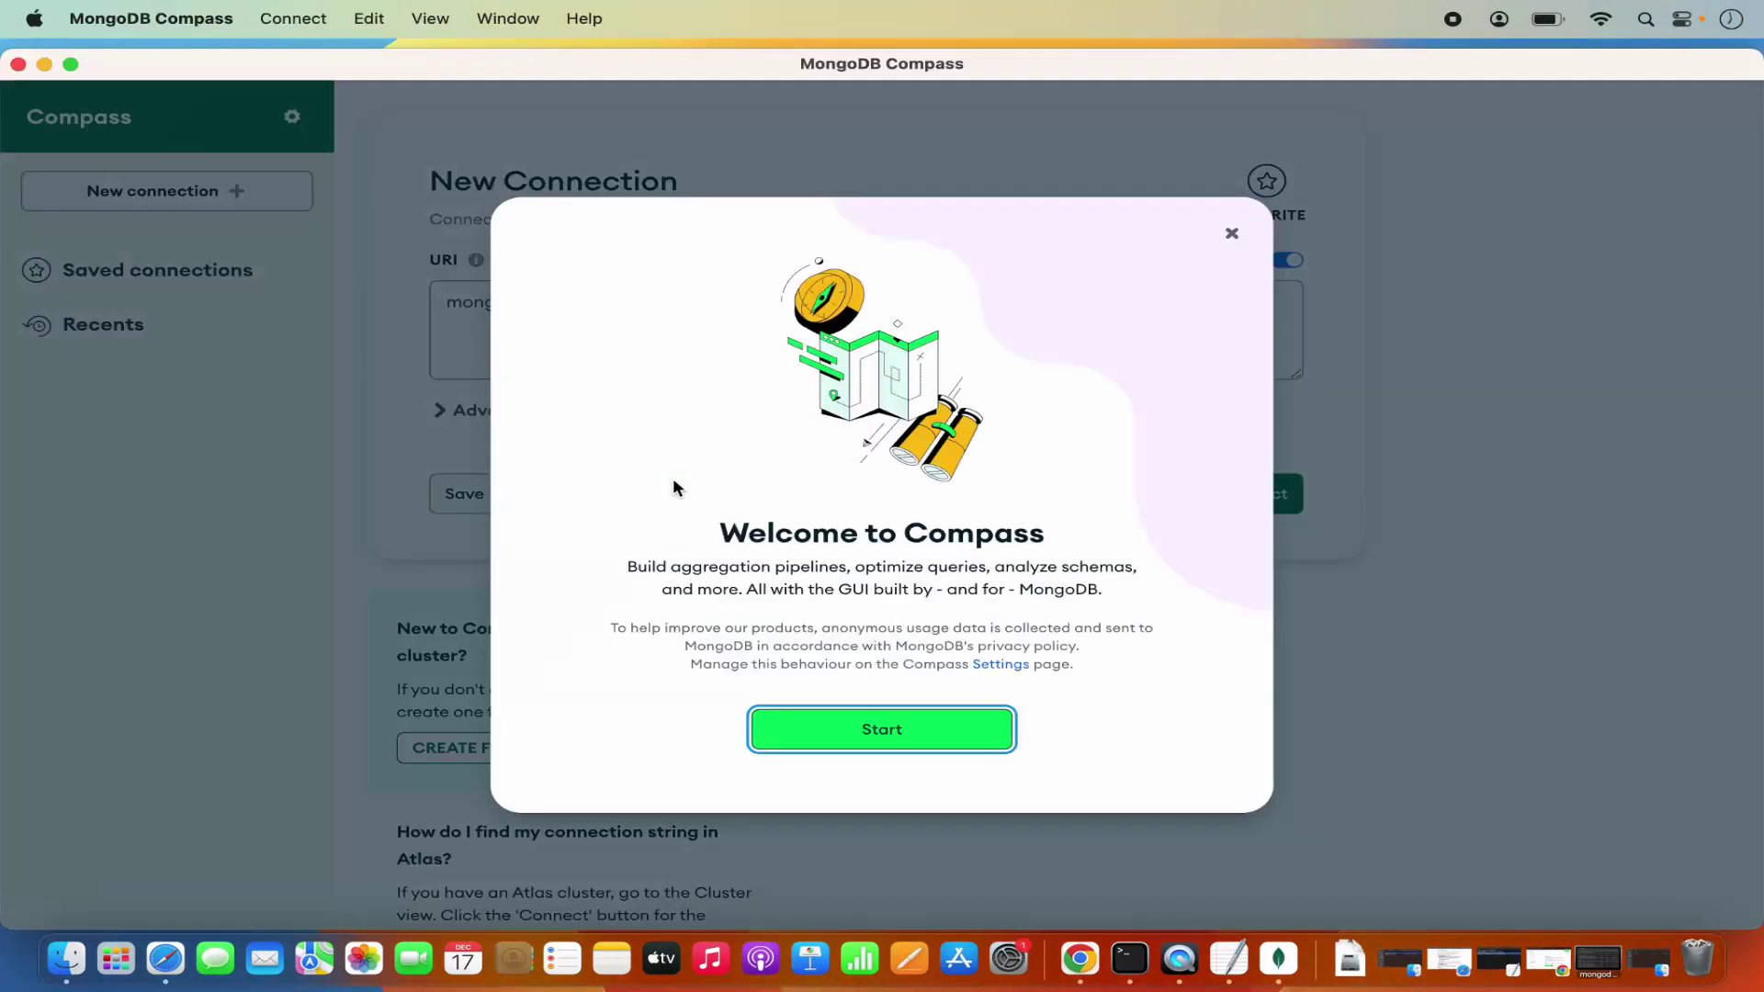
click(831, 741)
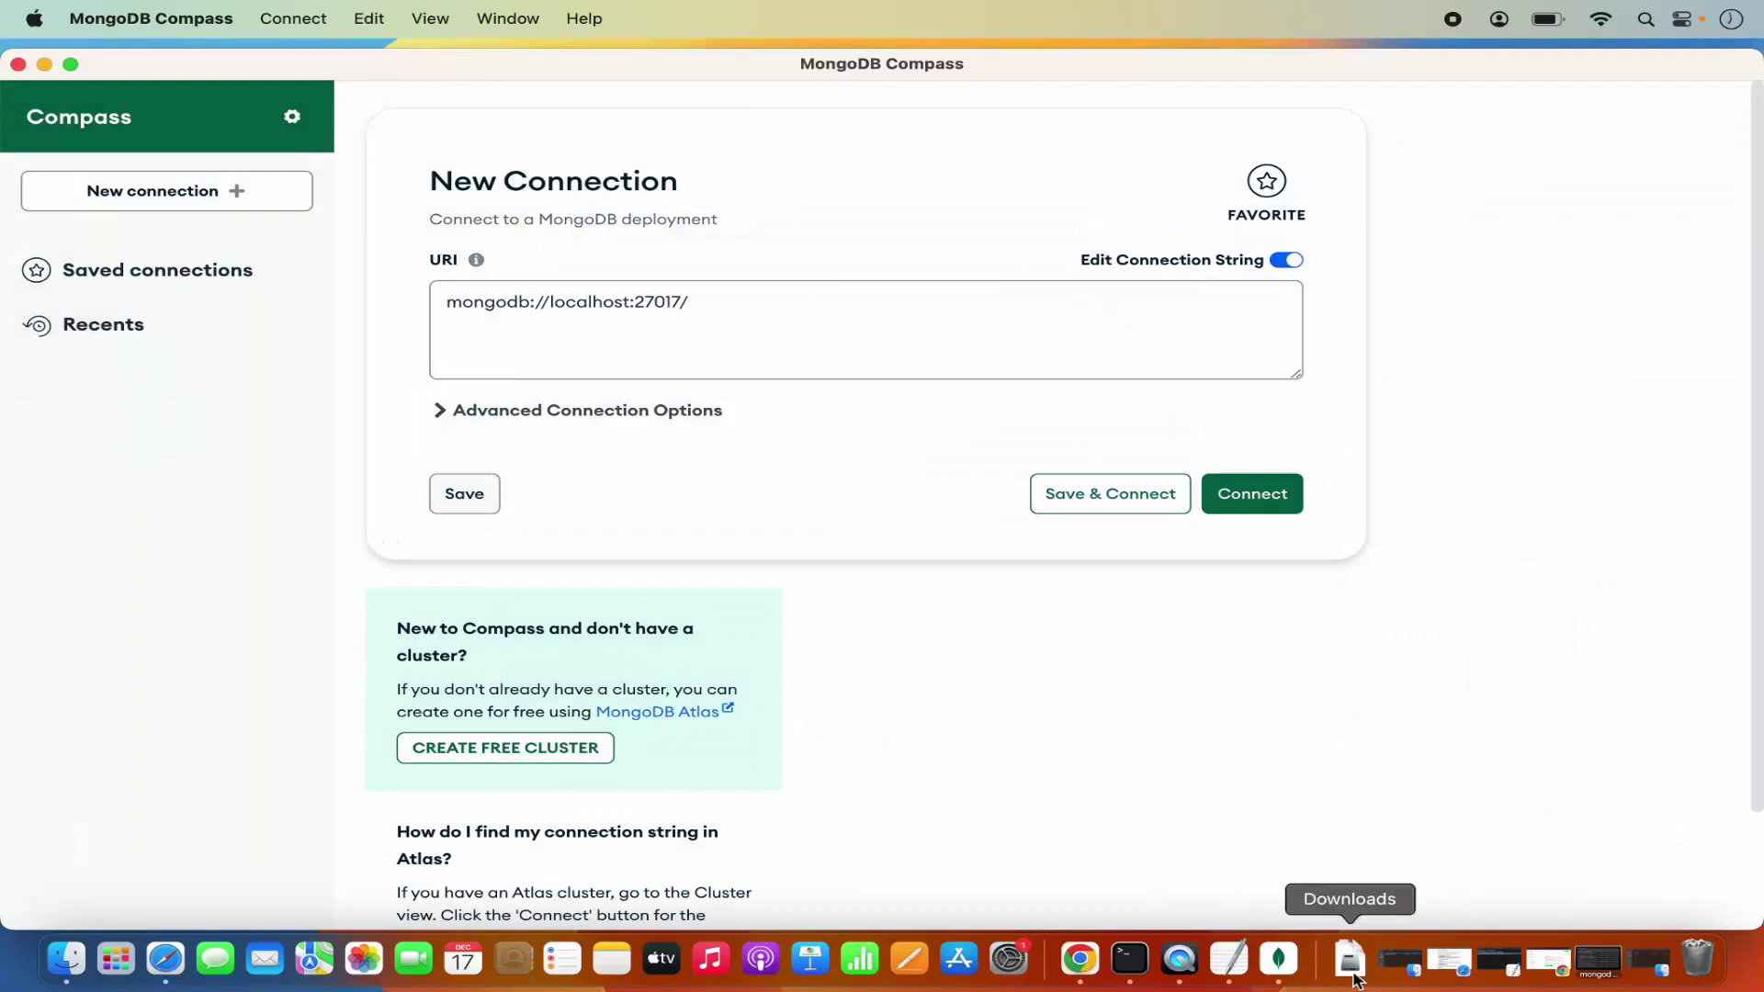
Switch to Terminal and examine the mongod log for the address and port the server is listening on.
click(1148, 972)
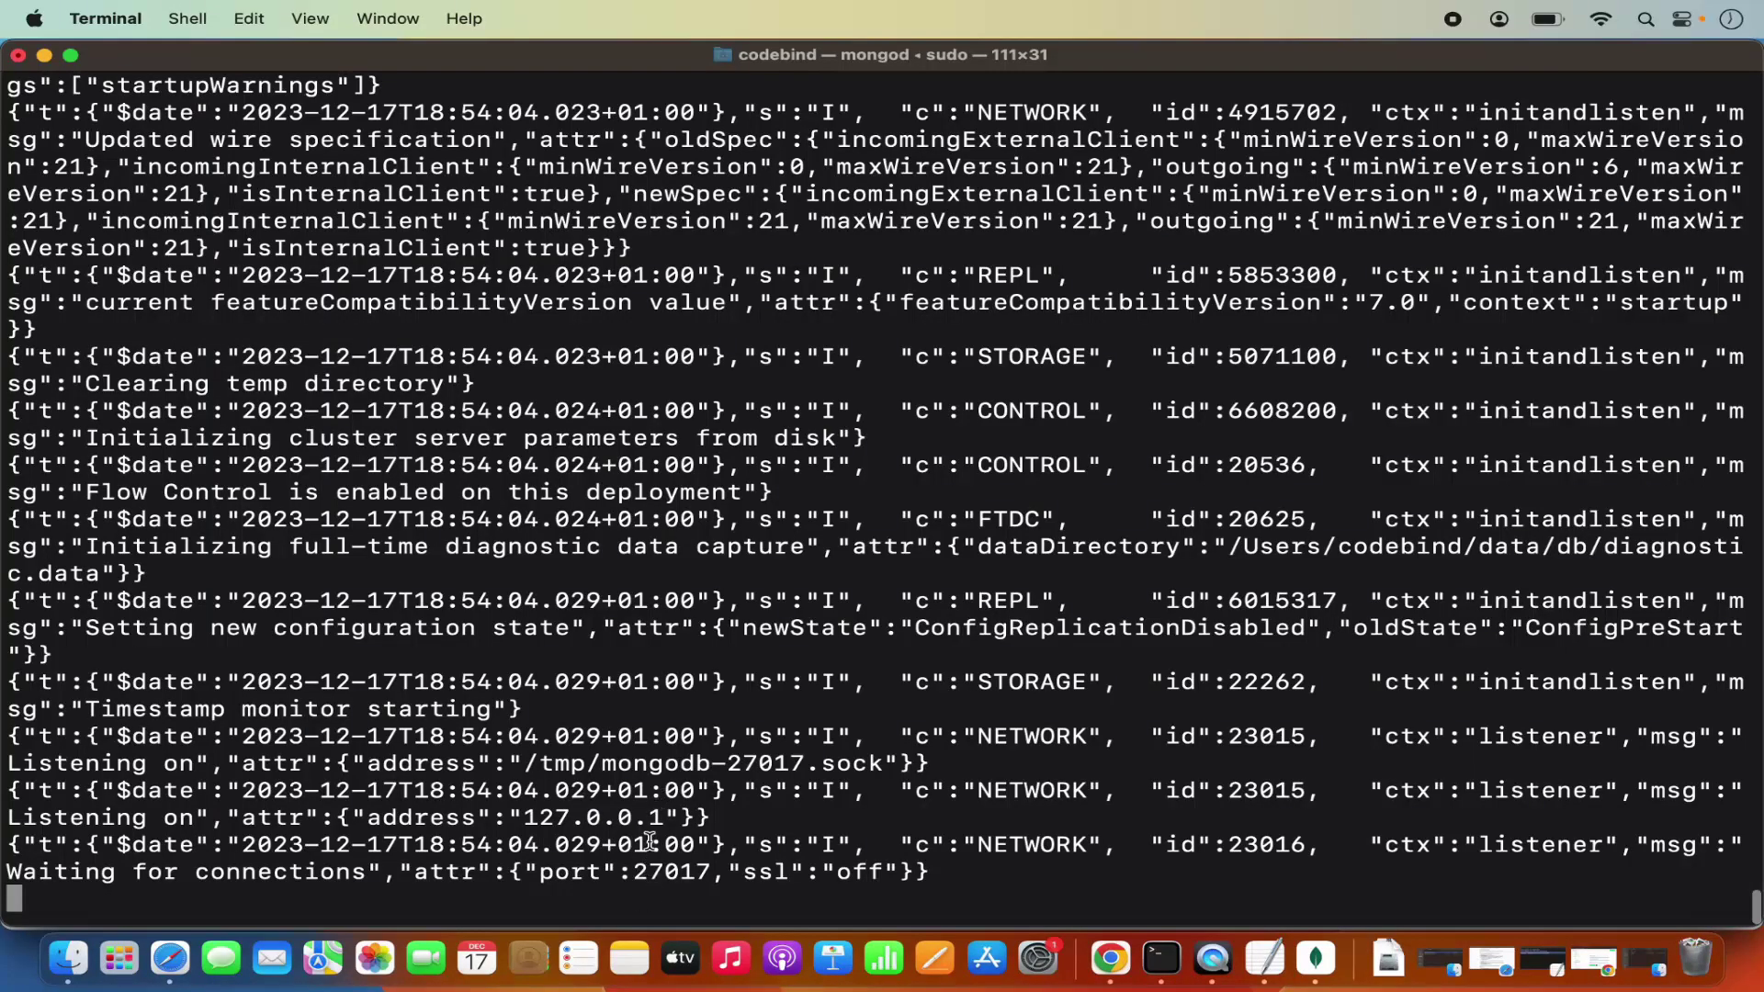
scroll(638, 873, up, 10)
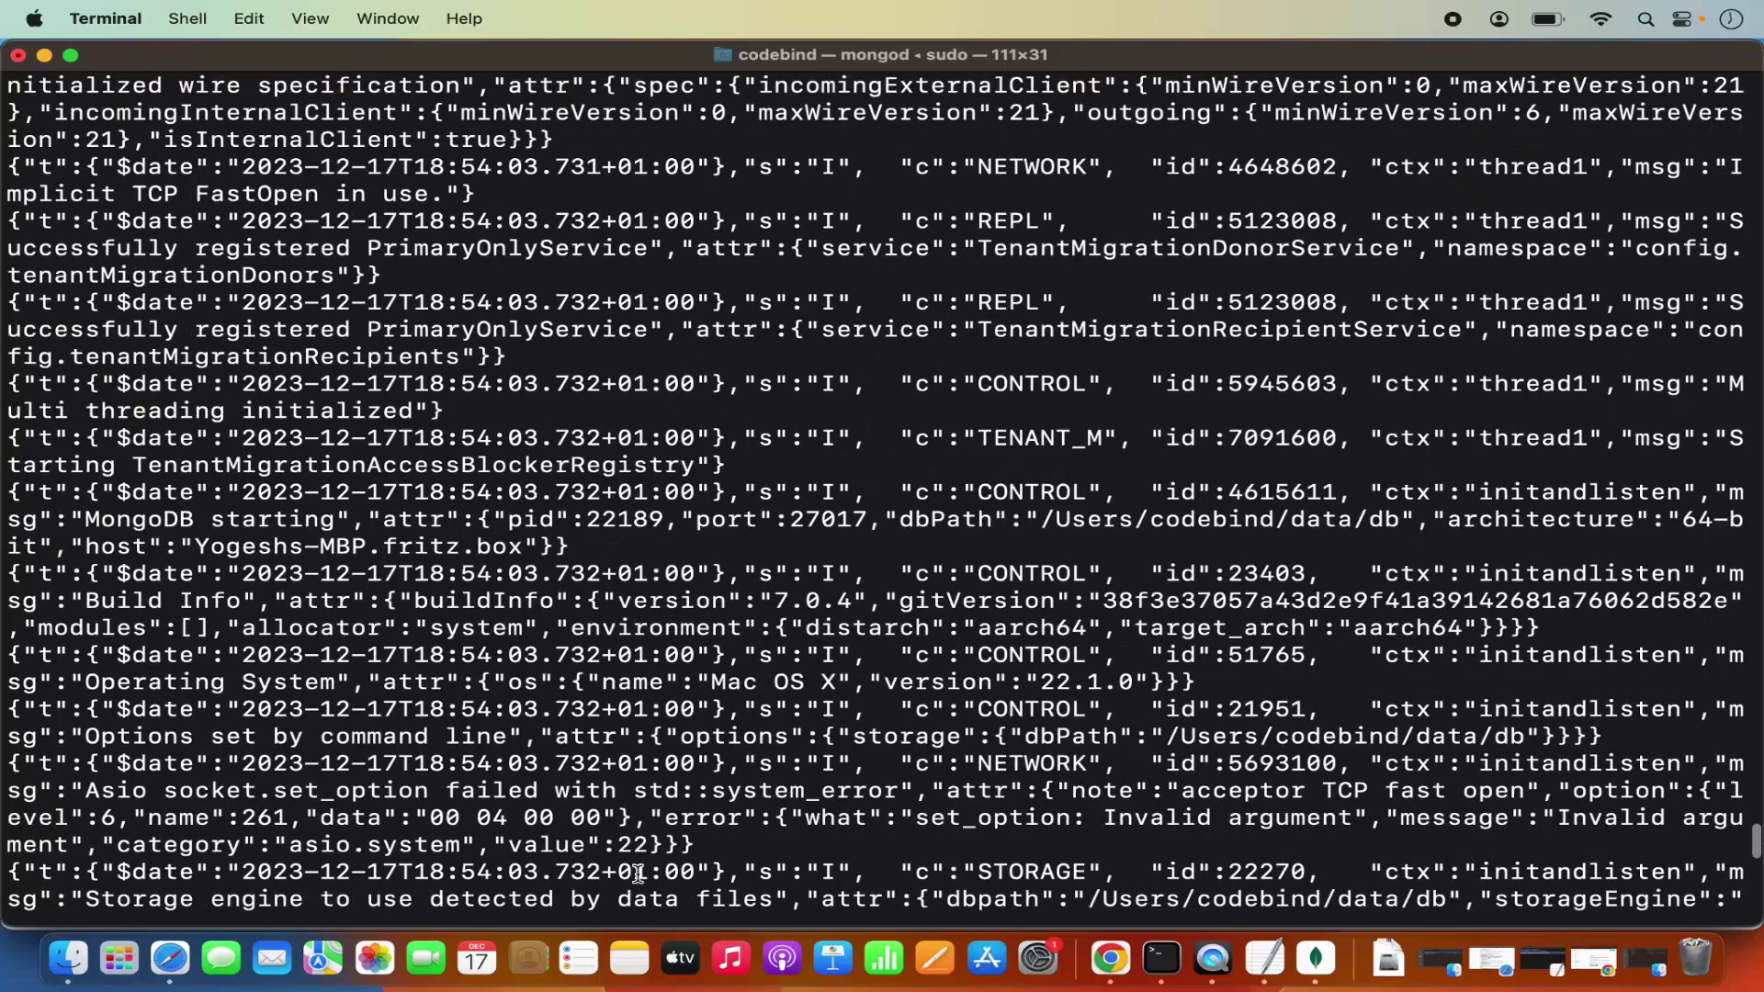
scroll(638, 873, down, 10)
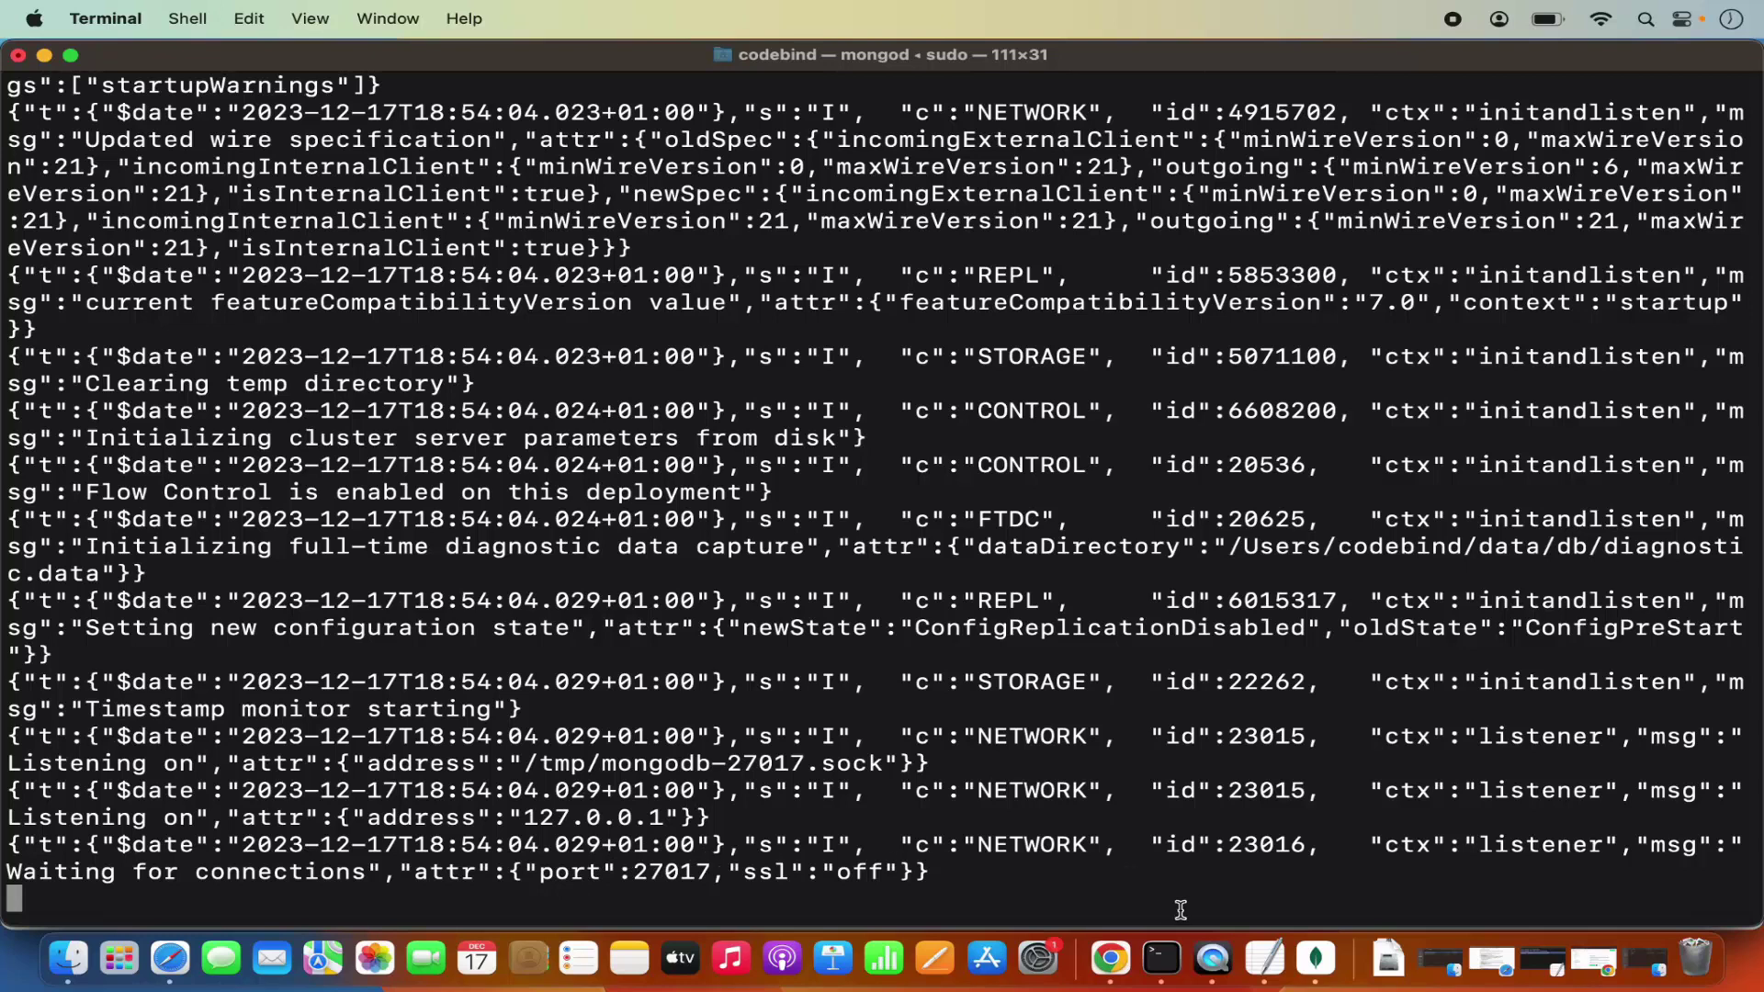
Return to MongoDB Compass, connect to mongodb://localhost:27017 and dismiss the introductory tips.
click(1310, 969)
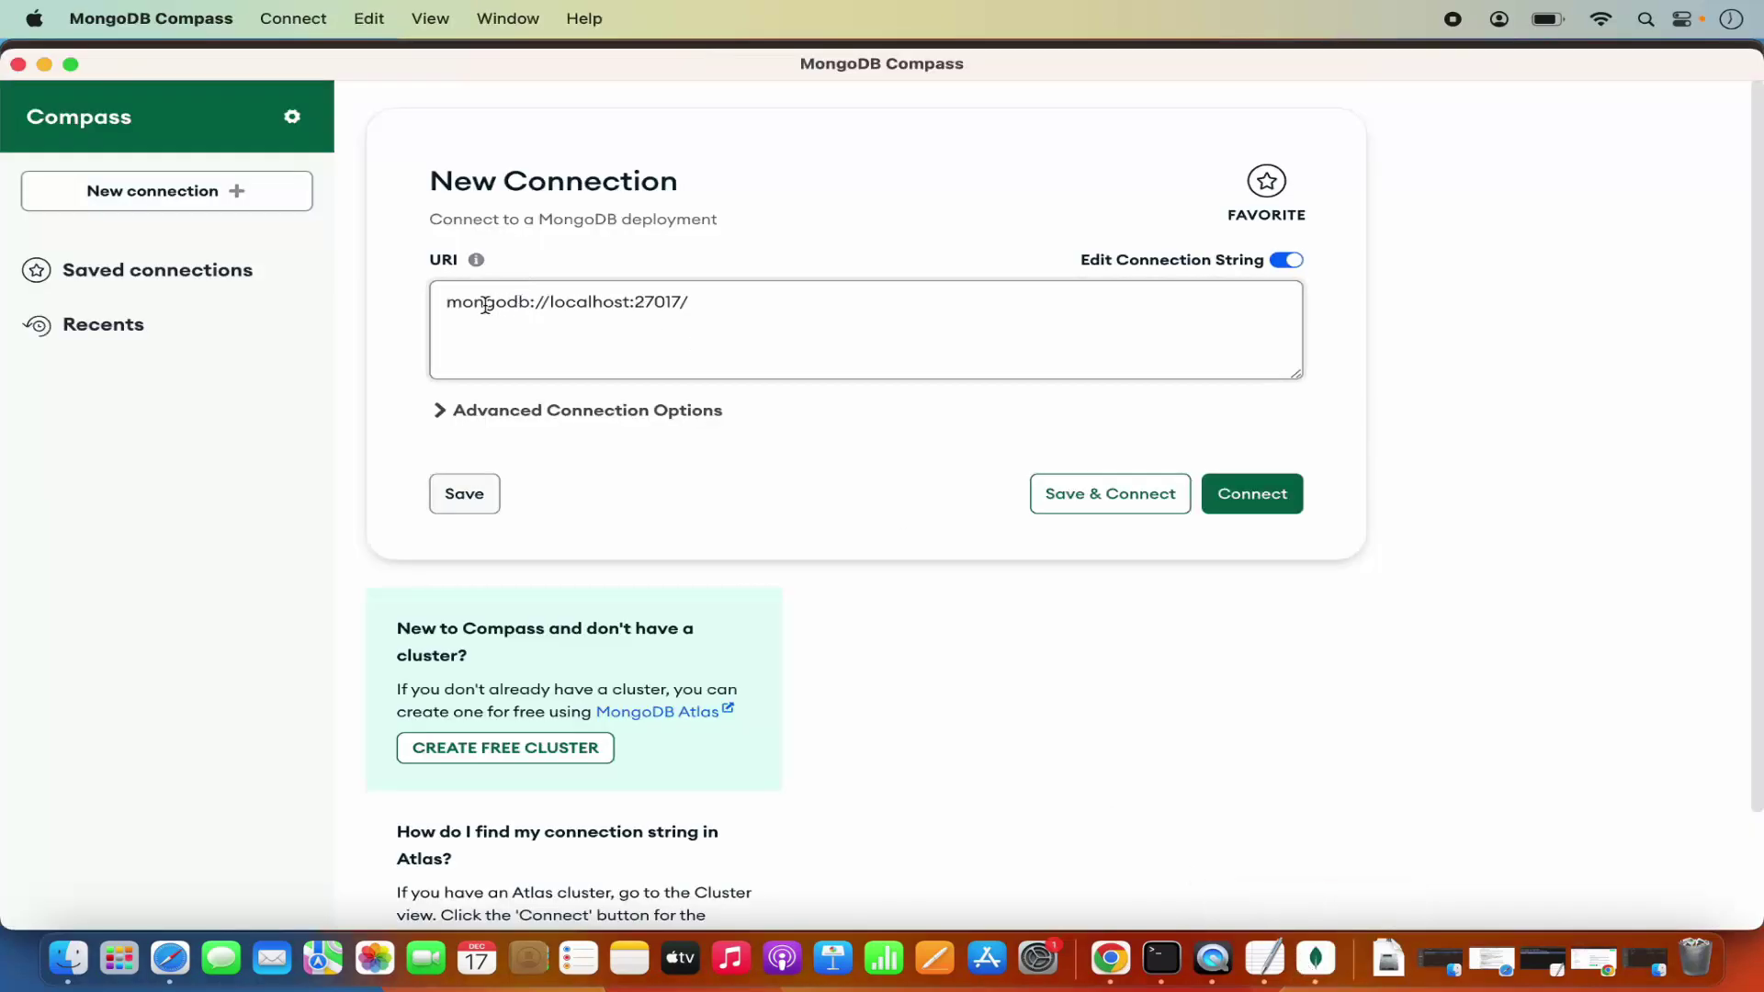
drag(455, 306, 681, 296)
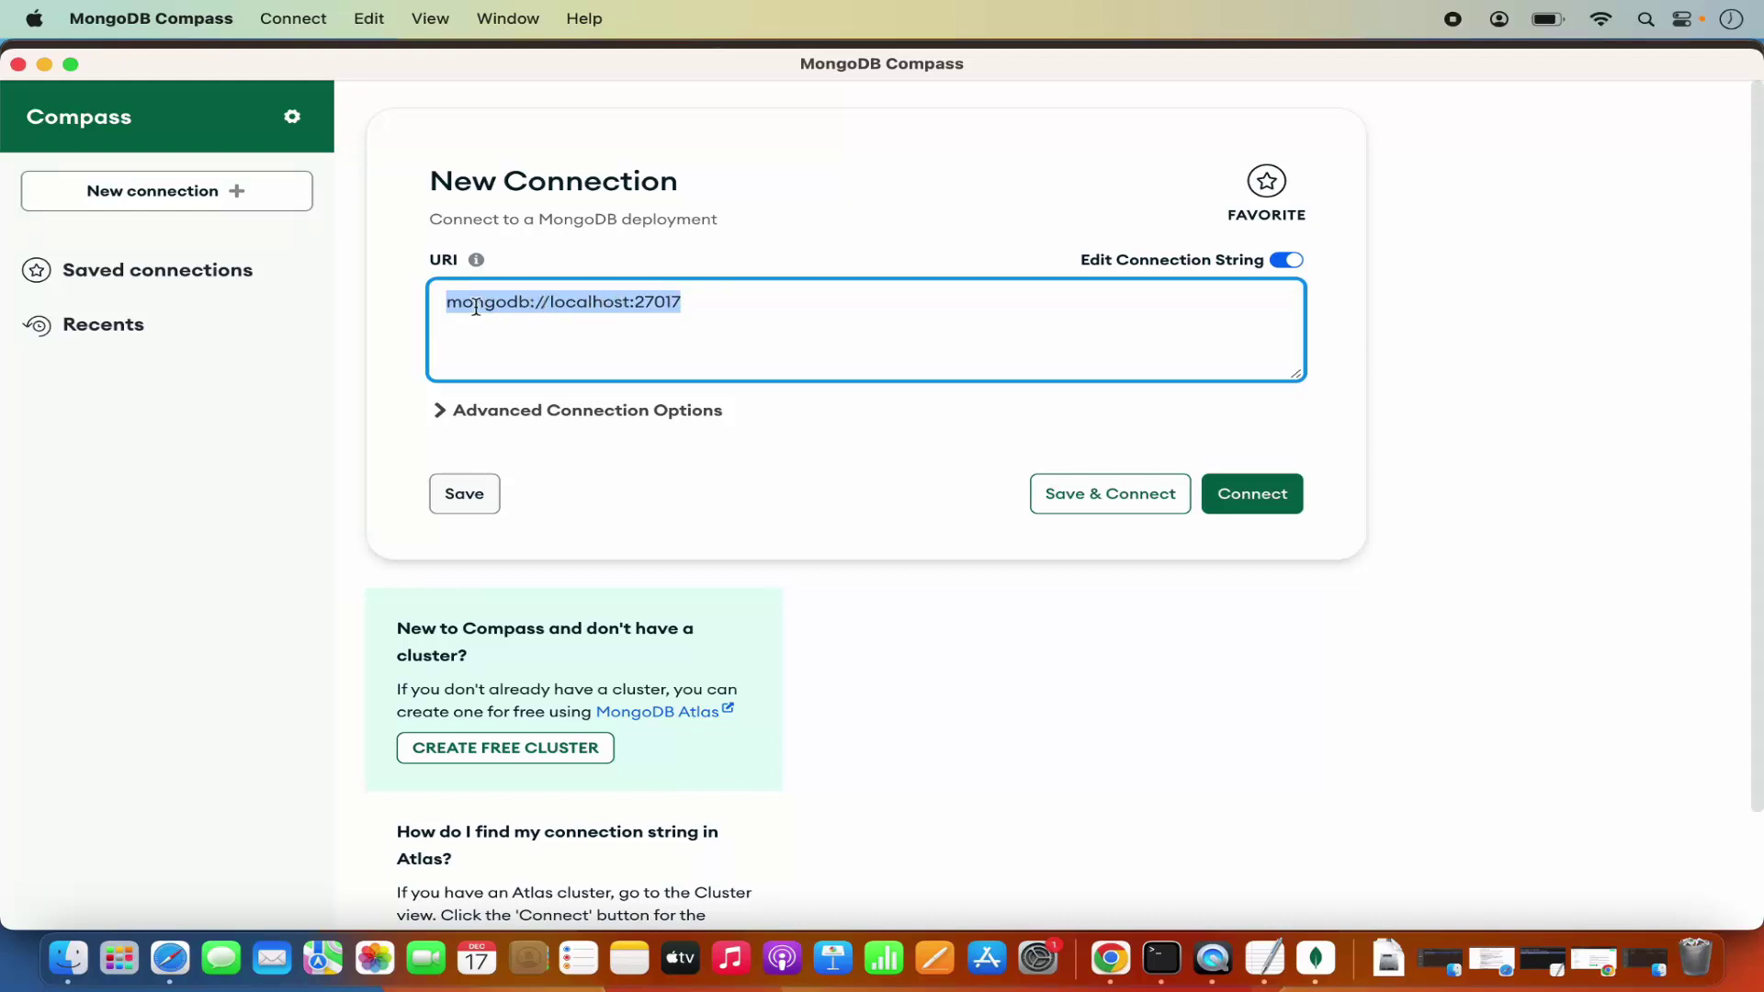
click(691, 302)
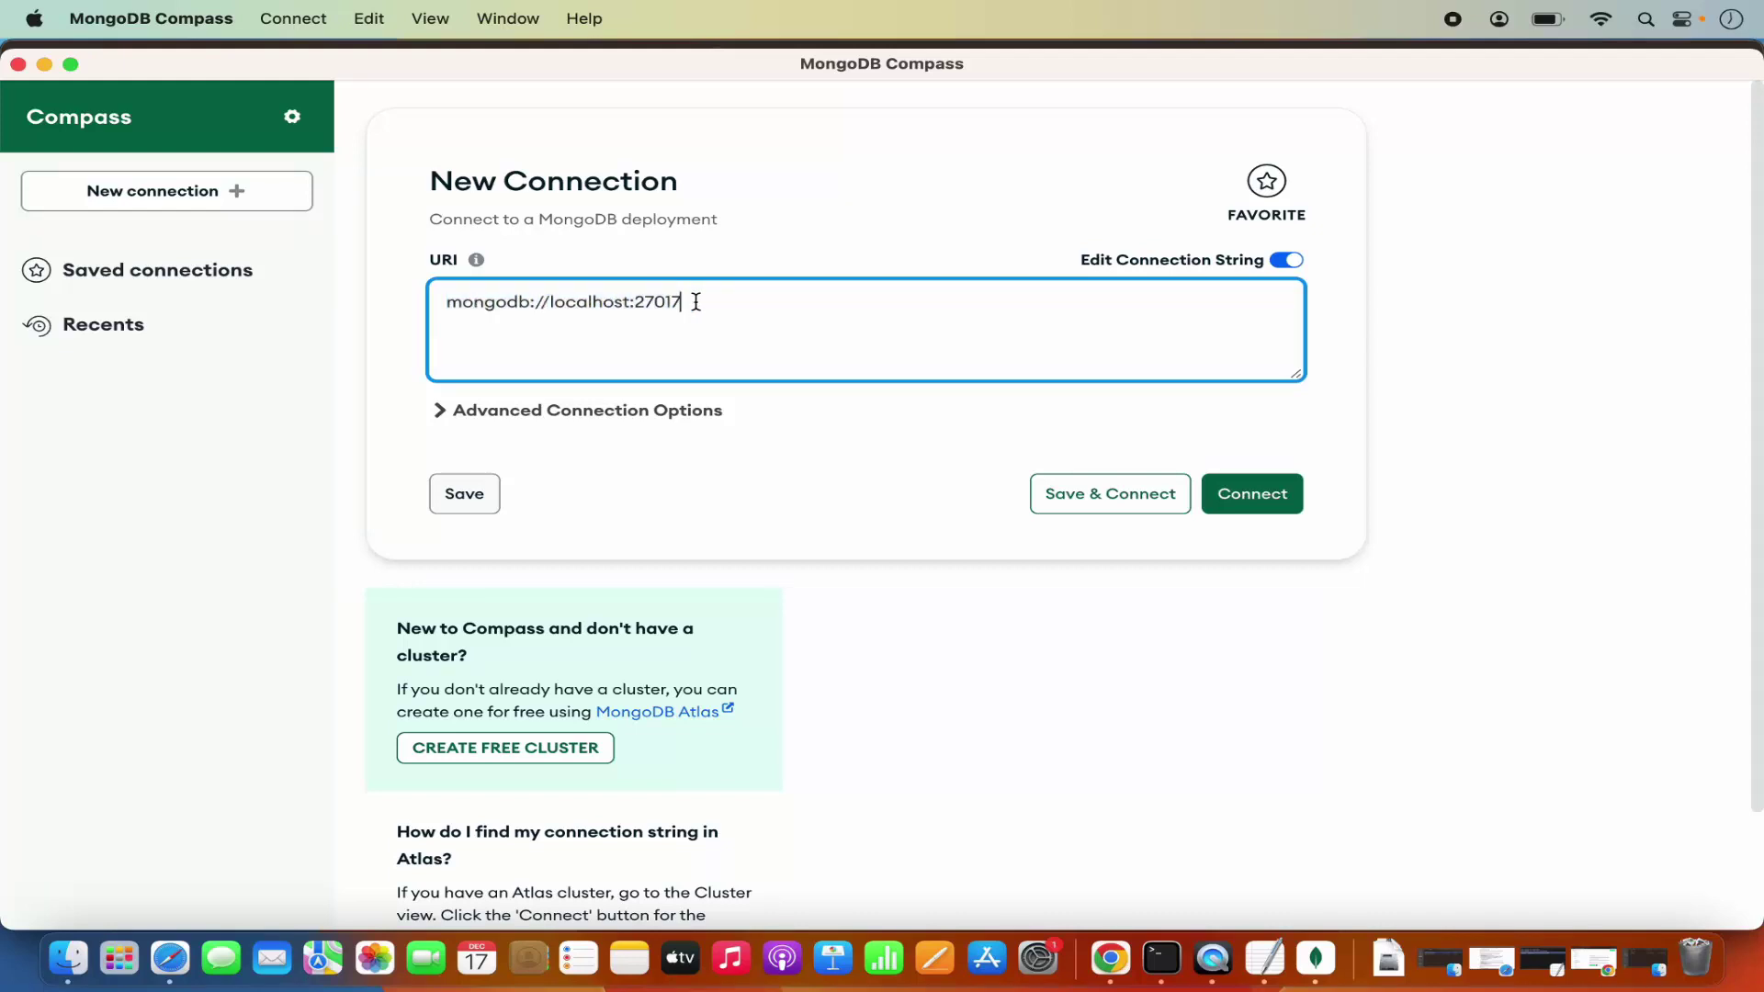
click(1240, 498)
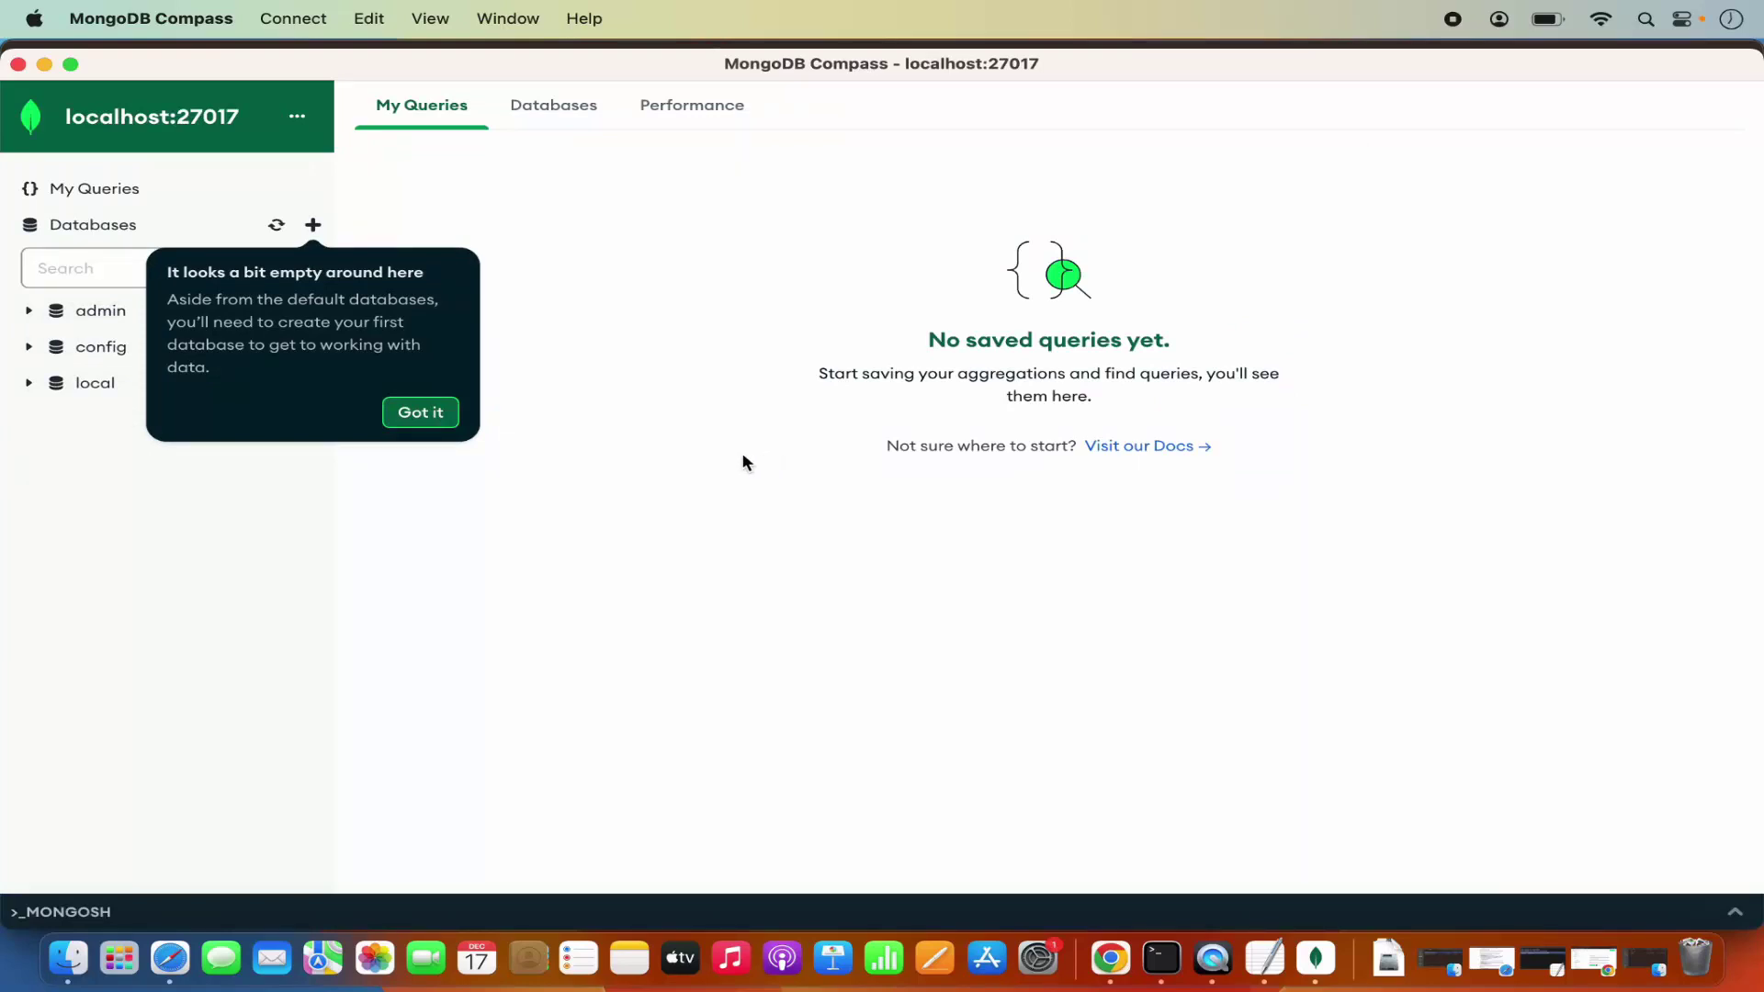
click(422, 413)
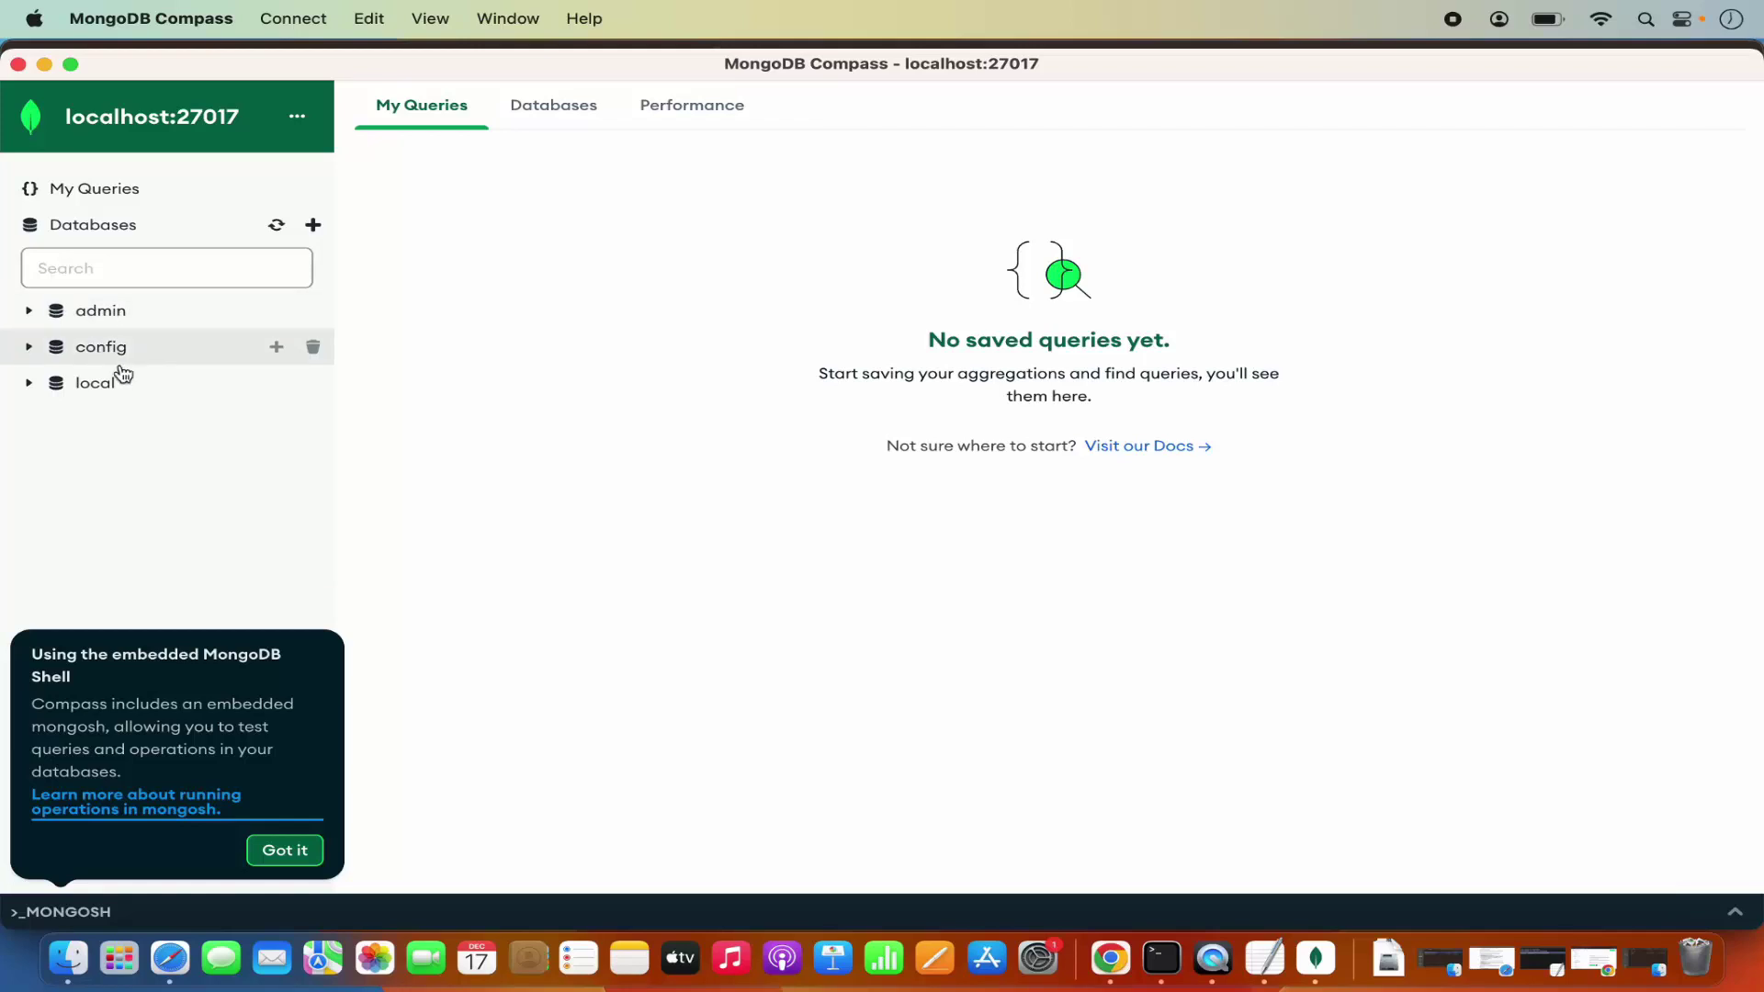
click(285, 850)
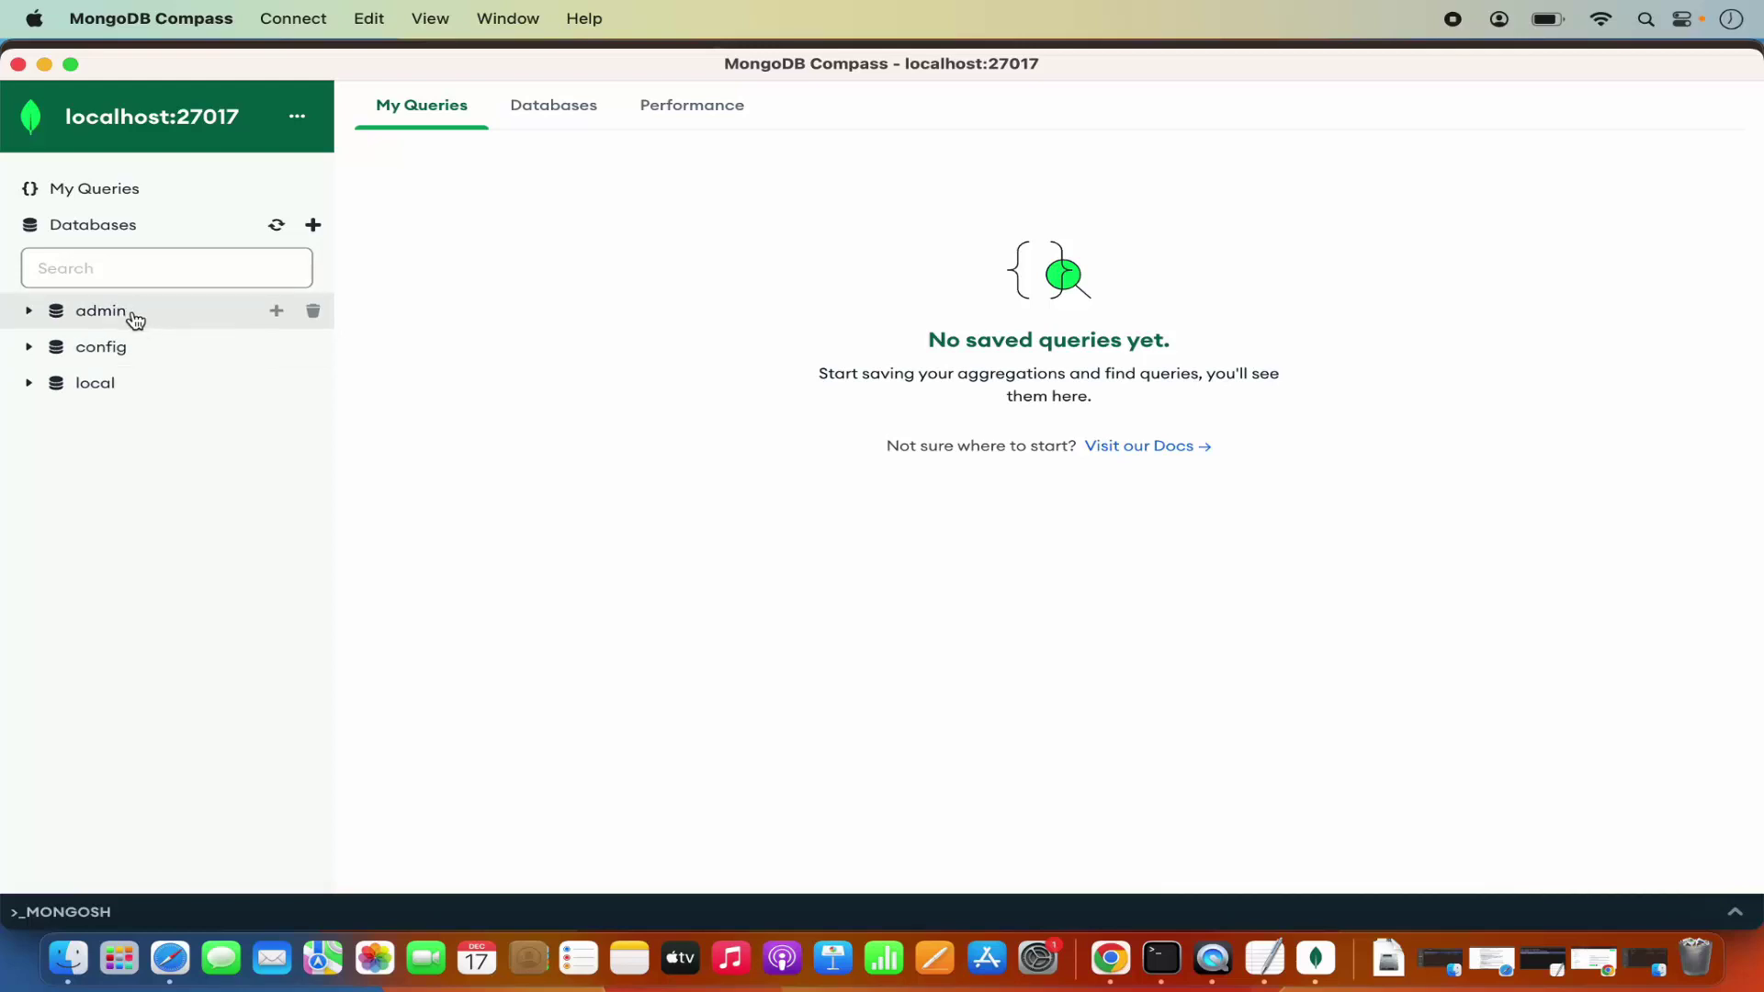
Create a database named demo with a collection named names, and dismiss the Explain Plan tip.
click(313, 226)
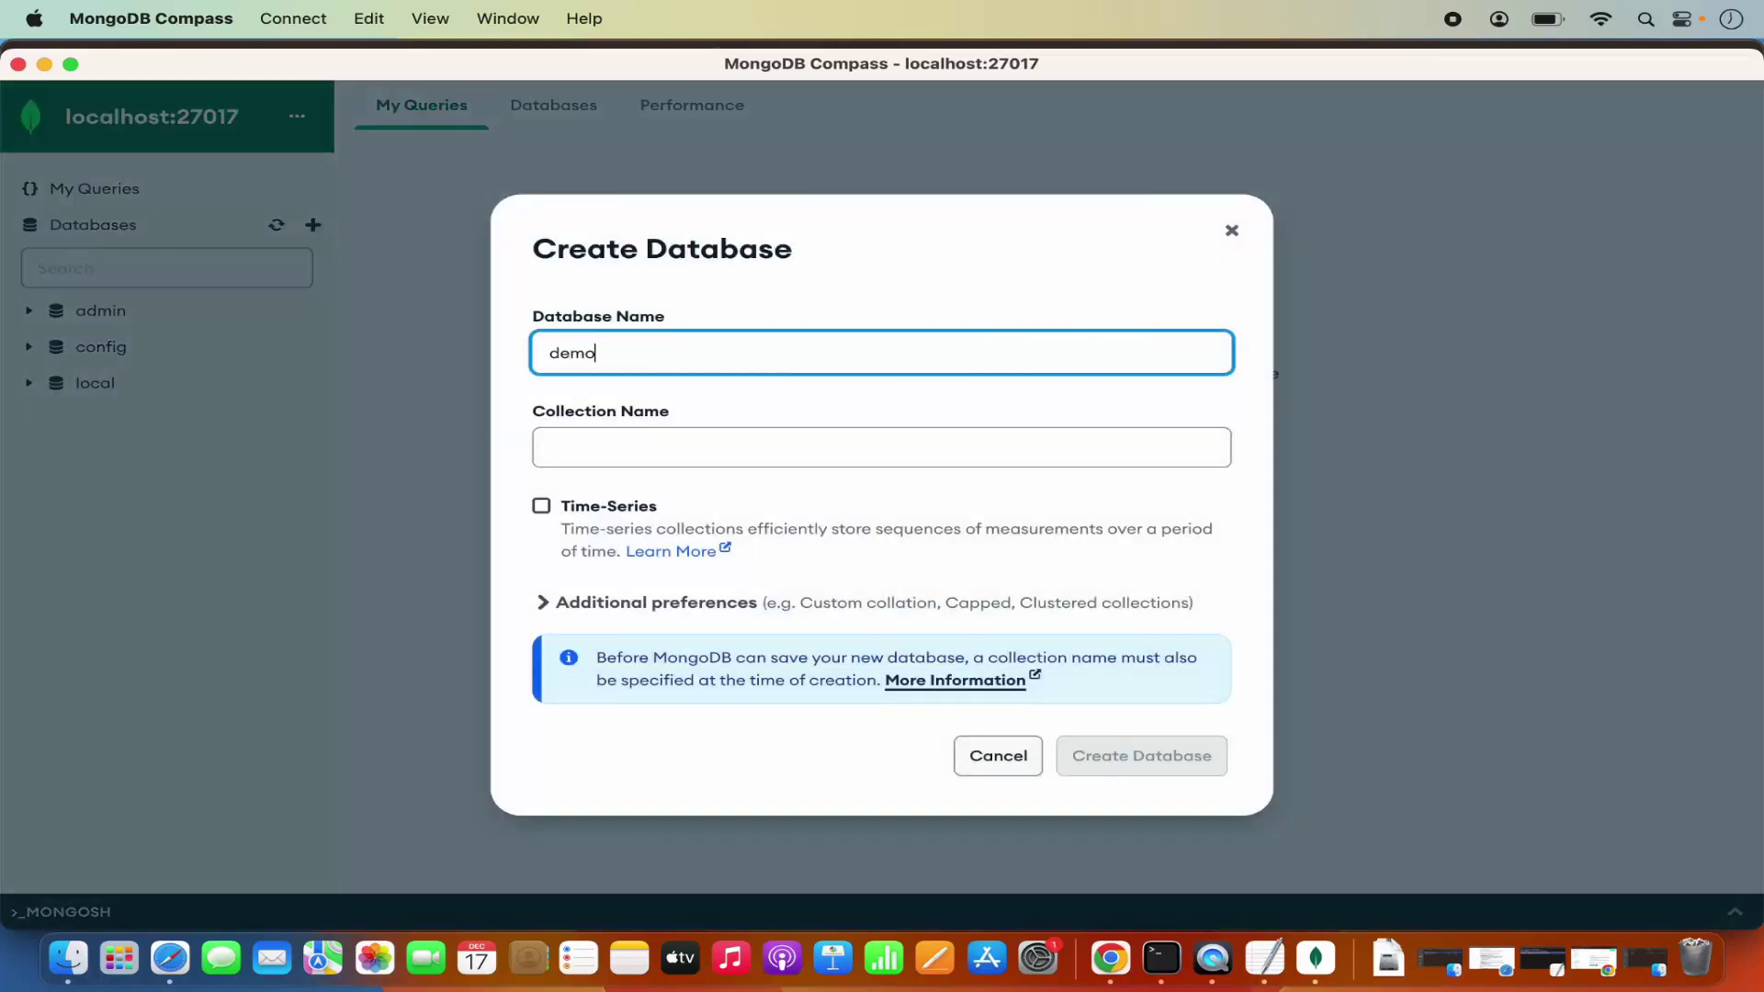
click(588, 444)
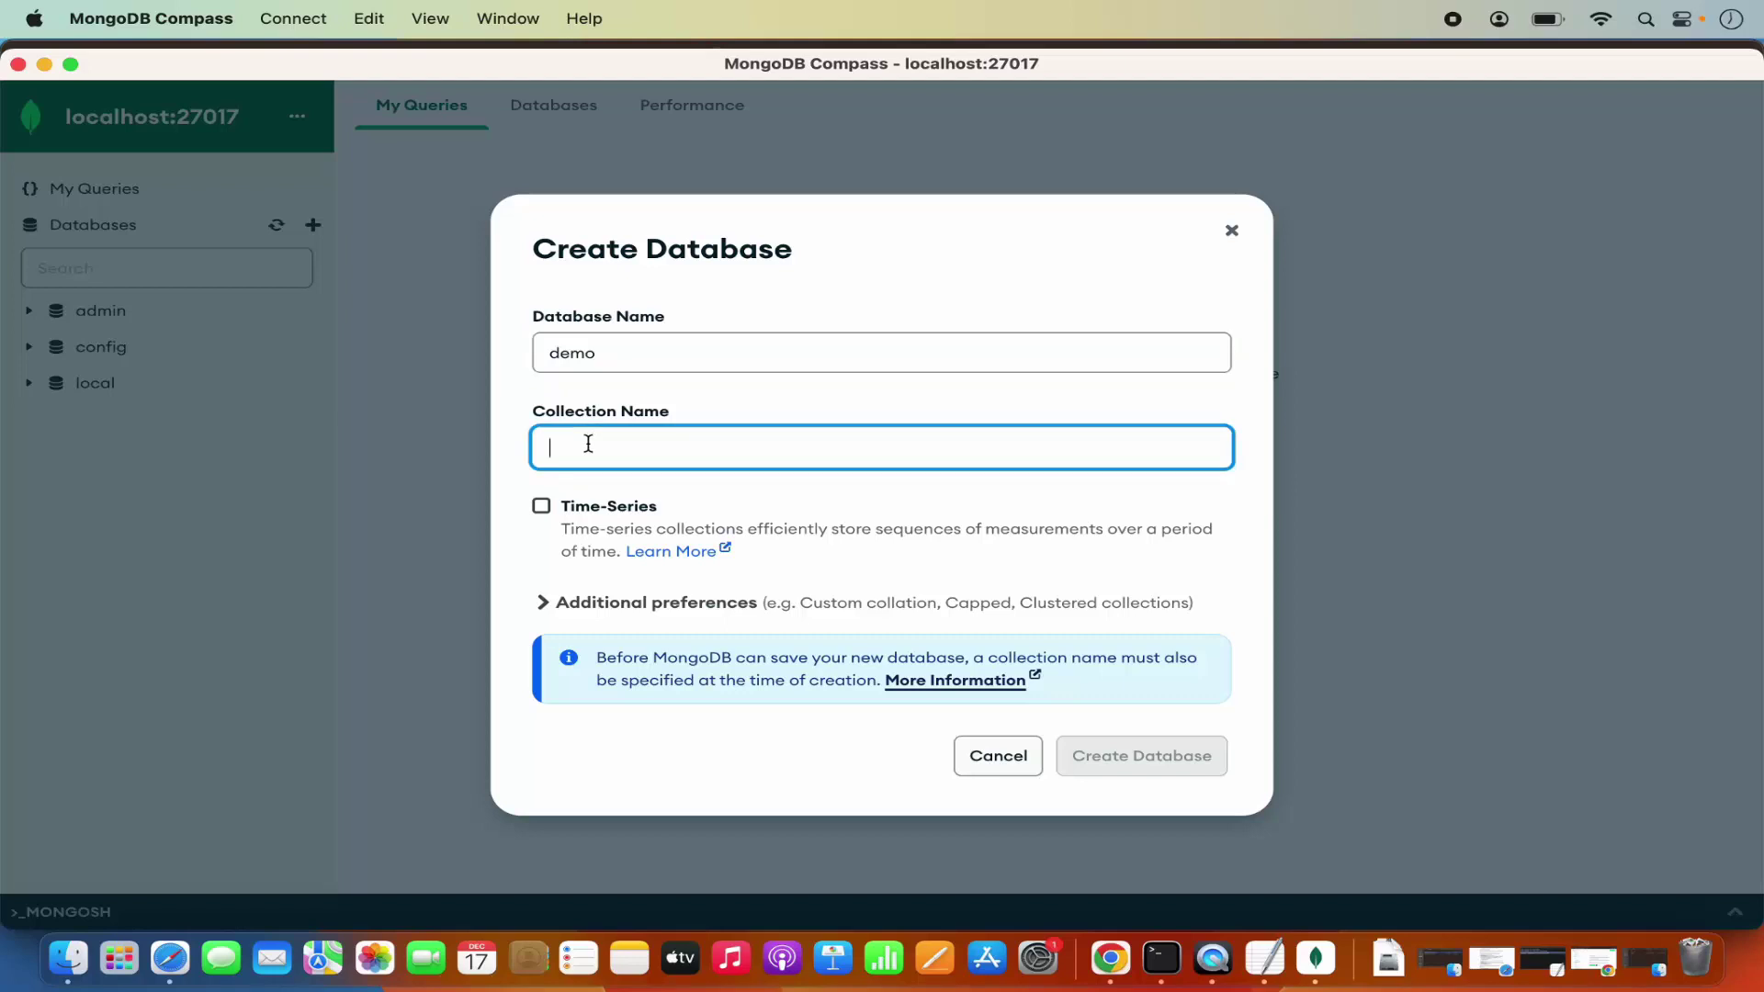
text(names)
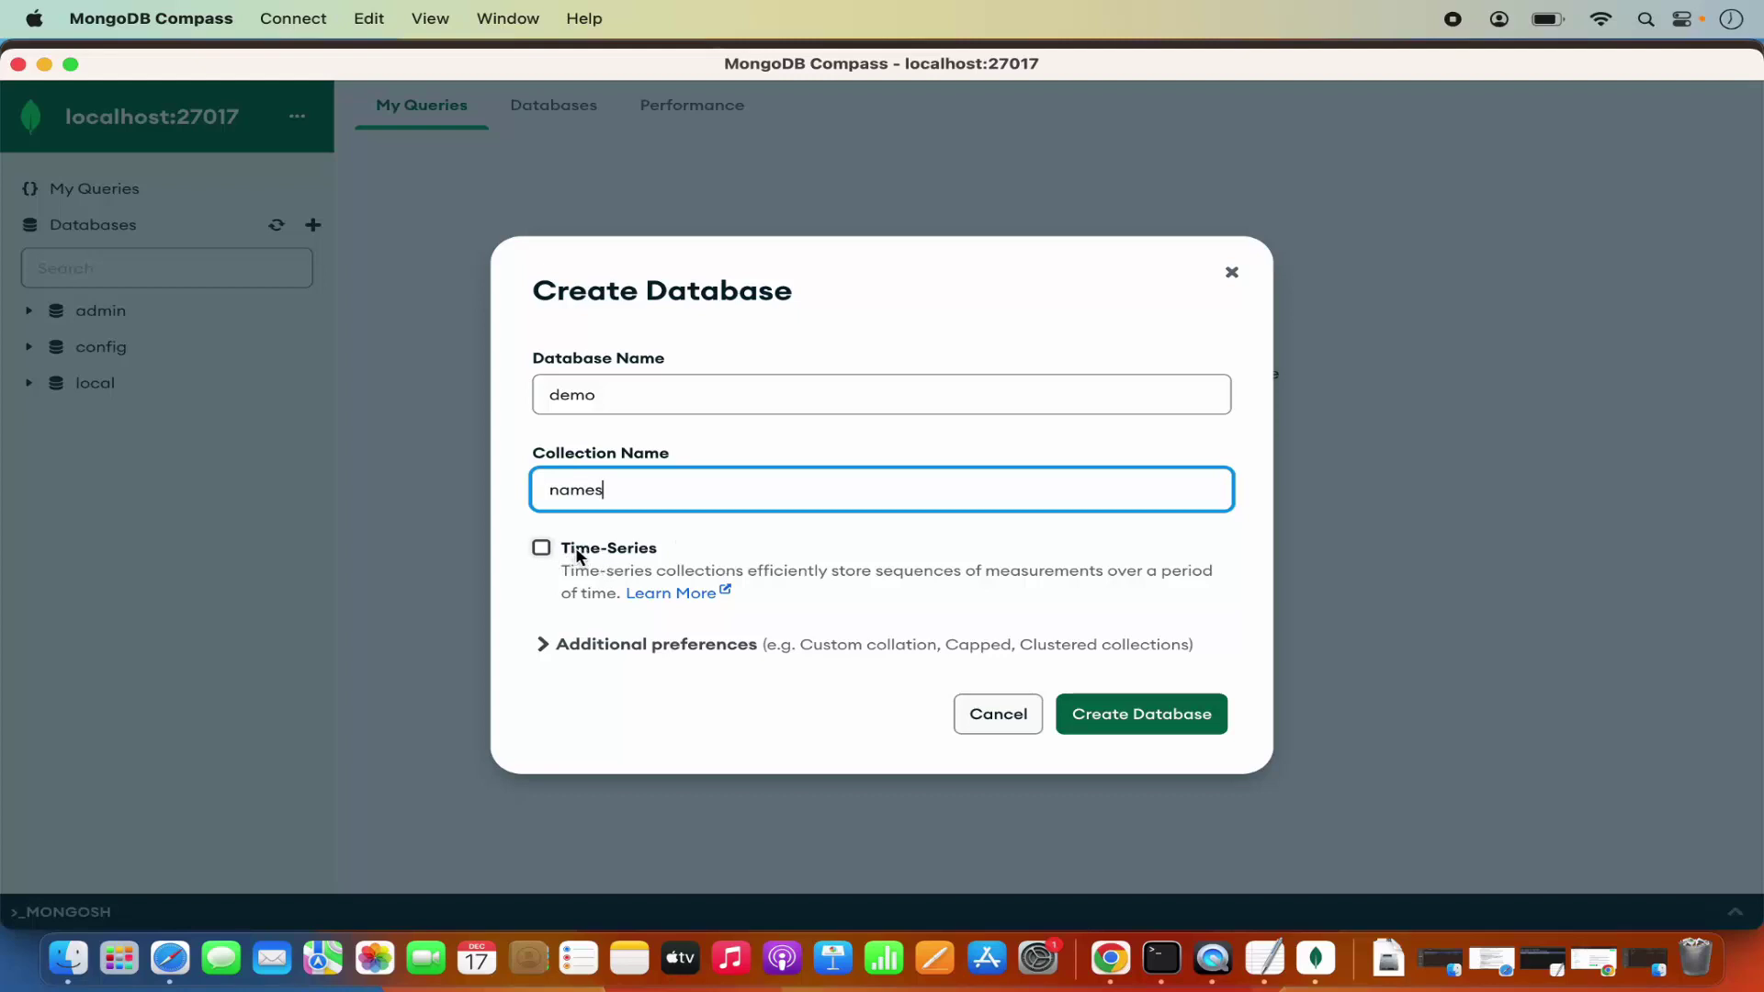
click(1099, 716)
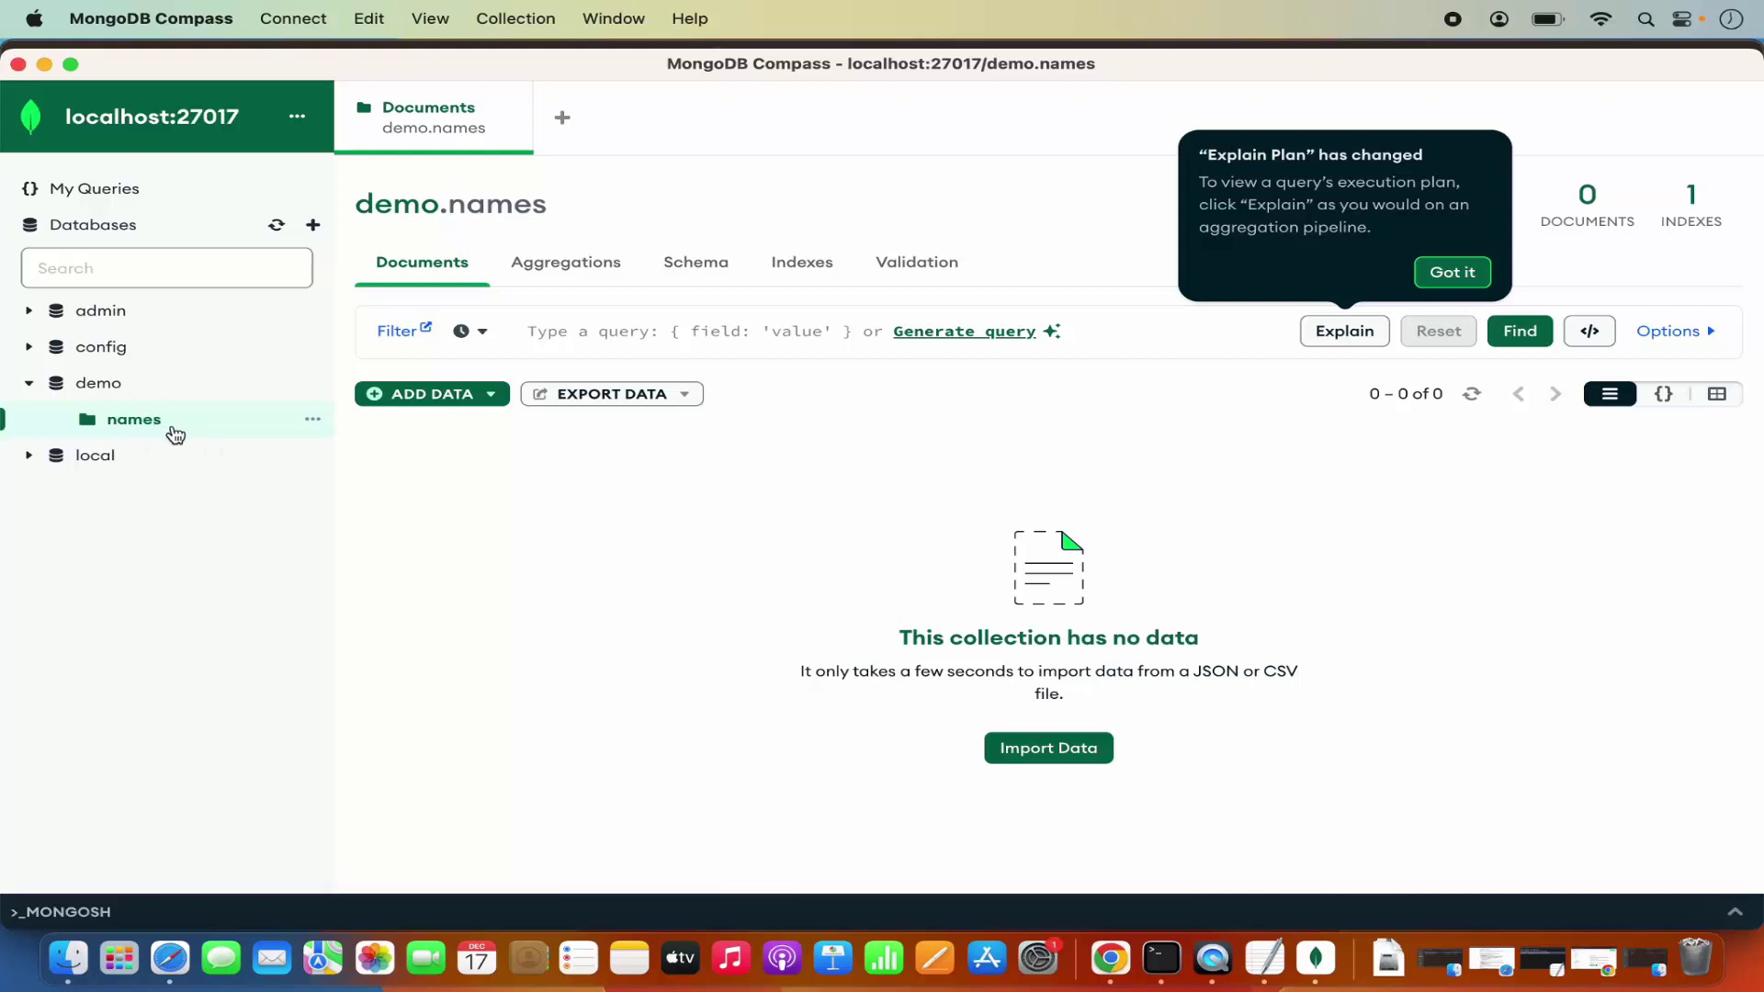
click(447, 496)
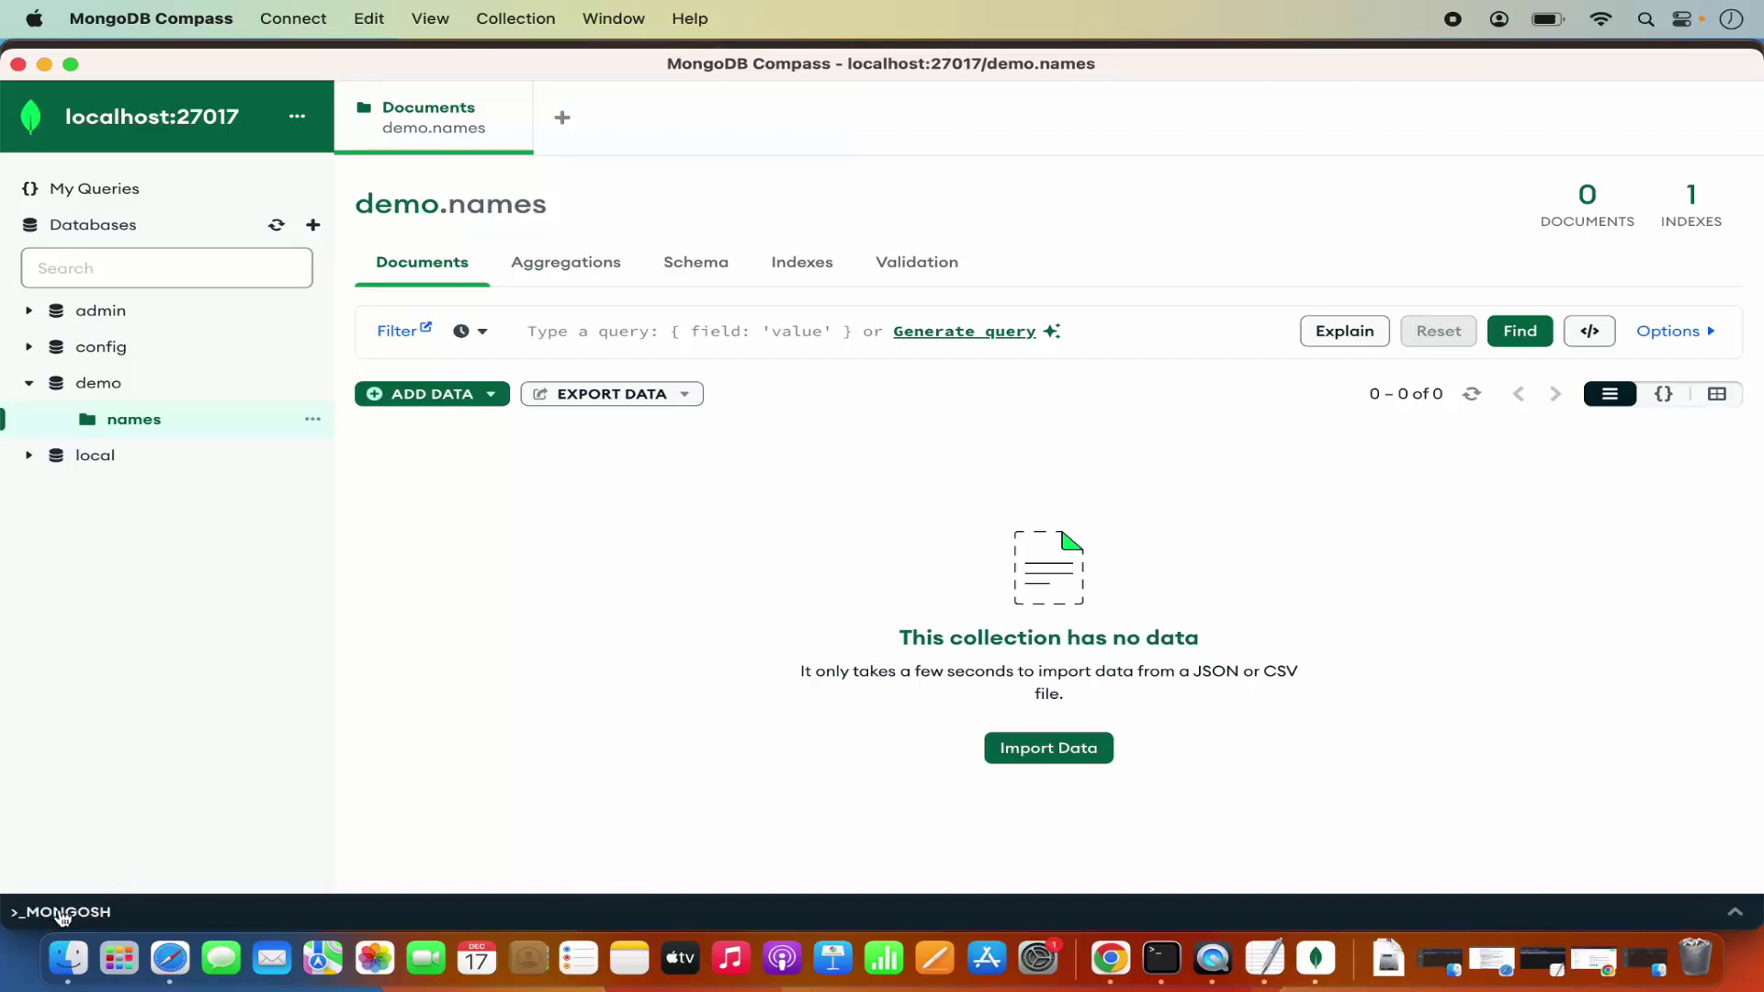
Open the embedded MongoDB shell and list all databases with show dbs.
click(97, 912)
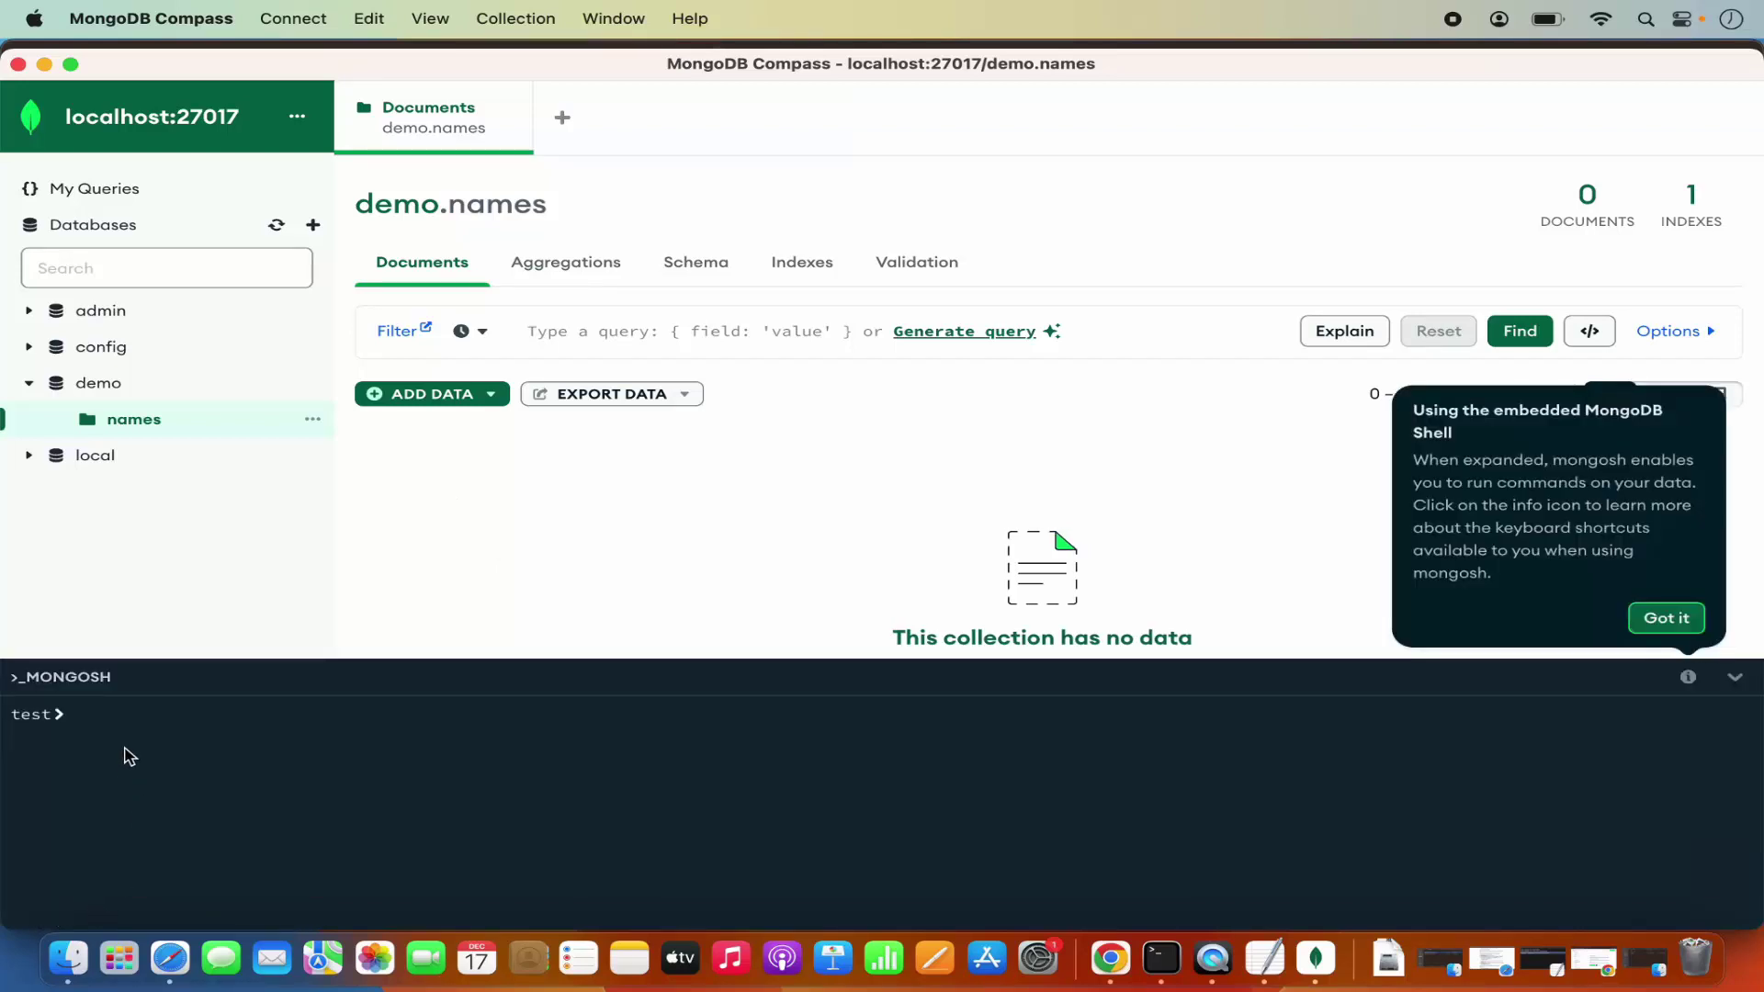
click(104, 719)
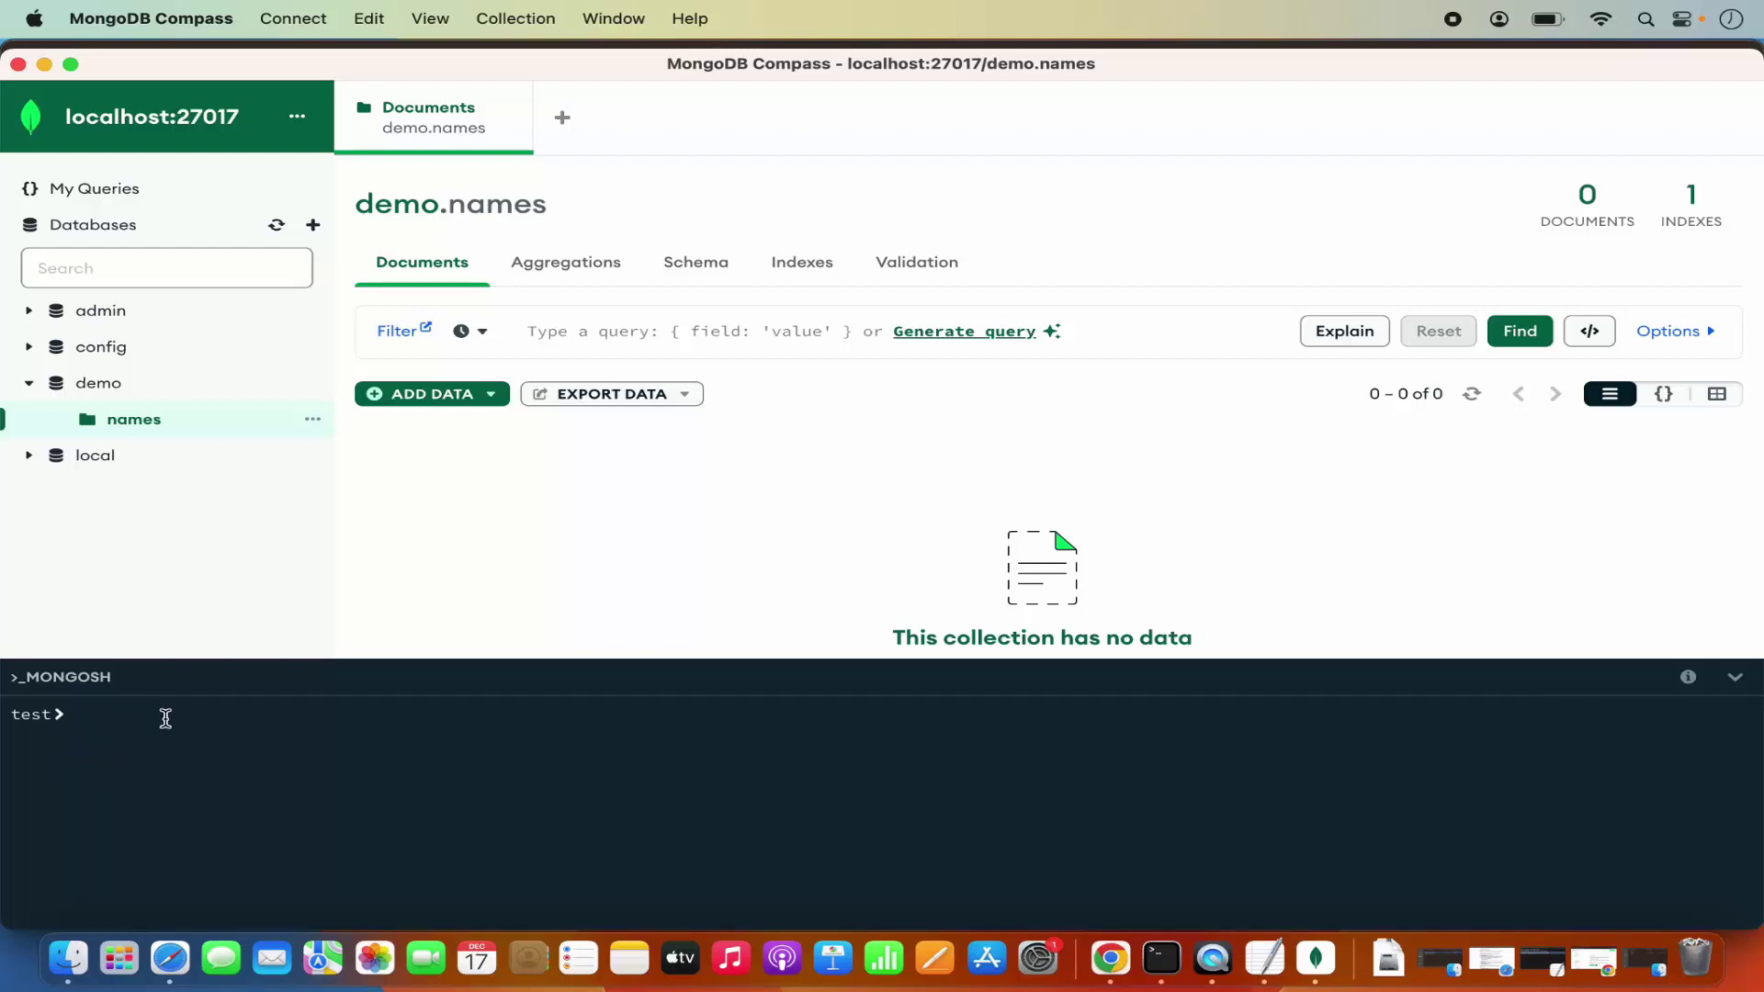
text(show)
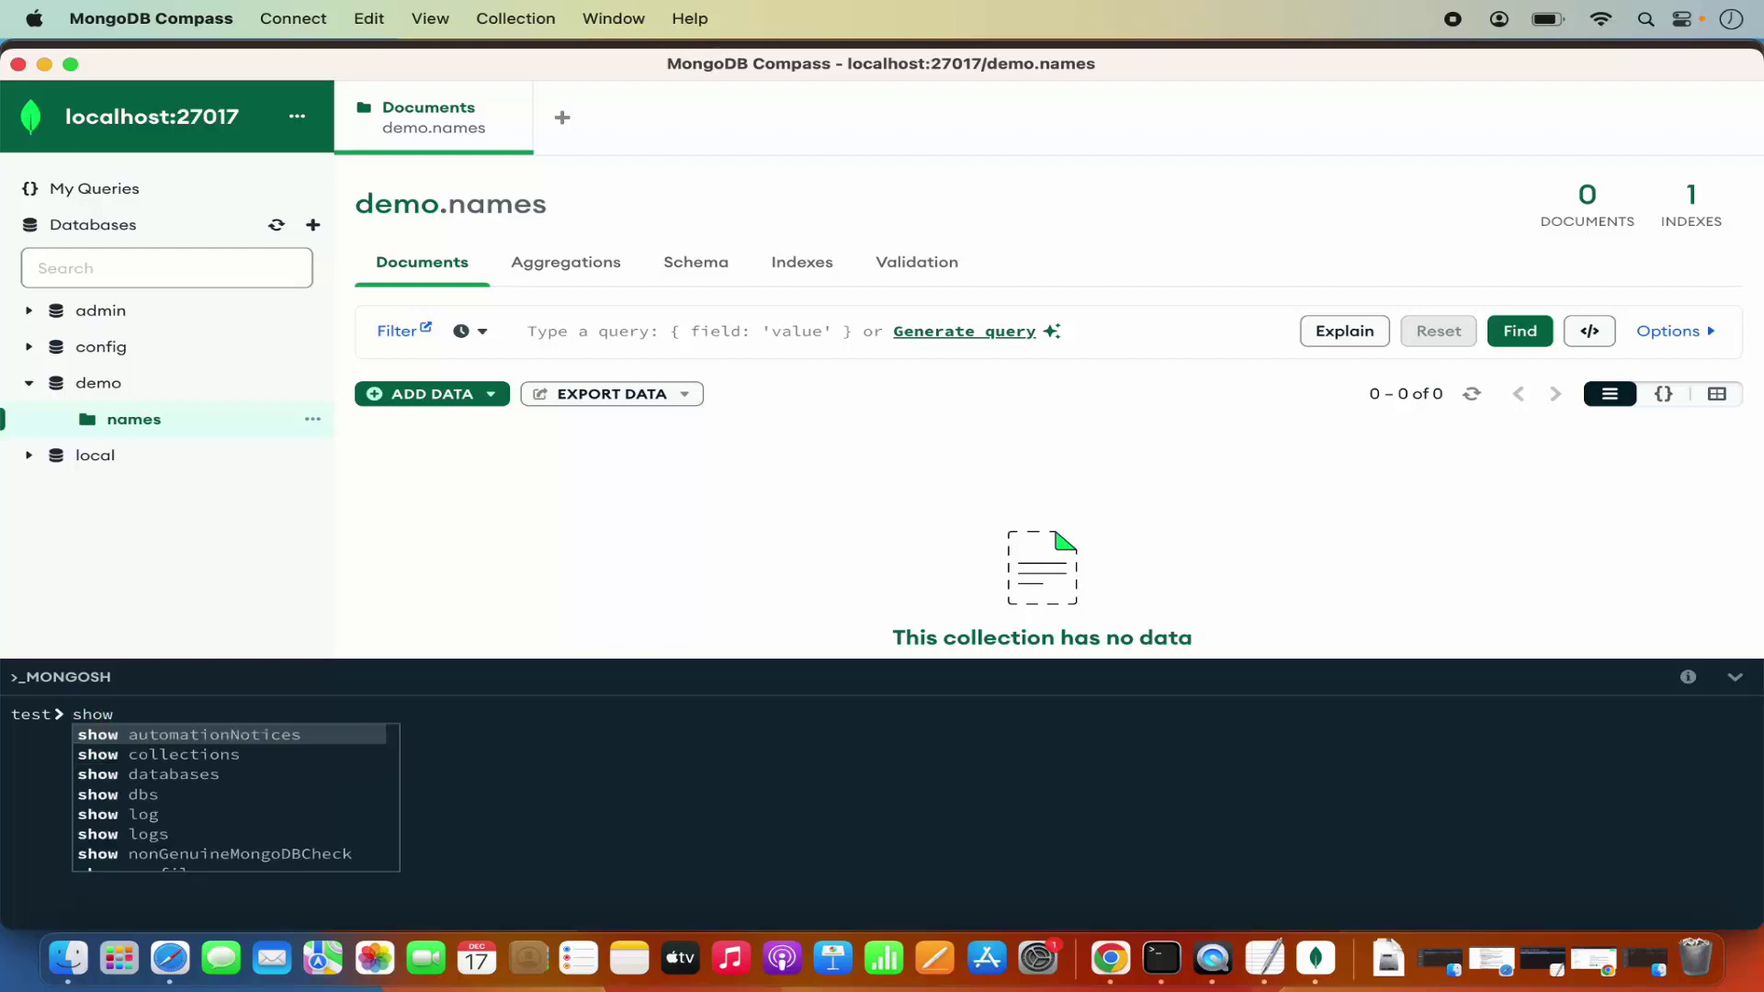
text( dbs)
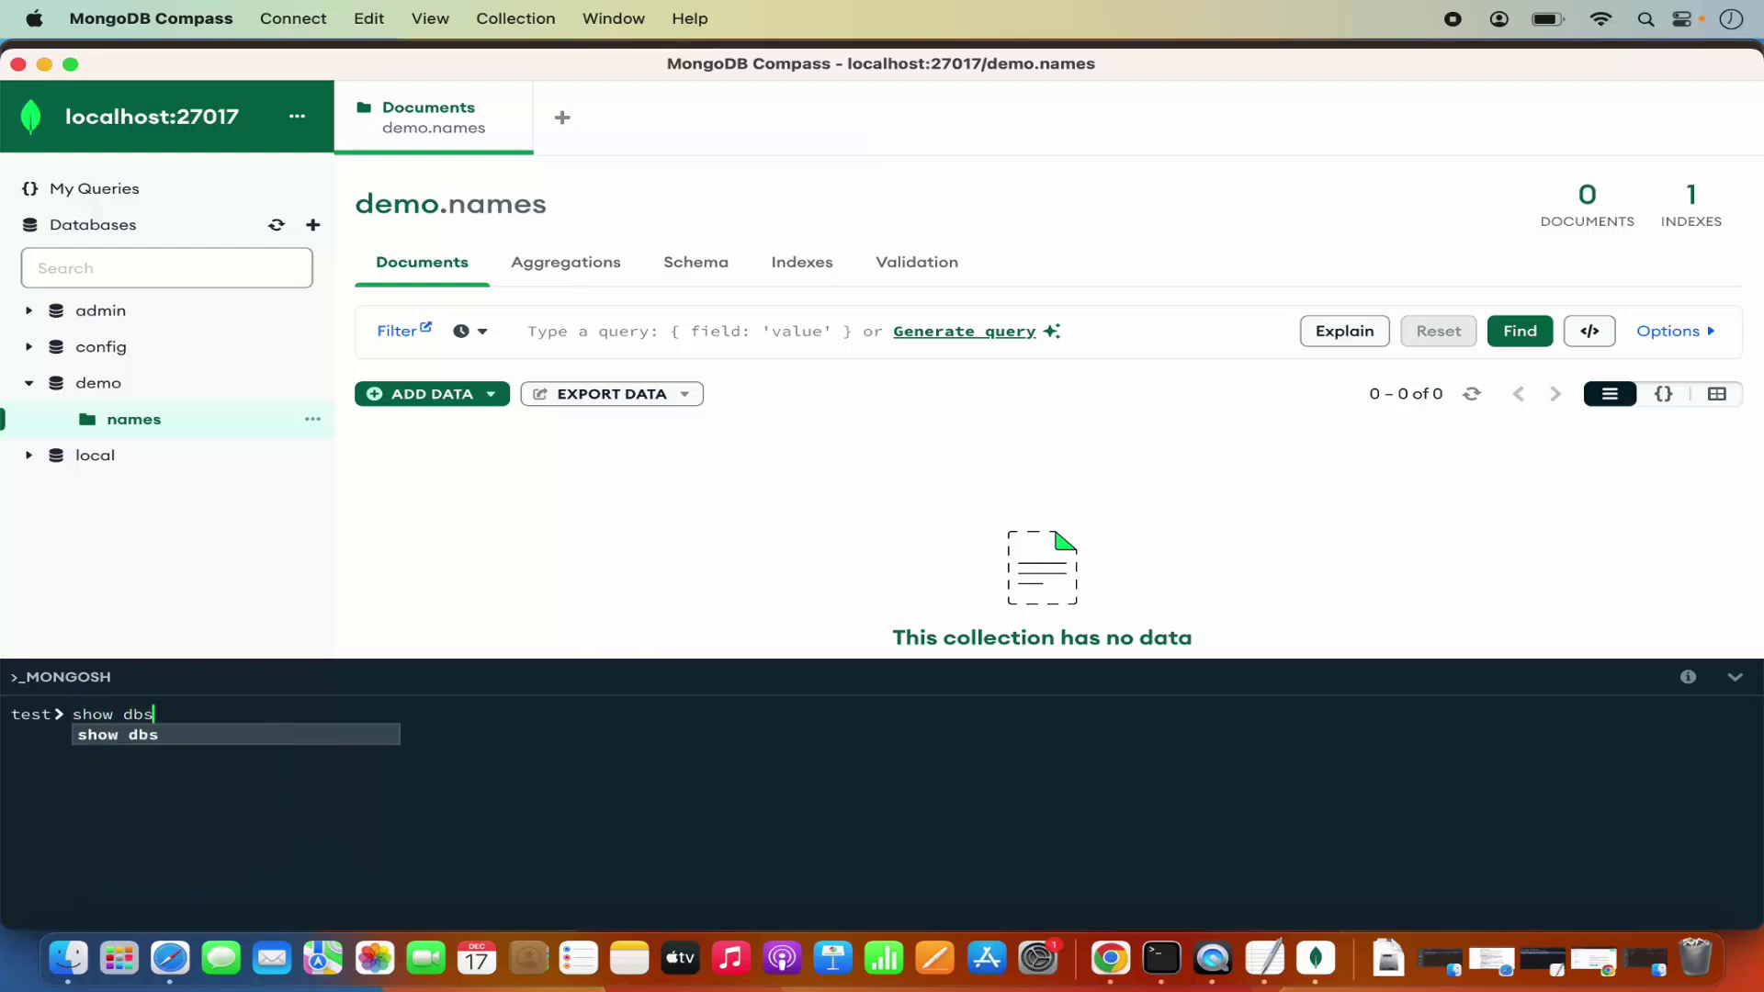
key(Return)
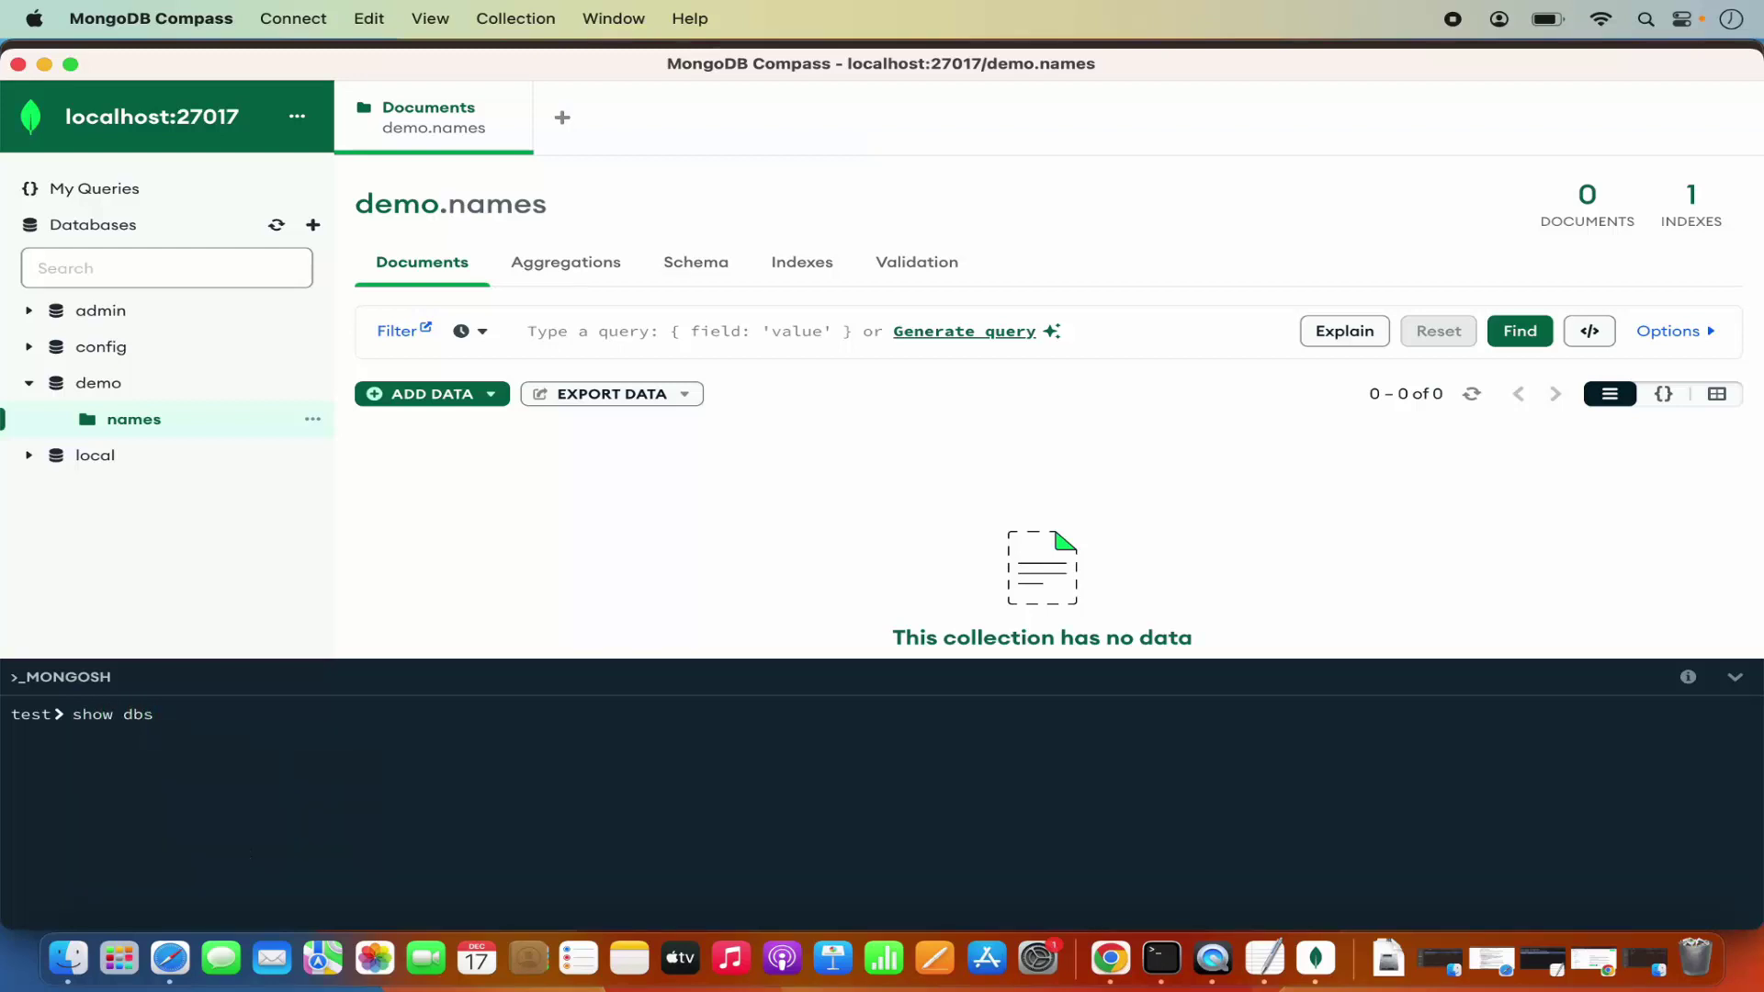
key(Return)
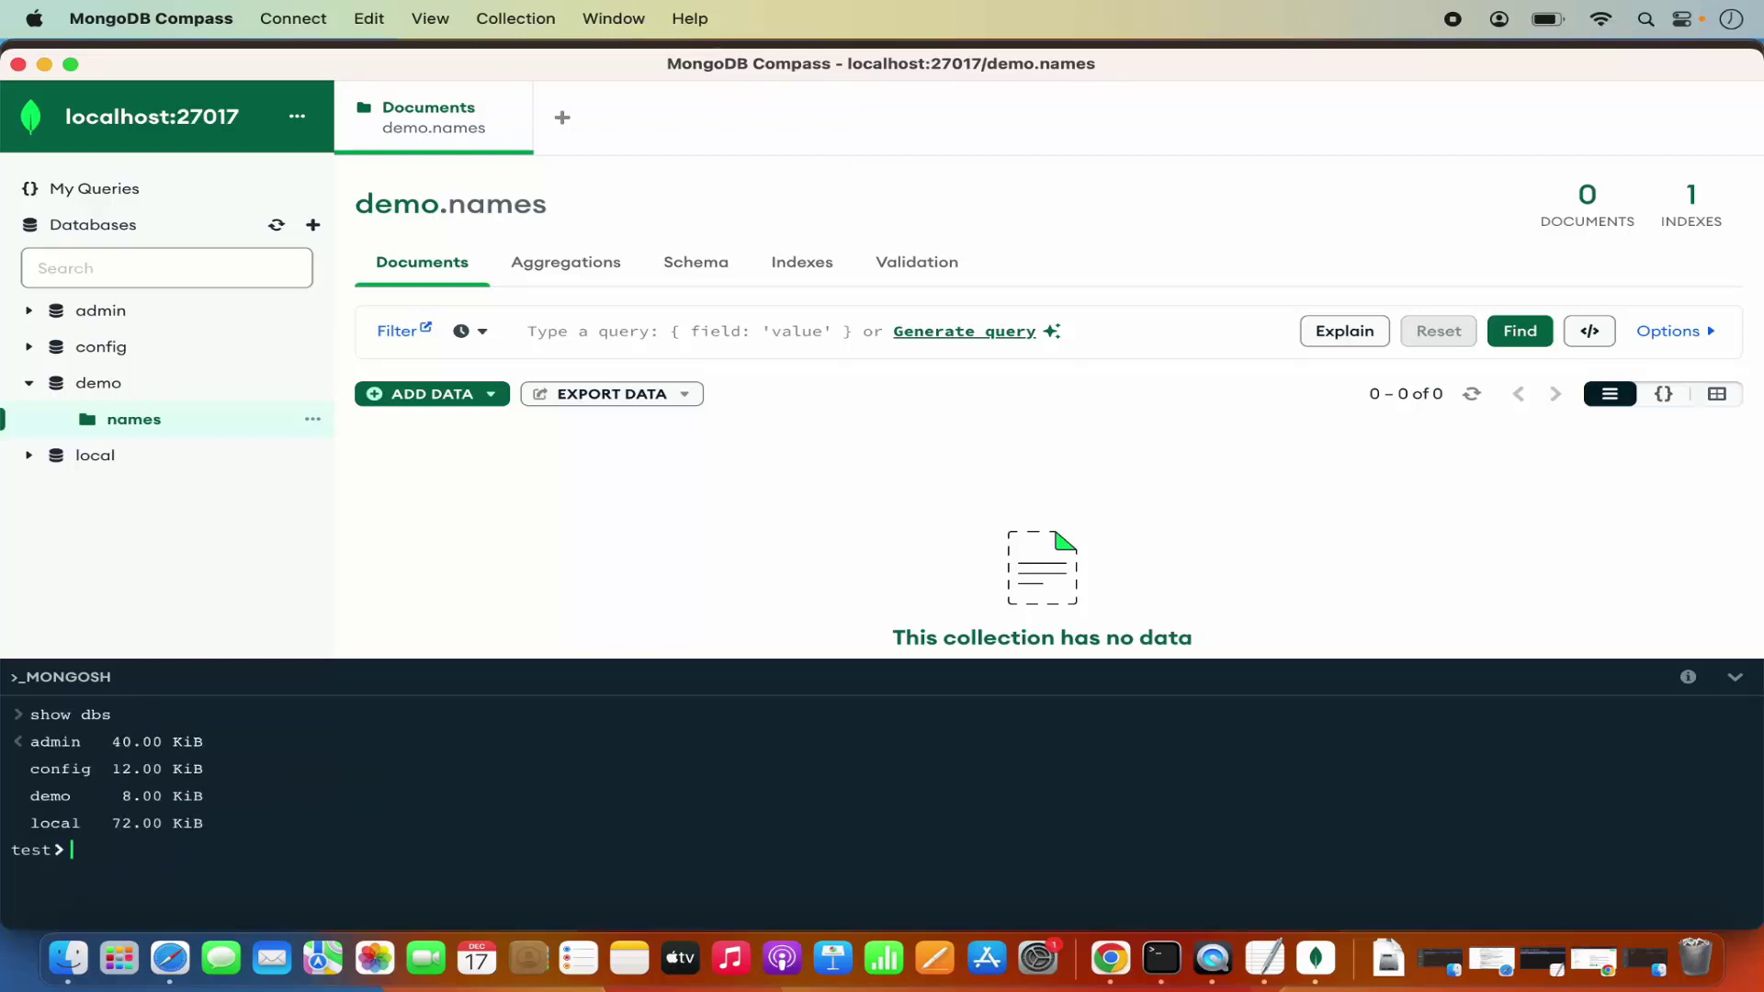
Switch the embedded shell to the demo database with the command use demo.
double_click(55, 799)
click(153, 859)
text(use)
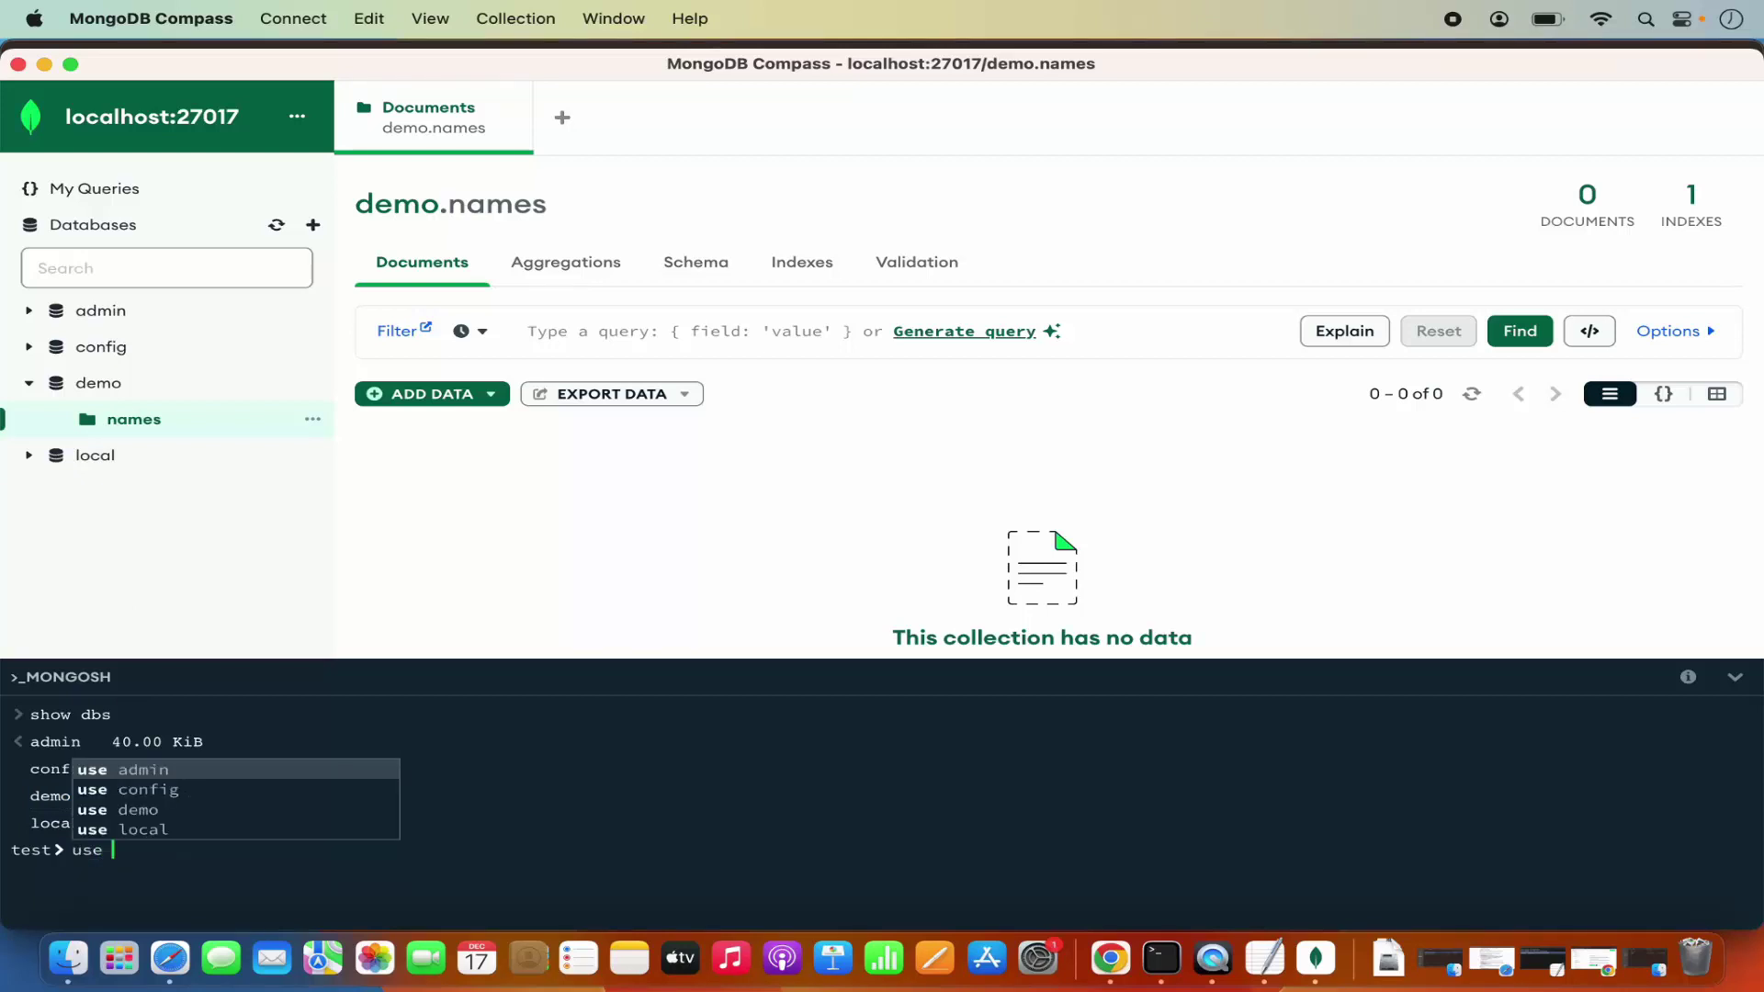
text(d)
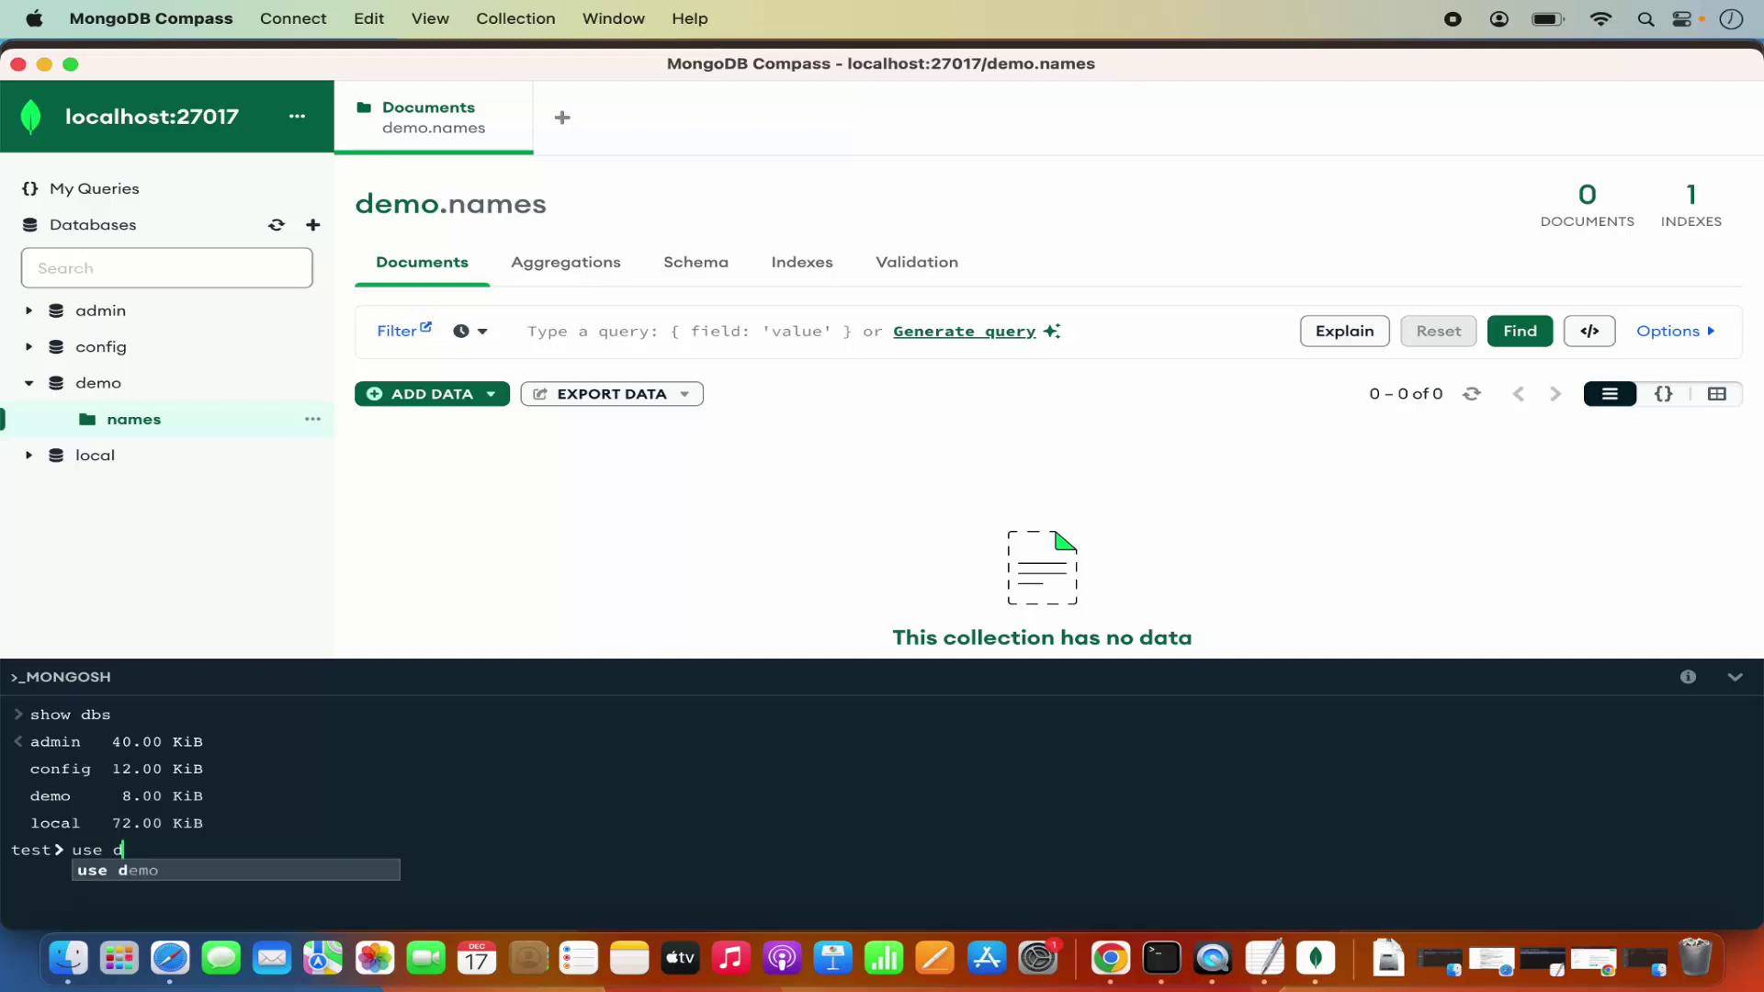
text(emo)
key(Return)
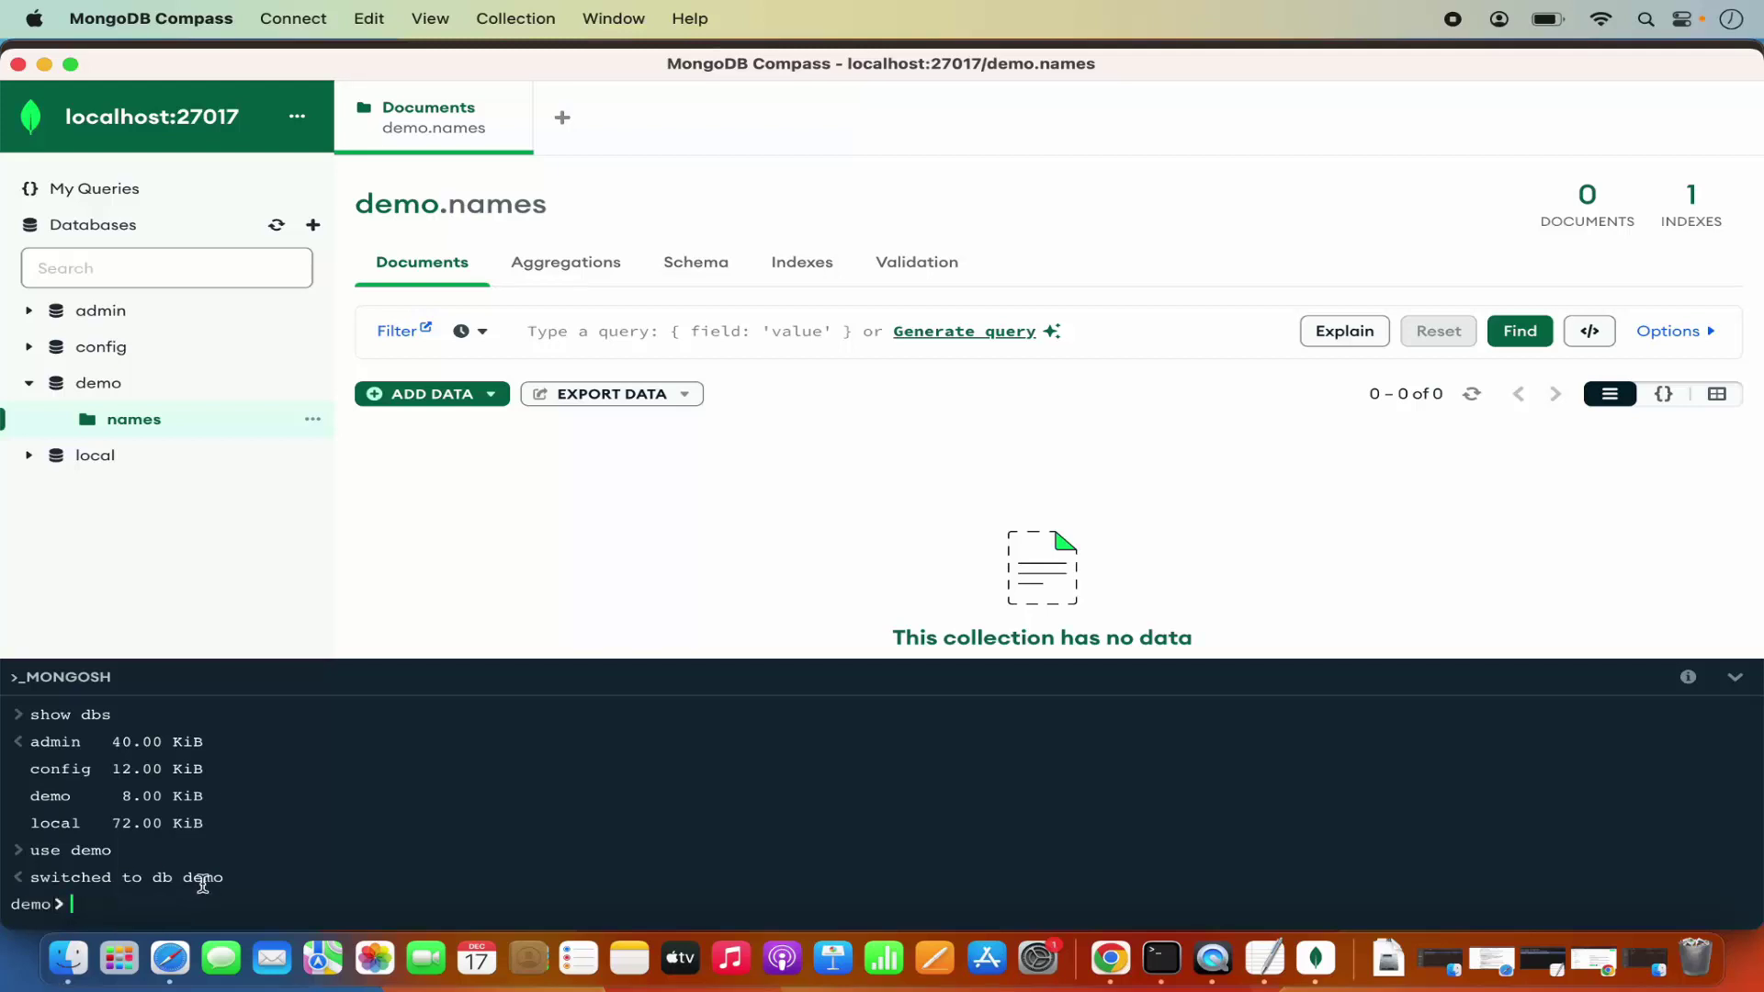
List the demo database's collections with show collections and adjust the shell pane's height to read the output.
text(show)
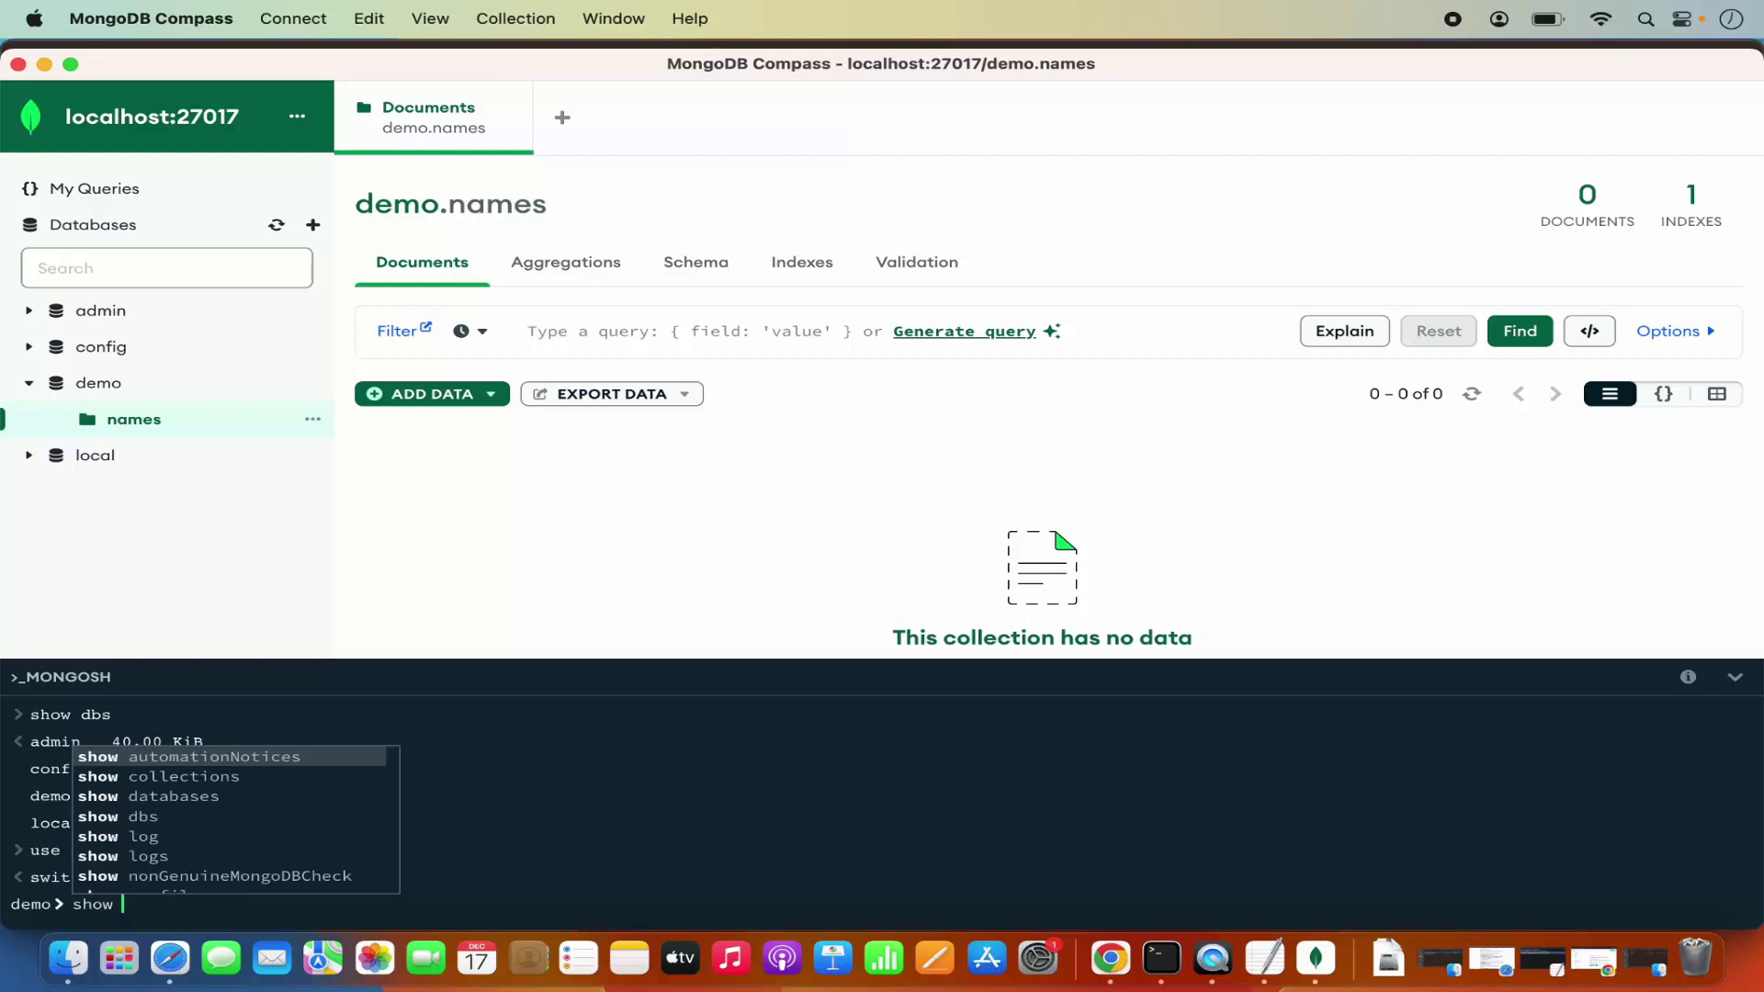
text( c)
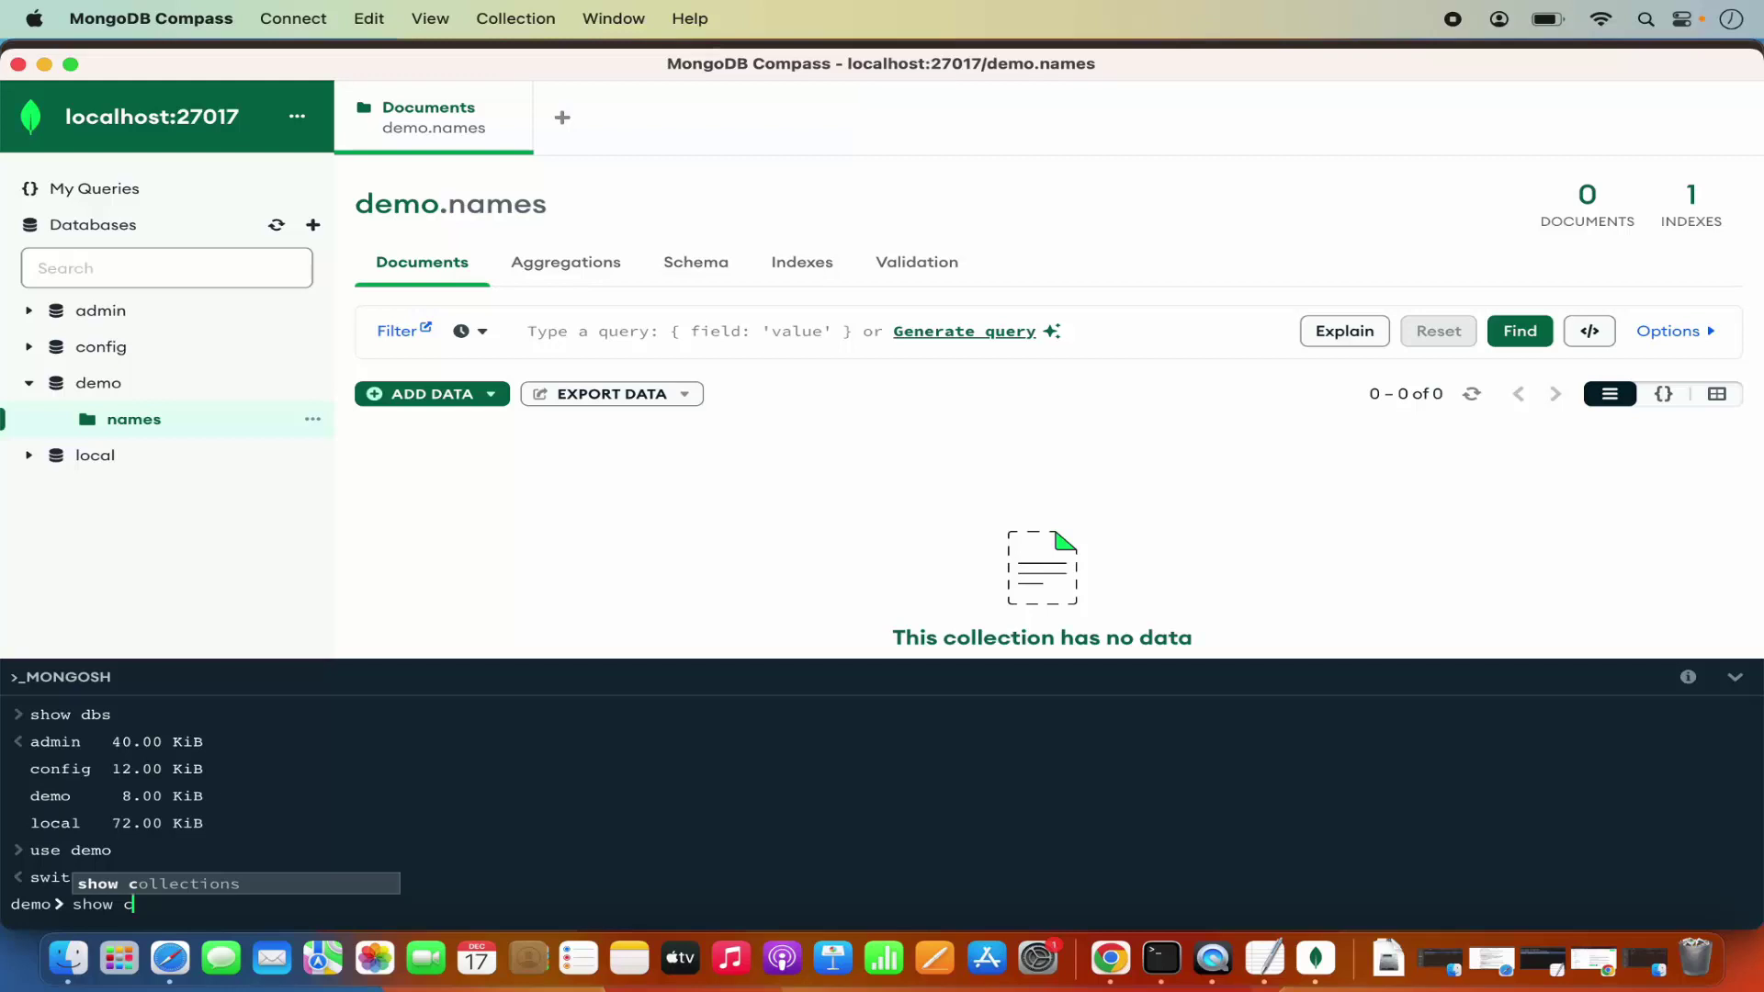
key(Tab)
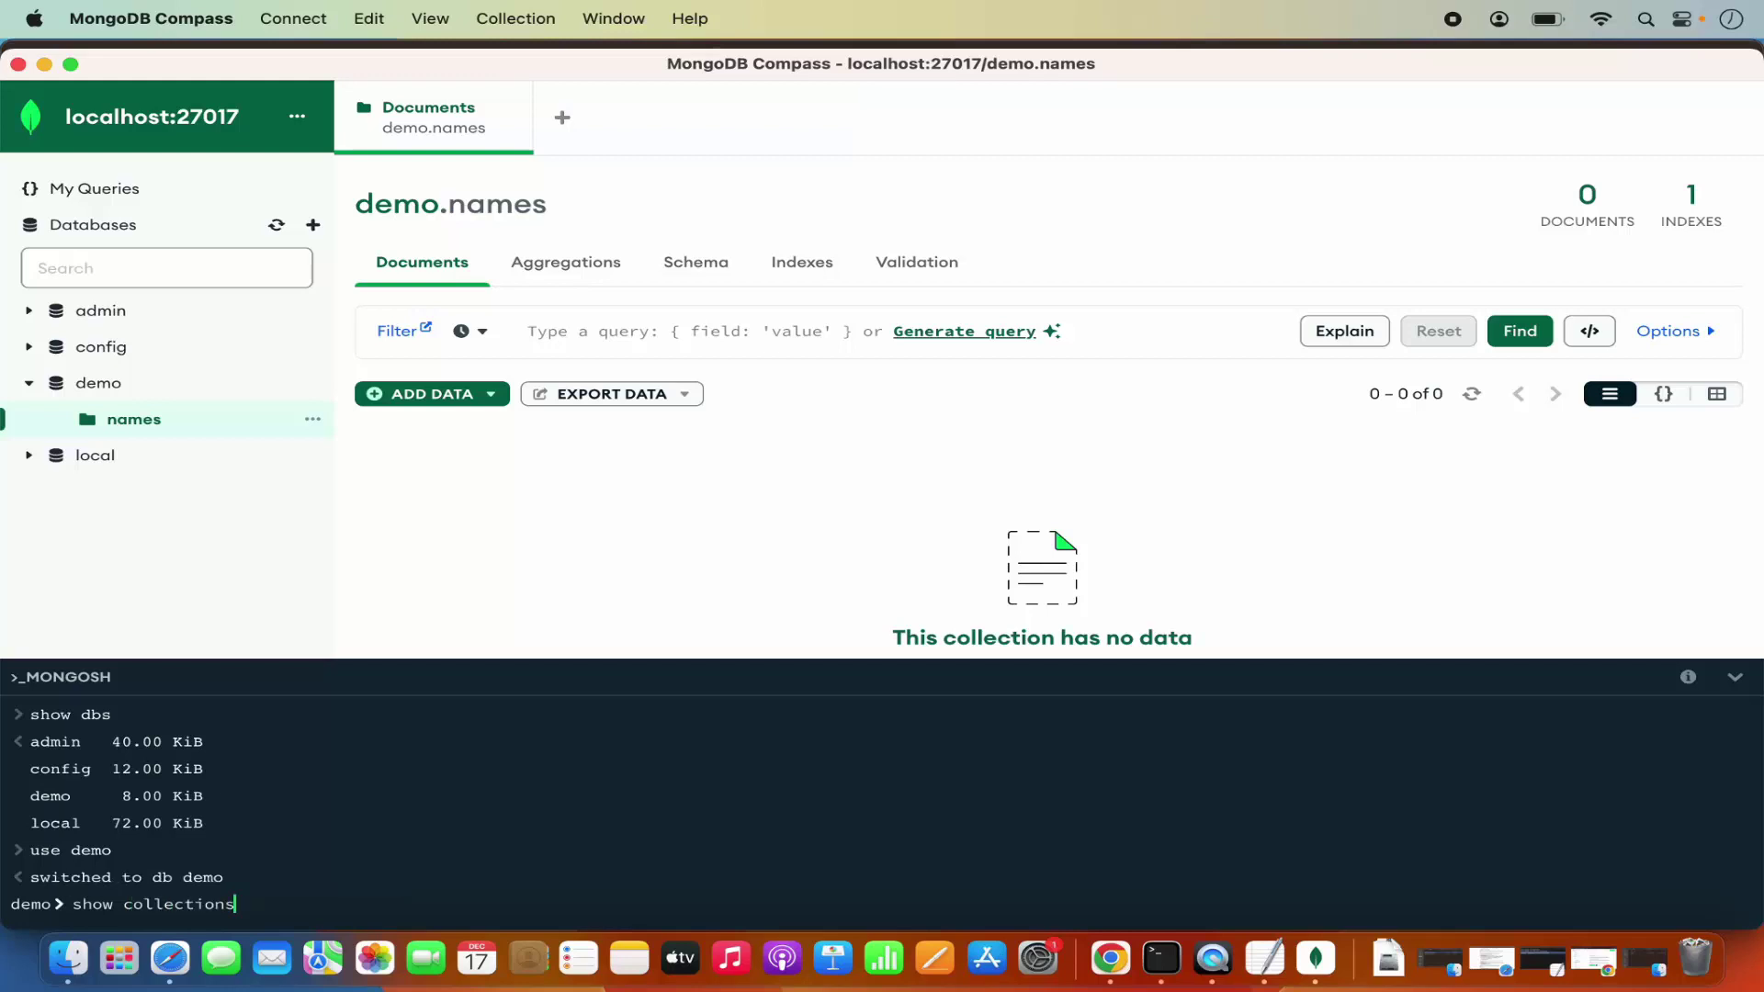
key(Return)
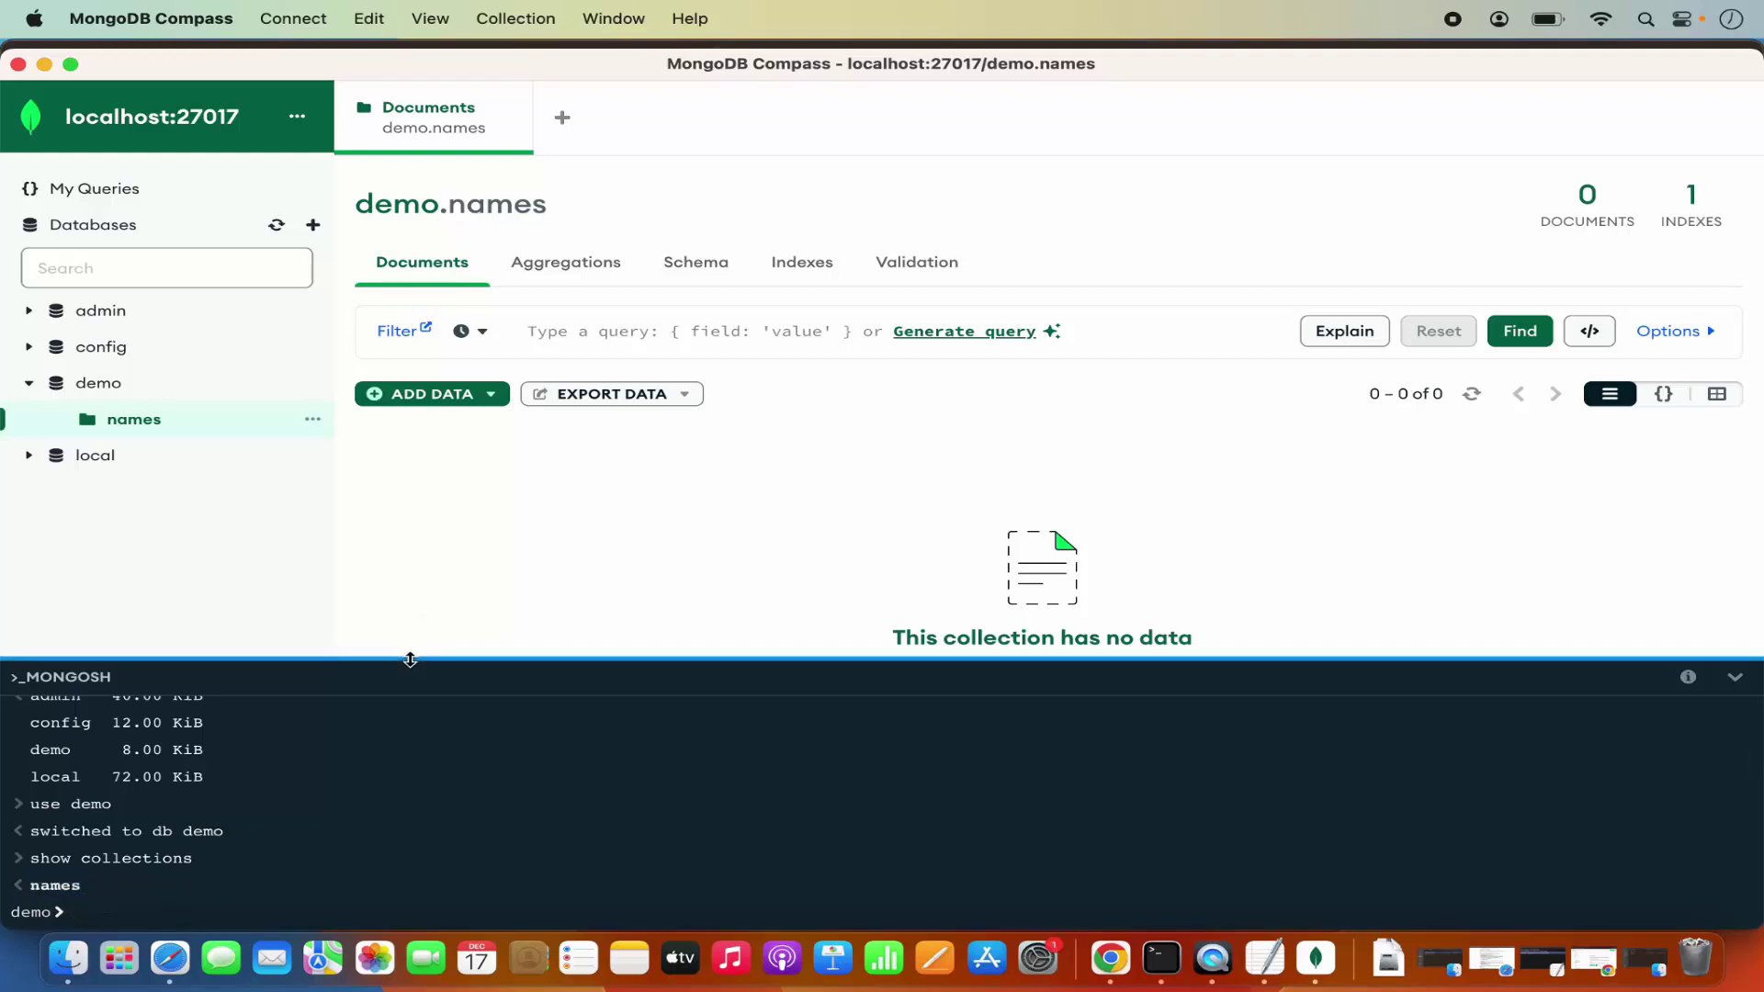
drag(410, 659, 426, 495)
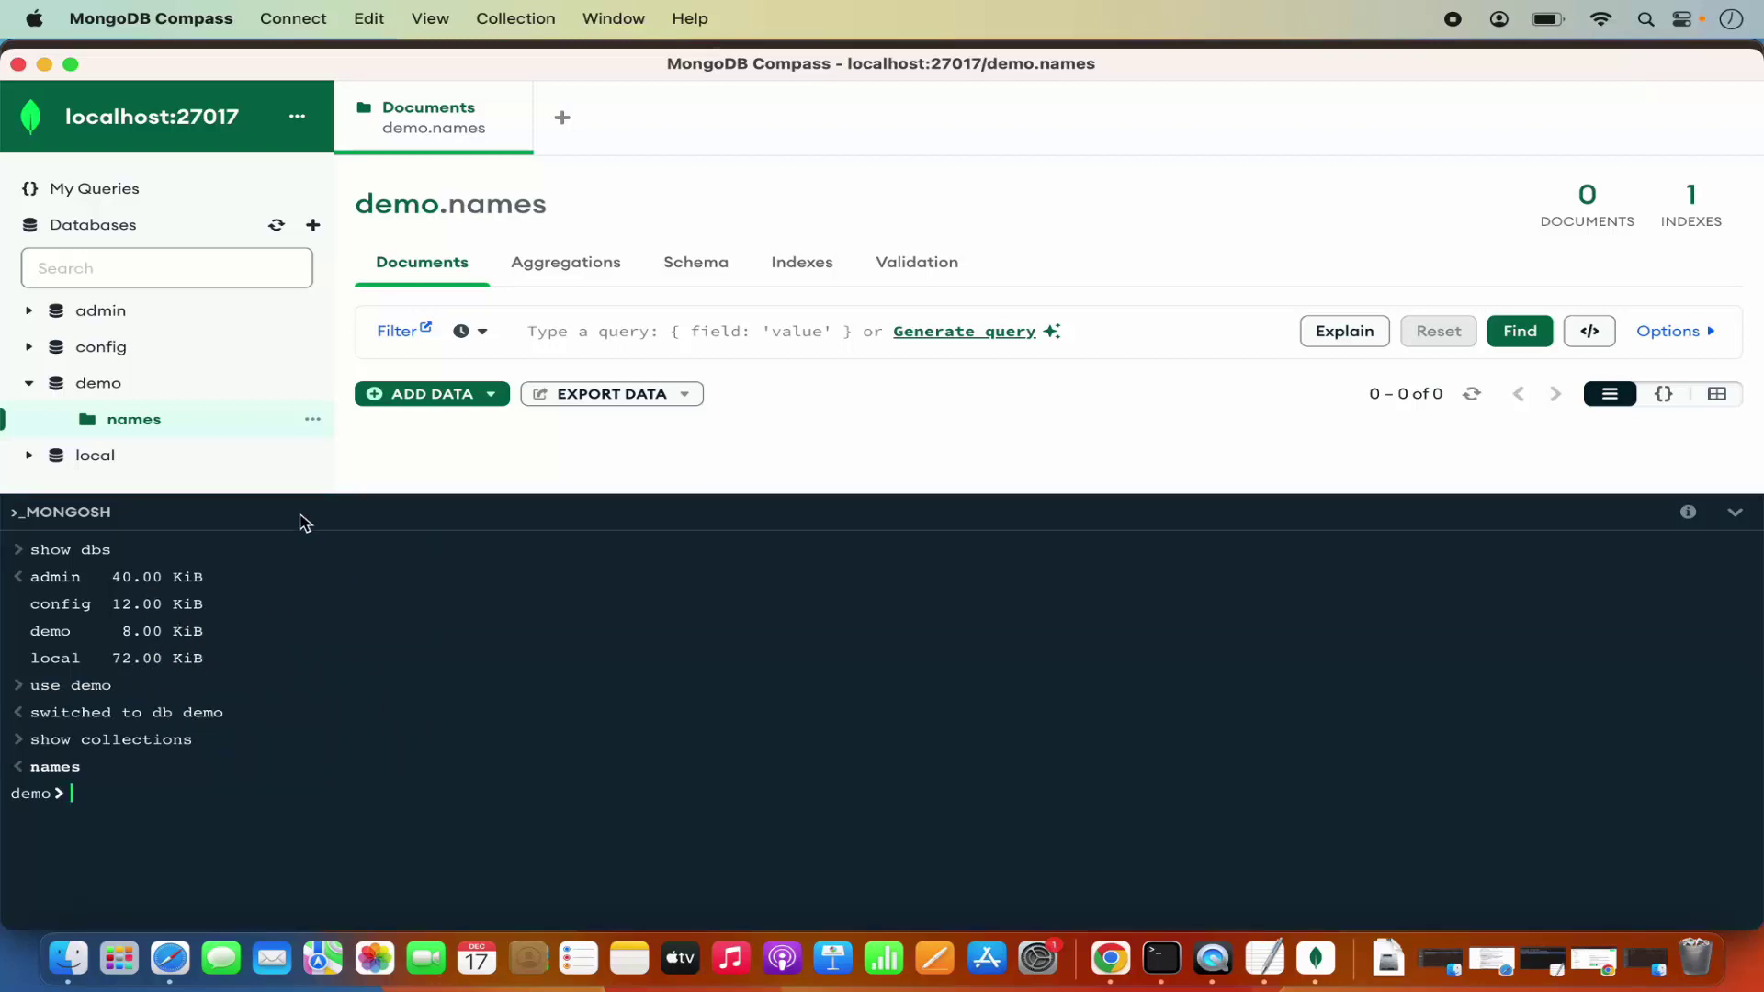
drag(300, 495, 274, 632)
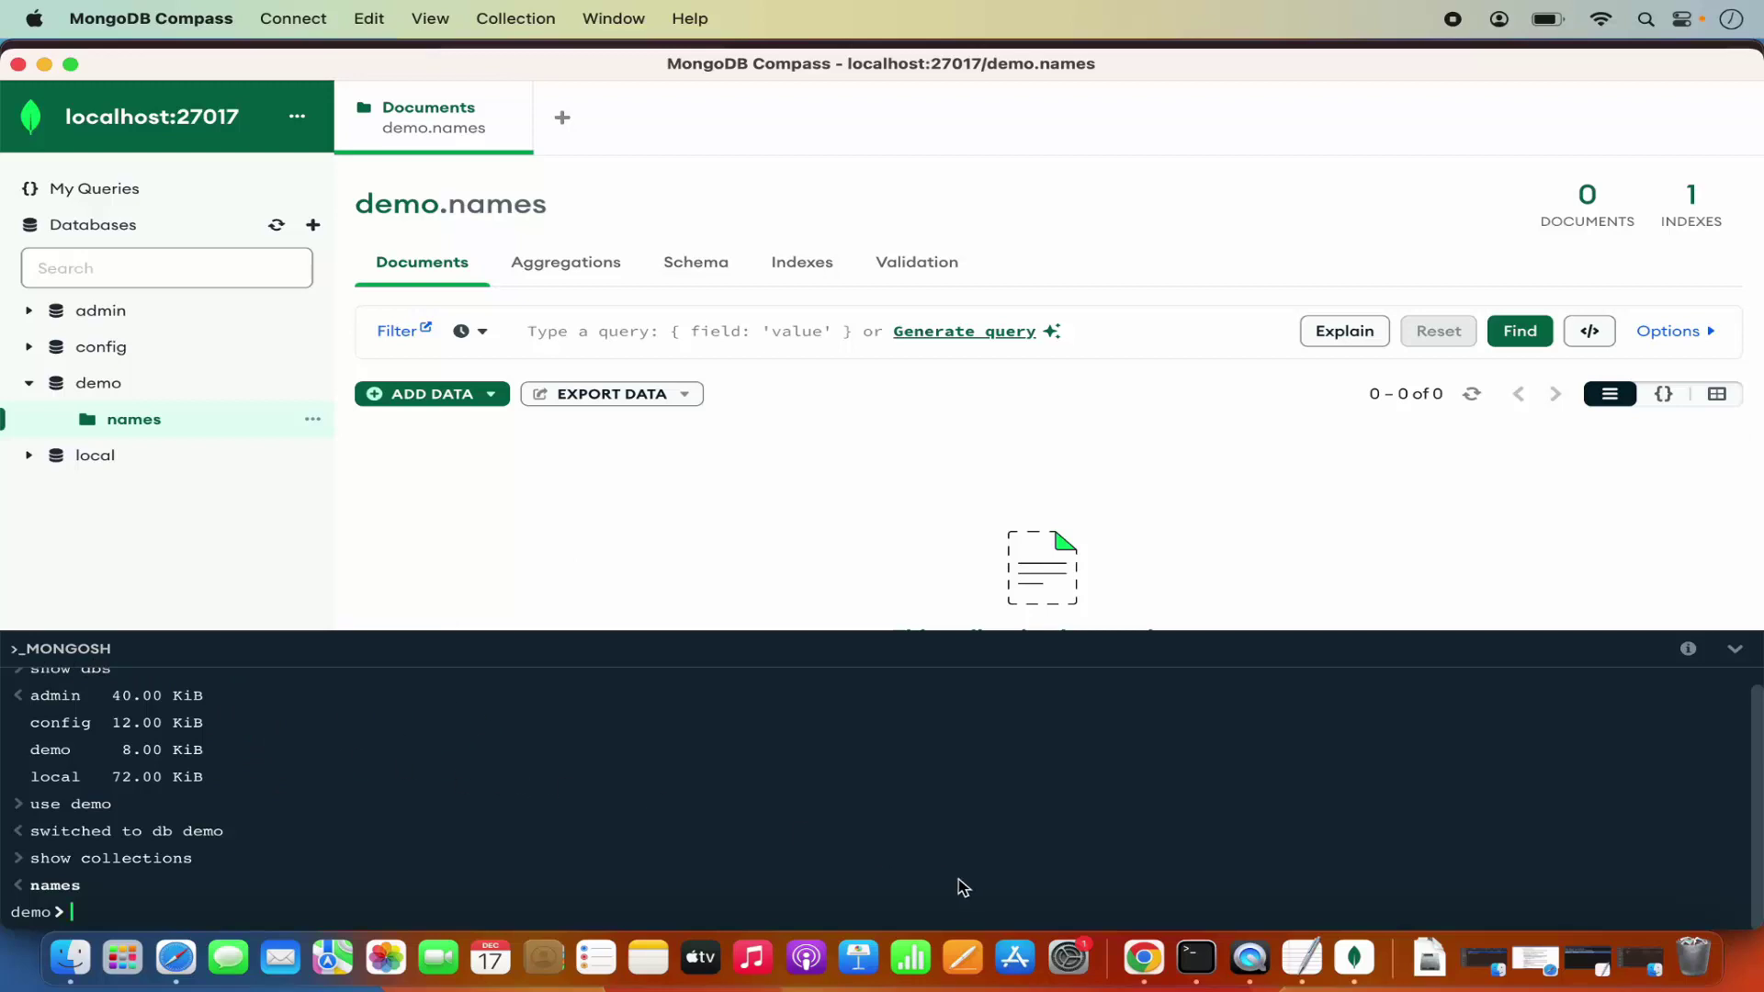
Switch to Chrome and go to the version, platform and package options on the MongoDB Shell download page.
click(1137, 958)
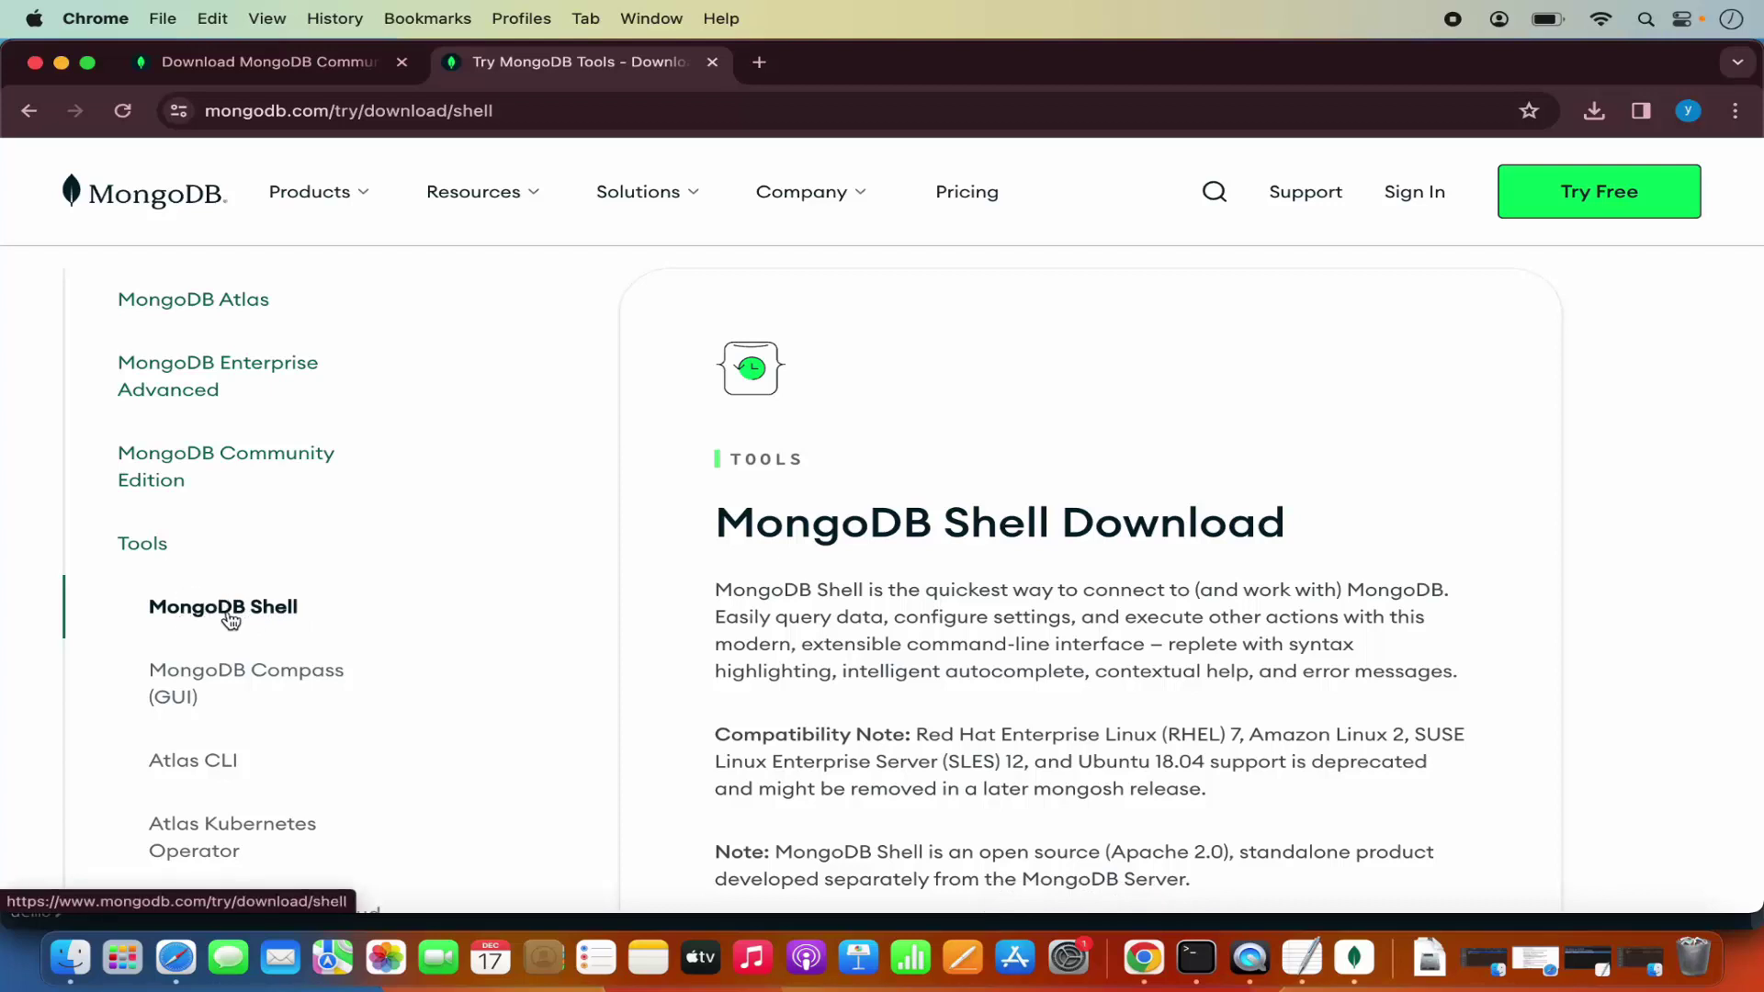
scroll(721, 636, down, 5)
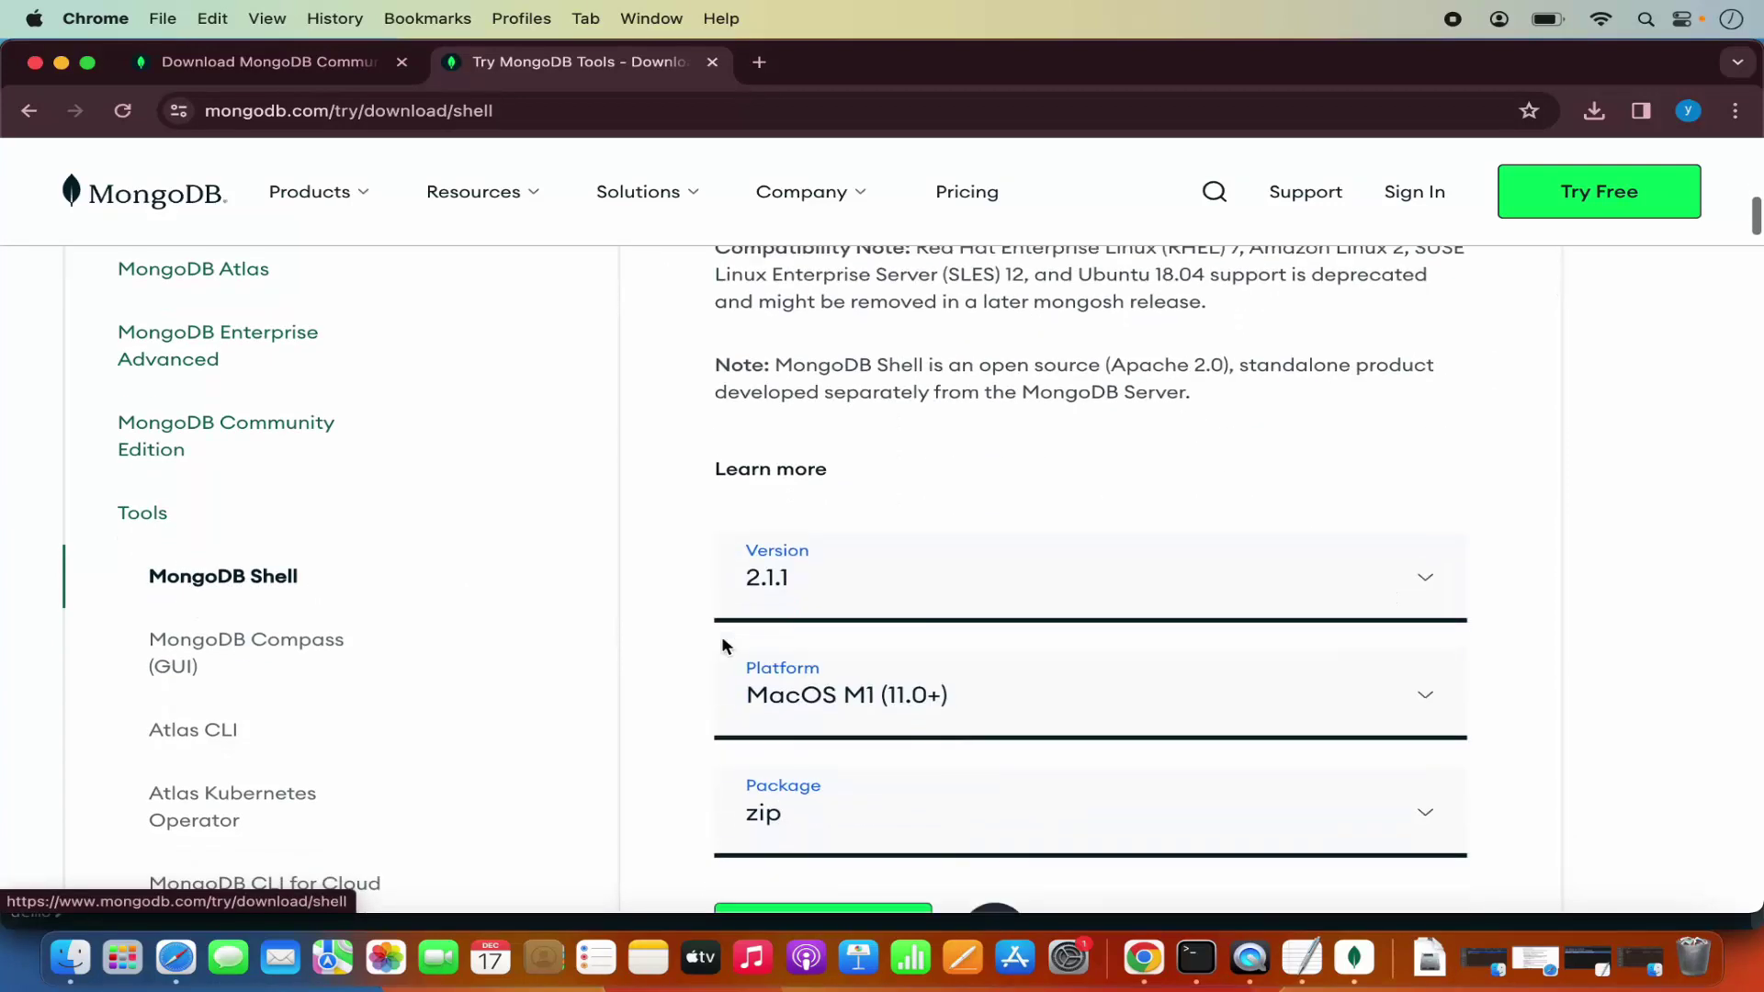